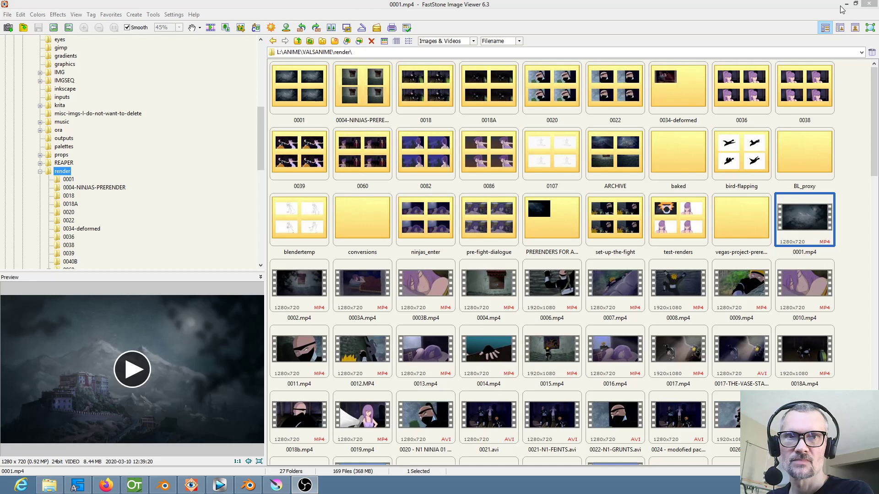
# Minimize the image viewer and the file browser window, and switch to the OPENING SCENE VIDEO EDIT project in Blender 2.8
pyautogui.click(846, 4)
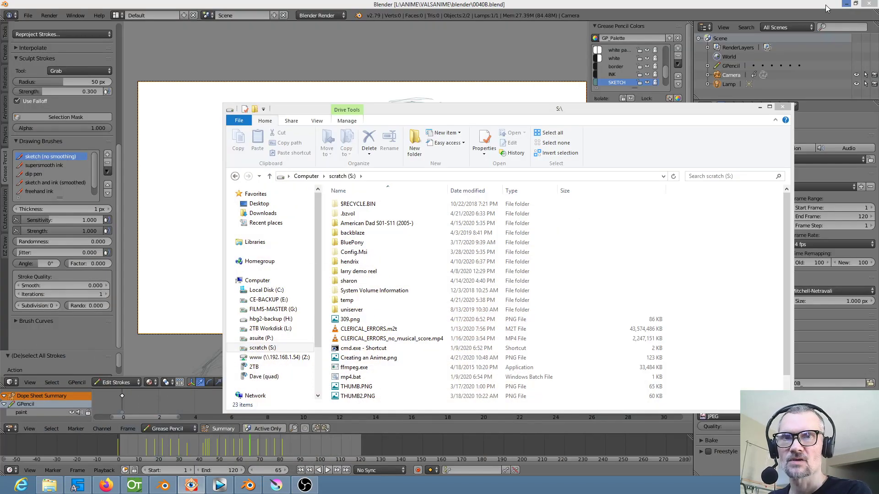
pyautogui.click(836, 8)
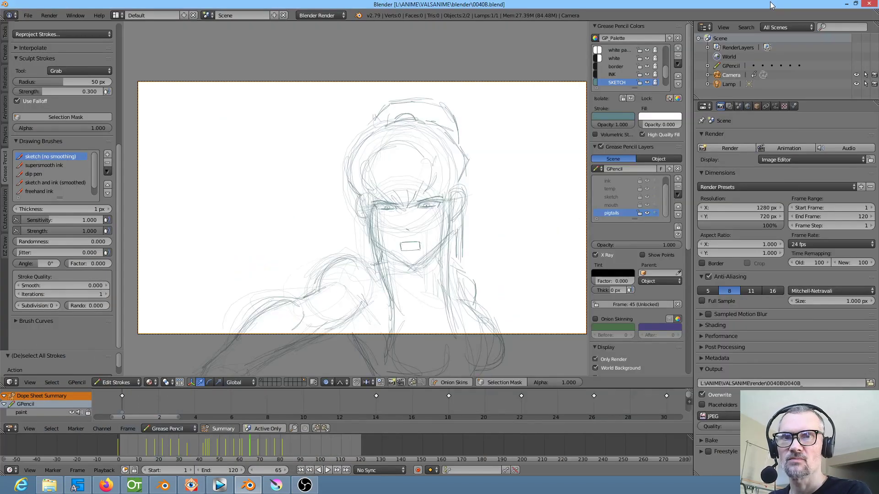
pyautogui.click(164, 488)
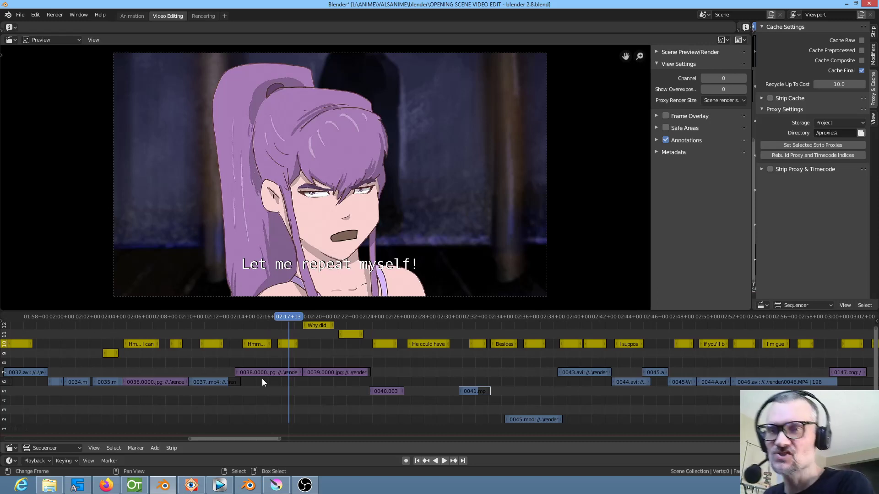
# Play the opening scene from about 02:13 through shot 0040, and scrub on to the empty section near 02:28
pyautogui.click(232, 393)
pyautogui.press('space')
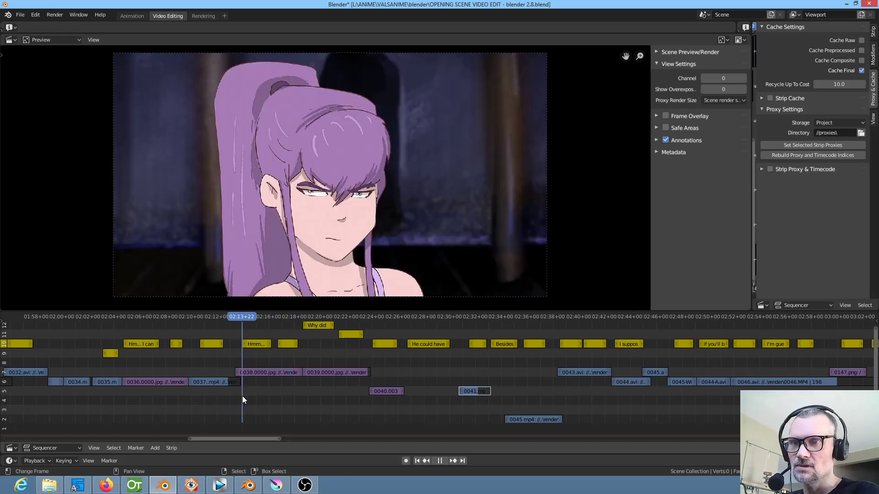
pyautogui.press('Escape')
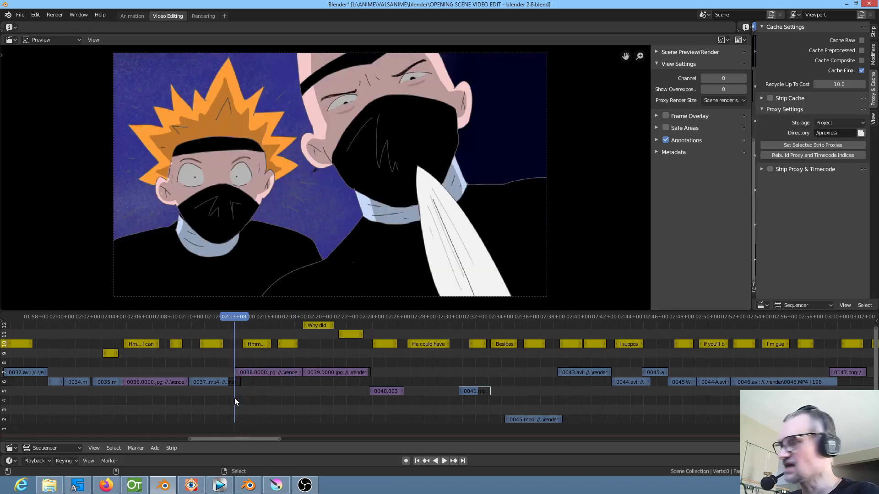
pyautogui.press('space')
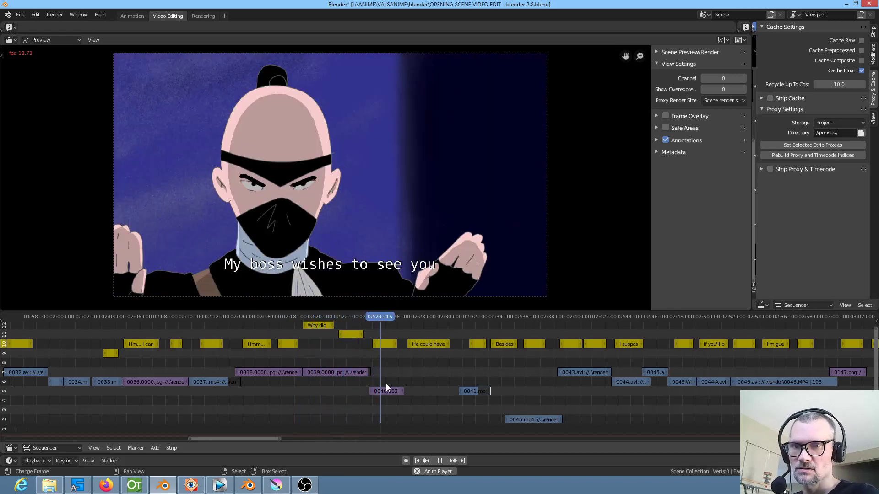
pyautogui.press('space')
pyautogui.moveTo(140, 399); pyautogui.dragTo(432, 398)
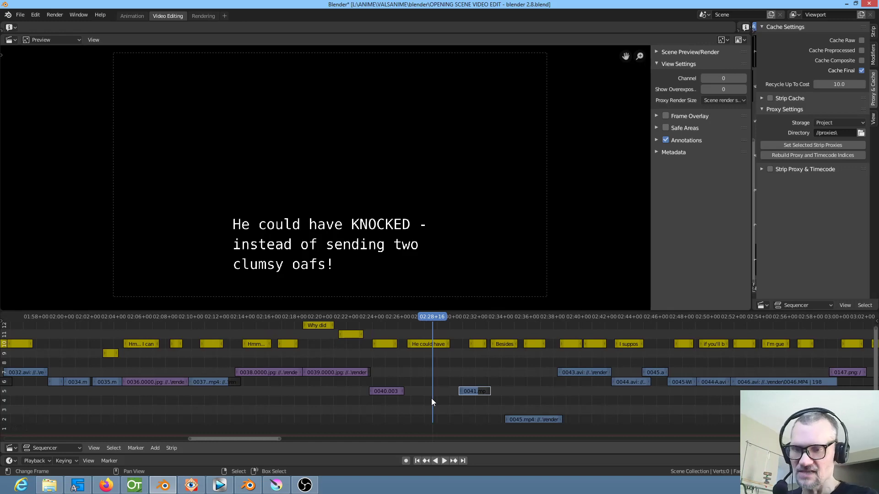
# Switch to the 0040B Blender file and try to move a hair strand stroke on the pigtails layer with proportional editing
pyautogui.click(248, 486)
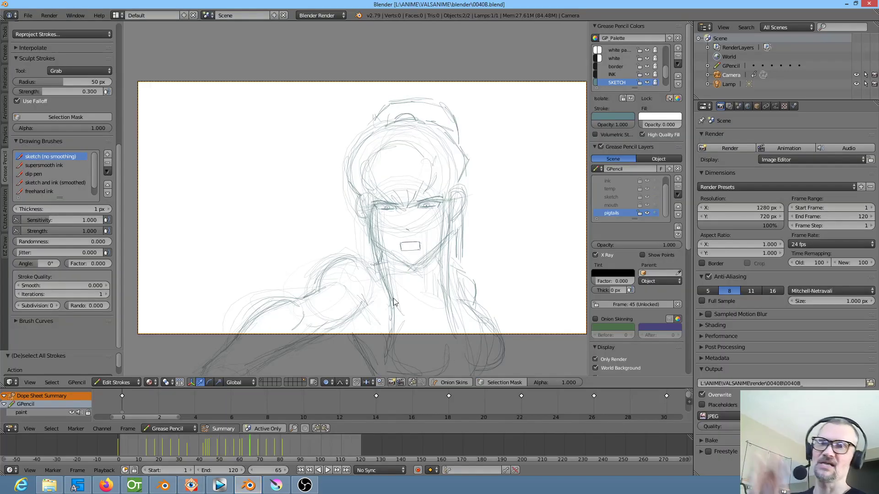
pyautogui.rightClick(432, 280)
pyautogui.press('g')
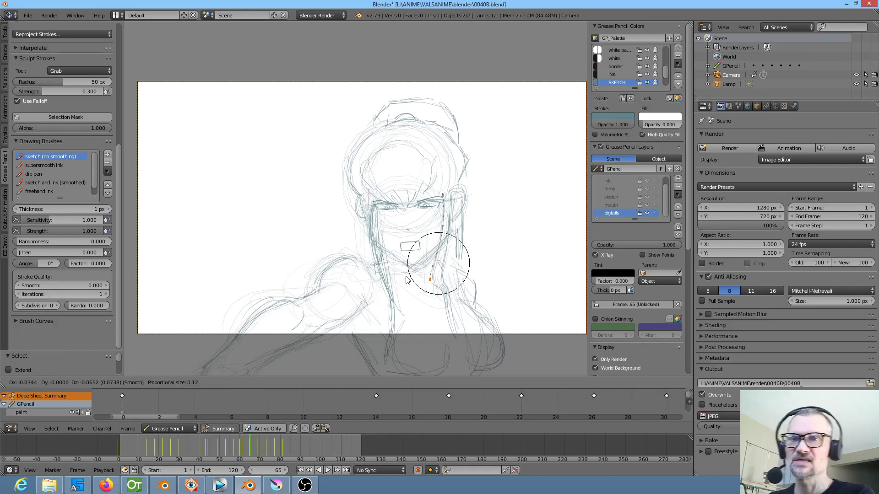
pyautogui.click(408, 284)
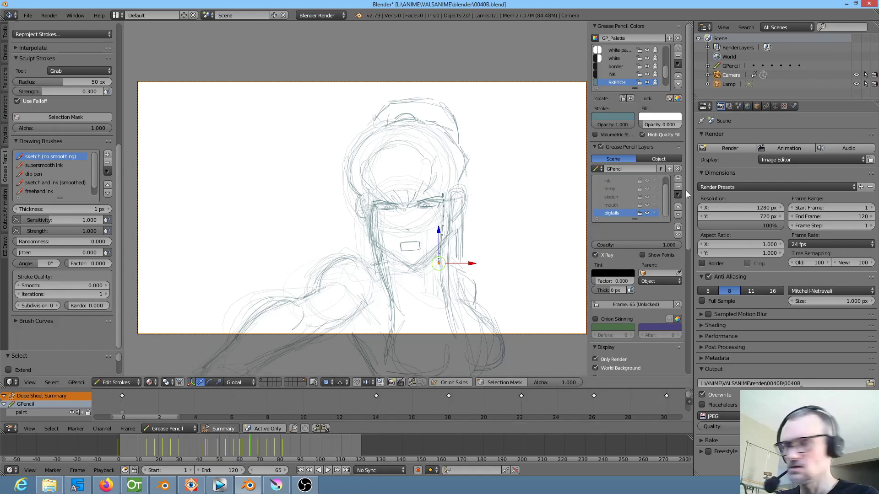
# Switch to the Grease screen layout and unlock all Grease Pencil layers with the mouth layer active
pyautogui.hotkey('ctrl', 'Right')
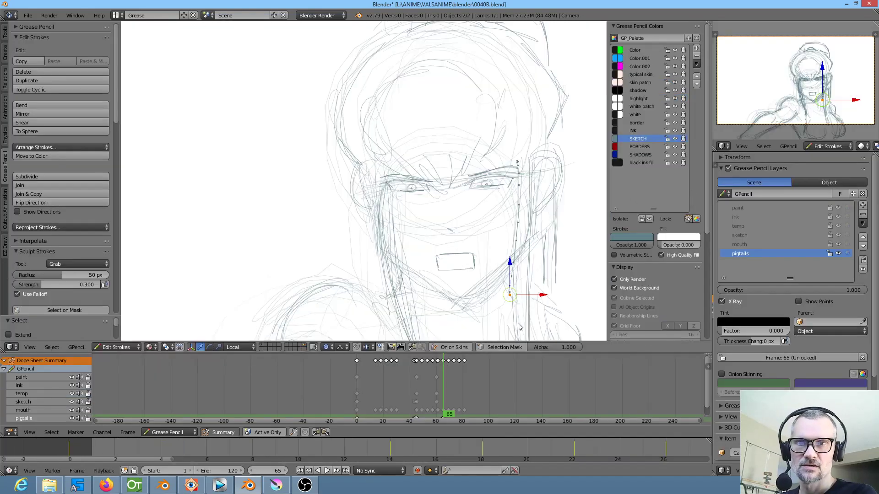
pyautogui.click(758, 247)
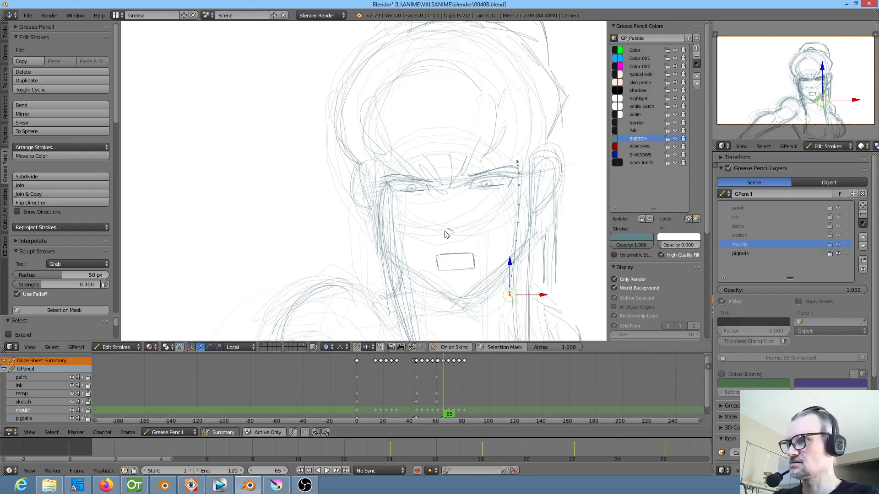
pyautogui.press('KP_Multiply')
pyautogui.press('KP_Multiply')
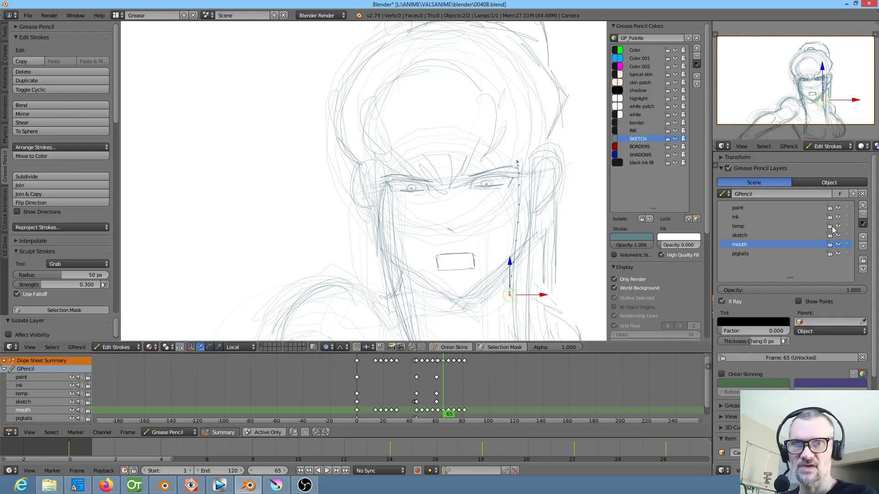
# Enlarge the keyframes in the dope sheet, and hide the mouth and pigtails layers
pyautogui.moveTo(484, 392); pyautogui.dragTo(486, 362)
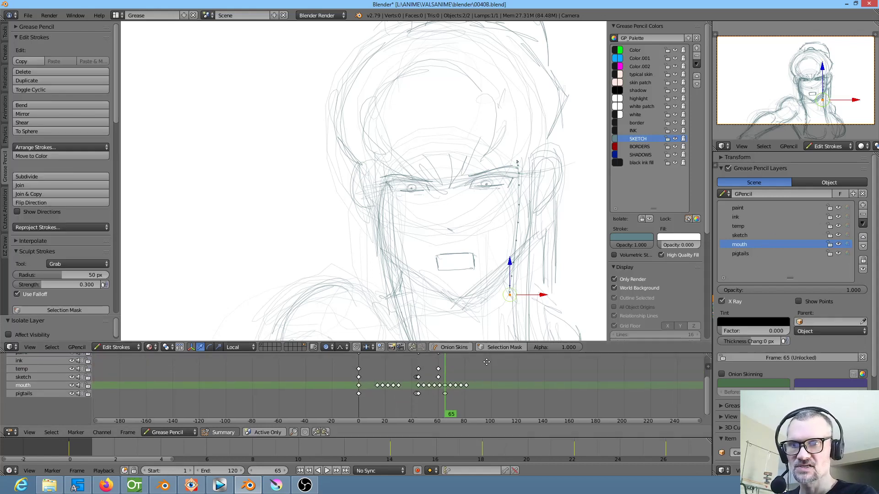
pyautogui.scroll(10, 398, 400)
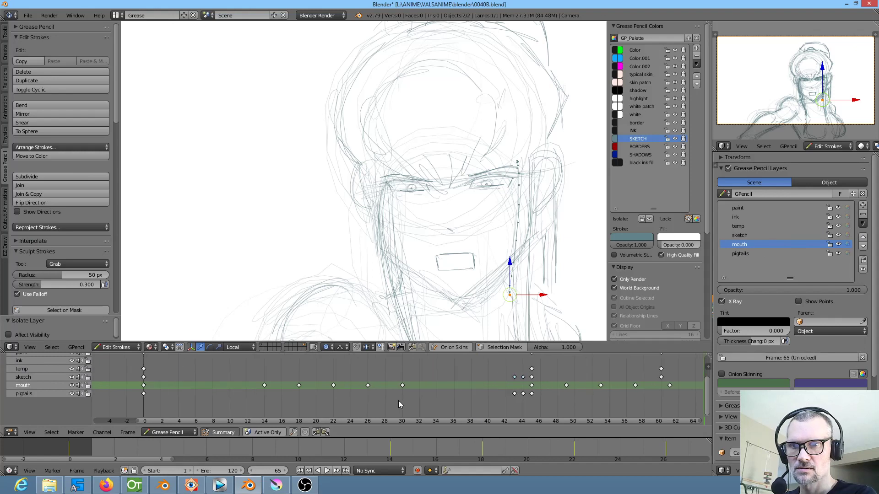
pyautogui.click(838, 245)
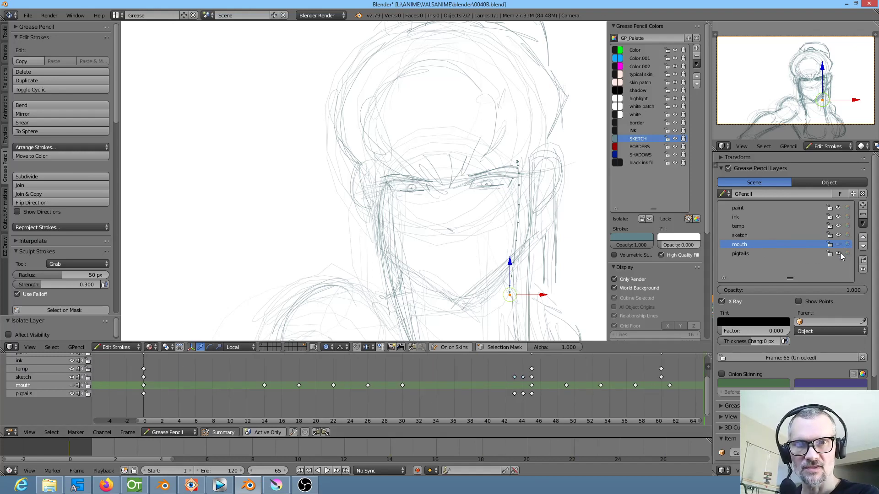
pyautogui.click(838, 254)
pyautogui.scroll(-2, 329, 298)
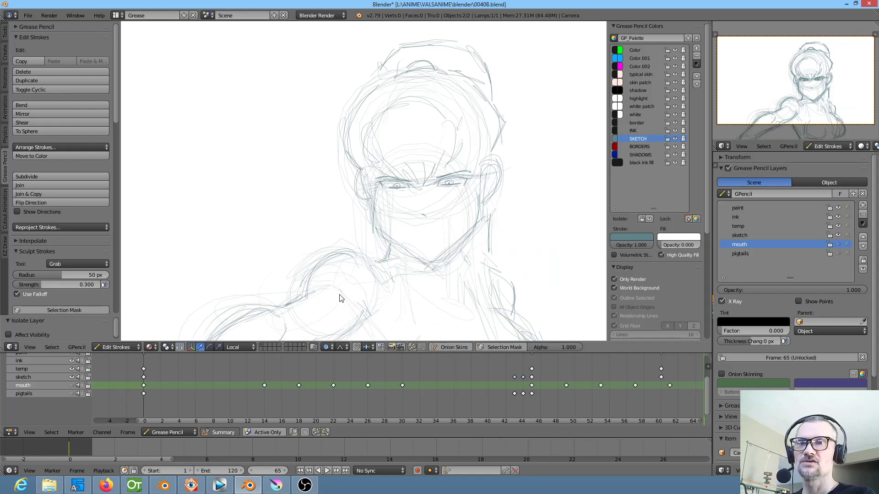
# Make the sketch layer active and scrub from the first keyframe to frame 32 to review the held pose
pyautogui.click(150, 406)
pyautogui.click(35, 371)
pyautogui.click(34, 376)
pyautogui.moveTo(163, 402)
pyautogui.mouseDown()
pyautogui.moveTo(179, 405)
pyautogui.moveTo(170, 405)
pyautogui.mouseUp()
pyautogui.scroll(3, 436, 244)
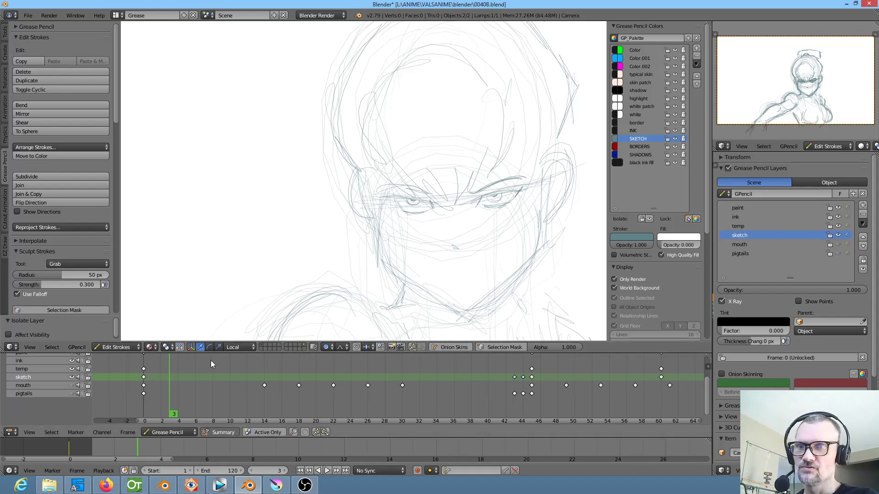
pyautogui.moveTo(177, 397)
pyautogui.mouseDown()
pyautogui.moveTo(262, 416)
pyautogui.moveTo(419, 406)
pyautogui.mouseUp()
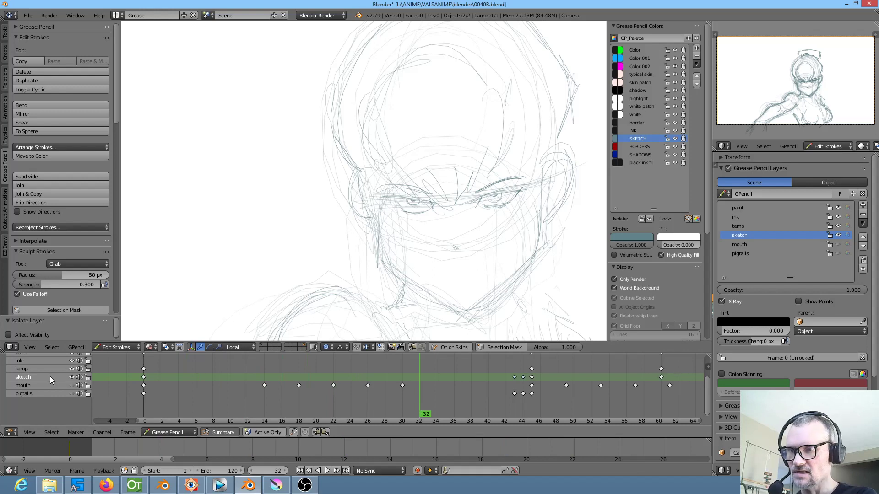
pyautogui.click(34, 384)
pyautogui.click(37, 377)
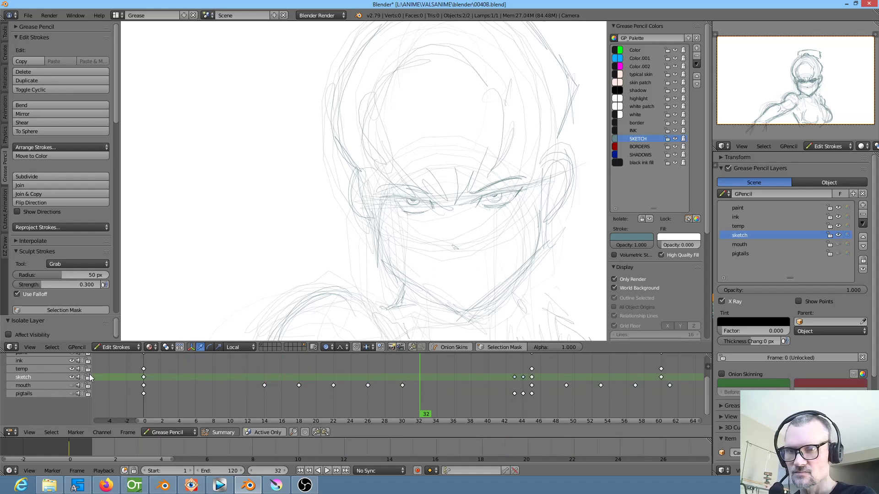
# Compare the sketched head pose at frame 45 with the drawings at frames 32 and 43
pyautogui.click(533, 381)
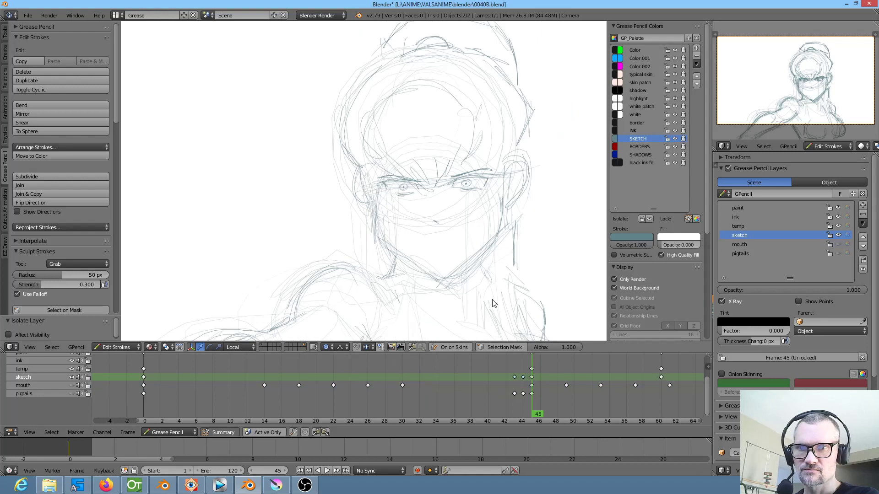
pyautogui.scroll(-2, 463, 274)
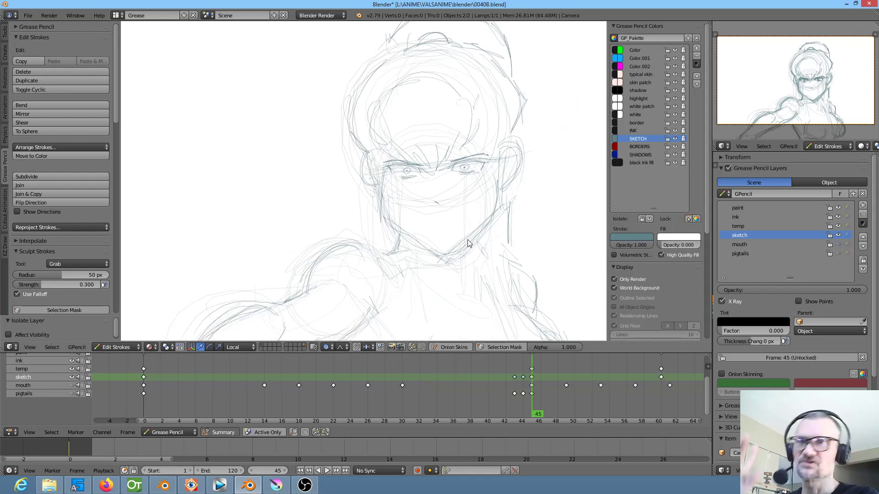
pyautogui.scroll(-4, 467, 241)
pyautogui.scroll(6, 459, 250)
pyautogui.moveTo(527, 387)
pyautogui.mouseDown()
pyautogui.moveTo(319, 404)
pyautogui.moveTo(420, 409)
pyautogui.mouseUp()
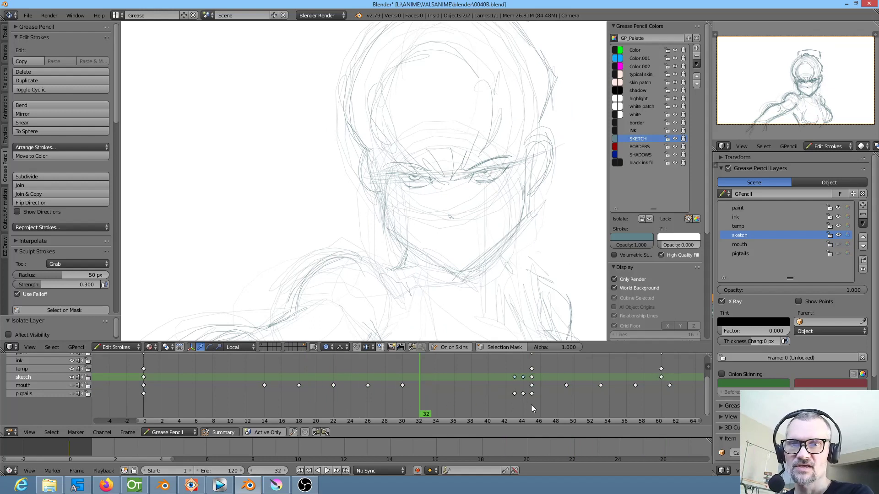
pyautogui.click(531, 405)
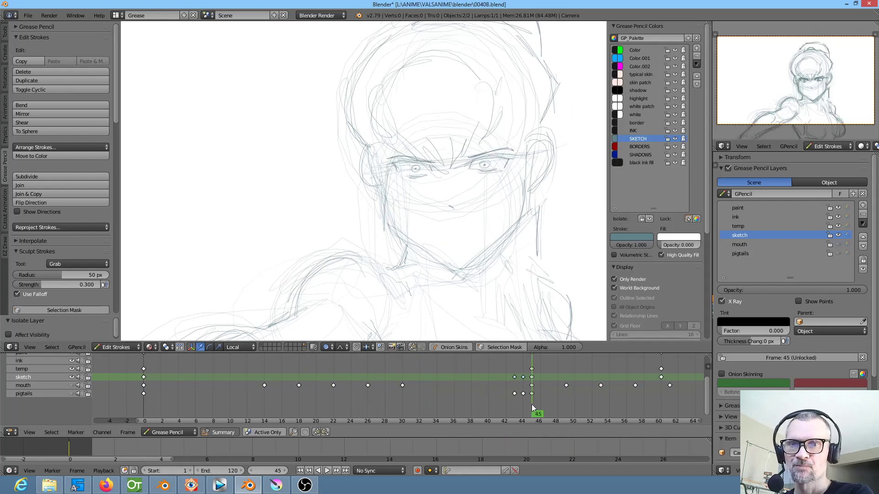
pyautogui.click(515, 403)
pyautogui.click(533, 402)
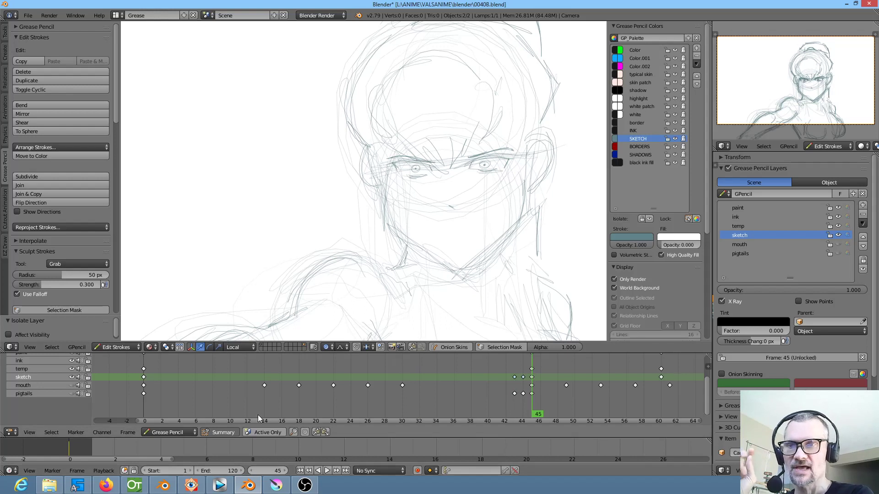
# Go to frame 9, select points on both eyes of the sketch and keep proportional editing enabled
pyautogui.click(218, 377)
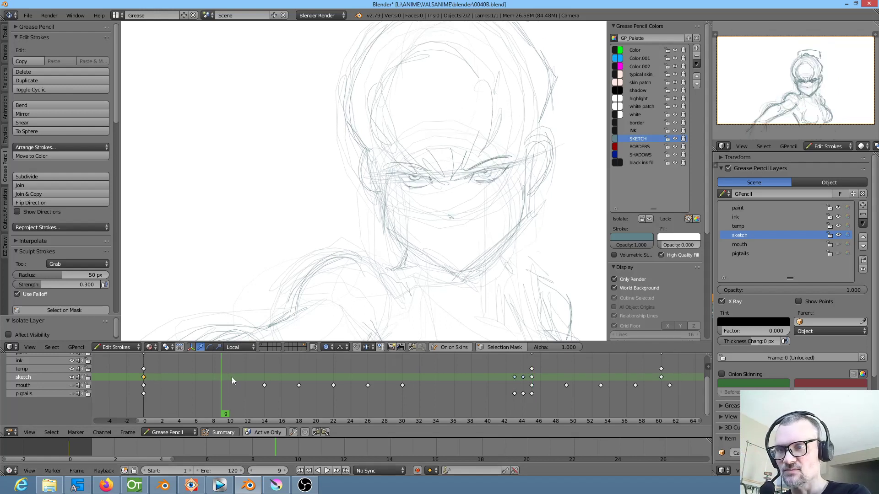
pyautogui.keyDown('shift'); pyautogui.rightClick(487, 177); pyautogui.keyUp('shift')
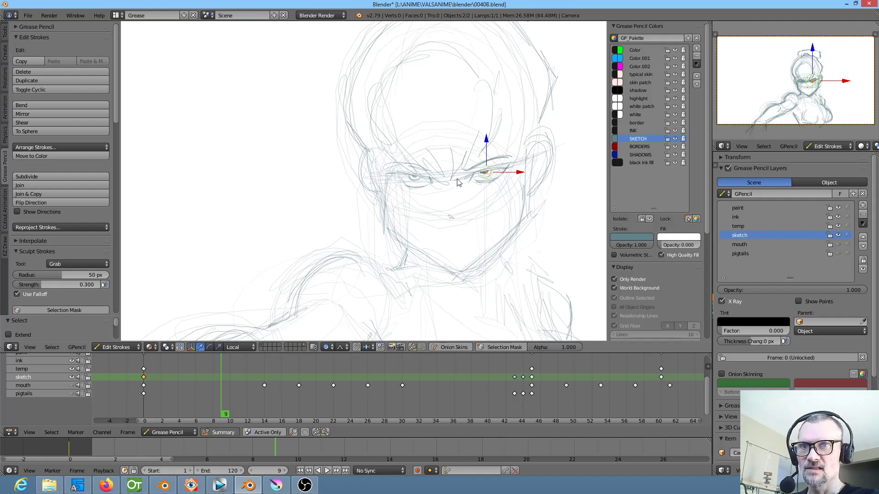
pyautogui.keyDown('shift'); pyautogui.rightClick(415, 179); pyautogui.keyUp('shift')
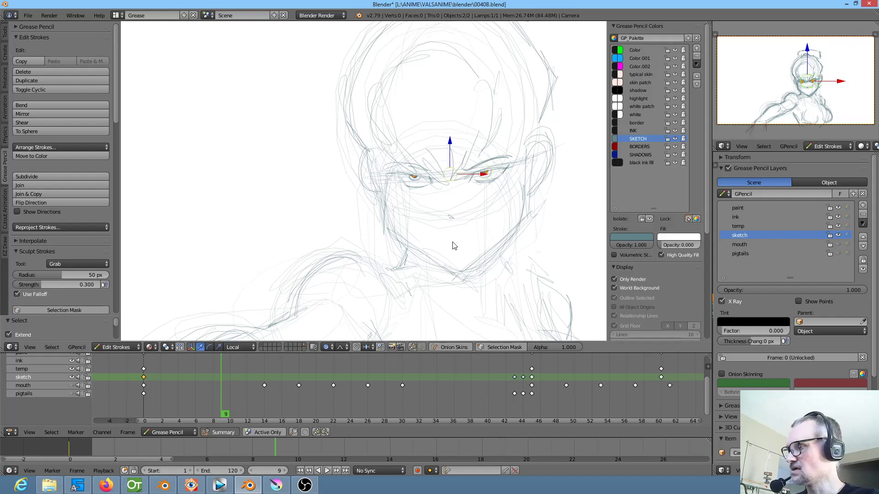
pyautogui.click(325, 347)
pyautogui.click(349, 318)
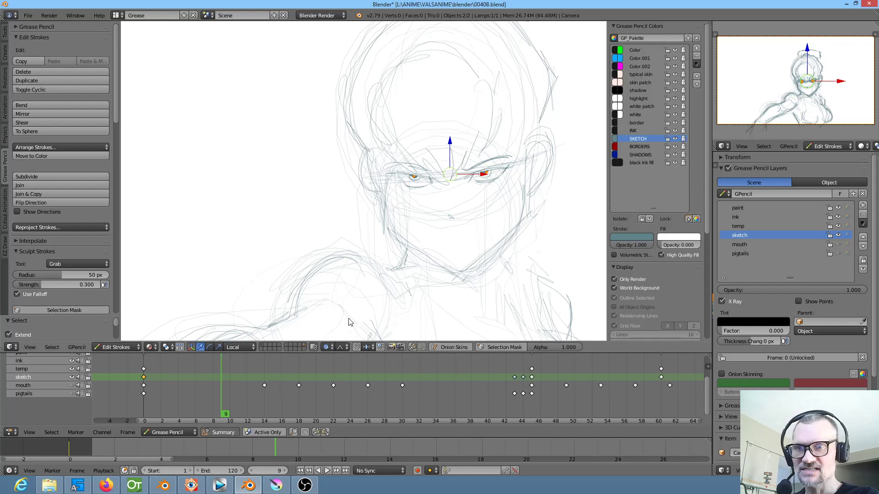
# Raise both eyes at frame 9 in two smooth proportional moves, using an influence size of 0.26 for the second
pyautogui.press('g')
pyautogui.scroll(-14, 488, 246)
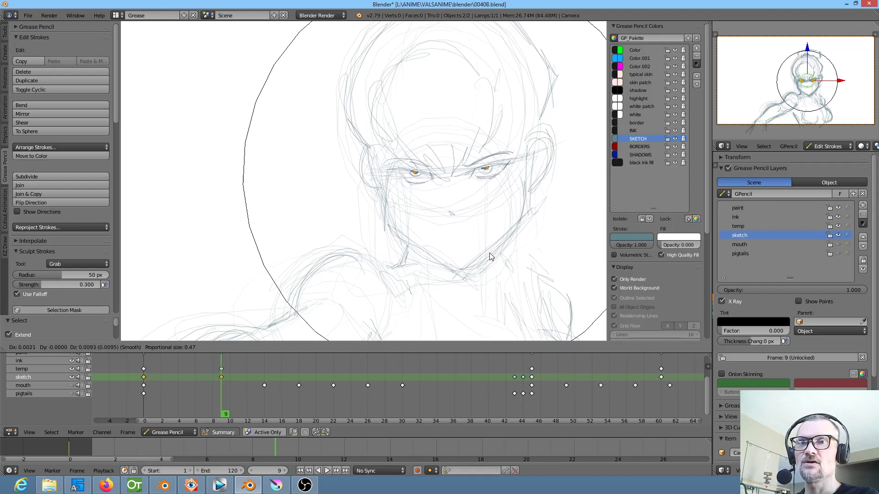
pyautogui.click(482, 246)
pyautogui.press('g')
pyautogui.scroll(6, 482, 220)
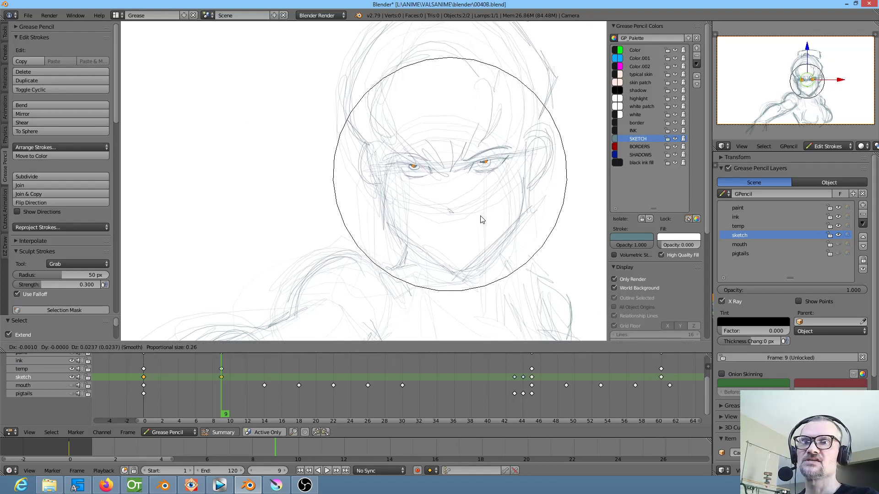
pyautogui.click(483, 217)
# Raise the chin tip and the brow line between the eyes slightly with proportional editing at size 0.26
pyautogui.rightClick(465, 277)
pyautogui.press('g')
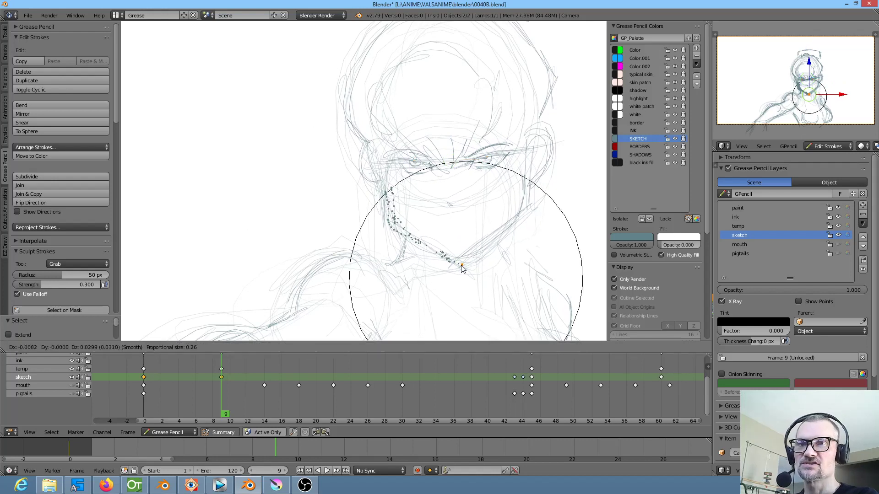
pyautogui.click(464, 275)
pyautogui.rightClick(449, 172)
pyautogui.press('g')
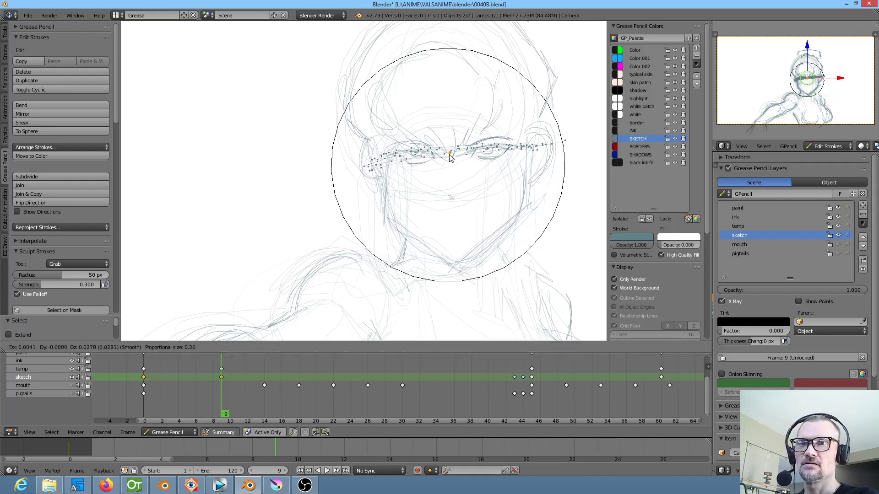
pyautogui.click(448, 163)
# Select two points on the topmost strokes of the hair at frame 9 and lower them slightly with proportional editing at size 0.68
pyautogui.moveTo(544, 49); pyautogui.dragTo(495, 91)
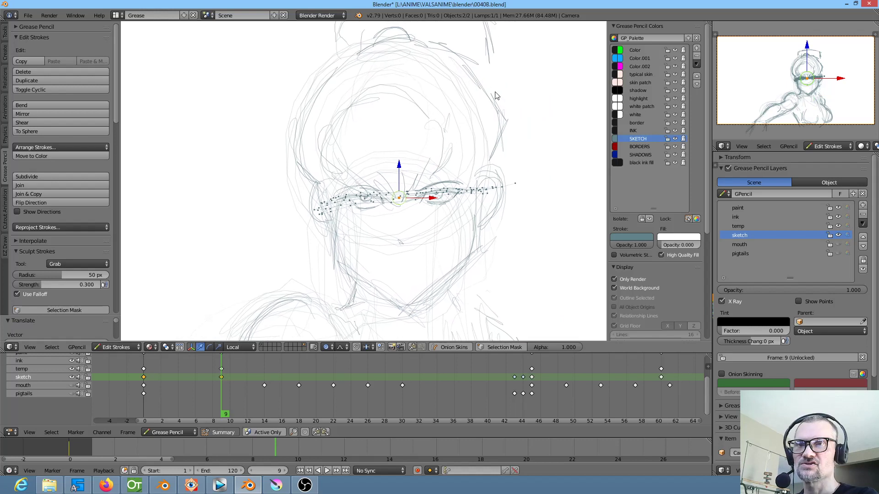
pyautogui.scroll(-1, 493, 87)
pyautogui.rightClick(429, 39)
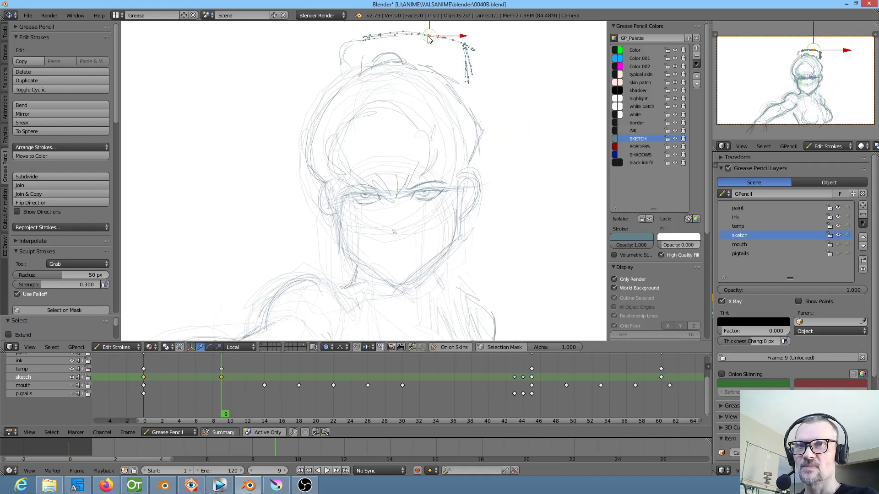
pyautogui.keyDown('shift'); pyautogui.rightClick(363, 40); pyautogui.keyUp('shift')
pyautogui.press('g')
pyautogui.scroll(-5, 447, 73)
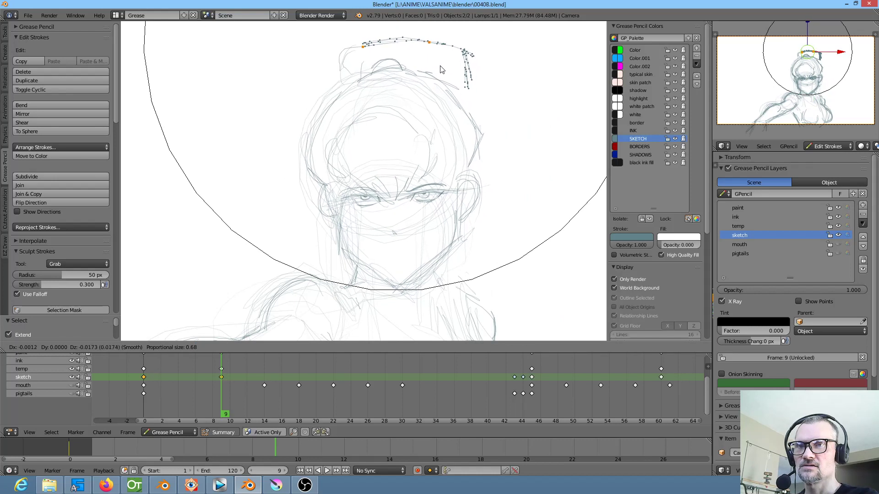
pyautogui.click(441, 63)
# Delete the frame 9 keyframes on the sketch and temp layers
pyautogui.moveTo(154, 392)
pyautogui.mouseDown()
pyautogui.moveTo(225, 402)
pyautogui.moveTo(185, 404)
pyautogui.moveTo(216, 402)
pyautogui.mouseUp()
pyautogui.press('x')
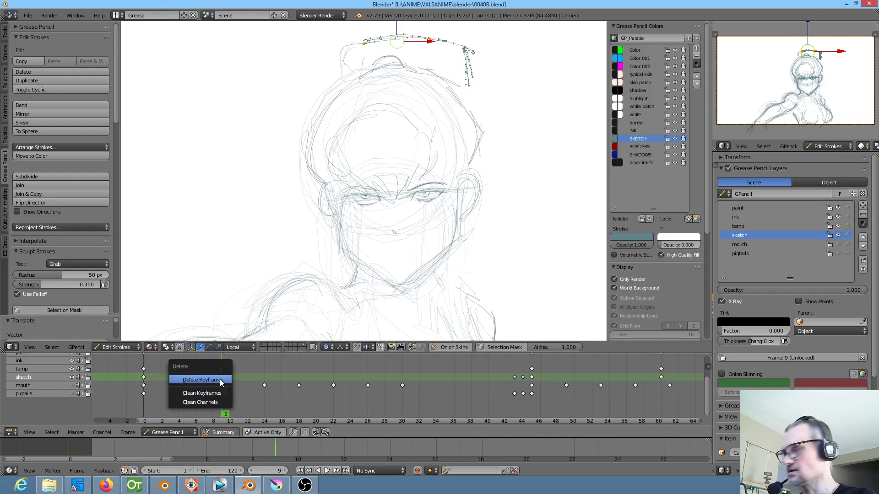
pyautogui.click(219, 379)
pyautogui.click(221, 369)
pyautogui.press('x')
pyautogui.click(224, 370)
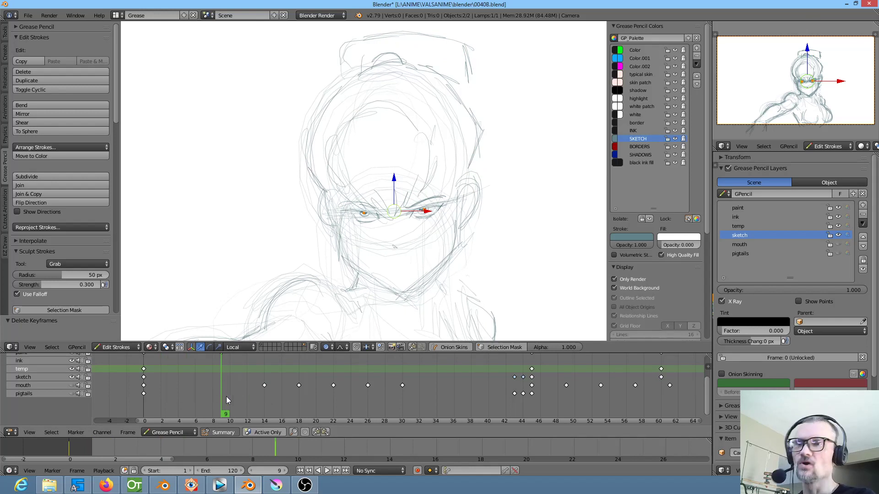
# Make the sketch layer active, isolate it from the other Grease Pencil layers, and release the isolation
pyautogui.click(23, 378)
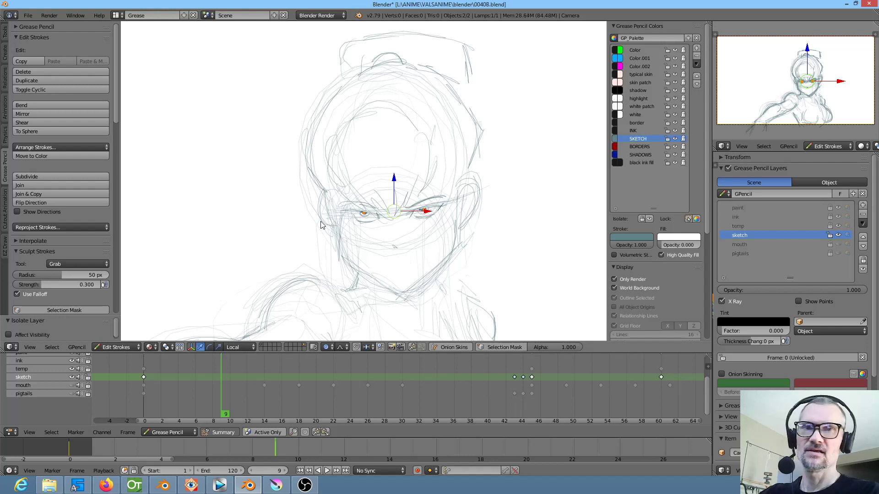
pyautogui.press('KP_Divide')
pyautogui.press('KP_Multiply')
pyautogui.scroll(5, 322, 225)
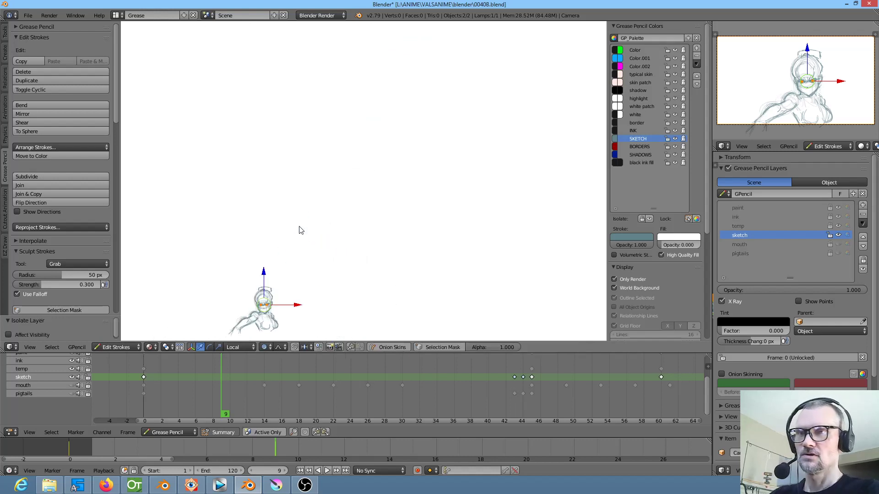
pyautogui.moveTo(259, 270); pyautogui.dragTo(389, 118)
pyautogui.scroll(6, 389, 118)
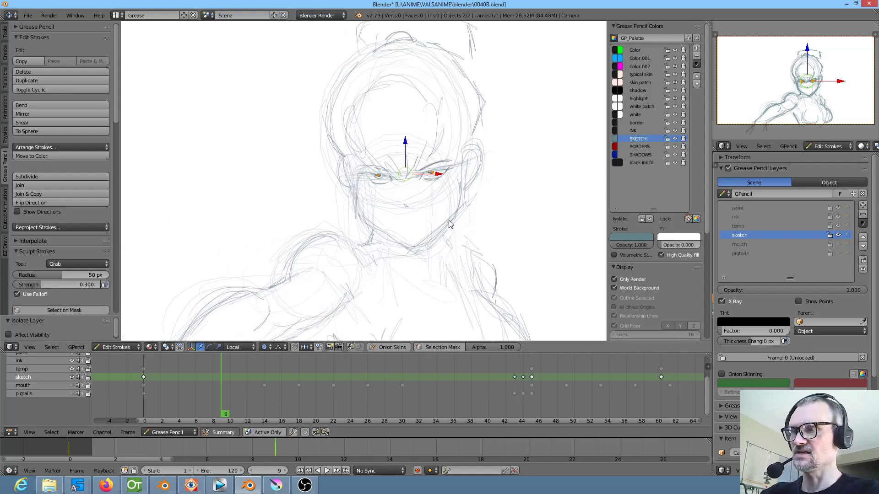
pyautogui.press('KP_Multiply')
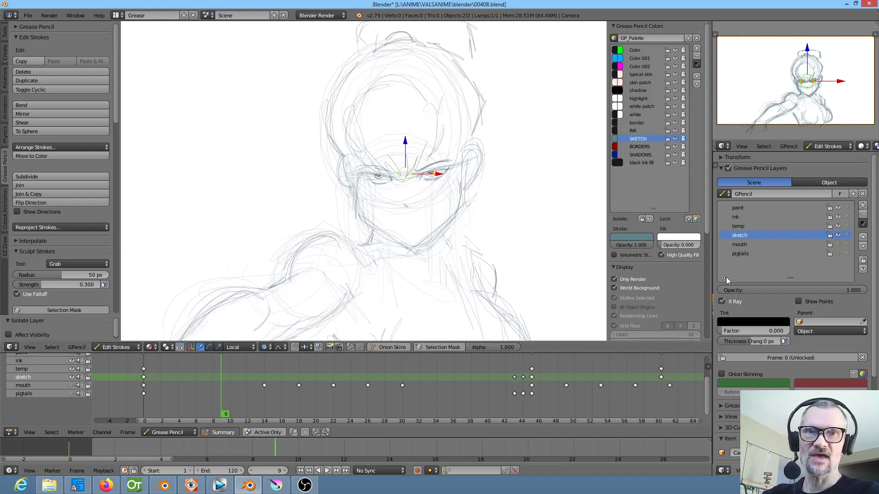
pyautogui.rightClick(749, 235)
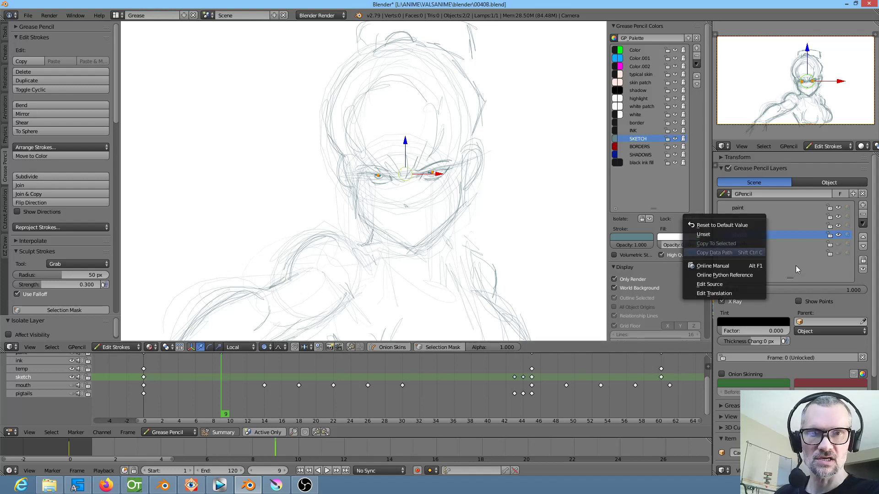
pyautogui.rightClick(734, 234)
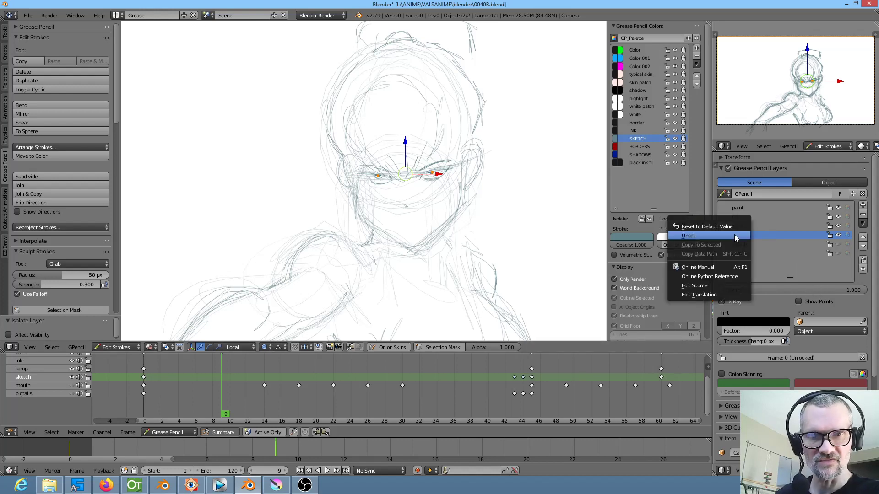
pyautogui.click(863, 224)
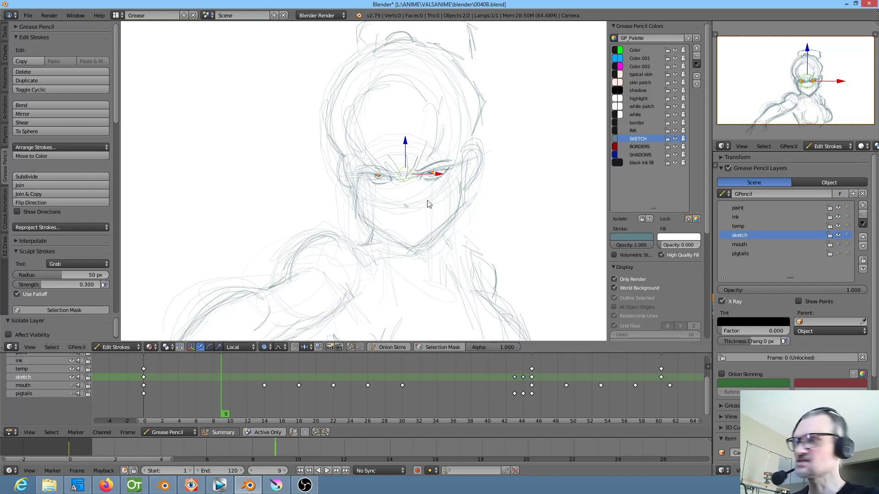
# Toggle isolation of the sketch layer on and off, and do the same for the SKETCH palette color
pyautogui.press('KP_Multiply')
pyautogui.press('KP_Multiply')
pyautogui.press('KP_Multiply')
pyautogui.press('KP_Multiply')
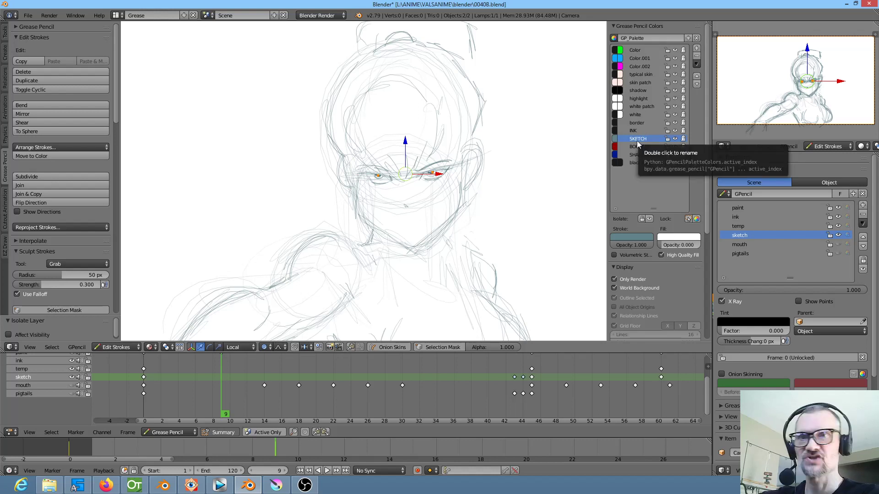
pyautogui.click(641, 219)
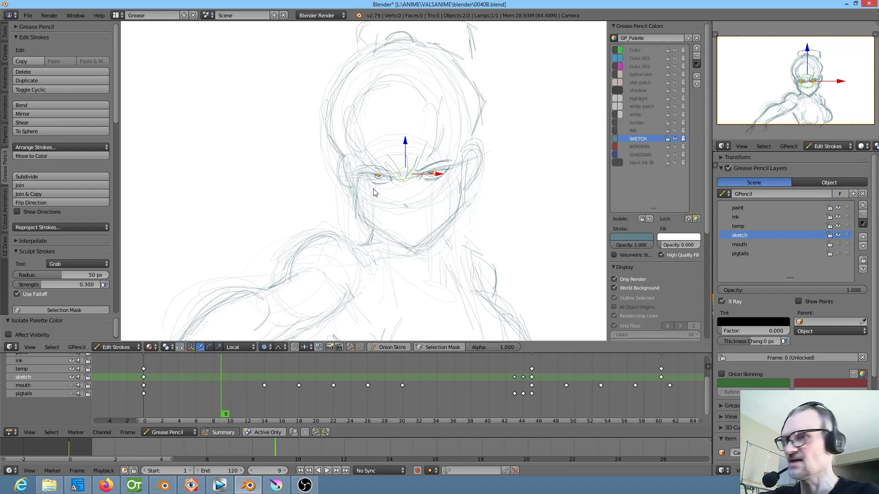
pyautogui.hotkey('ctrl', 'z')
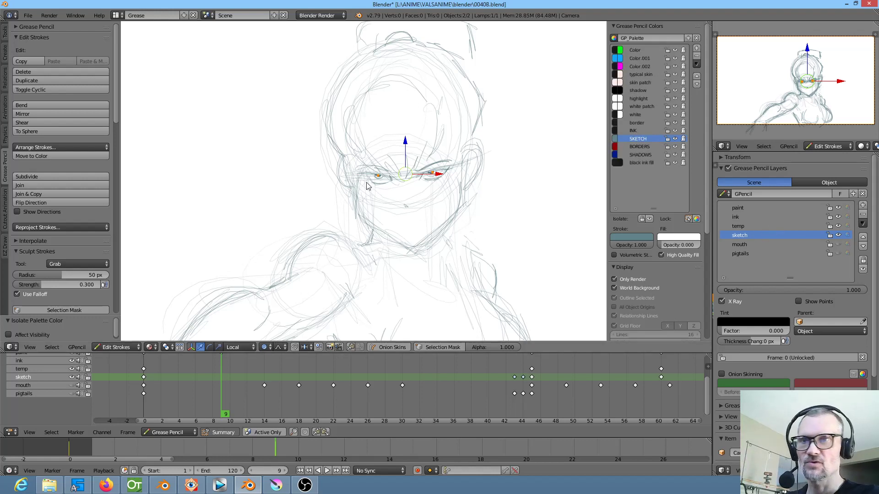
# Isolate the sketch layer and raise the point between the brows slightly at frame 9 with proportional editing
pyautogui.press('KP_Multiply')
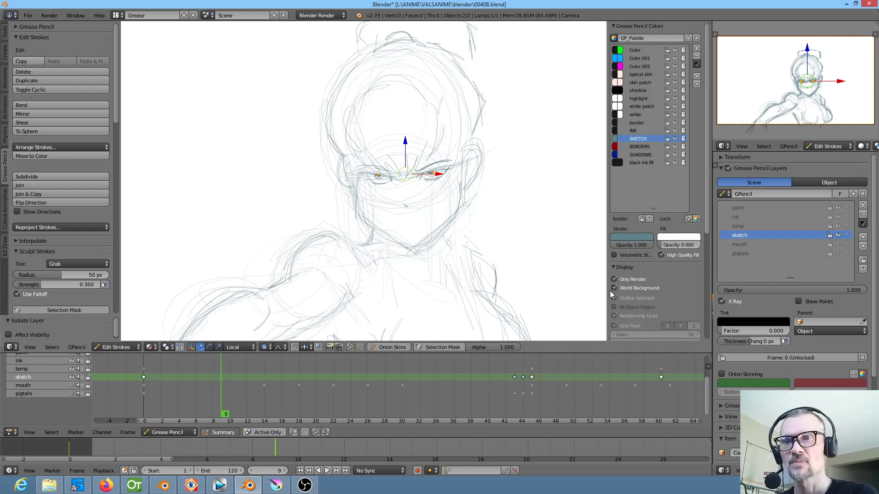
pyautogui.press('g')
pyautogui.click(401, 178)
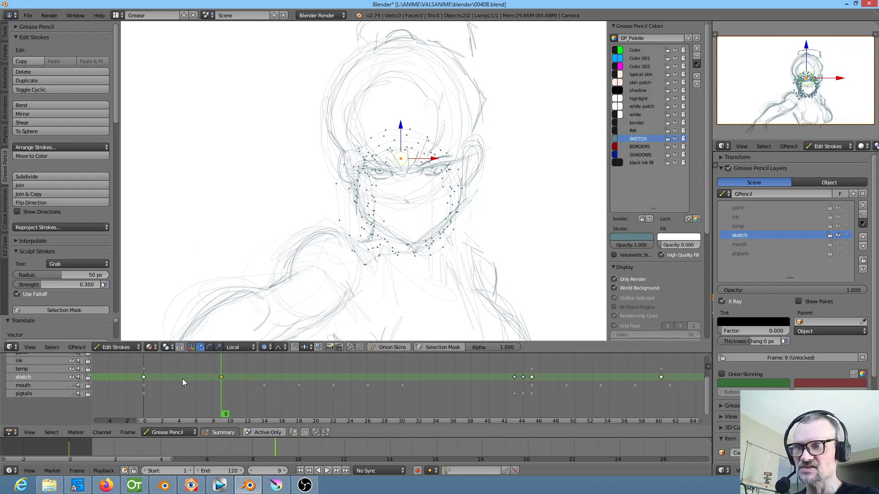
# Delete the sketch layer's keyframe at frame 9 and unlock the other layers
pyautogui.press('x')
pyautogui.click(221, 376)
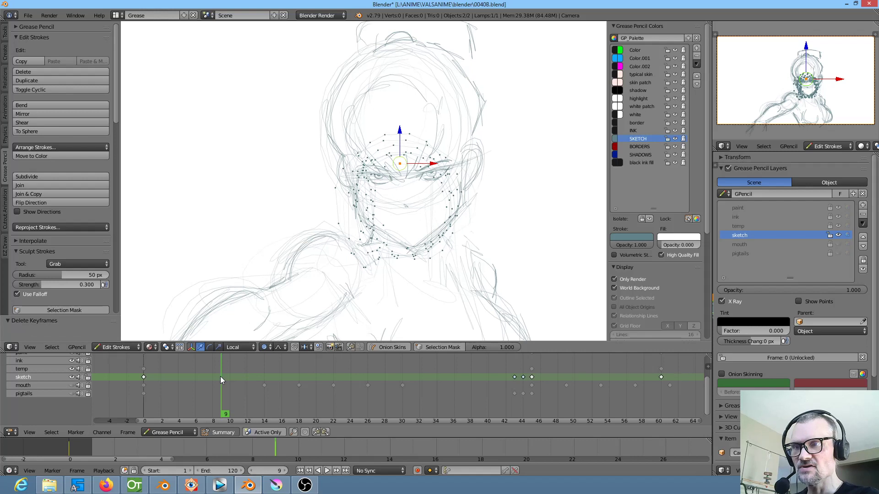
pyautogui.press('KP_Multiply')
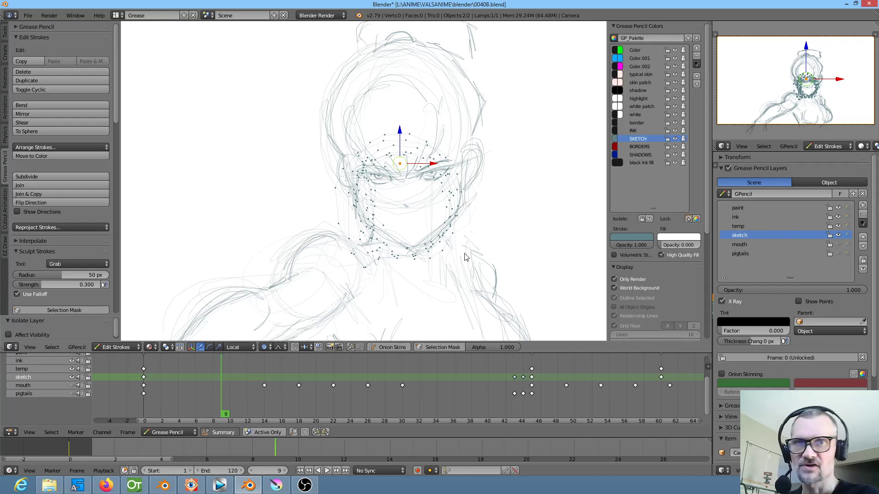
# Nudge the point between the brows at frame 9 with all layers unlocked, and delete the frame 9 keyframes on the temp and sketch layers
pyautogui.press('g')
pyautogui.click(428, 218)
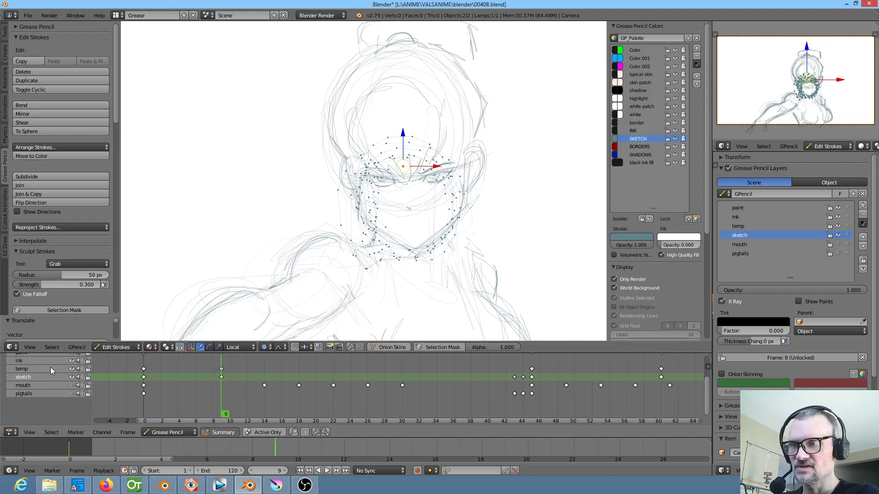
pyautogui.click(39, 367)
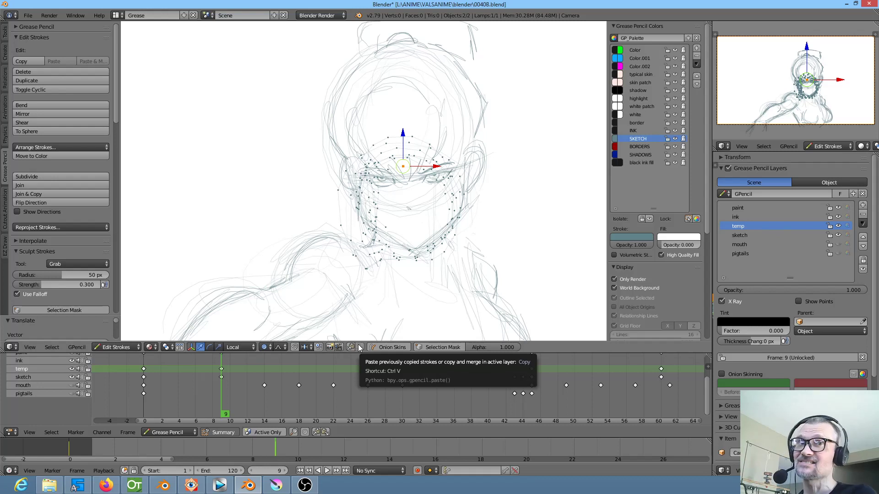
pyautogui.press('x')
pyautogui.click(221, 370)
pyautogui.click(222, 377)
pyautogui.press('x')
pyautogui.click(222, 376)
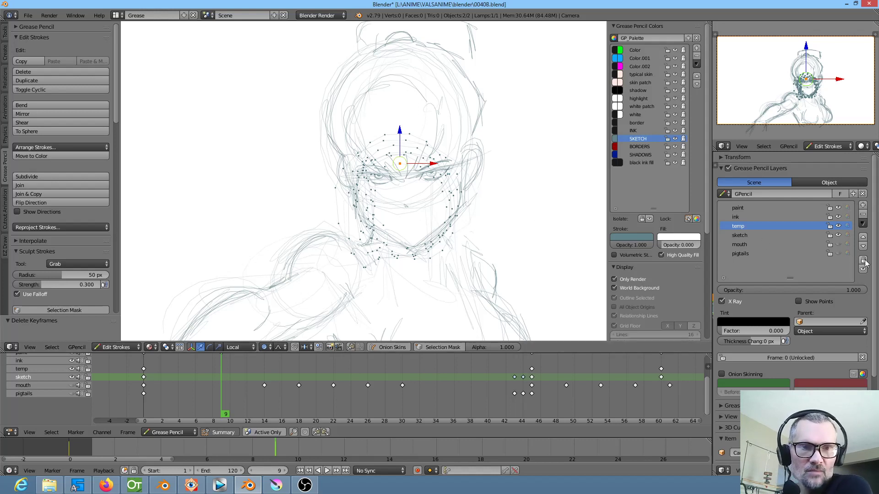
# Show the mouth and pigtails layers
pyautogui.click(838, 245)
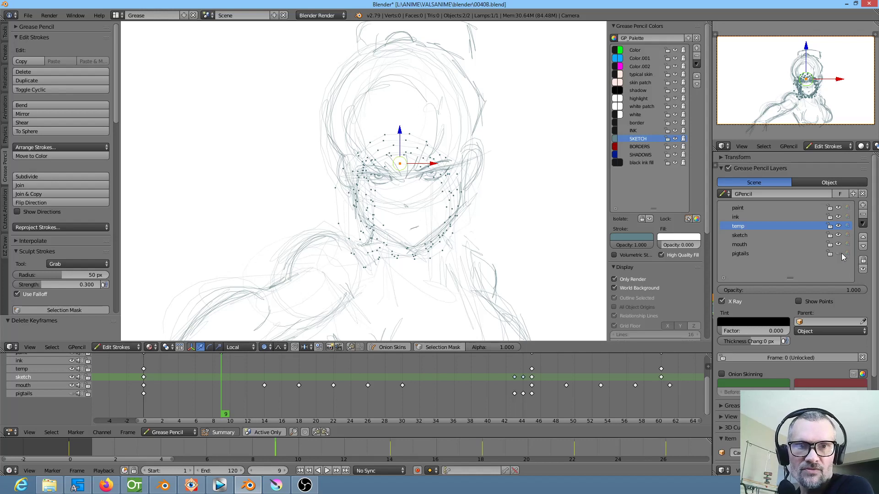
pyautogui.click(839, 253)
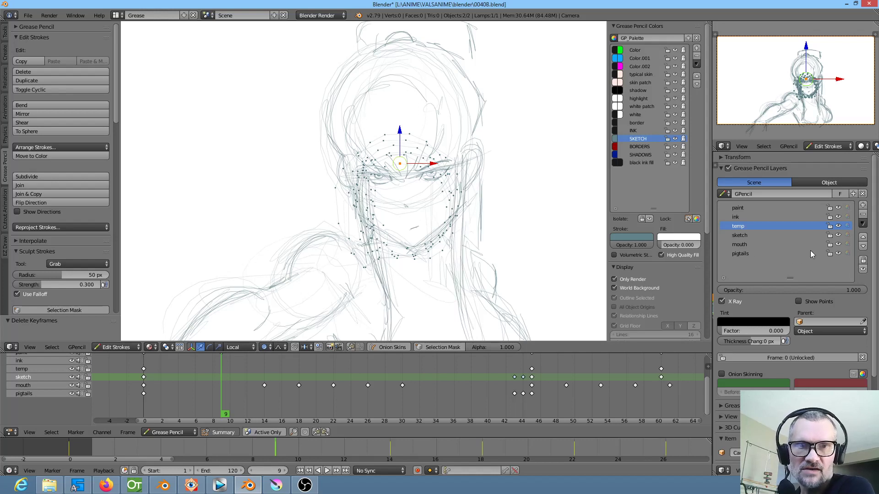
# Raise a point on the lower face slightly at frame 9 with proportional editing, and undo the move
pyautogui.rightClick(398, 224)
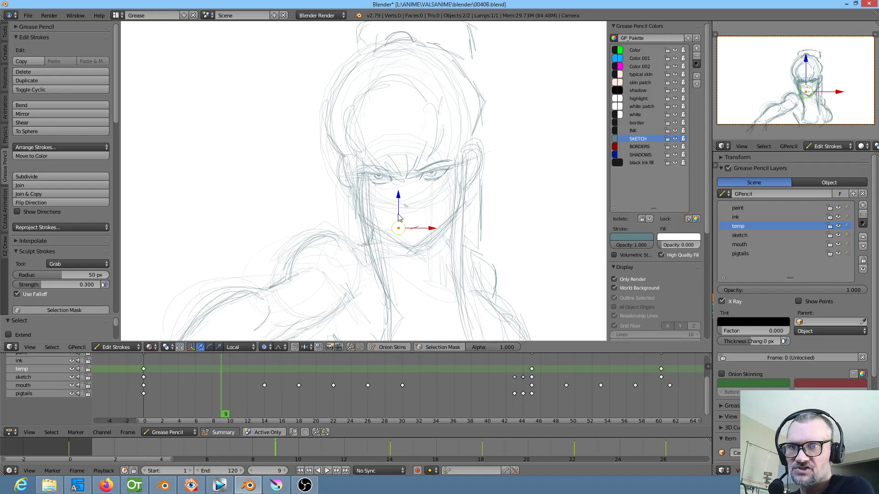
pyautogui.press('g')
pyautogui.click(401, 218)
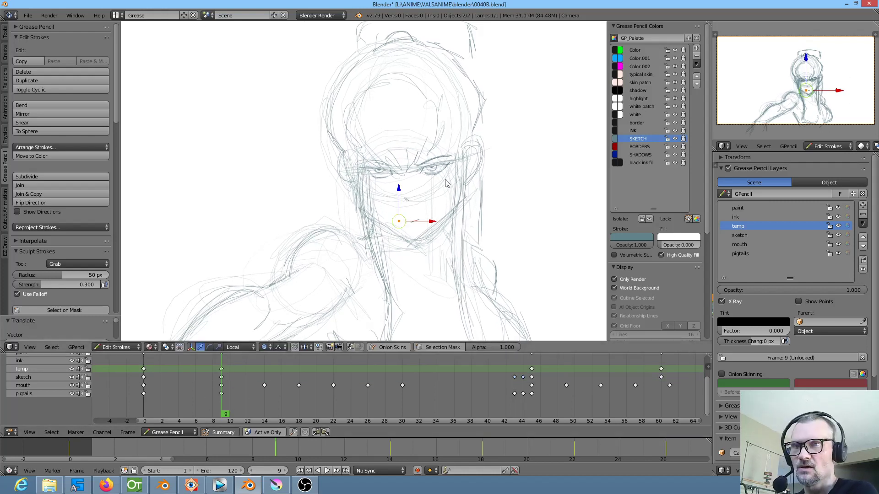
pyautogui.hotkey('ctrl', 'z')
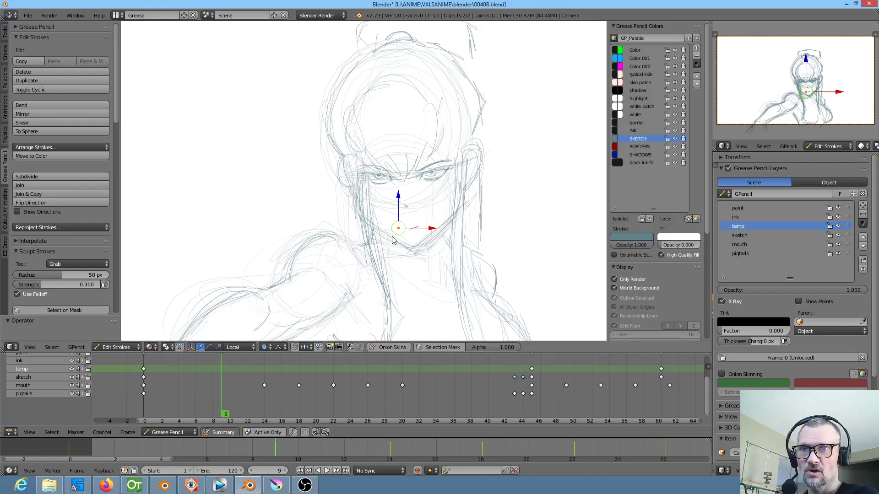
# Try to move a point on the shoulder stroke at frame 9 with proportional editing at size 0.68
pyautogui.rightClick(298, 257)
pyautogui.press('g')
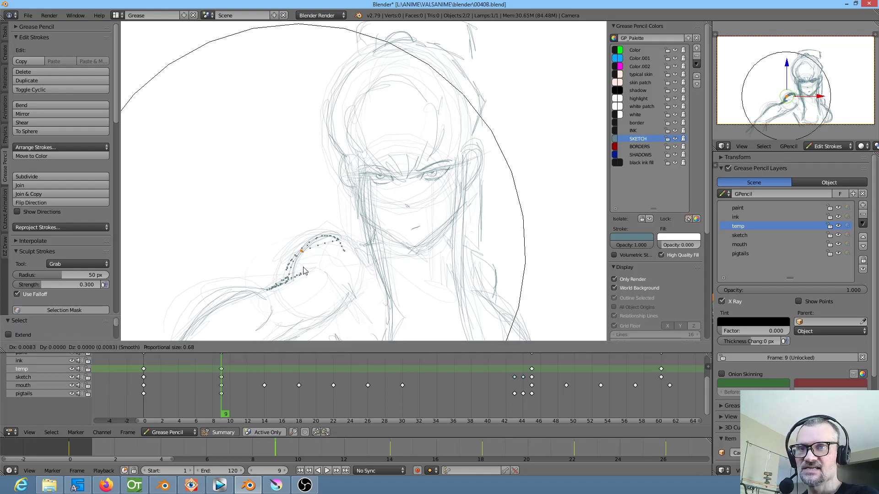
pyautogui.click(298, 256)
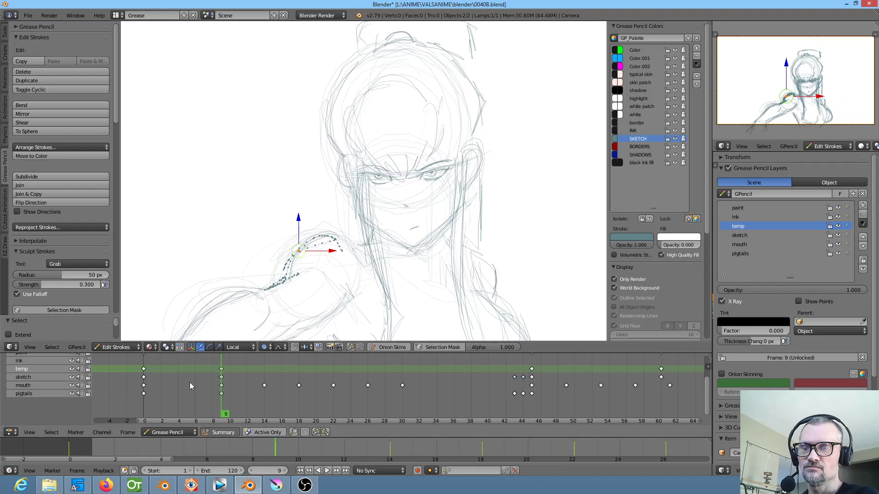
# Select the frame 9 keyframes on the temp, sketch, mouth and pigtails layers and delete them together
pyautogui.rightClick(222, 377)
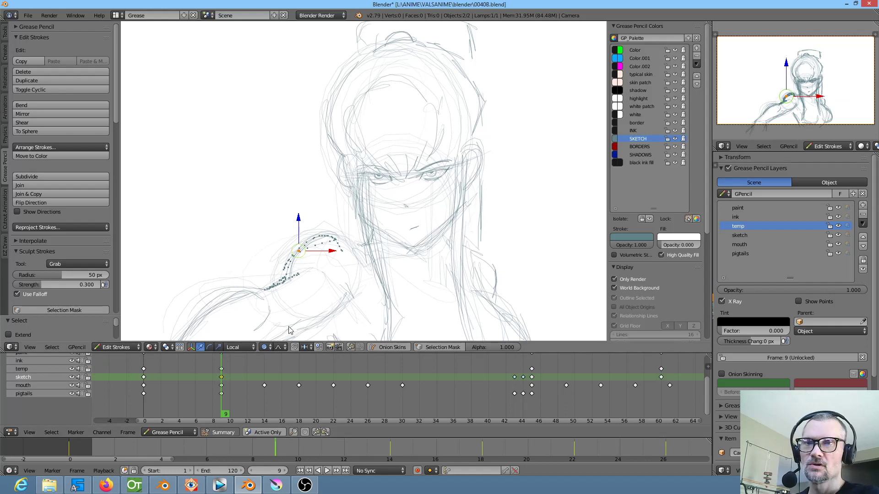
pyautogui.rightClick(223, 386)
pyautogui.rightClick(223, 393)
pyautogui.rightClick(222, 387)
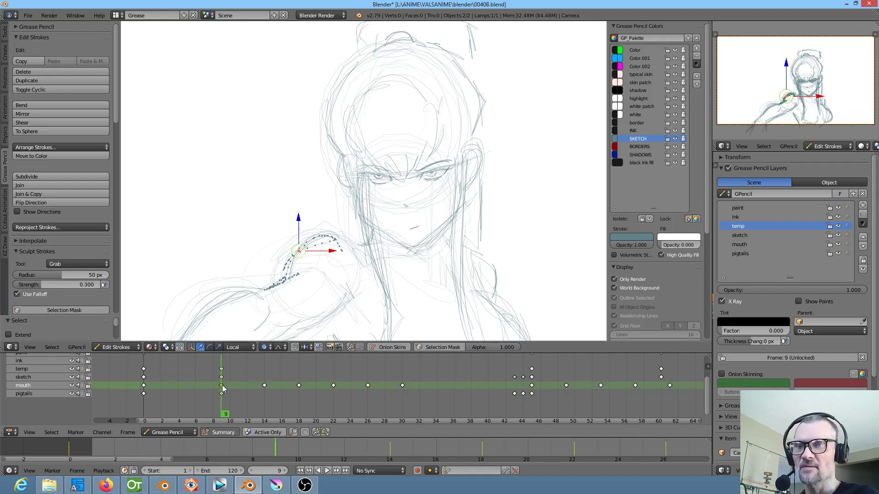
pyautogui.rightClick(224, 375)
pyautogui.rightClick(223, 369)
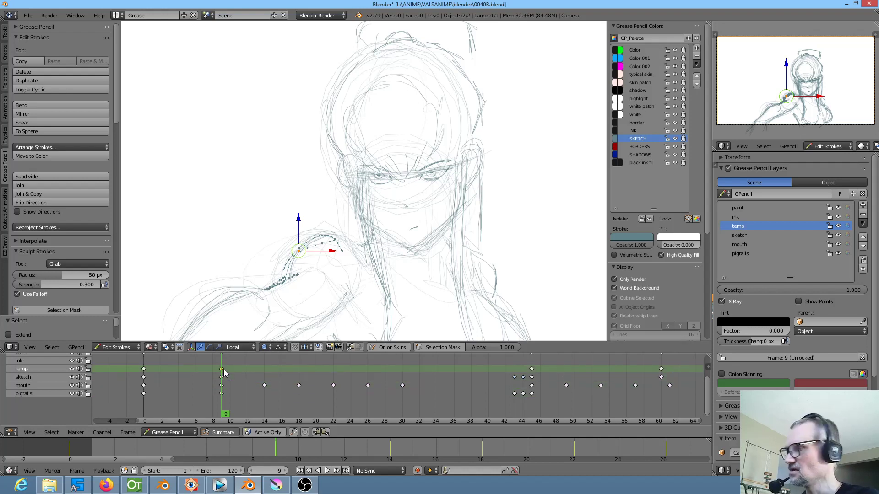
pyautogui.press('b')
pyautogui.moveTo(217, 367); pyautogui.dragTo(227, 402)
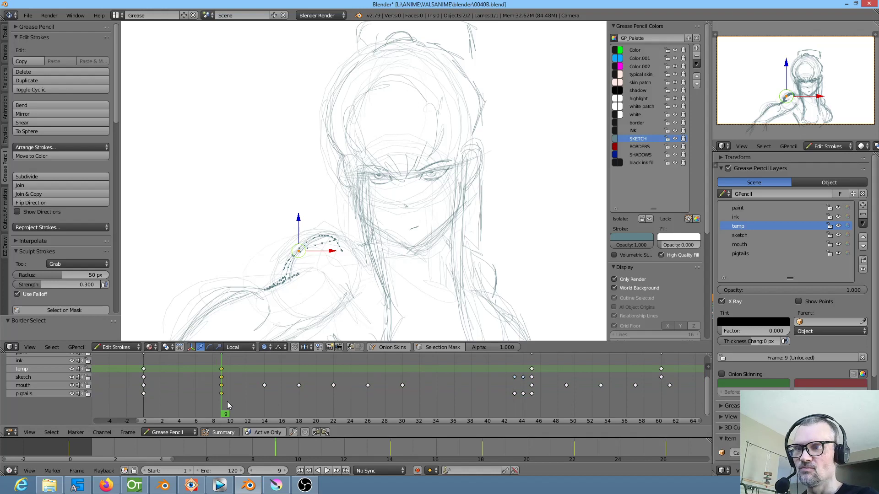
pyautogui.press('x')
pyautogui.click(225, 402)
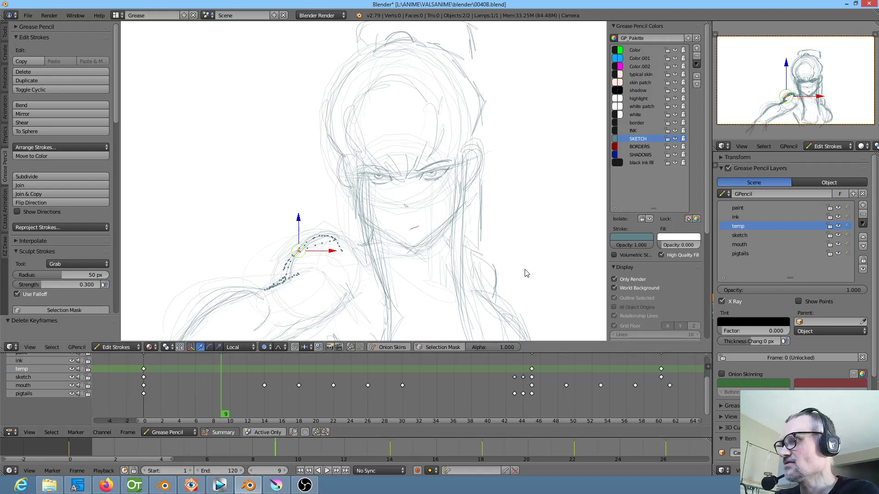
# Isolate the temp layer so that all other Grease Pencil layers are locked
pyautogui.press('KP_Multiply')
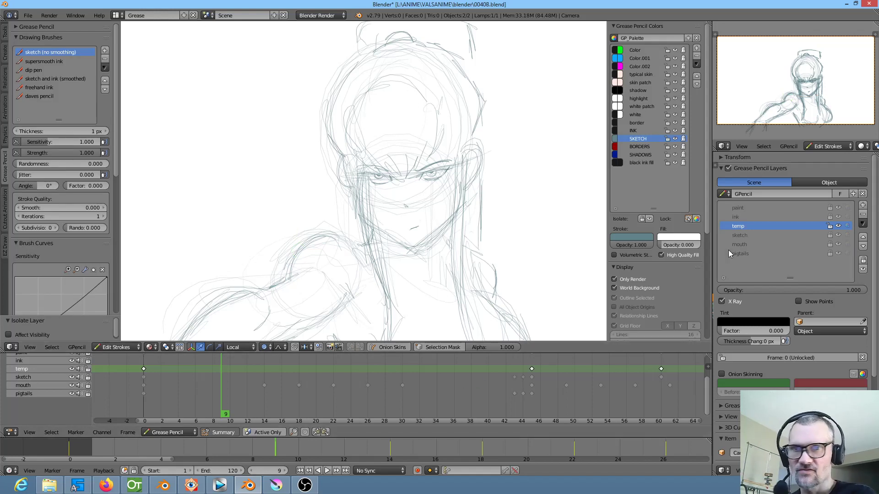
# Unlock all Grease Pencil layers and make the sketch layer active
pyautogui.press('KP_Multiply')
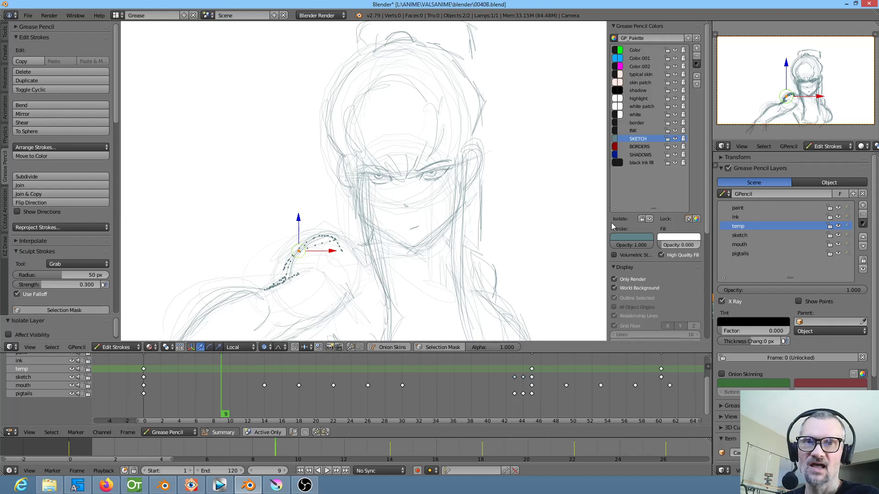
pyautogui.click(756, 234)
# Duplicate the sketch layer's frame 45 keyframe and place the copy at frame 6
pyautogui.moveTo(469, 389)
pyautogui.mouseDown()
pyautogui.moveTo(448, 390)
pyautogui.moveTo(531, 387)
pyautogui.moveTo(514, 387)
pyautogui.mouseUp()
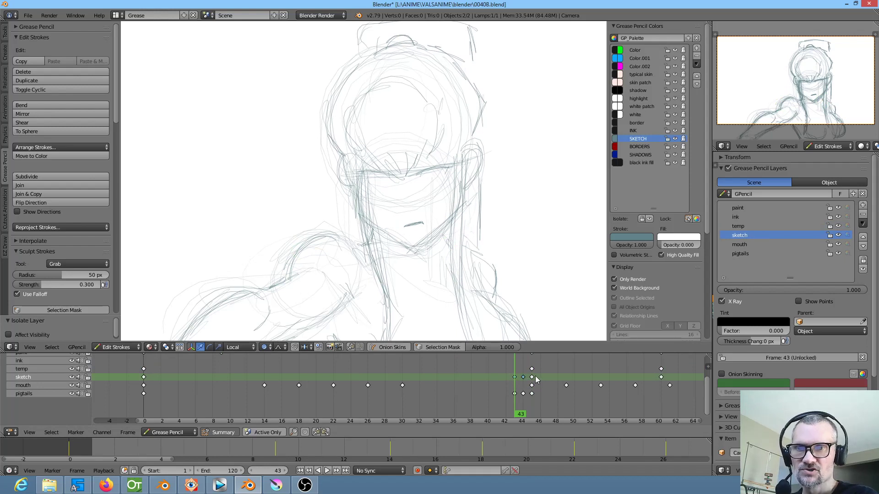
pyautogui.rightClick(532, 377)
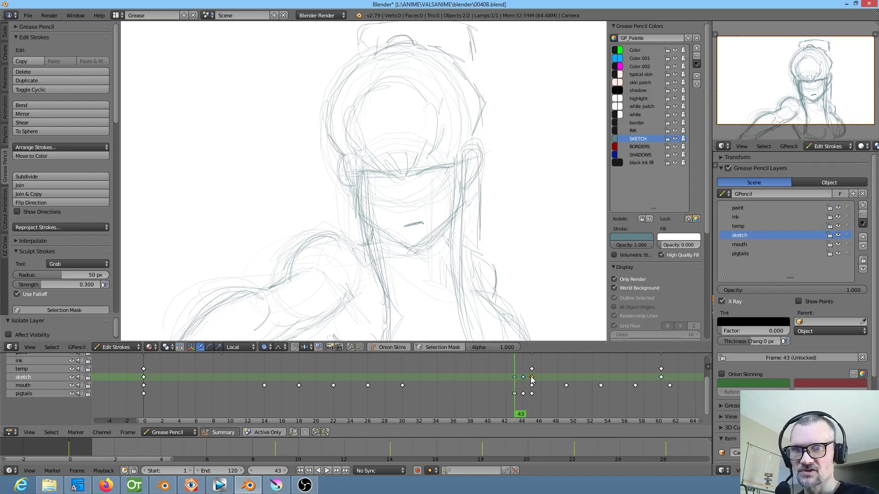
pyautogui.hotkey('shift', 'd')
pyautogui.click(199, 378)
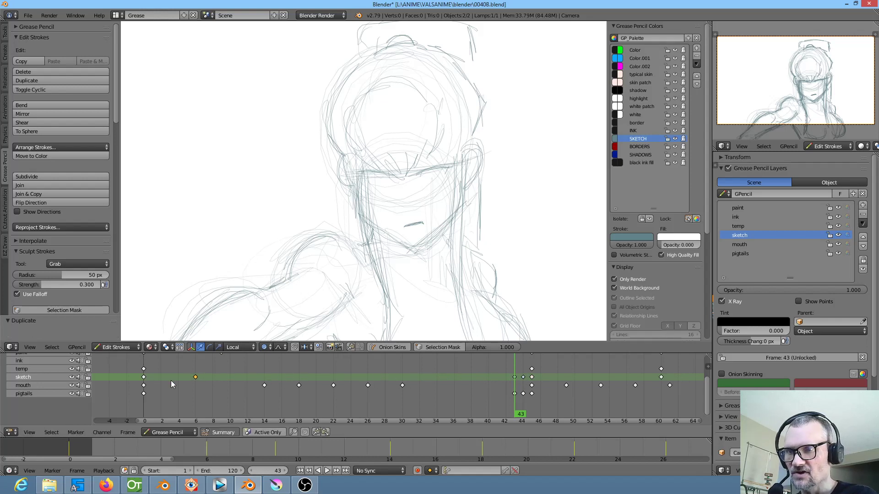
# Generate in-between keyframes on the sketch layer between frames 0 and 6 with Interpolate Sequence and preview the motion
pyautogui.click(156, 377)
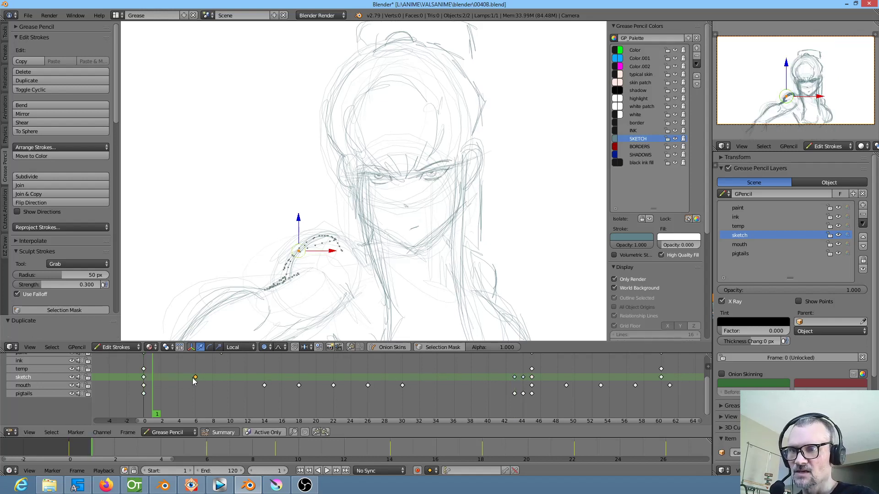
pyautogui.moveTo(173, 377)
pyautogui.mouseDown()
pyautogui.moveTo(201, 376)
pyautogui.moveTo(190, 374)
pyautogui.mouseUp()
pyautogui.click(174, 374)
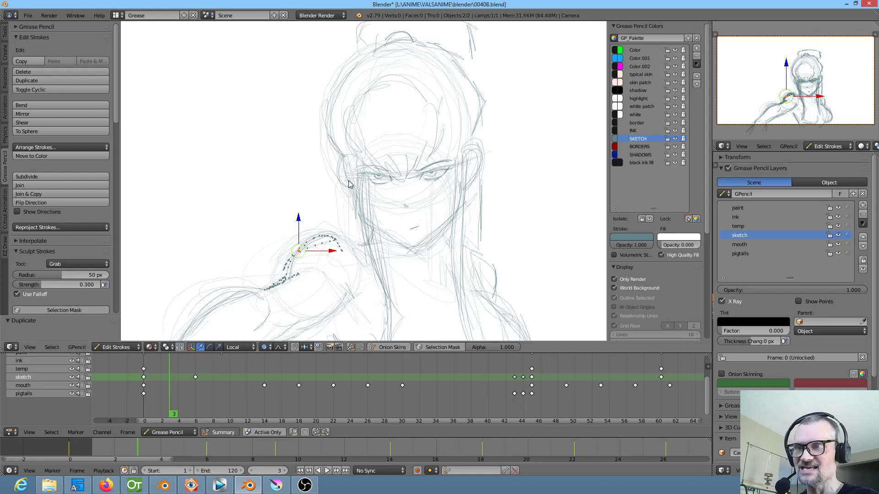
pyautogui.hotkey('ctrl', 'shift', 'e')
pyautogui.click(141, 382)
pyautogui.hotkey('alt', 'a')
pyautogui.moveTo(140, 382)
pyautogui.mouseDown()
pyautogui.moveTo(208, 391)
pyautogui.moveTo(146, 382)
pyautogui.moveTo(196, 385)
pyautogui.moveTo(176, 382)
pyautogui.mouseUp()
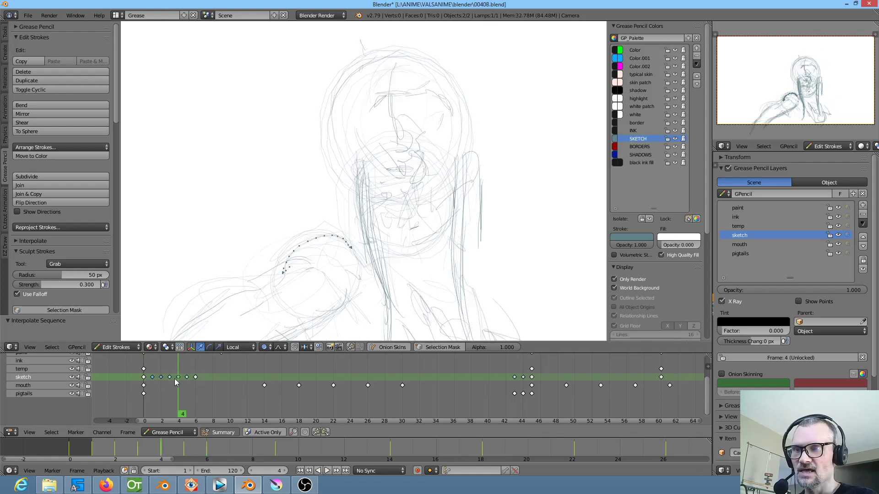
# Delete the sketch layer keyframes from frame 1 to frame 6 and replay the animation
pyautogui.click(195, 378)
pyautogui.press('x')
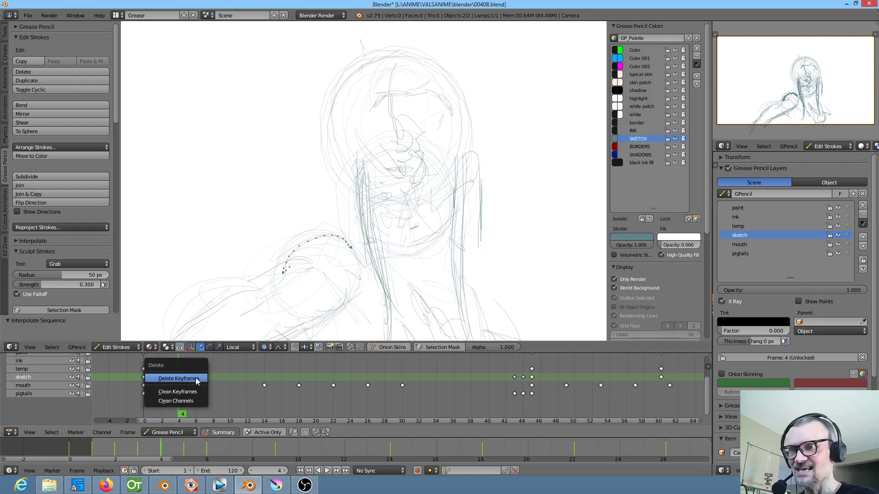
pyautogui.click(197, 379)
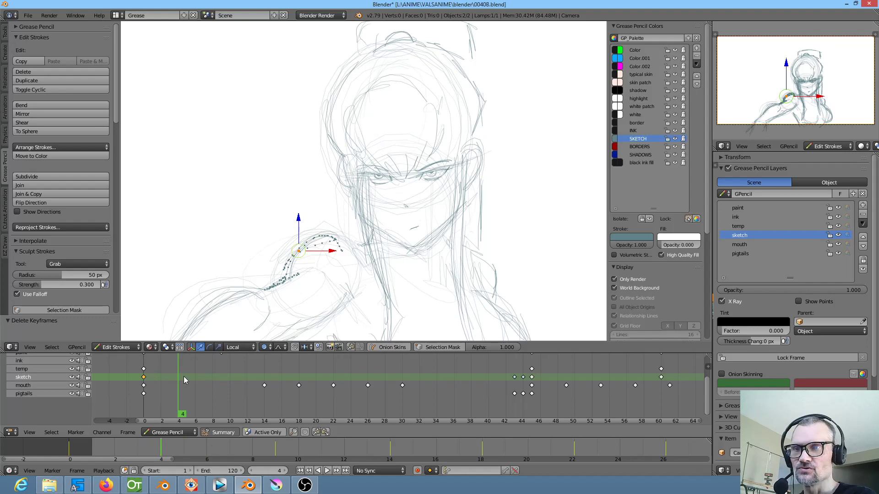
pyautogui.hotkey('alt', 'a')
pyautogui.hotkey('alt', 'a')
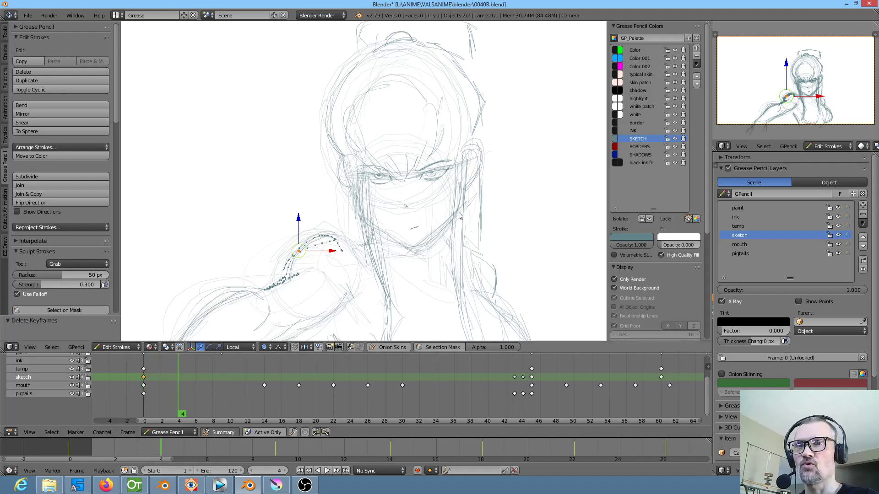
# Select a point on the eyebrow stroke above the character's left eye and set proportional editing to Connected
pyautogui.scroll(2, 438, 161)
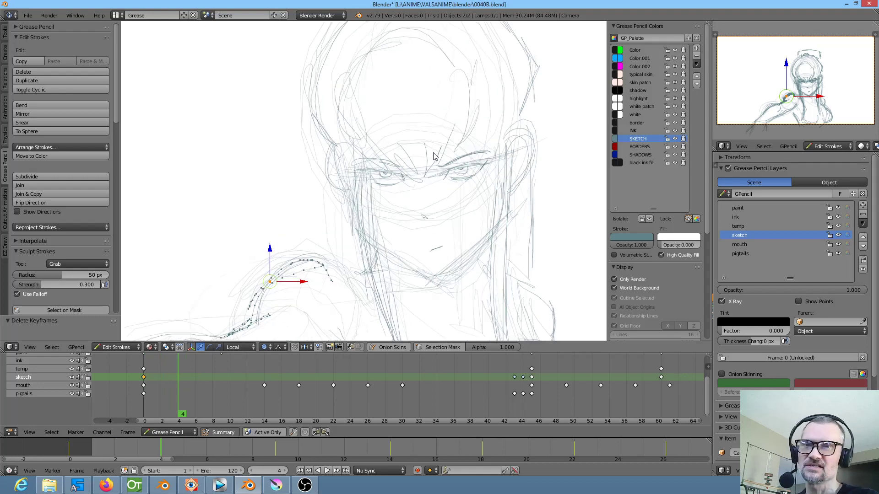
pyautogui.rightClick(467, 158)
pyautogui.click(265, 347)
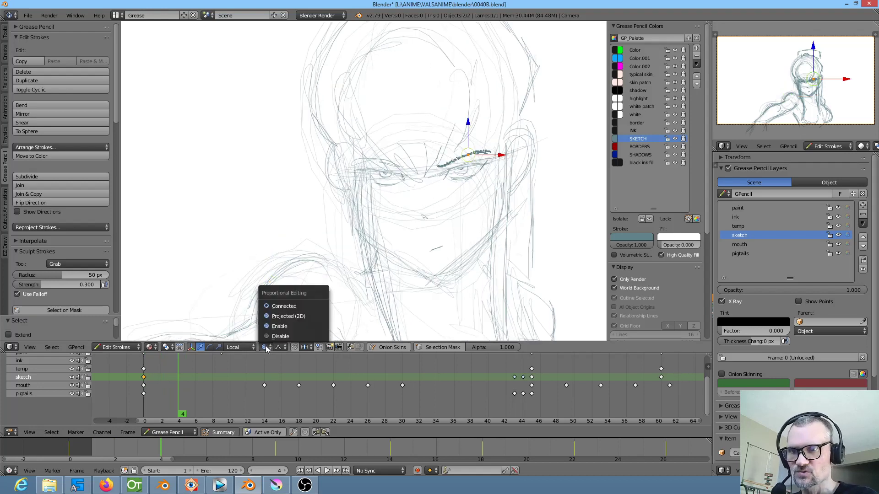
pyautogui.click(281, 306)
# Raise the selected eyebrow into an arch with a smaller proportional size at frame 4, and nudge the opposite brow stroke slightly
pyautogui.press('g')
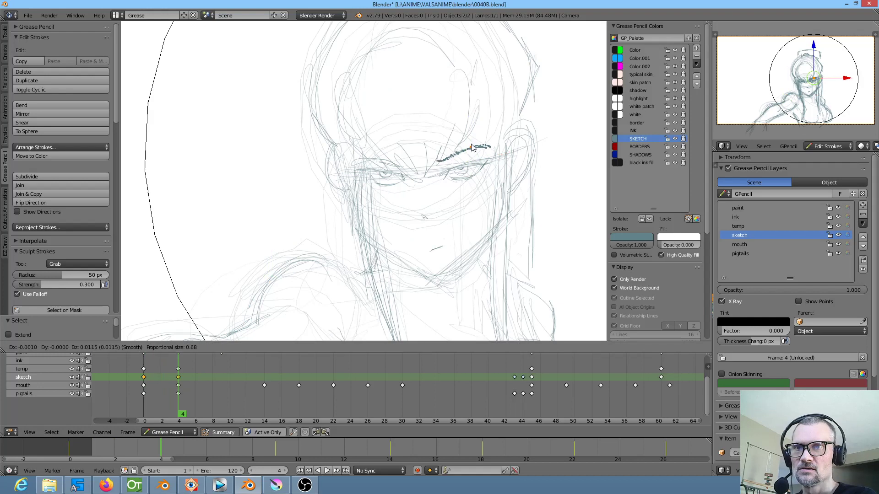
pyautogui.scroll(14, 473, 151)
pyautogui.scroll(4, 472, 154)
pyautogui.click(470, 137)
pyautogui.rightClick(387, 169)
pyautogui.press('g')
pyautogui.click(390, 172)
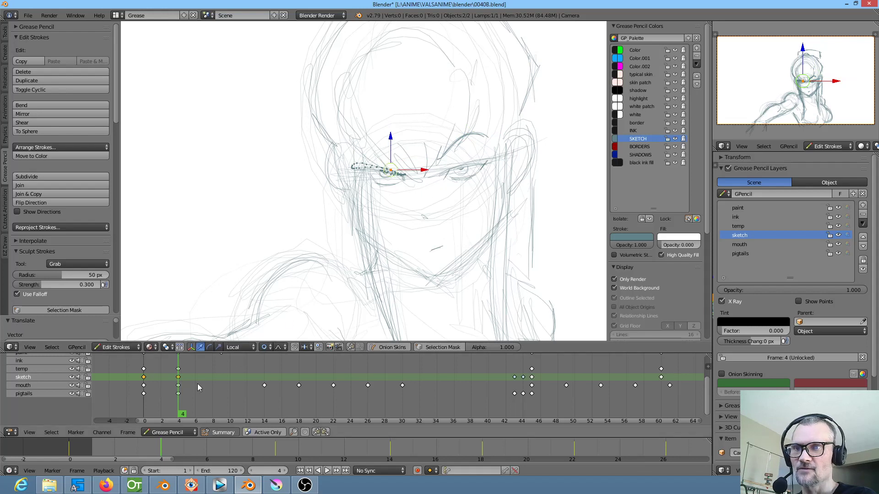
# Interpolate the eyebrow movement on the sketch layer between frames 0 and 4 from frame 2, and scrub through the result
pyautogui.press('Left')
pyautogui.press('Left')
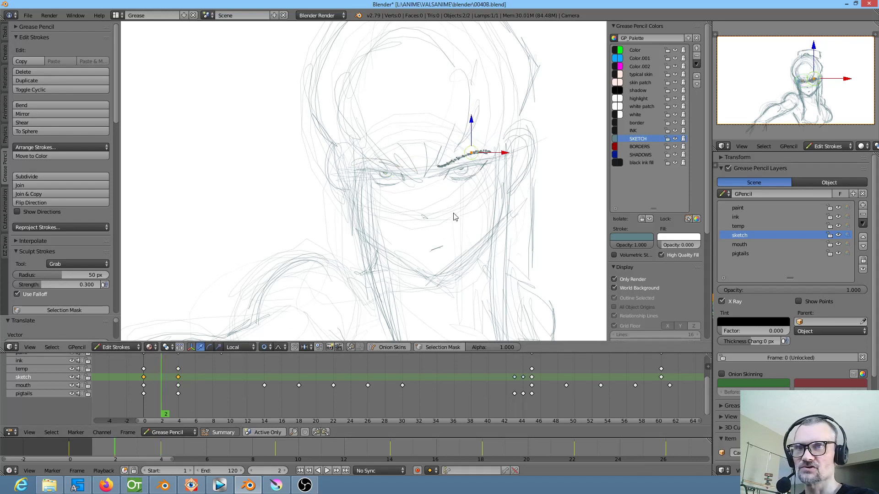
pyautogui.hotkey('ctrl', 'shift', 'e')
pyautogui.moveTo(139, 369)
pyautogui.mouseDown()
pyautogui.moveTo(215, 377)
pyautogui.moveTo(146, 362)
pyautogui.moveTo(190, 364)
pyautogui.mouseUp()
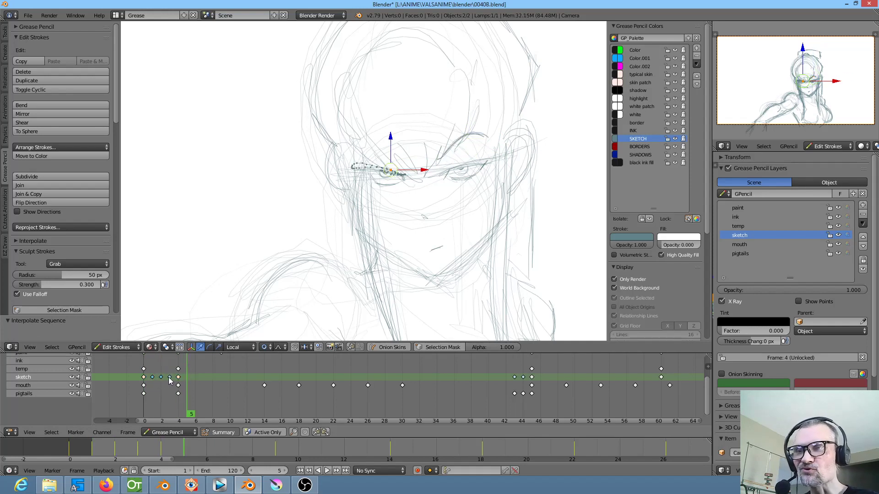
# Delete the sketch keyframes at frames 1 to 4 and the frame 4 keyframes on the temp, mouth and pigtails layers
pyautogui.click(178, 376)
pyautogui.keyDown('shift'); pyautogui.click(178, 369); pyautogui.keyUp('shift')
pyautogui.keyDown('shift'); pyautogui.click(178, 386); pyautogui.keyUp('shift')
pyautogui.press('x')
pyautogui.click(179, 394)
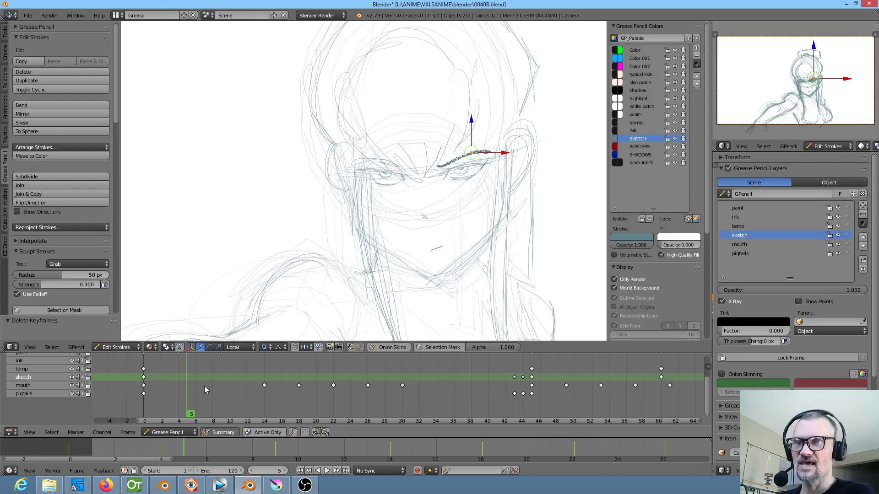
# Review the head and mouth poses around frames 43 to 52 by scrubbing and playback, and return to frame 0
pyautogui.scroll(-5, 444, 412)
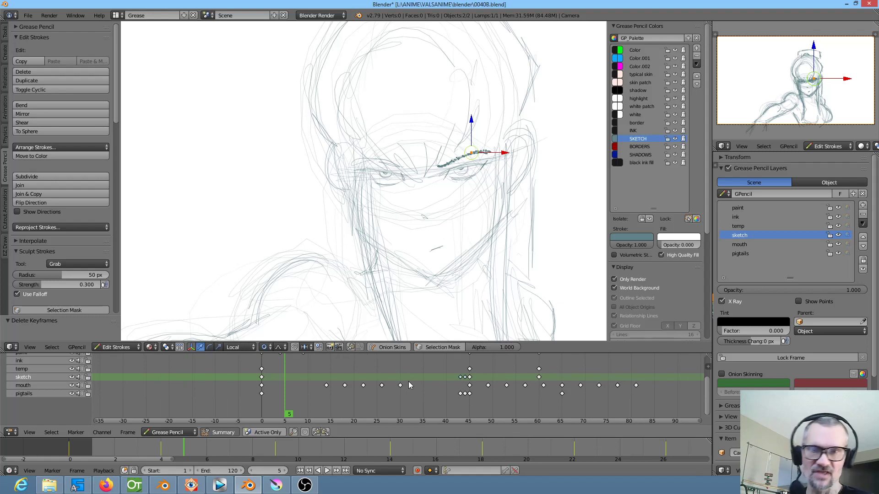
pyautogui.moveTo(481, 382)
pyautogui.mouseDown()
pyautogui.moveTo(505, 383)
pyautogui.moveTo(437, 384)
pyautogui.moveTo(514, 397)
pyautogui.moveTo(455, 395)
pyautogui.moveTo(473, 397)
pyautogui.mouseUp()
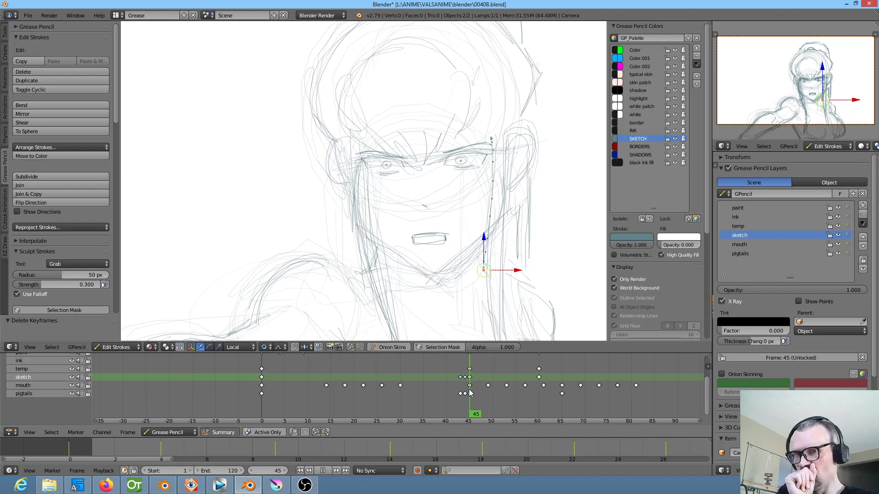
pyautogui.moveTo(469, 392); pyautogui.dragTo(462, 392)
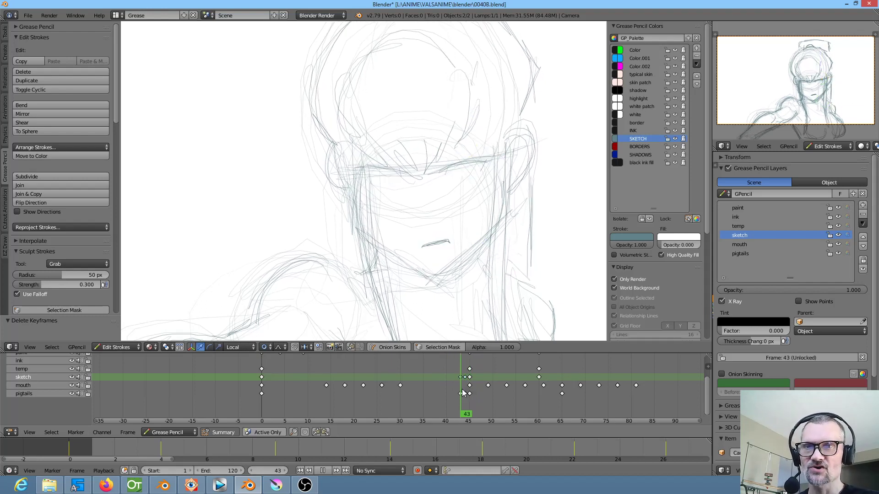
pyautogui.moveTo(462, 393); pyautogui.dragTo(444, 391)
pyautogui.hotkey('alt', 'a')
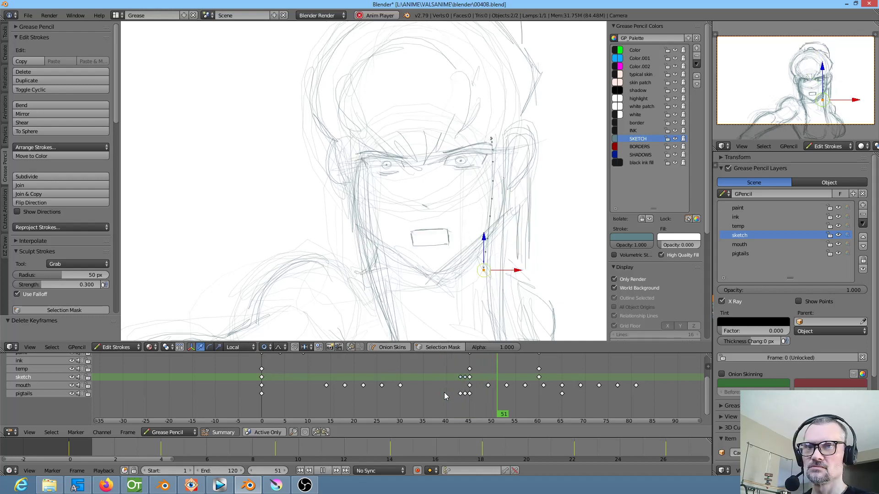
pyautogui.press('Escape')
pyautogui.hotkey('alt', 'a')
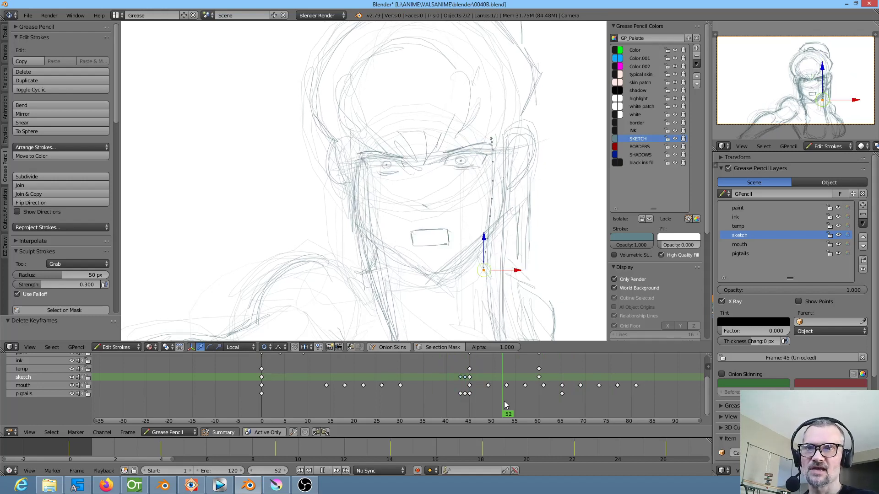
pyautogui.moveTo(610, 411)
pyautogui.mouseDown()
pyautogui.moveTo(653, 407)
pyautogui.moveTo(468, 411)
pyautogui.mouseUp()
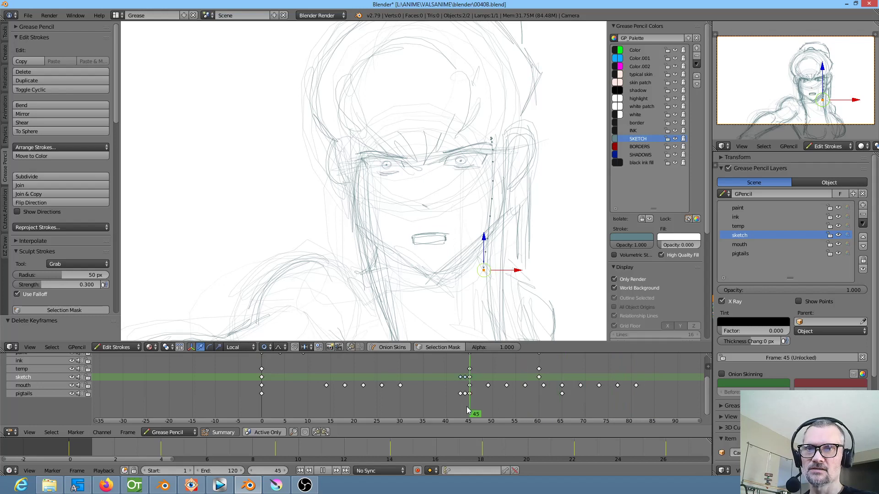
pyautogui.press('Escape')
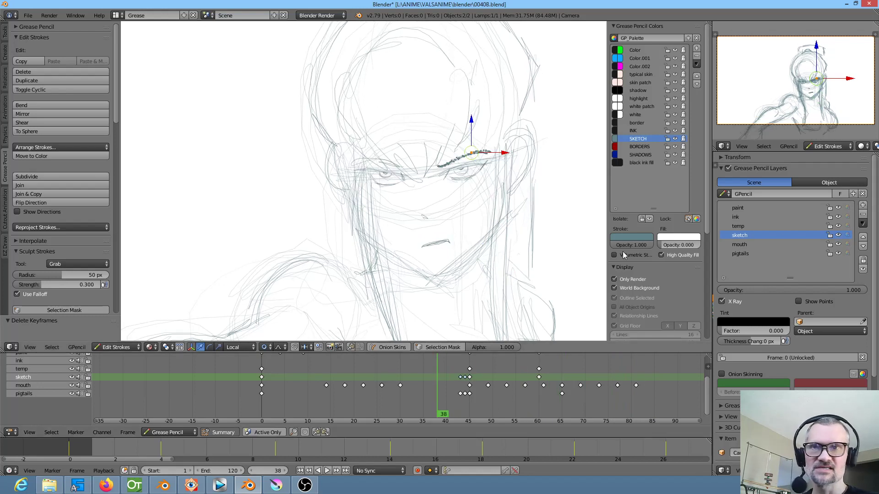
pyautogui.press('Down')
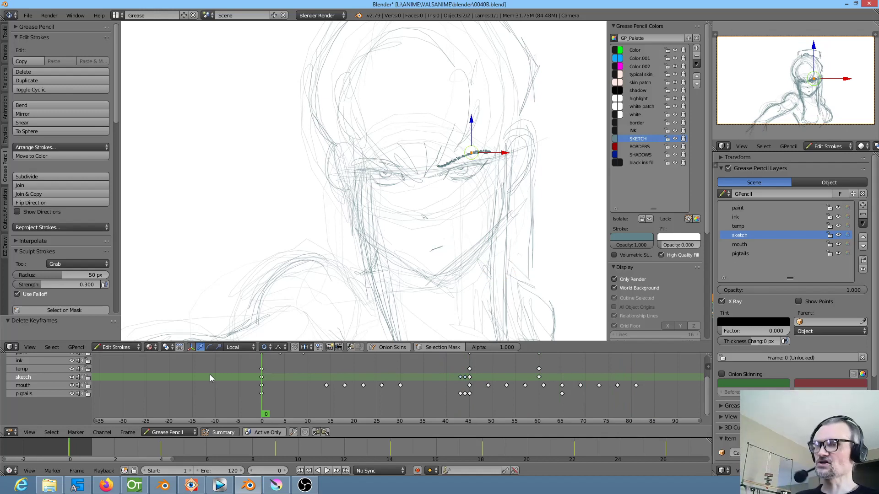
# Save the 0040B.blend file and close its window
pyautogui.click(25, 16)
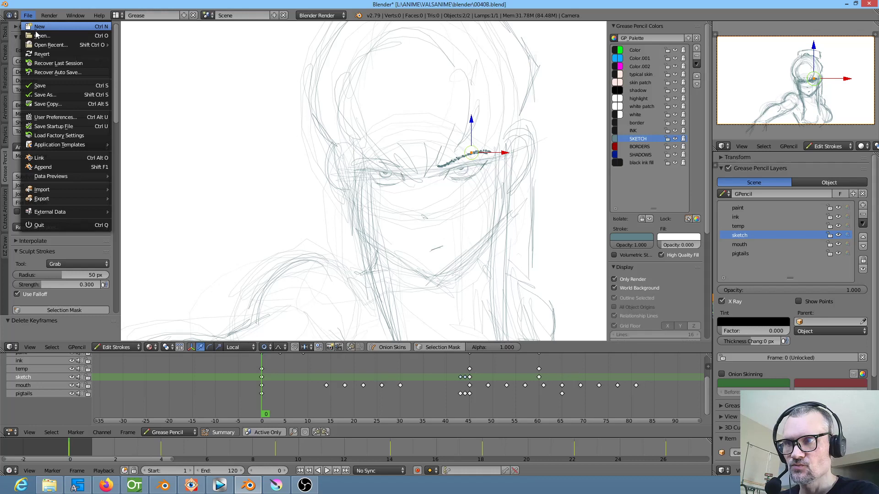
pyautogui.click(43, 85)
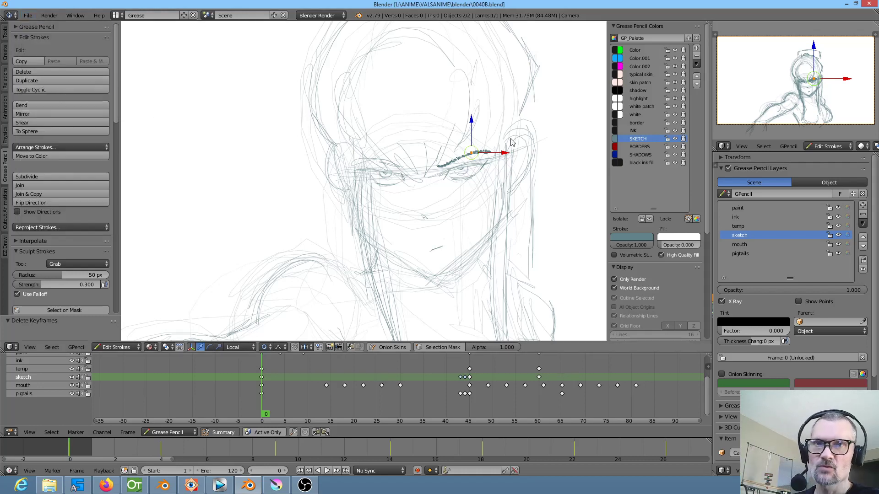
pyautogui.click(873, 5)
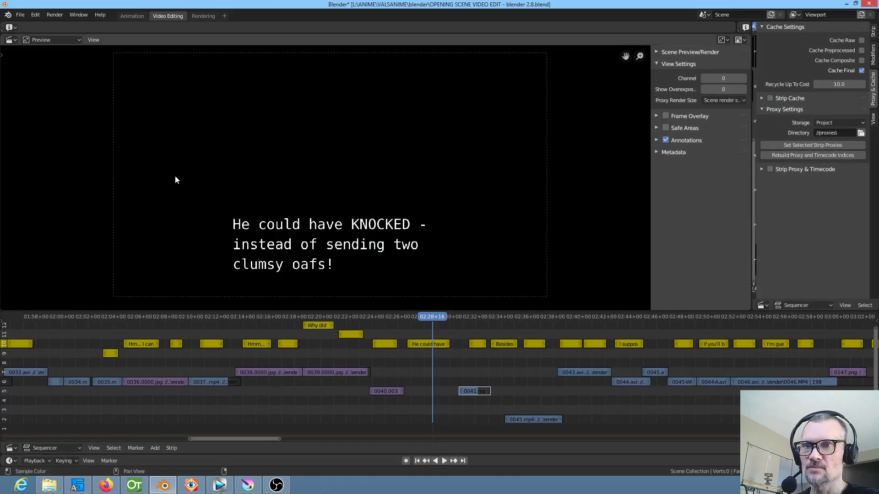
# Switch to Krita and create a new 1280 × 720 px document at 300 ppi
pyautogui.click(248, 485)
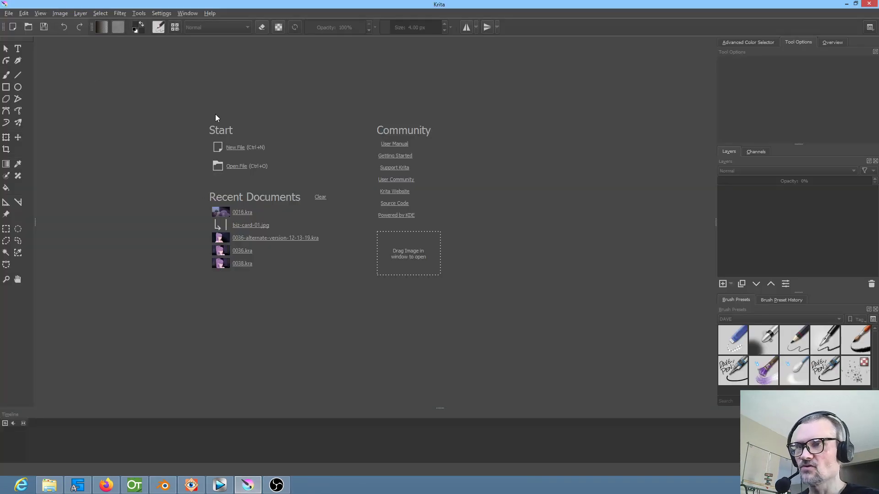
pyautogui.click(12, 26)
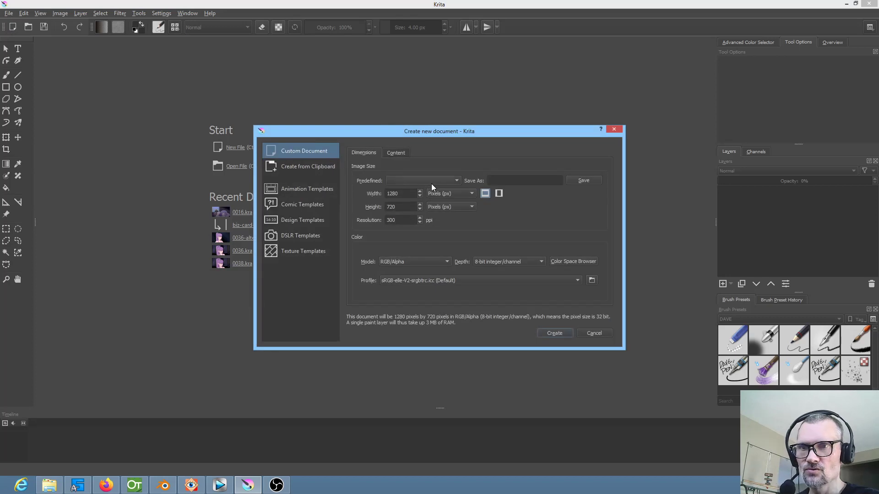
pyautogui.click(554, 333)
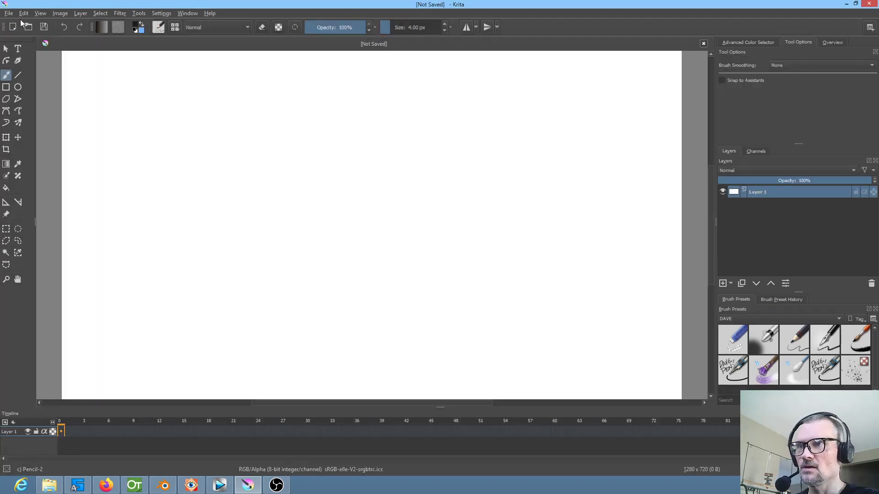
# Save the new document as 0040B in the VALSANIME krita folder in Krita document format
pyautogui.click(8, 13)
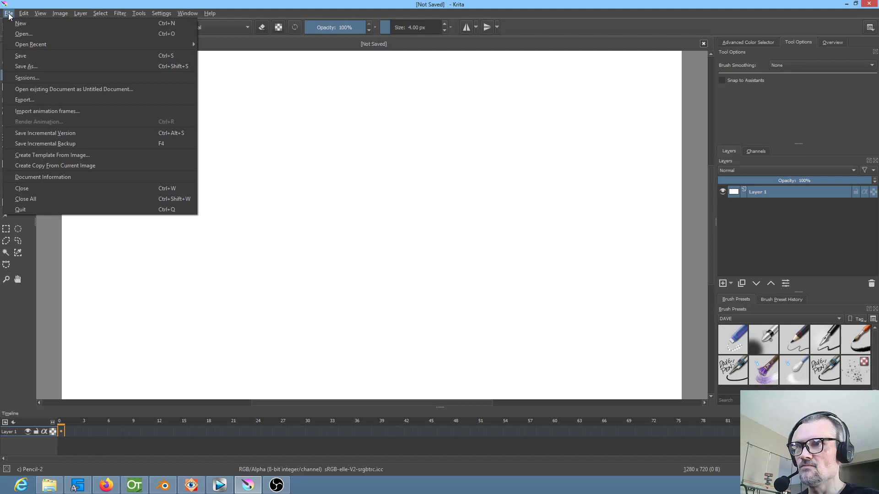
pyautogui.click(28, 67)
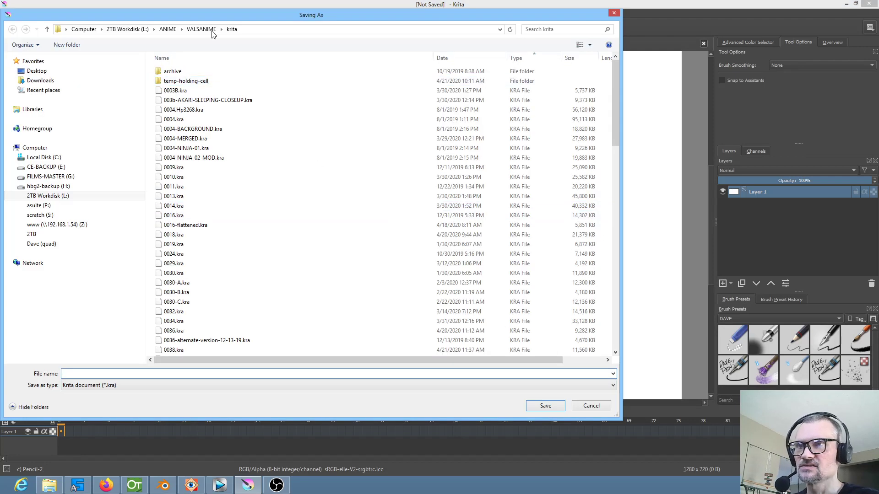
pyautogui.write('0040b')
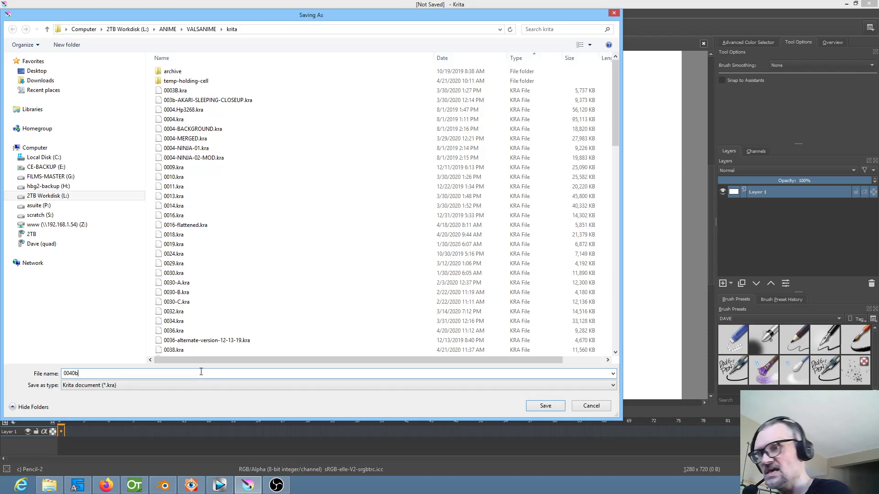
pyautogui.press('BackSpace')
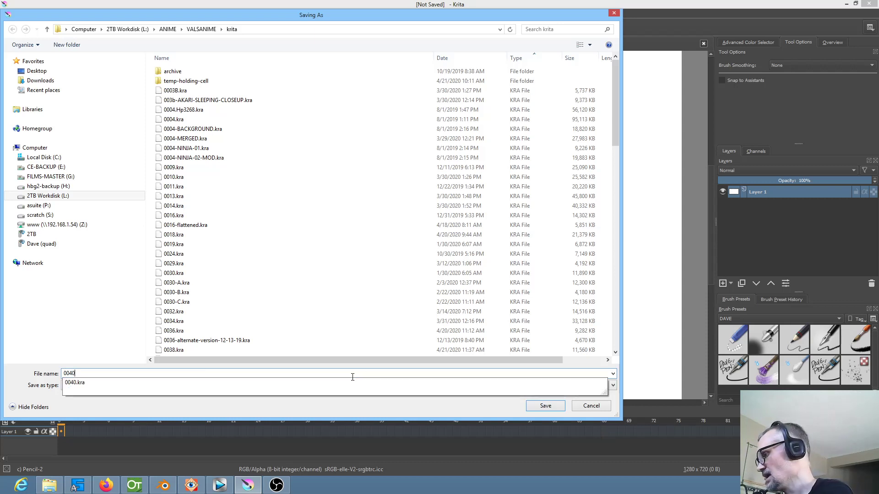
pyautogui.write('B')
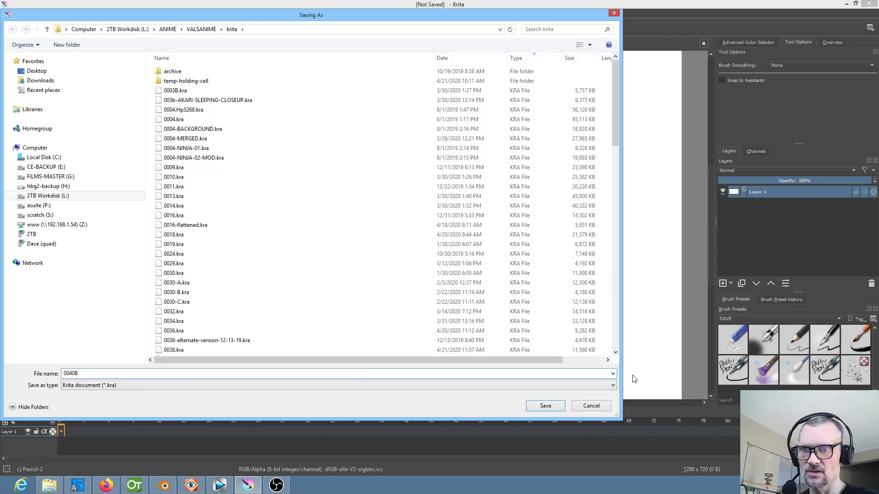
pyautogui.click(549, 404)
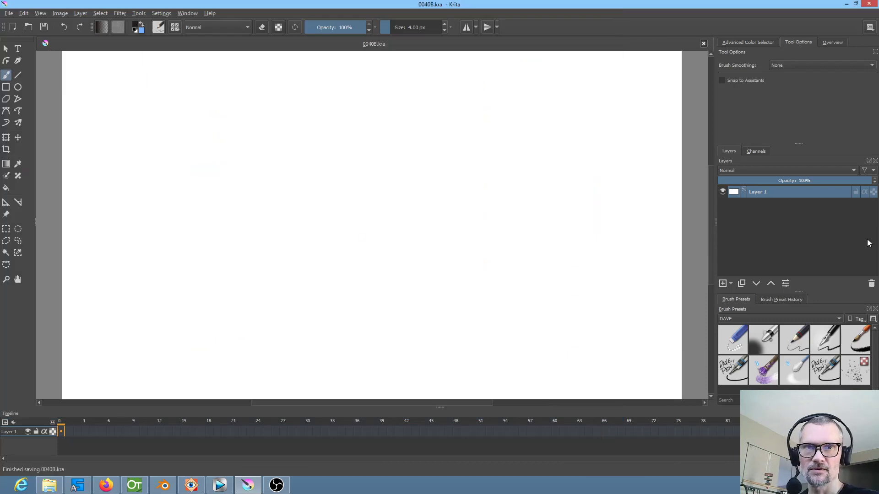
# Delete the default layer, import all JPG images from the 0040B render folder as animation frames, and save the document
pyautogui.click(871, 283)
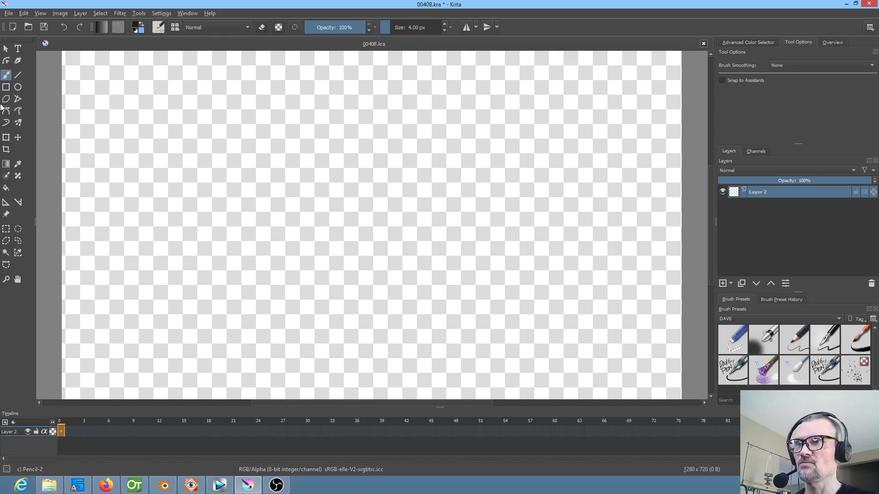
pyautogui.click(7, 14)
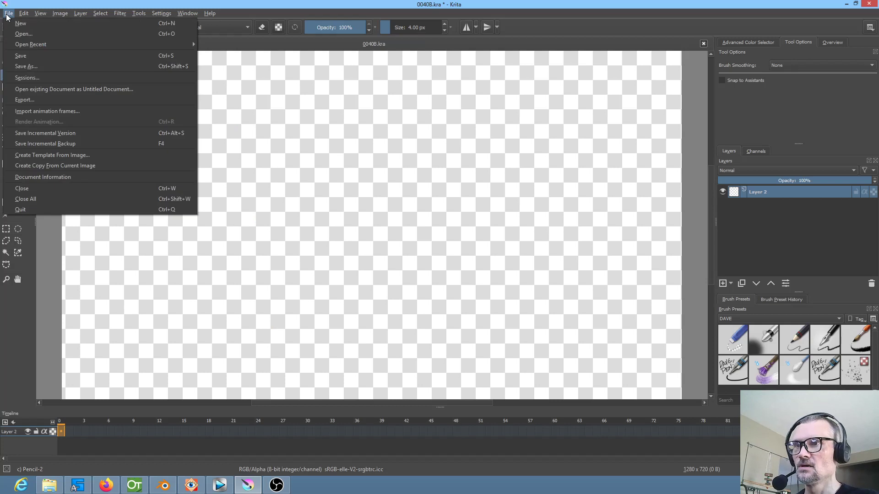
pyautogui.click(37, 112)
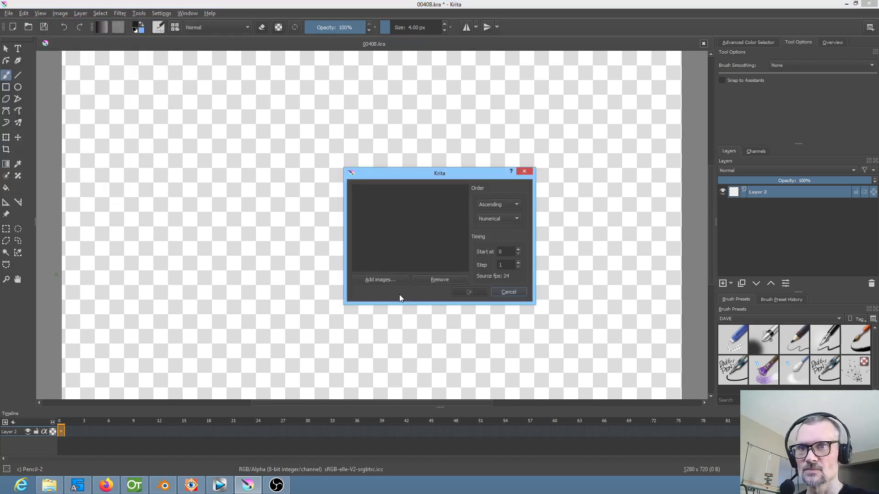
pyautogui.click(381, 280)
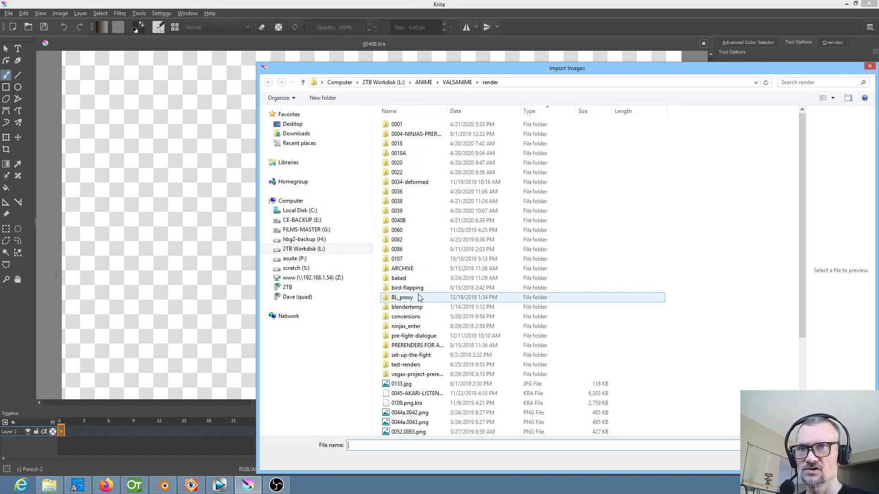
pyautogui.click(405, 224)
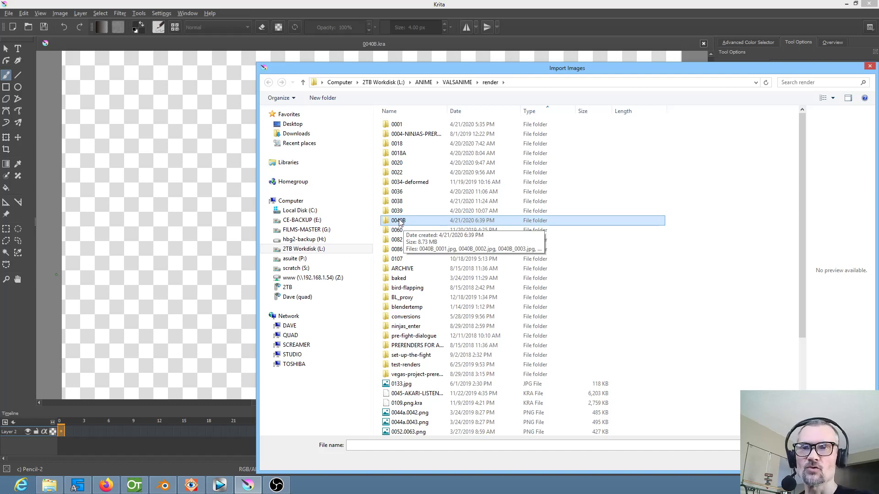
pyautogui.doubleClick(399, 221)
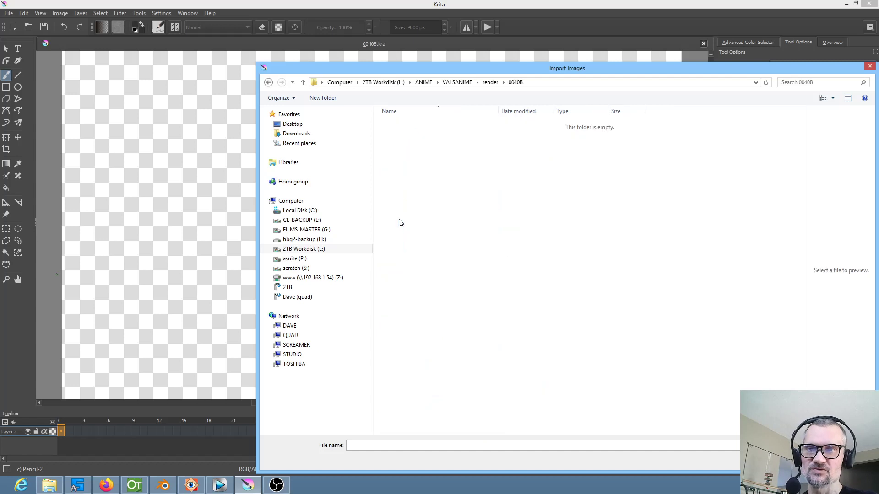
pyautogui.click(414, 138)
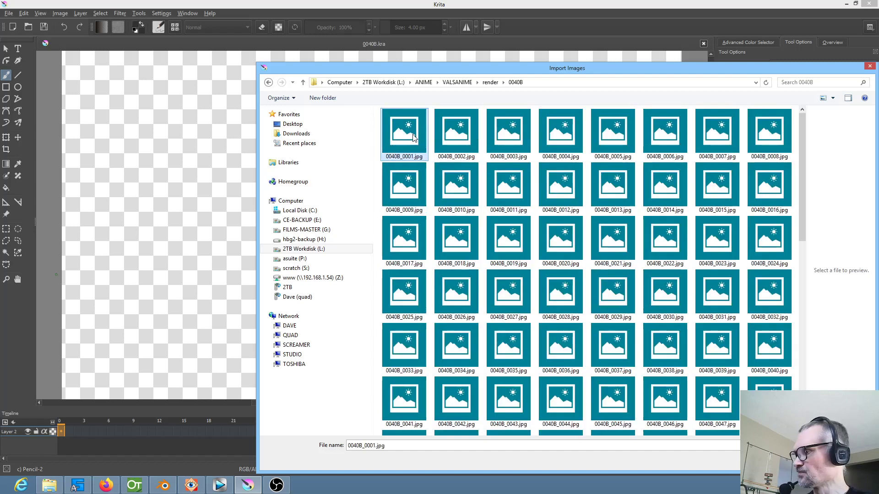
pyautogui.hotkey('ctrl', 'a')
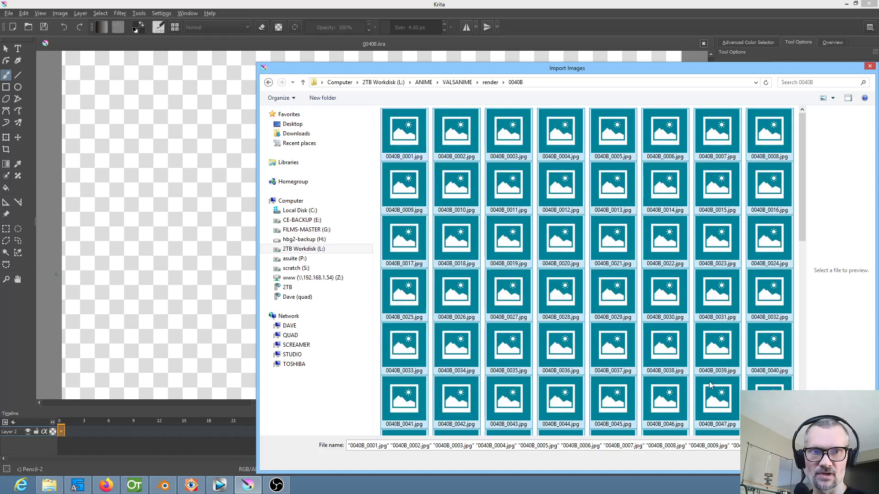
pyautogui.press('Return')
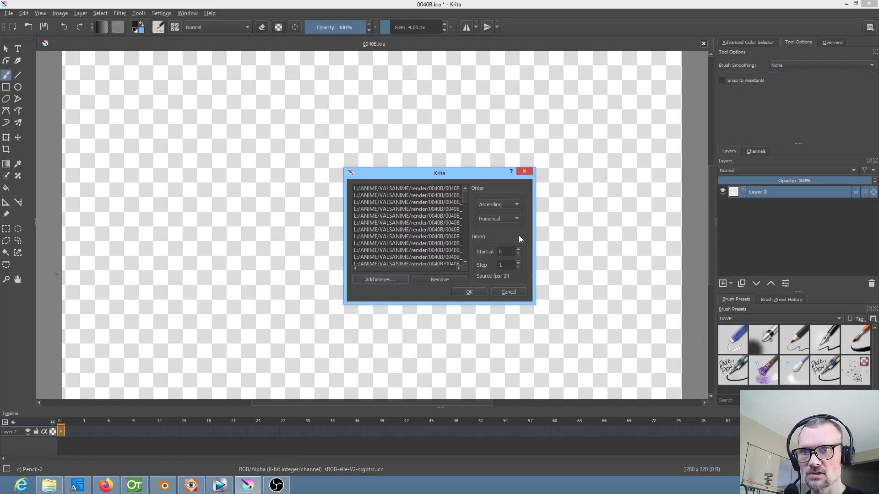
pyautogui.click(469, 292)
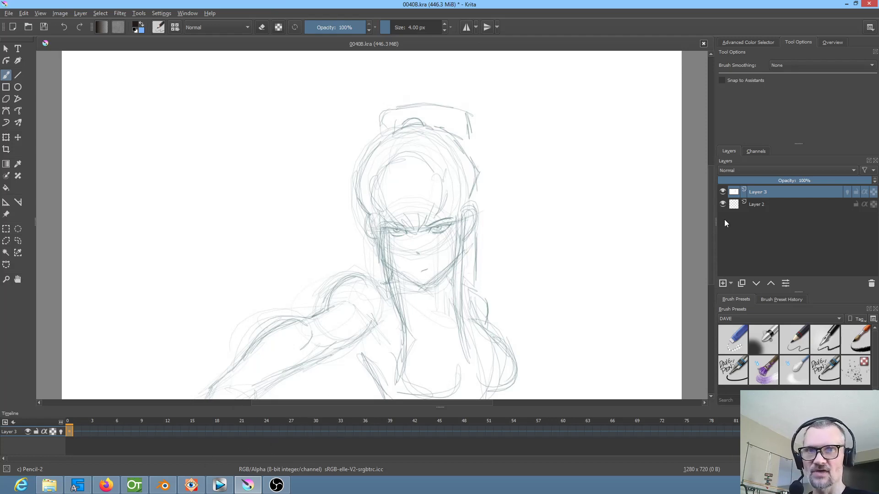
pyautogui.click(762, 193)
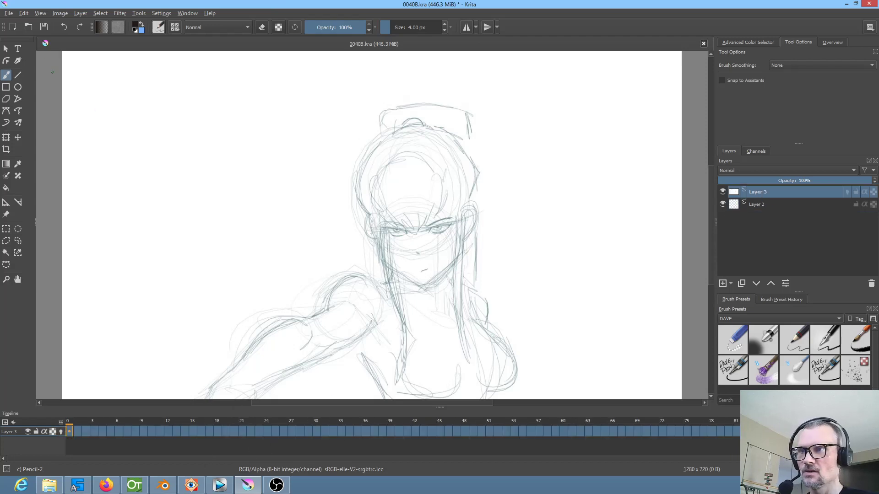
pyautogui.click(44, 28)
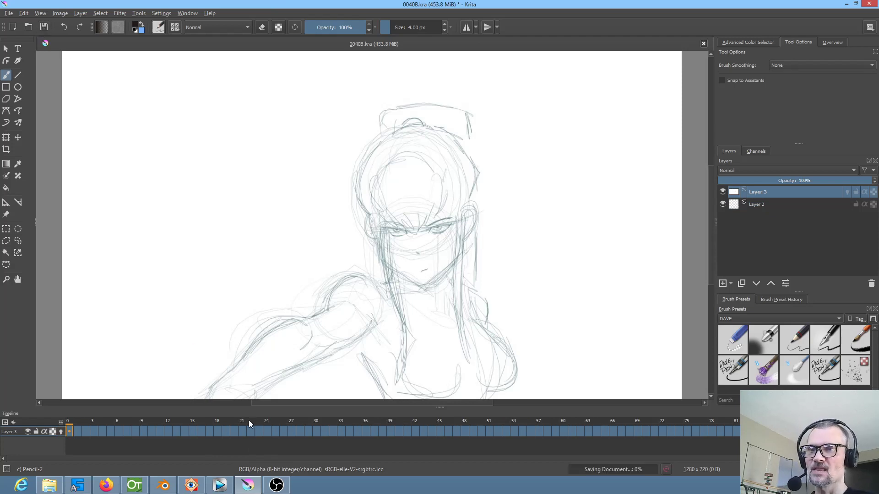
# Scrub to the end of the opening hold and delete the keyframes at frames 1 to 33 of the imported layer
pyautogui.moveTo(249, 420); pyautogui.dragTo(314, 432)
pyautogui.moveTo(394, 429); pyautogui.dragTo(356, 425)
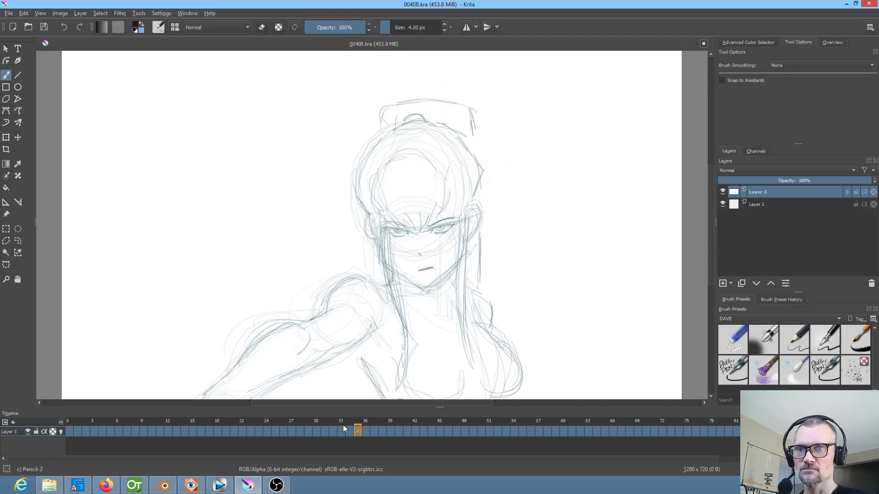
pyautogui.moveTo(342, 424)
pyautogui.mouseDown()
pyautogui.moveTo(51, 410)
pyautogui.moveTo(400, 420)
pyautogui.moveTo(316, 421)
pyautogui.moveTo(343, 419)
pyautogui.mouseUp()
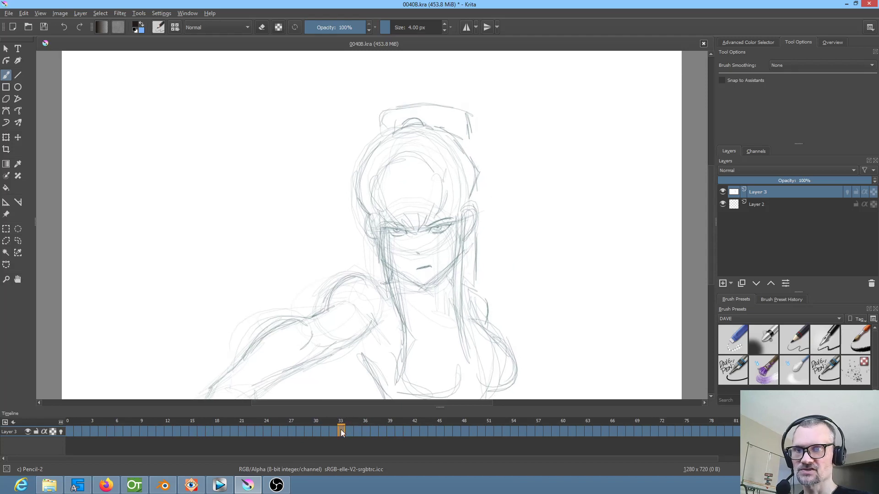
pyautogui.keyDown('shift'); pyautogui.click(79, 431); pyautogui.keyUp('shift')
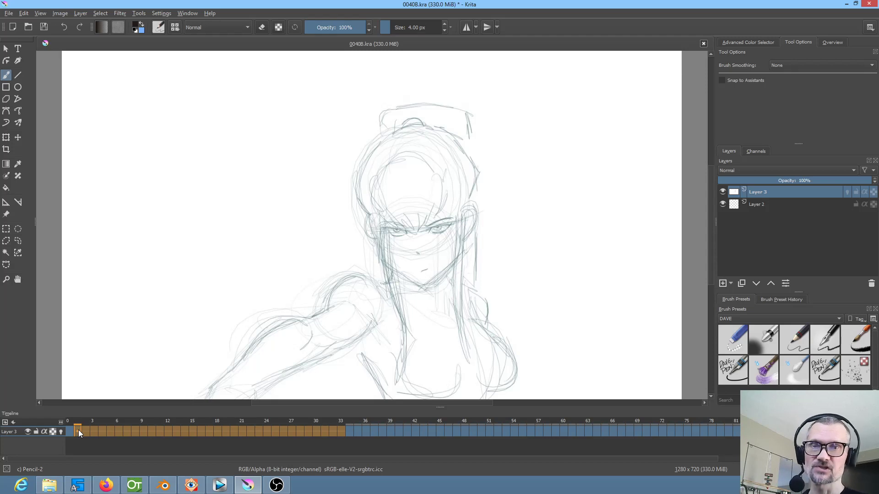
# Examine the head, eye and mouth poses frame by frame from about frame 34 to frame 45
pyautogui.click(348, 429)
pyautogui.press('Right')
pyautogui.press('Right')
pyautogui.press('Right')
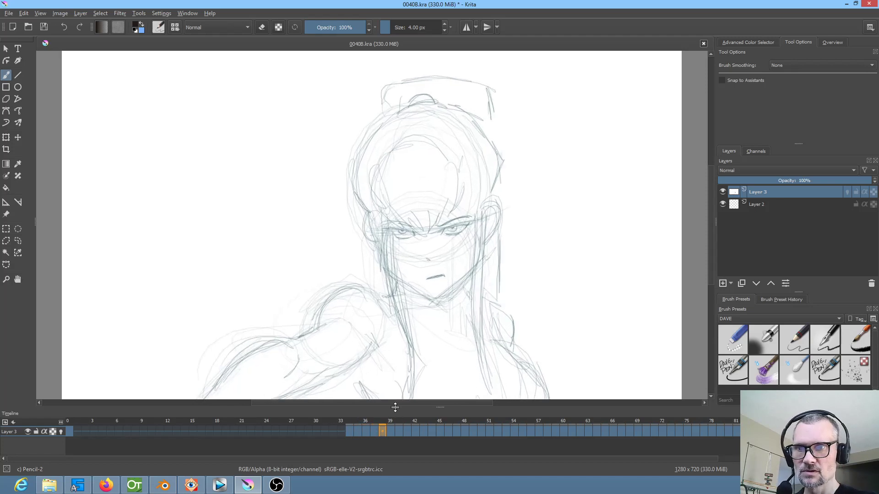
pyautogui.press('Right')
pyautogui.press('Right')
pyautogui.press('Right')
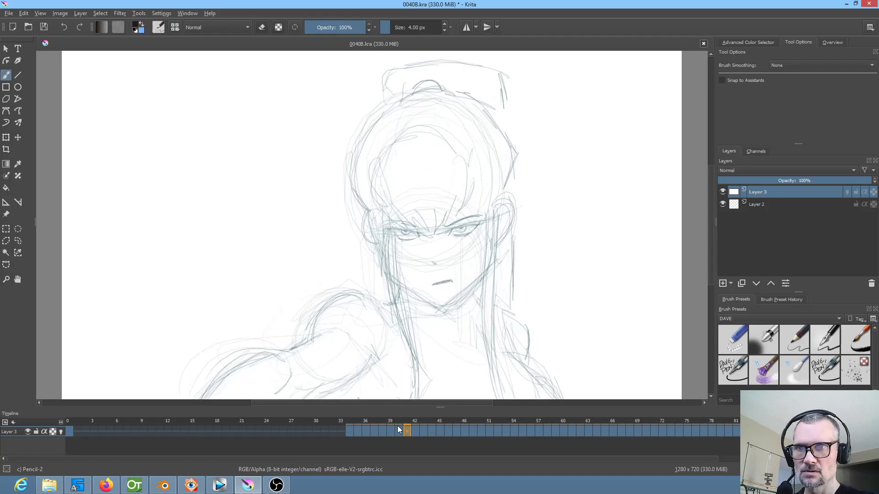
pyautogui.click(400, 430)
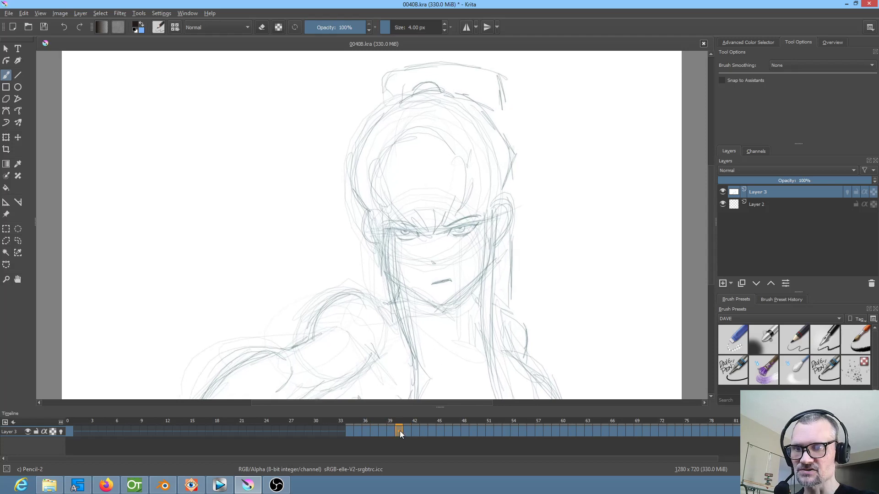
pyautogui.click(408, 430)
pyautogui.click(416, 432)
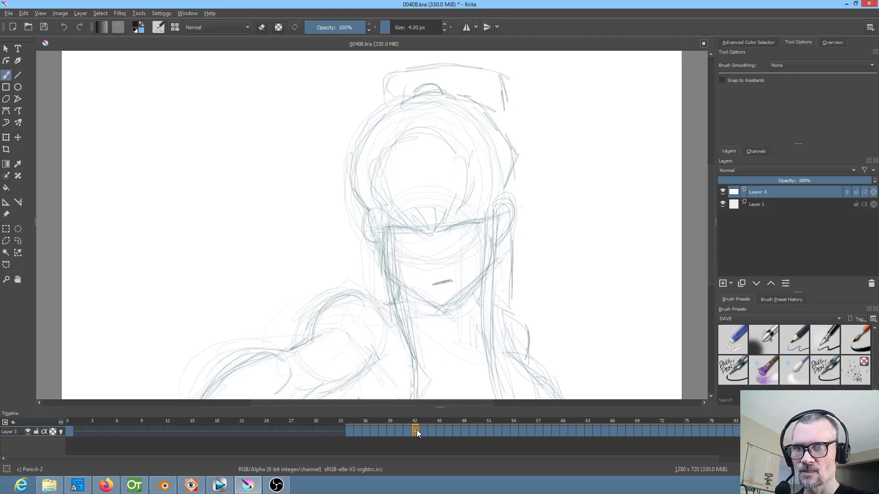
pyautogui.click(407, 432)
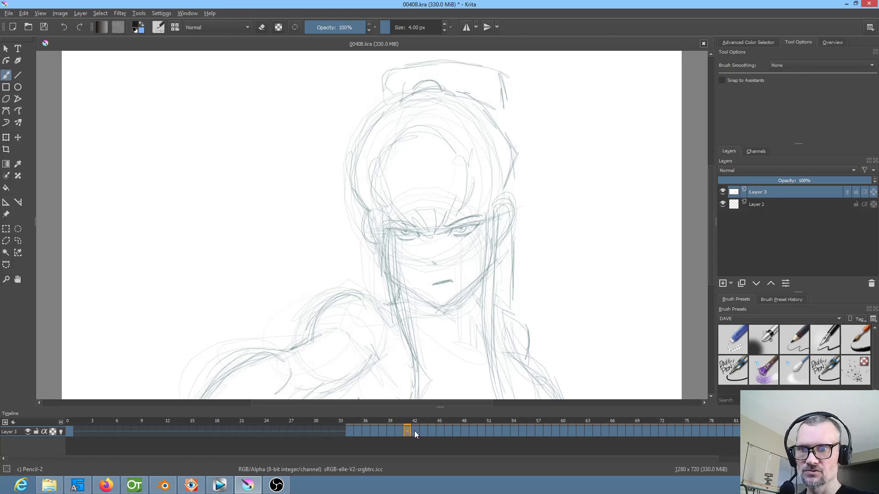
pyautogui.click(414, 419)
pyautogui.click(425, 422)
pyautogui.click(436, 421)
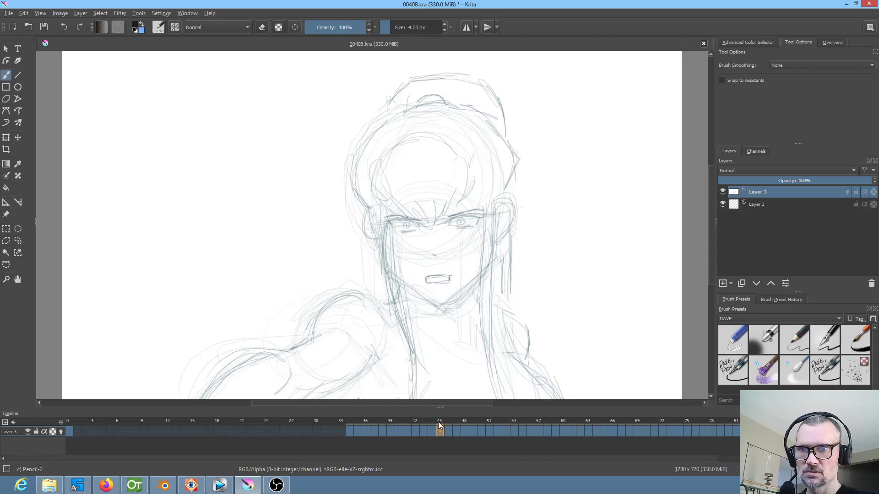
# Delete the keyframes at frames 45 to 58 of the imported sketch layer
pyautogui.click(422, 421)
pyautogui.click(438, 422)
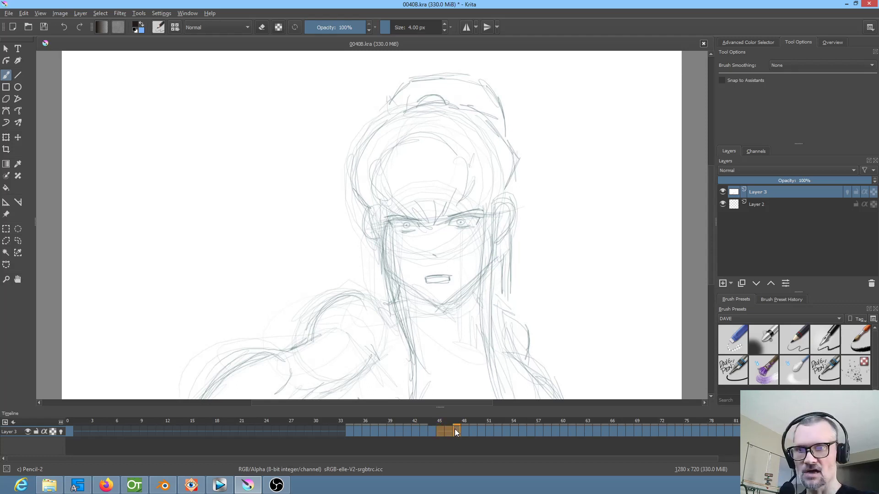
pyautogui.moveTo(450, 421)
pyautogui.mouseDown()
pyautogui.moveTo(576, 416)
pyautogui.moveTo(548, 418)
pyautogui.mouseUp()
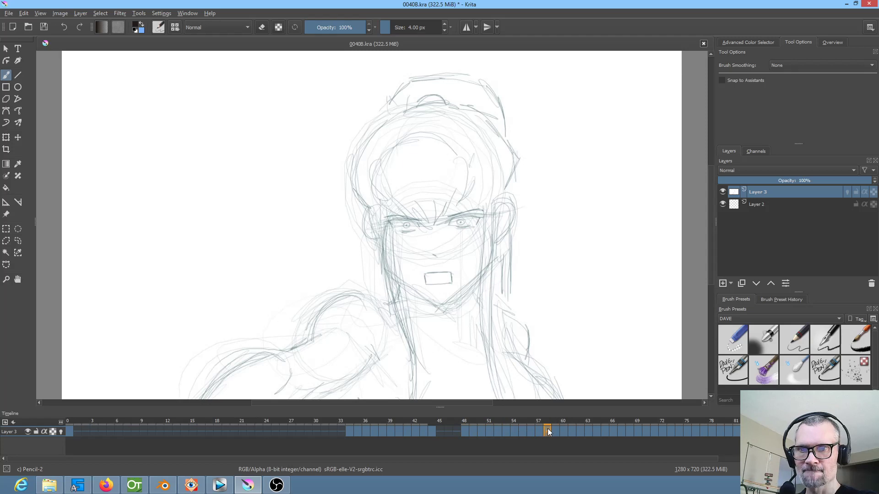
pyautogui.keyDown('shift'); pyautogui.click(464, 430); pyautogui.keyUp('shift')
pyautogui.press('Delete')
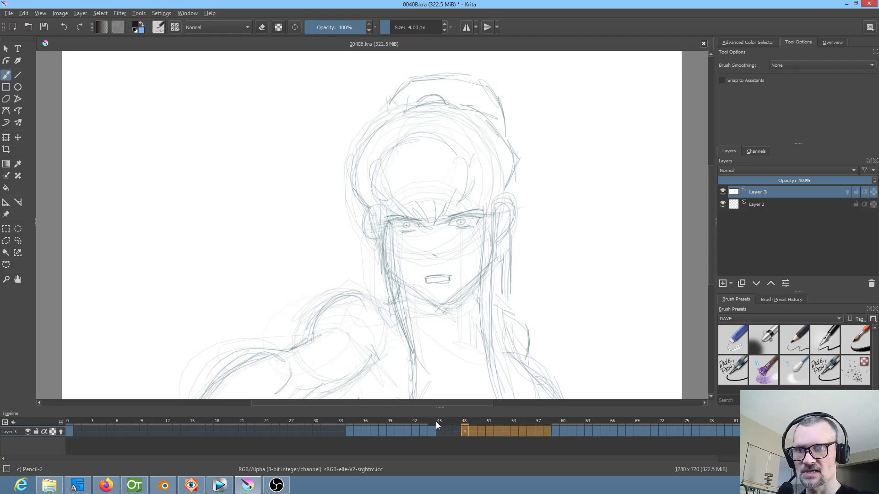
# Delete the keyframes at frames 60 to 119 of the imported layer and save the document
pyautogui.click(416, 420)
pyautogui.moveTo(420, 420)
pyautogui.mouseDown()
pyautogui.moveTo(592, 420)
pyautogui.moveTo(564, 421)
pyautogui.mouseUp()
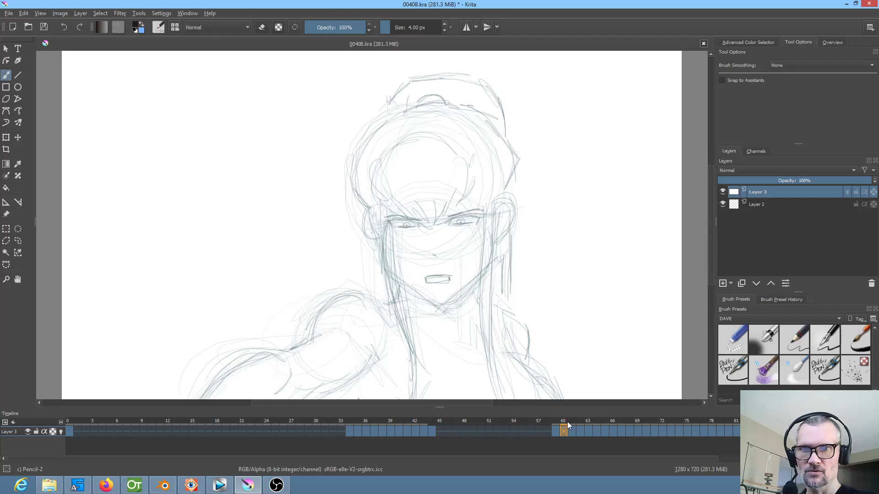
pyautogui.moveTo(356, 456); pyautogui.dragTo(502, 460)
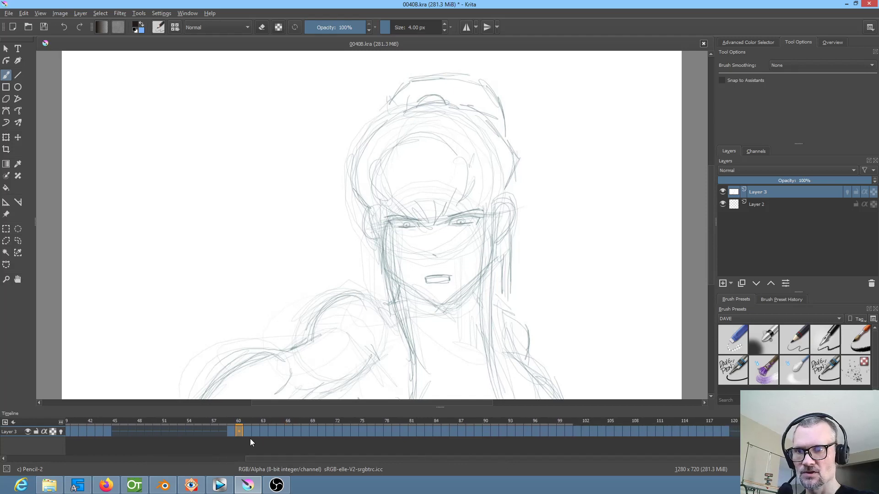
pyautogui.moveTo(243, 422)
pyautogui.mouseDown()
pyautogui.moveTo(663, 418)
pyautogui.moveTo(719, 420)
pyautogui.moveTo(726, 431)
pyautogui.mouseUp()
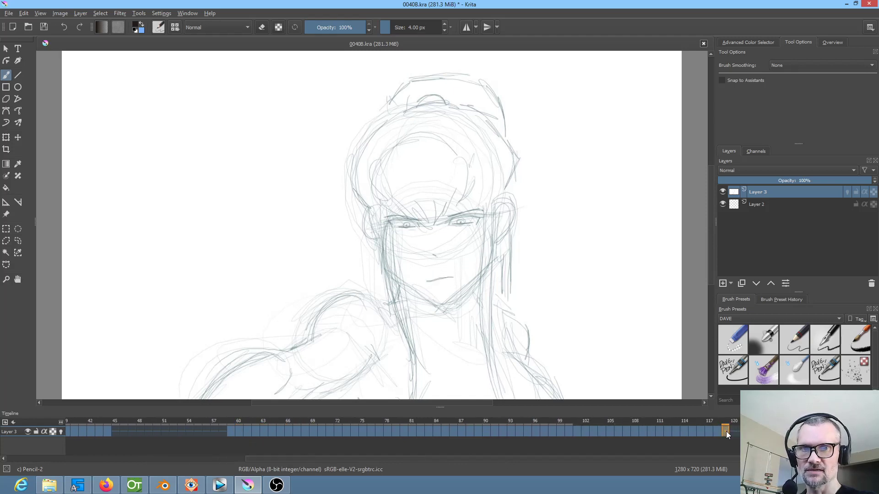
pyautogui.keyDown('shift'); pyautogui.click(240, 431); pyautogui.keyUp('shift')
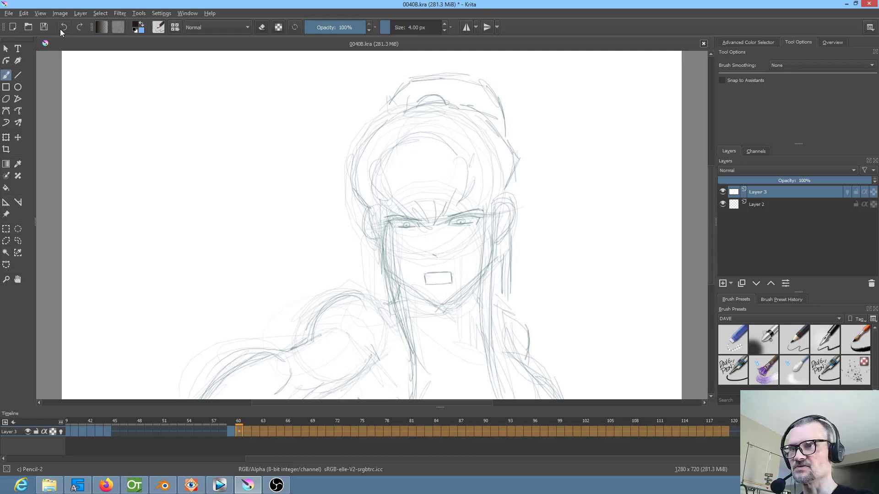
pyautogui.click(44, 27)
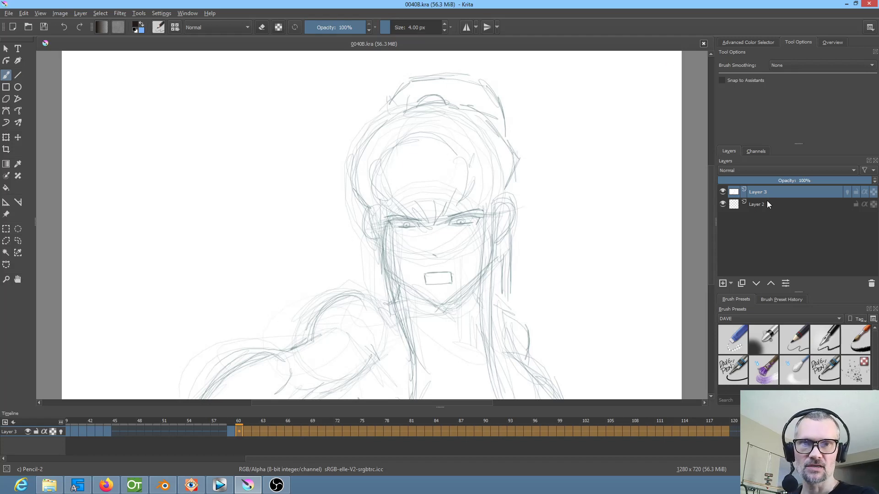
# Move the imported sketch layer beneath Layer 2 and rename it "pencil test"
pyautogui.click(756, 284)
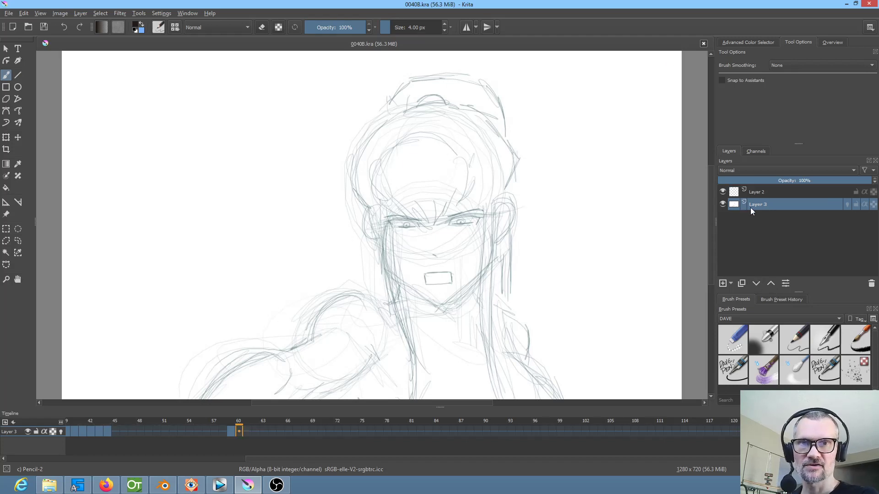
pyautogui.doubleClick(757, 204)
pyautogui.write('pencil test')
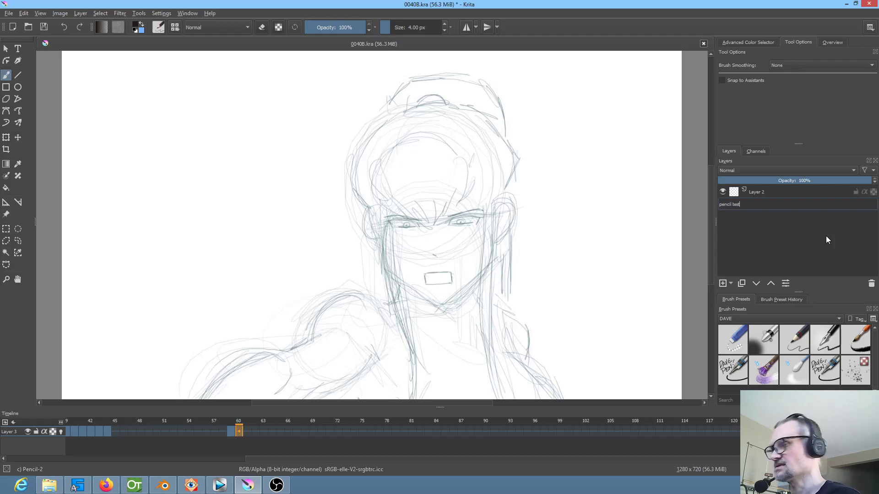
pyautogui.press('Return')
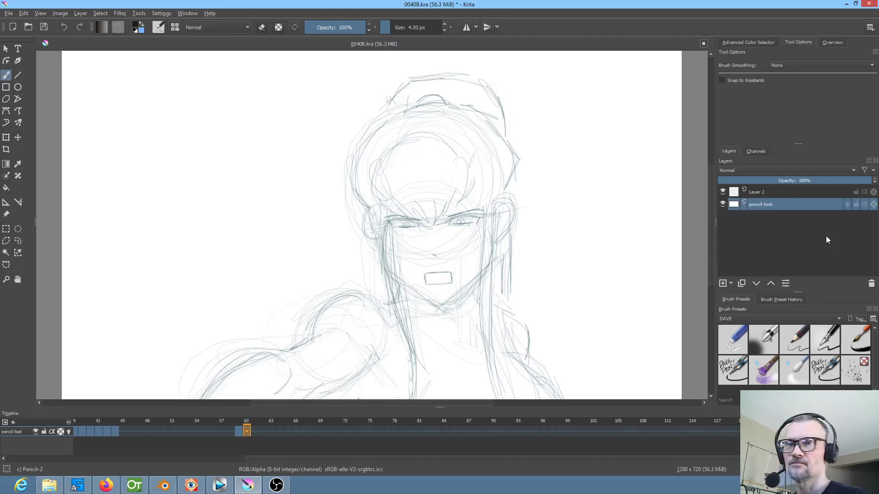
# Select Layer 2 and compare the pencil test's opening pose at frame 0 with the pose at frame 41
pyautogui.click(761, 193)
pyautogui.scroll(-2, 396, 270)
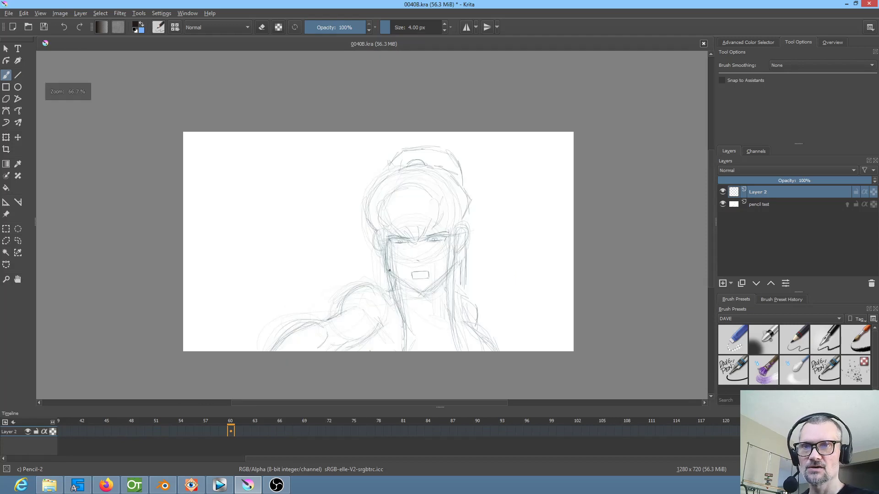
pyautogui.scroll(2, 404, 273)
pyautogui.scroll(-1, 404, 275)
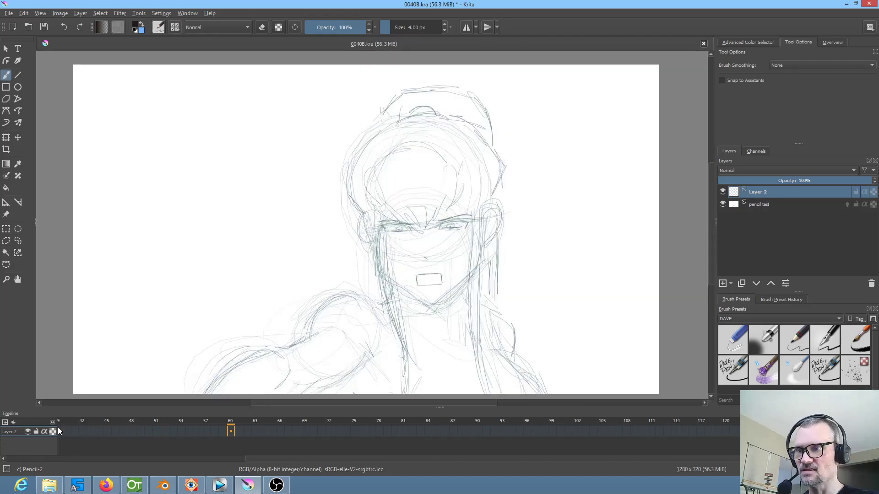
pyautogui.press('Home')
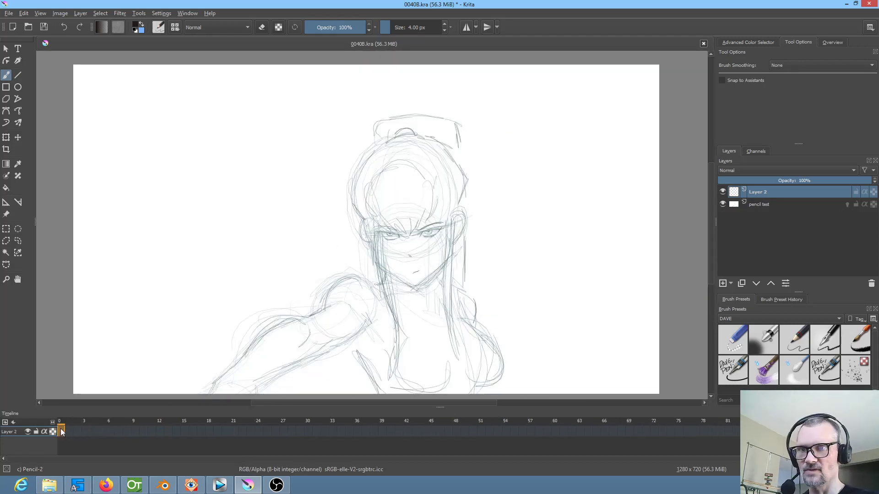
pyautogui.click(225, 420)
pyautogui.moveTo(282, 419)
pyautogui.mouseDown()
pyautogui.moveTo(432, 426)
pyautogui.moveTo(389, 423)
pyautogui.moveTo(399, 424)
pyautogui.mouseUp()
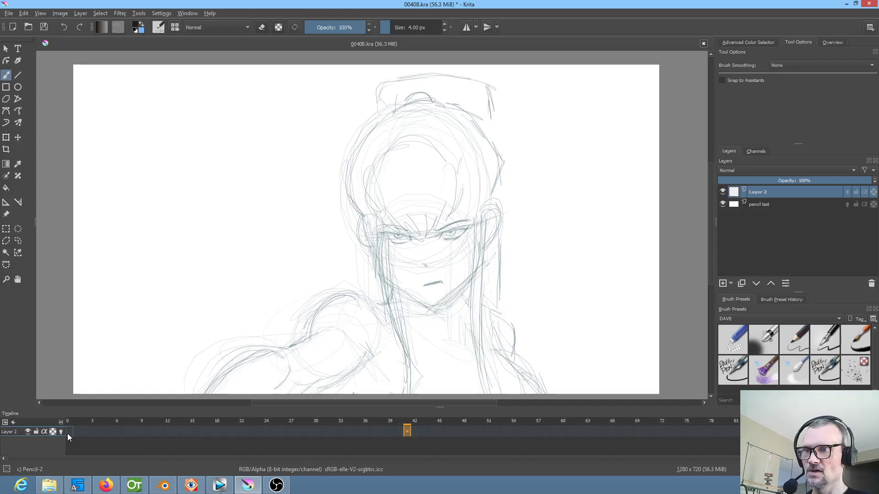
pyautogui.click(68, 431)
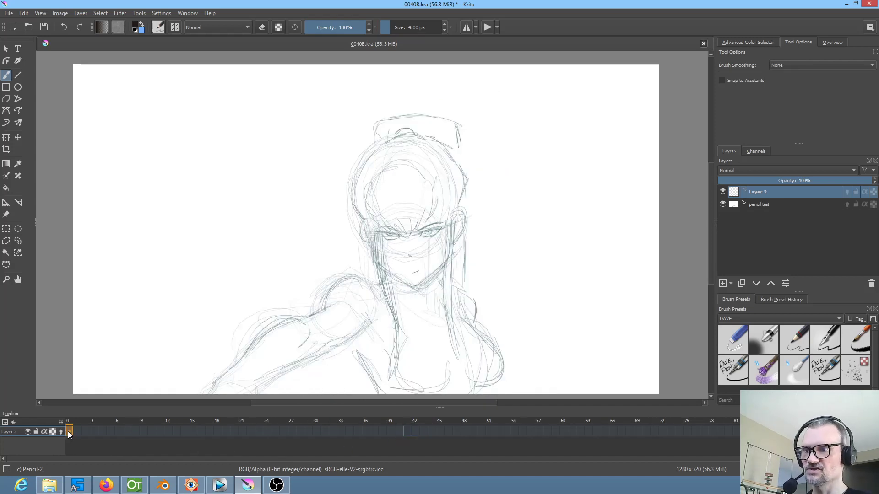
pyautogui.click(408, 432)
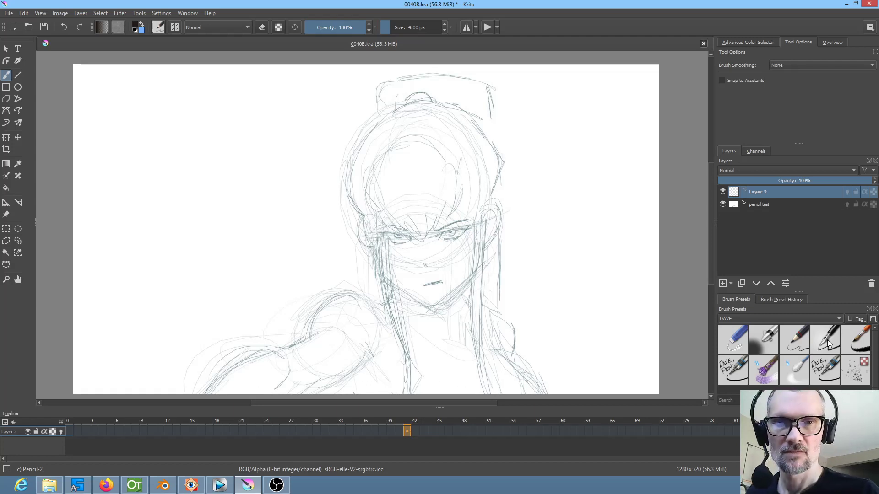
# With the DAVE PEN brush and Stabilizer smoothing, ink the outstretched arm's shoulder, upper outline and underside on Layer 2 at frame 41
pyautogui.click(741, 362)
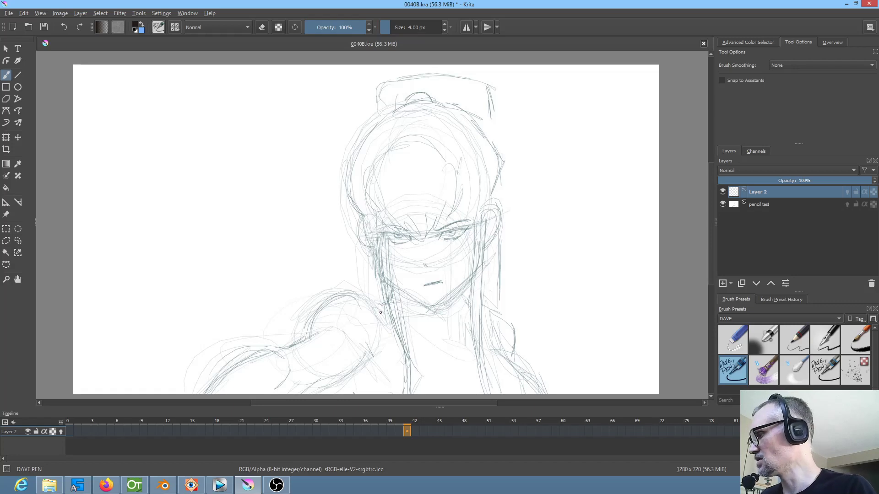
pyautogui.press('s')
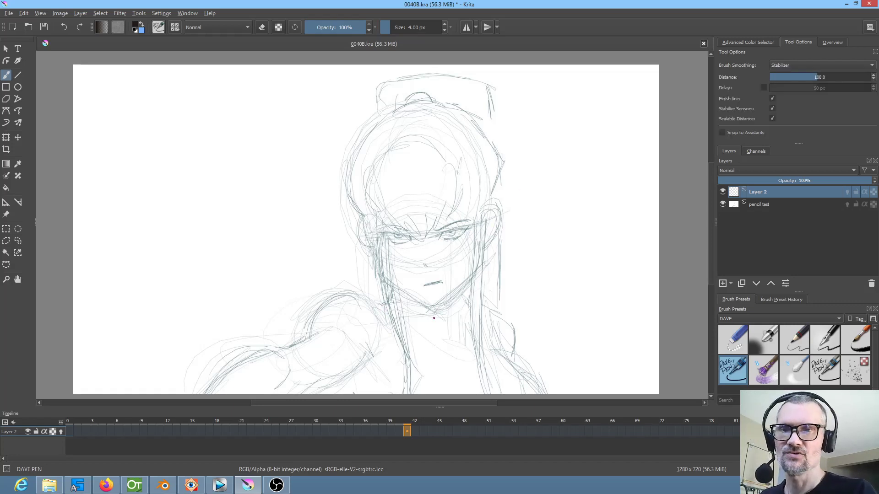
pyautogui.moveTo(395, 276)
pyautogui.mouseDown()
pyautogui.moveTo(386, 304)
pyautogui.moveTo(328, 300)
pyautogui.moveTo(309, 335)
pyautogui.moveTo(259, 352)
pyautogui.moveTo(205, 394)
pyautogui.mouseUp()
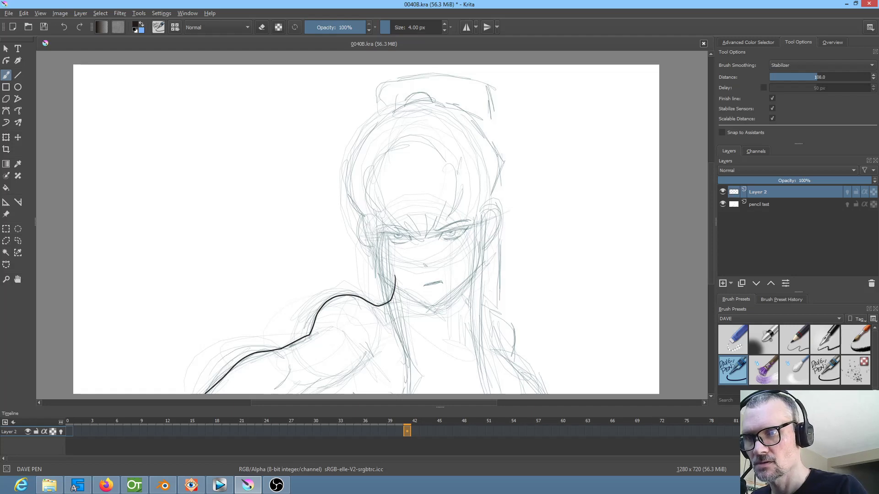
pyautogui.moveTo(434, 263); pyautogui.dragTo(445, 244)
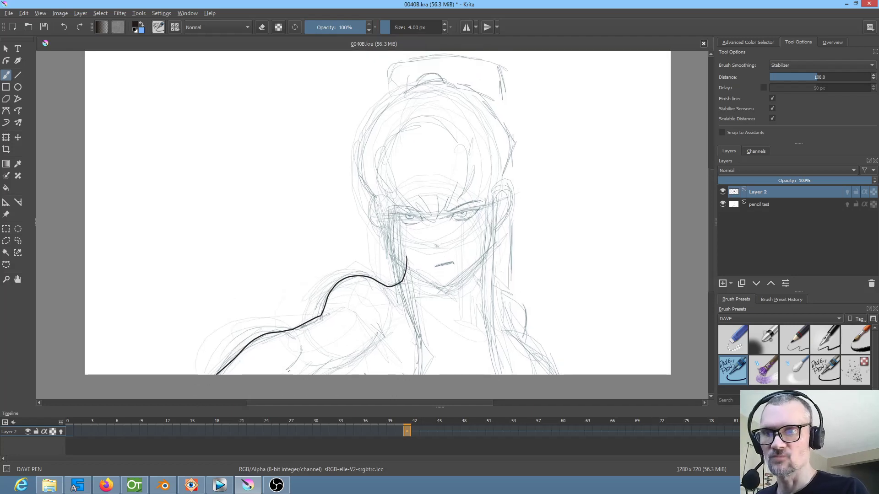
pyautogui.moveTo(300, 350)
pyautogui.mouseDown()
pyautogui.moveTo(299, 369)
pyautogui.moveTo(311, 374)
pyautogui.moveTo(382, 332)
pyautogui.mouseUp()
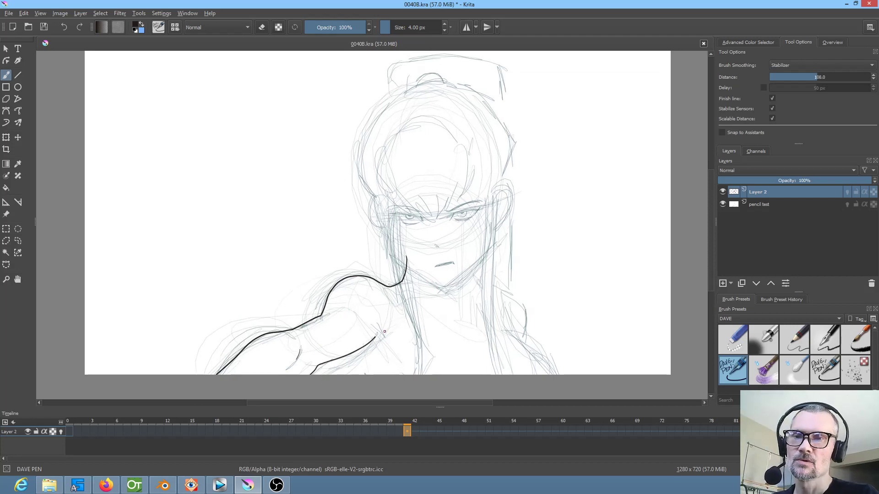
# Check the pose at frame 0, and ink the opposite shoulder and upper arm at frame 41
pyautogui.click(68, 433)
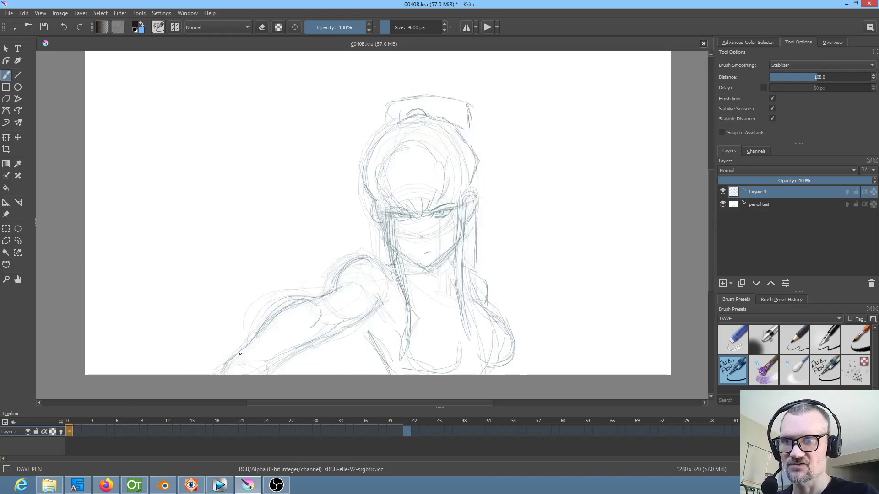
pyautogui.click(409, 432)
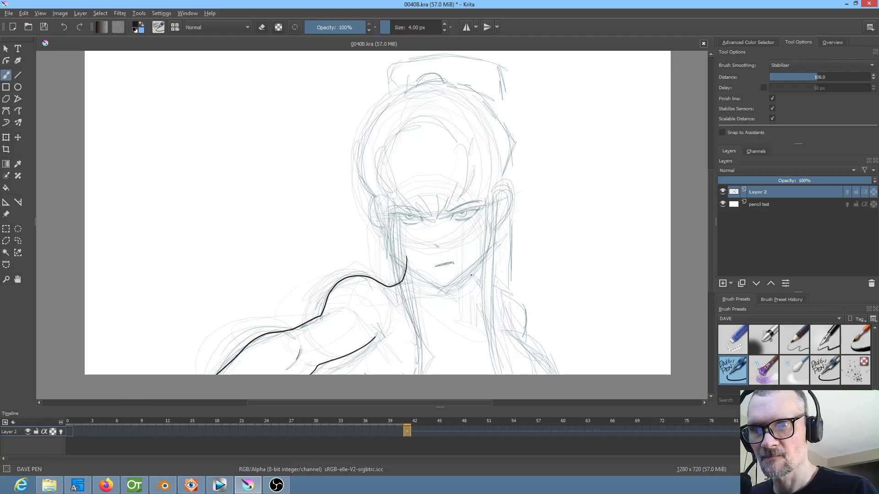
pyautogui.moveTo(473, 282)
pyautogui.mouseDown()
pyautogui.moveTo(513, 297)
pyautogui.moveTo(530, 337)
pyautogui.mouseUp()
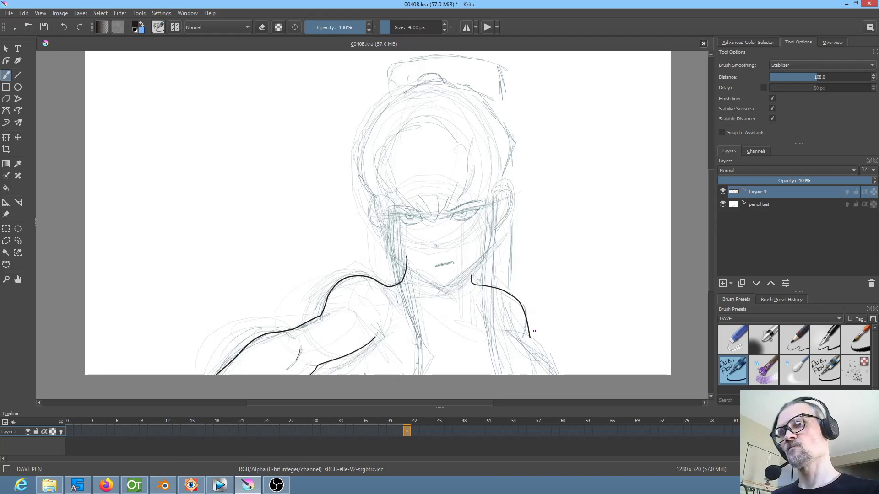
pyautogui.moveTo(515, 333); pyautogui.dragTo(544, 374)
pyautogui.moveTo(530, 338); pyautogui.dragTo(532, 349)
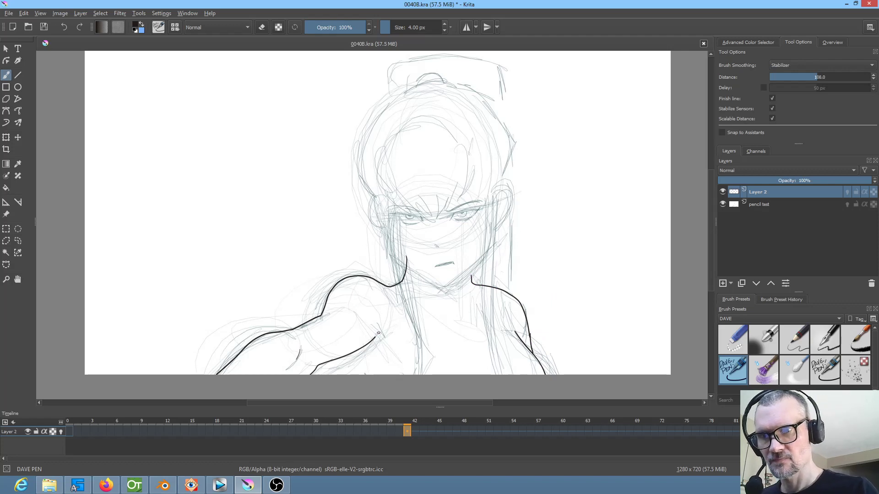
# Ink the torso side, tank top neckline and straps, collarbone marks and a curve closing off the neck at frame 41
pyautogui.moveTo(356, 351); pyautogui.dragTo(362, 377)
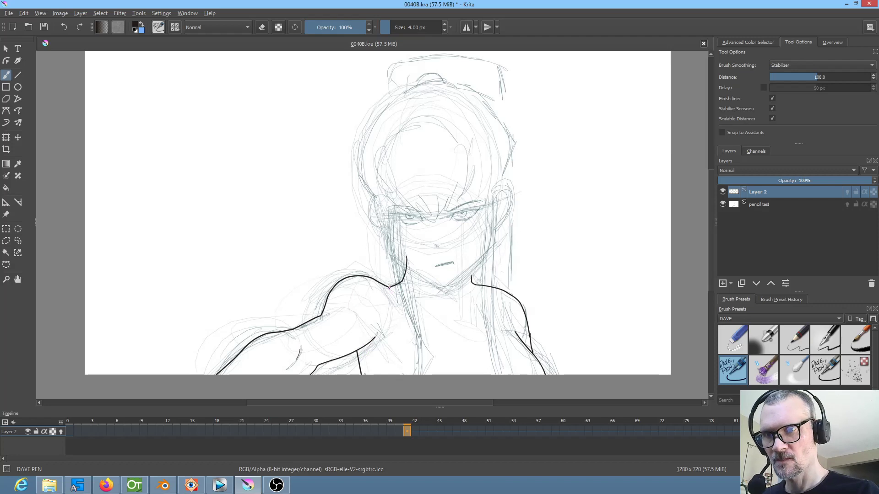
pyautogui.moveTo(389, 286)
pyautogui.mouseDown()
pyautogui.moveTo(413, 344)
pyautogui.moveTo(413, 377)
pyautogui.mouseUp()
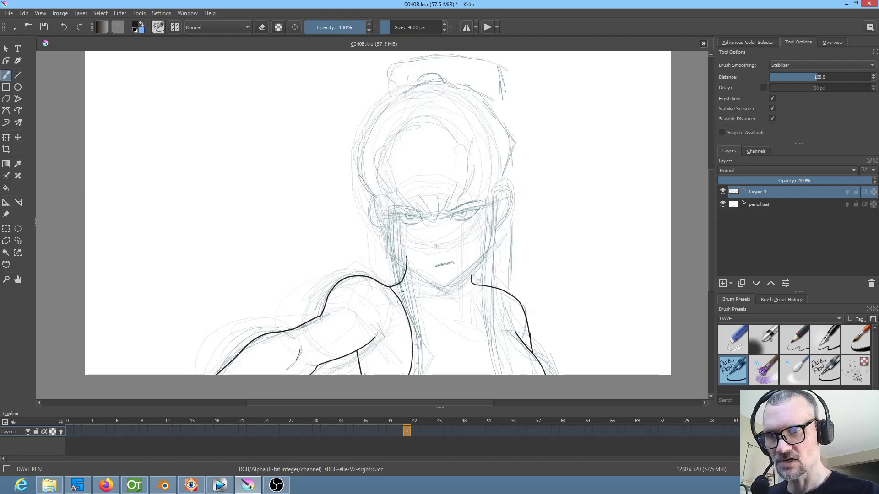
pyautogui.moveTo(402, 288)
pyautogui.mouseDown()
pyautogui.moveTo(438, 342)
pyautogui.moveTo(464, 352)
pyautogui.moveTo(483, 348)
pyautogui.moveTo(488, 334)
pyautogui.moveTo(478, 288)
pyautogui.mouseUp()
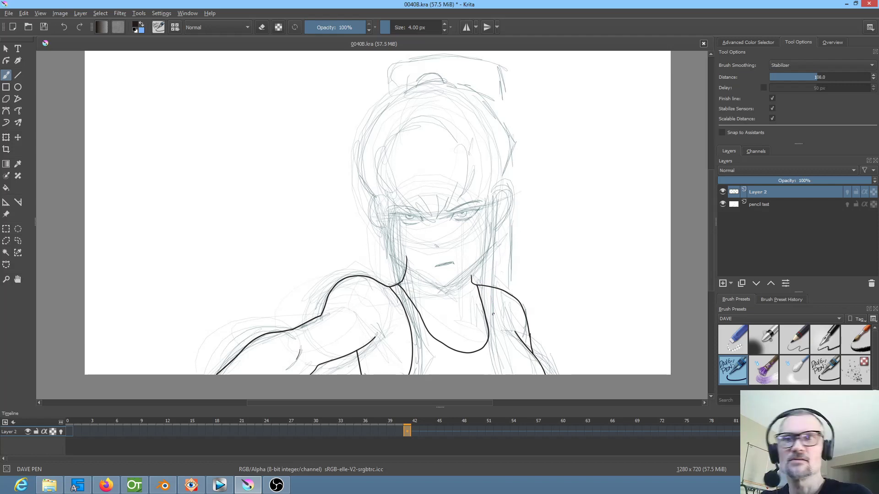
pyautogui.moveTo(485, 285); pyautogui.dragTo(520, 346)
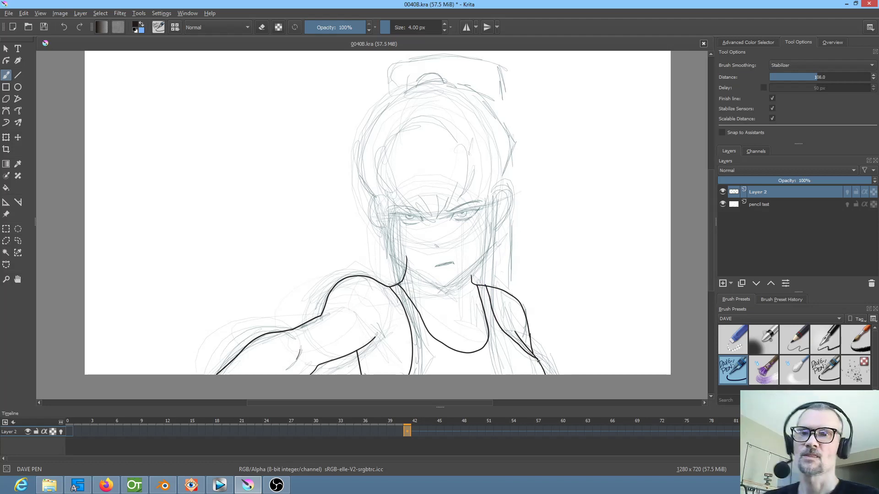
pyautogui.moveTo(459, 316)
pyautogui.mouseDown()
pyautogui.moveTo(445, 312)
pyautogui.moveTo(480, 311)
pyautogui.mouseUp()
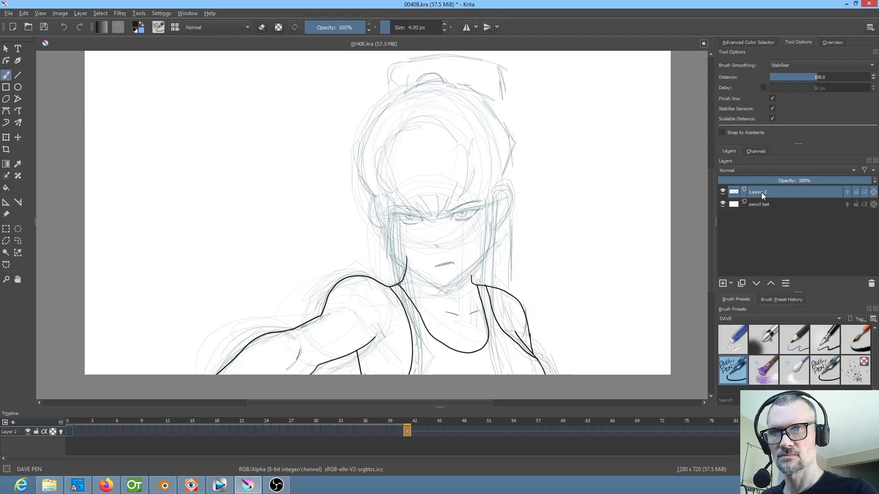
pyautogui.moveTo(409, 251)
pyautogui.mouseDown()
pyautogui.moveTo(448, 243)
pyautogui.moveTo(465, 265)
pyautogui.mouseUp()
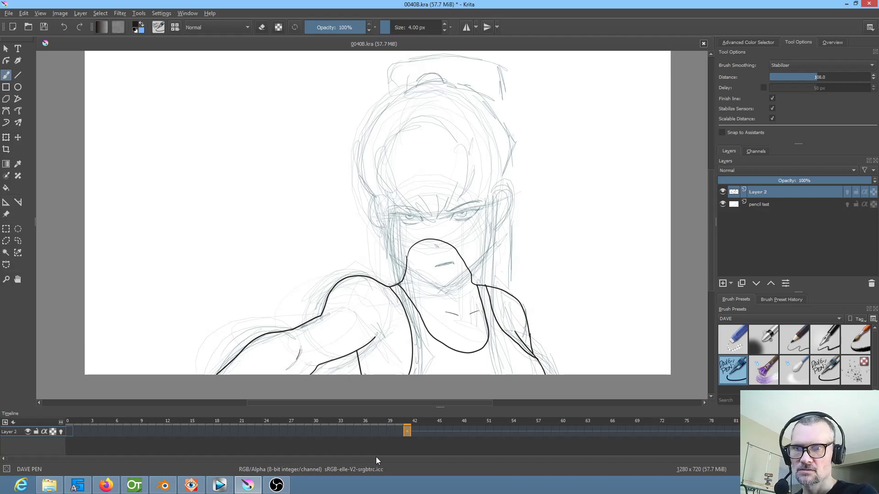
# Copy the frame 41 line art across frames 34 to 40 of Layer 2 and delete the copies at frames 36, 38 and 40
pyautogui.click(397, 431)
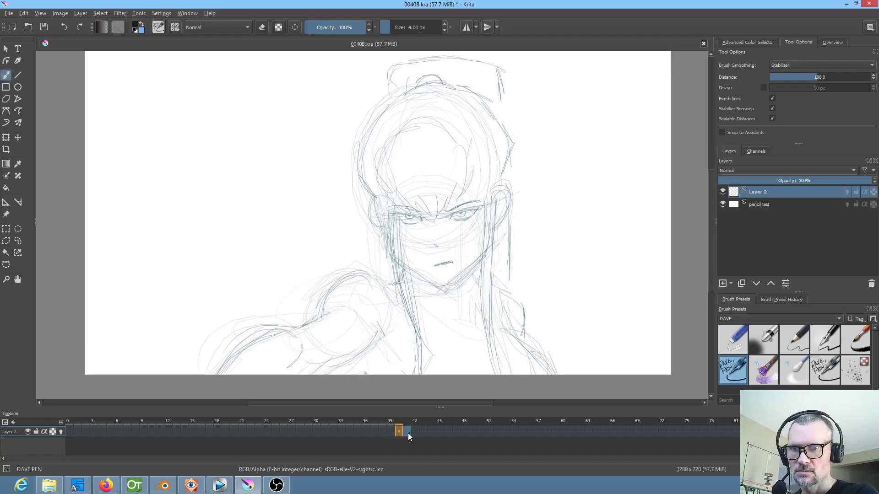
pyautogui.click(408, 432)
pyautogui.click(399, 433)
pyautogui.moveTo(399, 433)
pyautogui.mouseDown()
pyautogui.moveTo(356, 434)
pyautogui.moveTo(329, 422)
pyautogui.moveTo(385, 428)
pyautogui.moveTo(300, 416)
pyautogui.moveTo(358, 424)
pyautogui.moveTo(343, 424)
pyautogui.mouseUp()
pyautogui.click(364, 430)
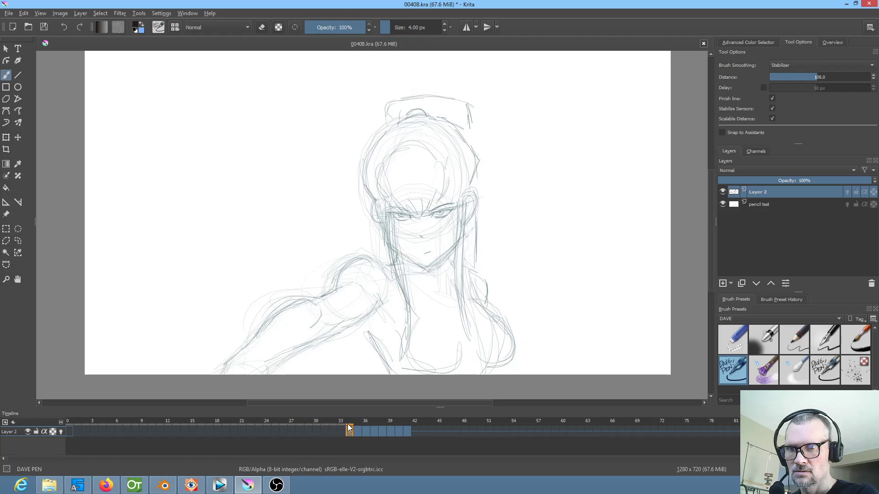
pyautogui.moveTo(405, 430); pyautogui.dragTo(399, 434)
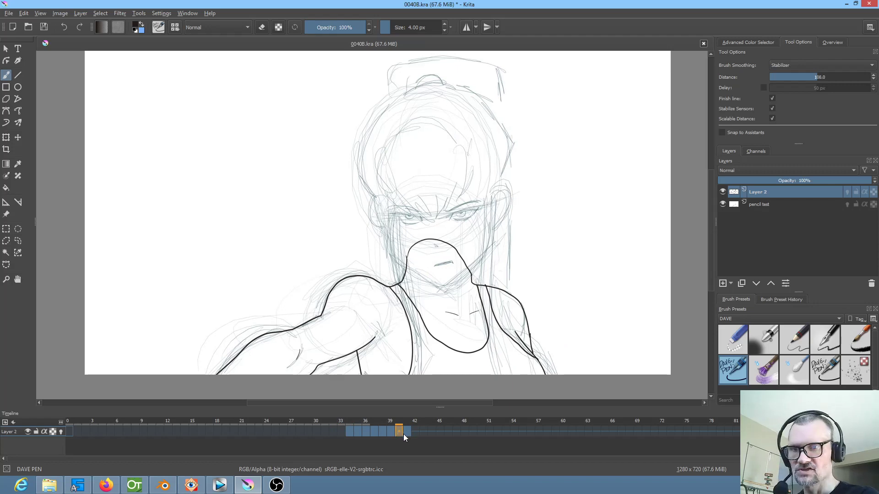
pyautogui.moveTo(390, 432); pyautogui.dragTo(357, 432)
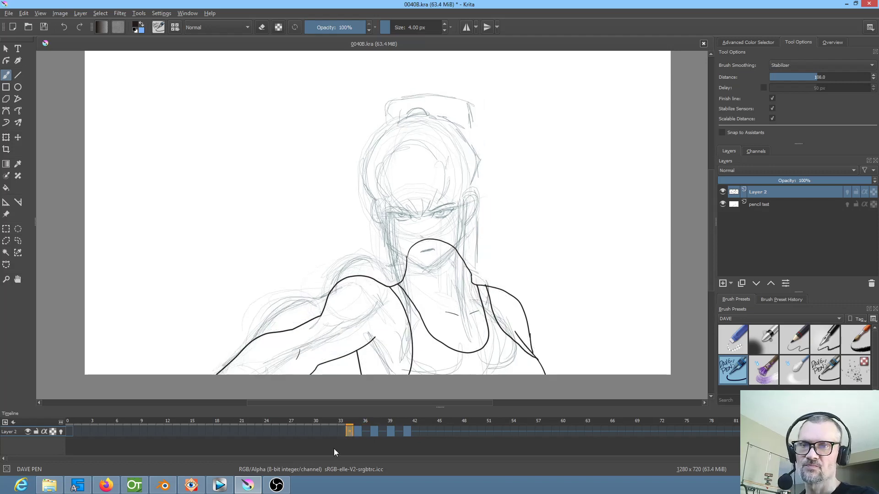
# Compare frames 39 and 41, and scale the frame 39 line art down slightly to fit the underlying sketch
pyautogui.click(387, 431)
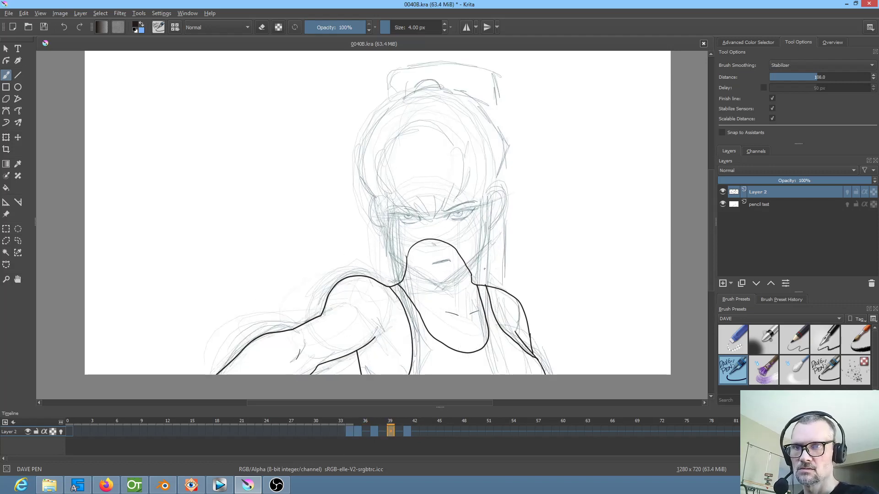
pyautogui.press('Right')
pyautogui.press('Right')
pyautogui.press('Left')
pyautogui.press('Left')
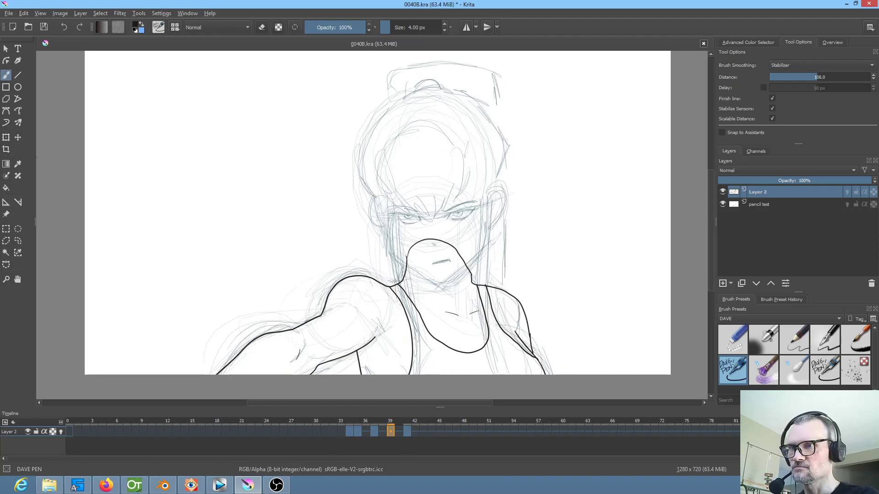
pyautogui.click(6, 137)
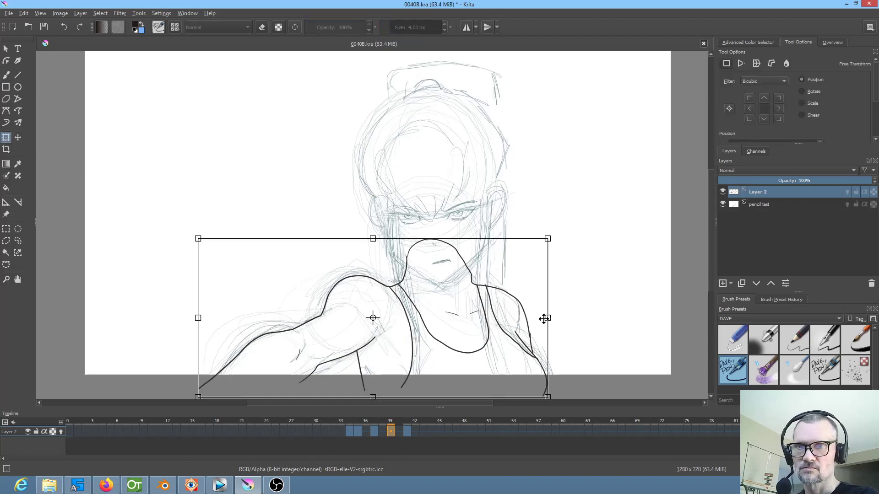
pyautogui.moveTo(548, 238); pyautogui.dragTo(539, 242)
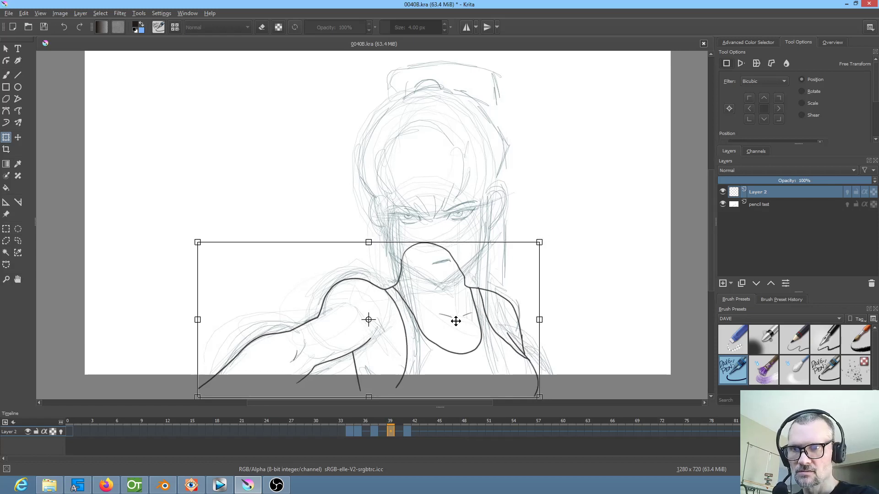
# Scale down the frame 37 line art and reposition it over the underlying sketch
pyautogui.click(374, 431)
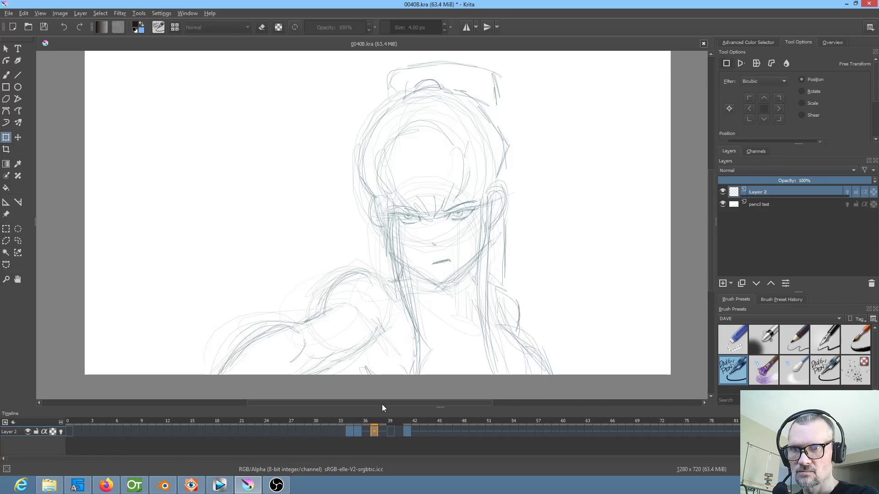
pyautogui.click(422, 324)
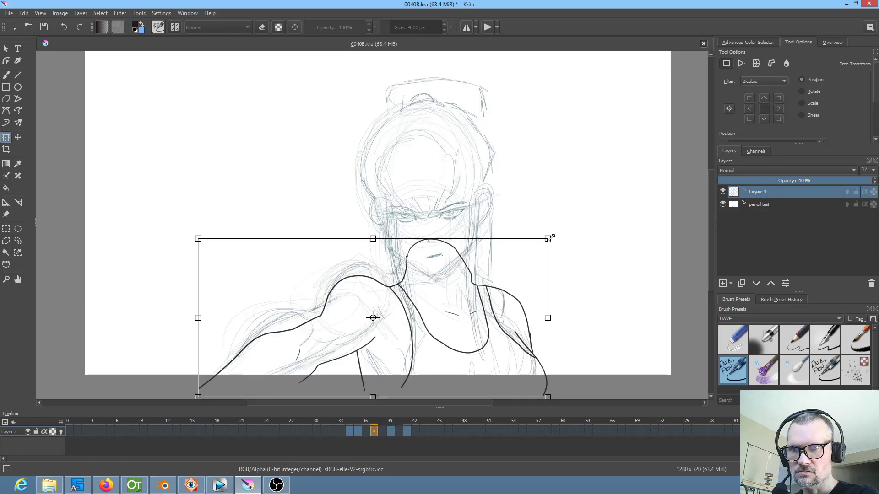
pyautogui.moveTo(548, 239); pyautogui.dragTo(529, 245)
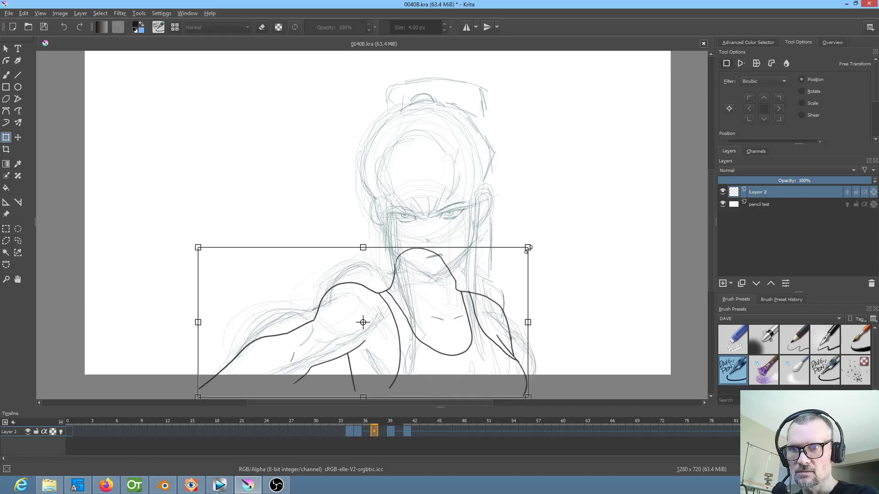
pyautogui.moveTo(434, 334); pyautogui.dragTo(445, 317)
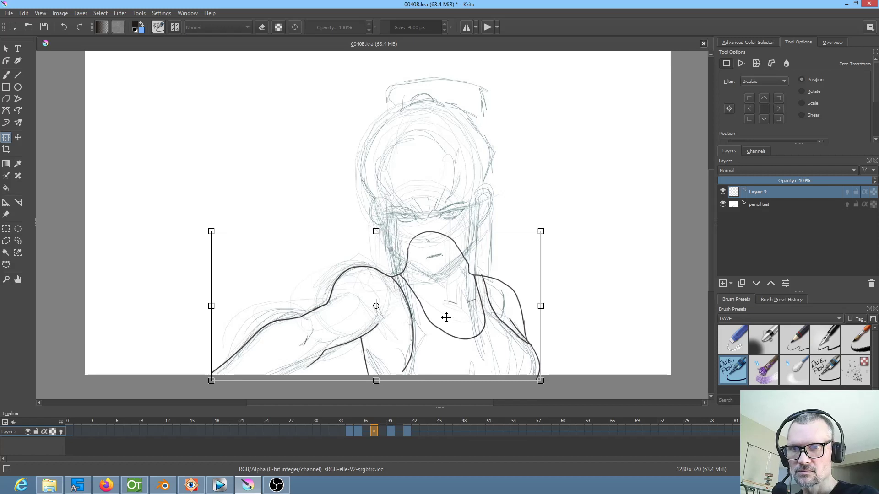
pyautogui.moveTo(541, 232); pyautogui.dragTo(533, 235)
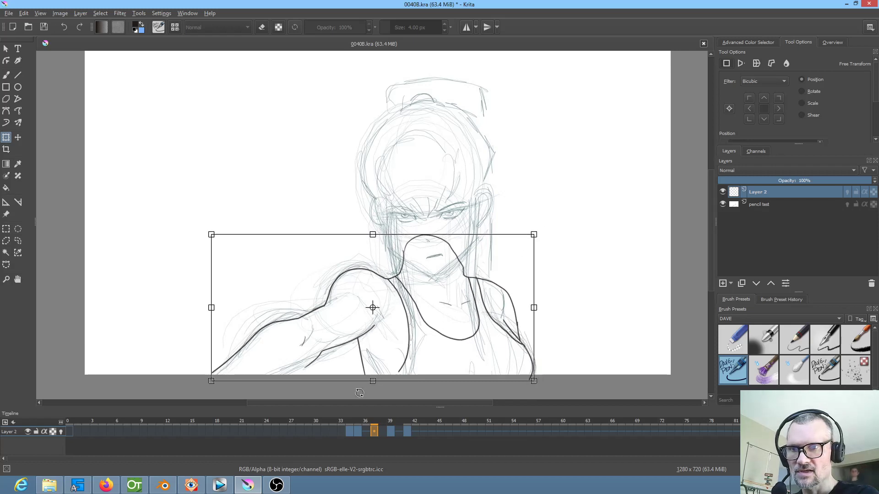
# Shrink the frame 35 line art and shift it to fit that frame's sketch
pyautogui.click(359, 430)
pyautogui.click(441, 295)
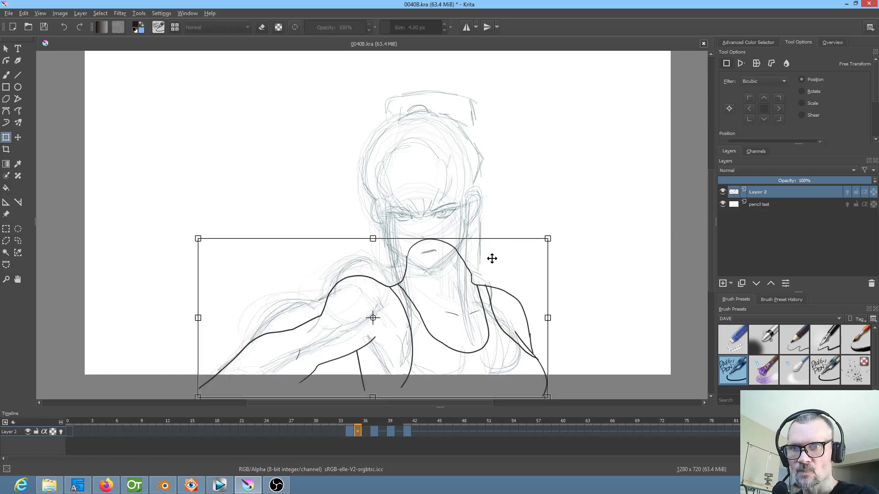
pyautogui.moveTo(547, 238); pyautogui.dragTo(502, 267)
pyautogui.moveTo(426, 342); pyautogui.dragTo(452, 310)
pyautogui.moveTo(526, 229); pyautogui.dragTo(509, 235)
pyautogui.moveTo(463, 294); pyautogui.dragTo(467, 291)
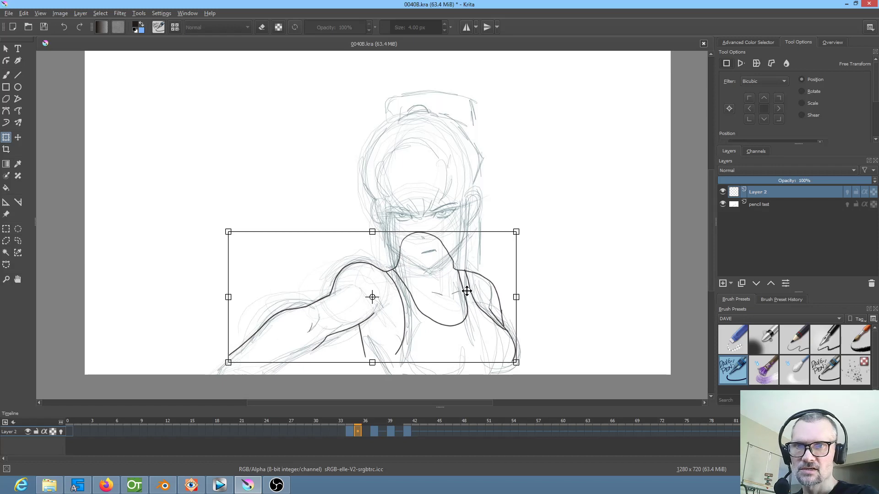
# Scale down the frame 34 line art and align its shoulders and neck with the sketch
pyautogui.click(350, 430)
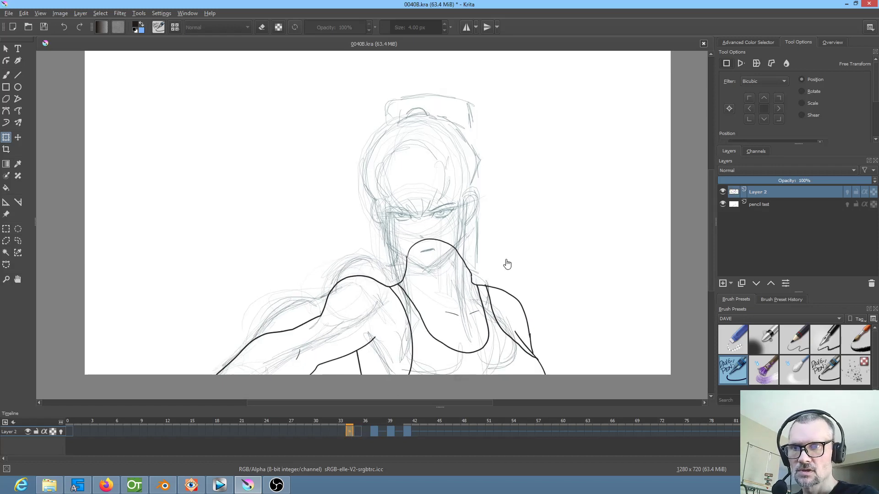
pyautogui.click(475, 284)
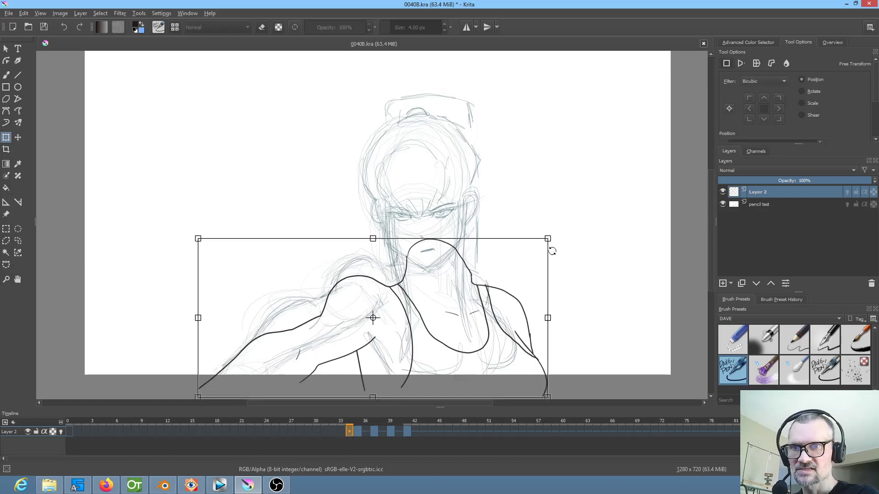
pyautogui.moveTo(545, 246); pyautogui.dragTo(477, 294)
pyautogui.moveTo(433, 357); pyautogui.dragTo(469, 314)
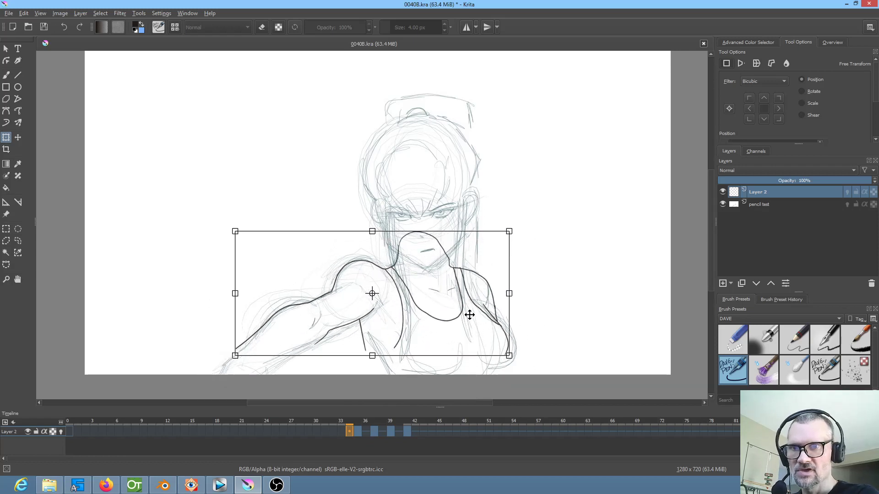
pyautogui.moveTo(512, 230); pyautogui.dragTo(510, 231)
pyautogui.moveTo(458, 309); pyautogui.dragTo(459, 308)
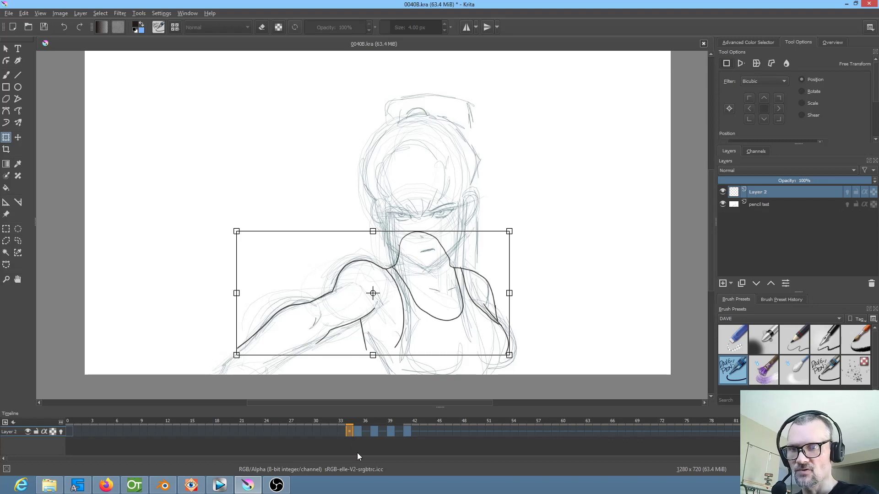
# Move the frame 34 drawing to frame 33 and copy it to frame 0 of Layer 2
pyautogui.click(357, 433)
pyautogui.click(347, 433)
pyautogui.moveTo(350, 429)
pyautogui.mouseDown()
pyautogui.moveTo(341, 440)
pyautogui.moveTo(340, 428)
pyautogui.mouseUp()
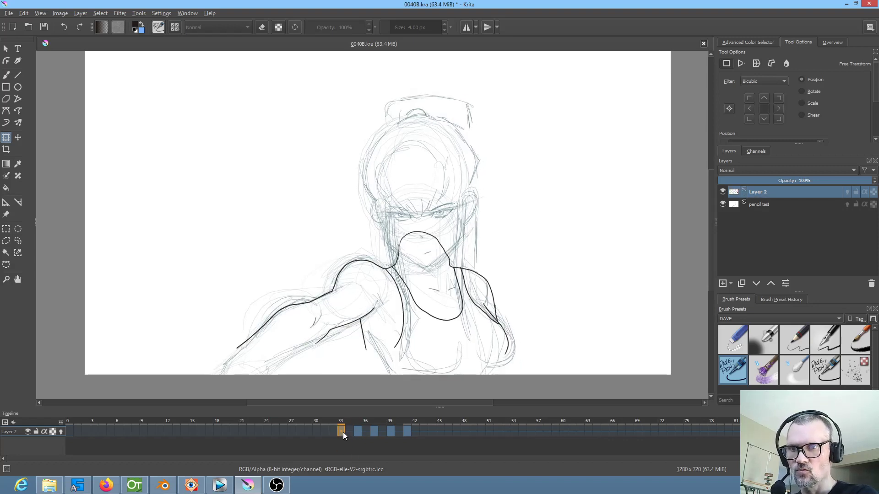
pyautogui.click(69, 431)
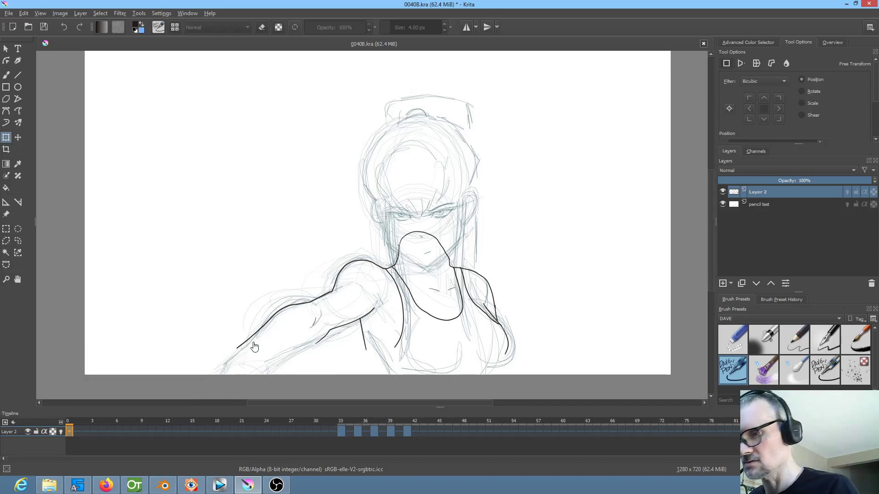
# Extend both forearm lines with the 4 px DAVE PEN brush to the canvas's lower edge at frame 0
pyautogui.press('b')
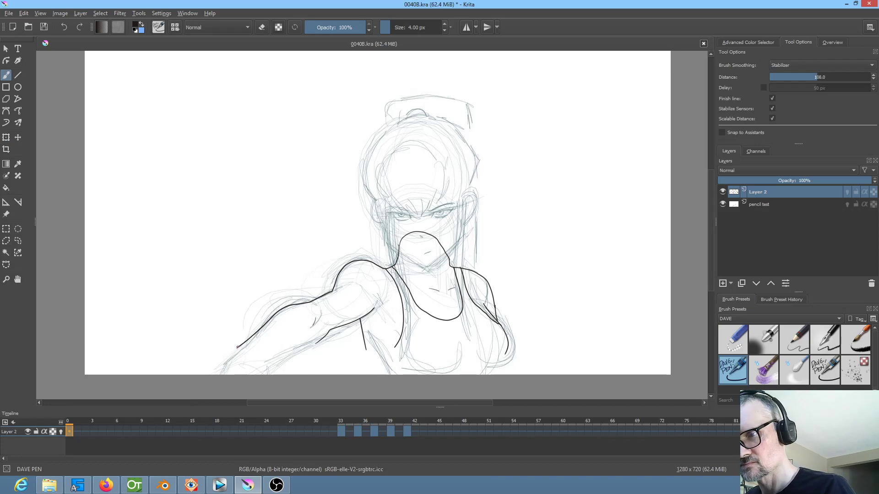
pyautogui.moveTo(233, 351); pyautogui.dragTo(218, 376)
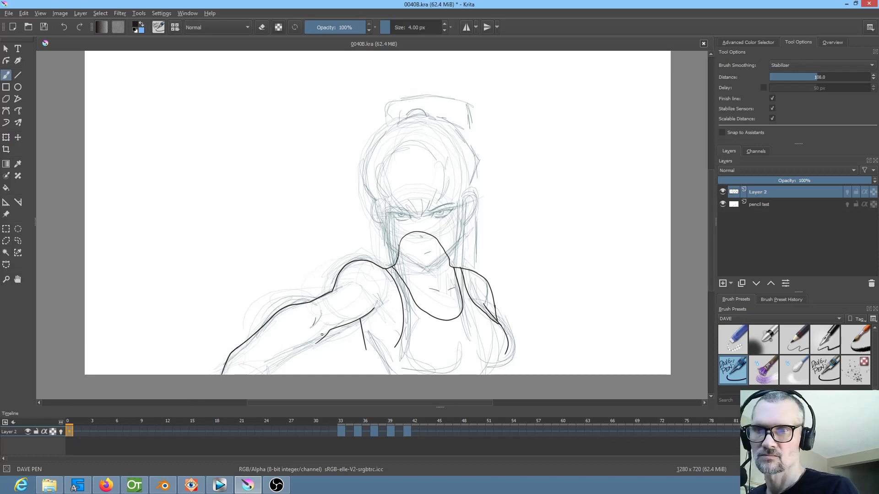
pyautogui.moveTo(320, 341); pyautogui.dragTo(270, 358)
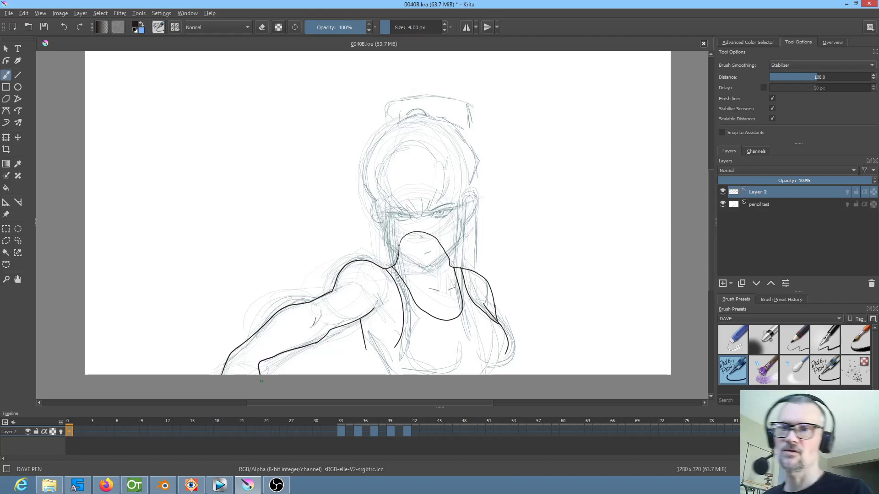
# Extend the torso side line to the canvas edge and close the lower curve of the armhole at frame 0
pyautogui.moveTo(466, 285)
pyautogui.mouseDown()
pyautogui.moveTo(462, 232)
pyautogui.moveTo(476, 205)
pyautogui.mouseUp()
pyautogui.moveTo(463, 255); pyautogui.dragTo(486, 234)
pyautogui.moveTo(333, 280); pyautogui.dragTo(355, 336)
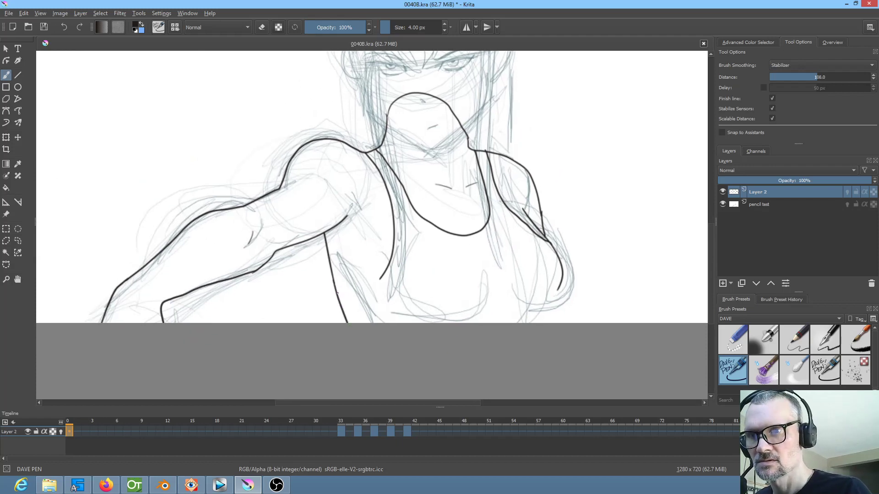
pyautogui.moveTo(340, 295); pyautogui.dragTo(376, 282)
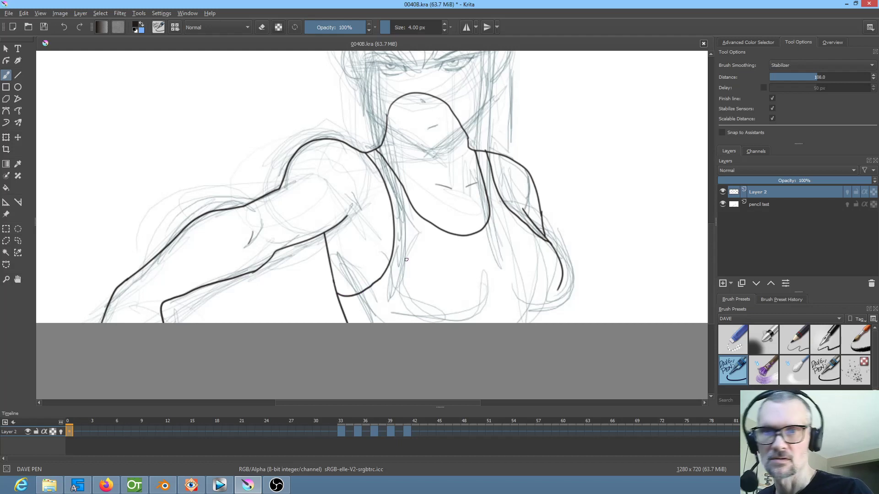
# Ink the outer chest edge down to the waist, the curve under the bust and a short shoulder mark at frame 0
pyautogui.moveTo(558, 288)
pyautogui.mouseDown()
pyautogui.moveTo(531, 300)
pyautogui.moveTo(527, 324)
pyautogui.mouseUp()
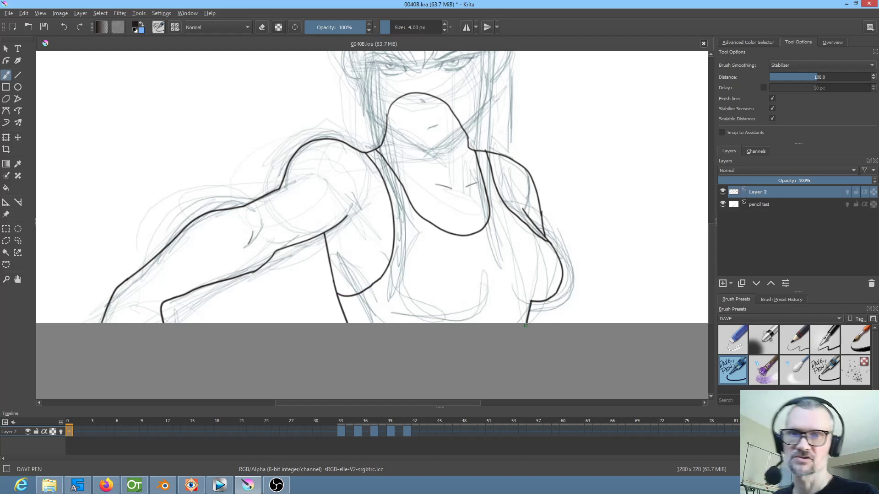
pyautogui.moveTo(488, 290)
pyautogui.mouseDown()
pyautogui.moveTo(444, 337)
pyautogui.moveTo(469, 314)
pyautogui.mouseUp()
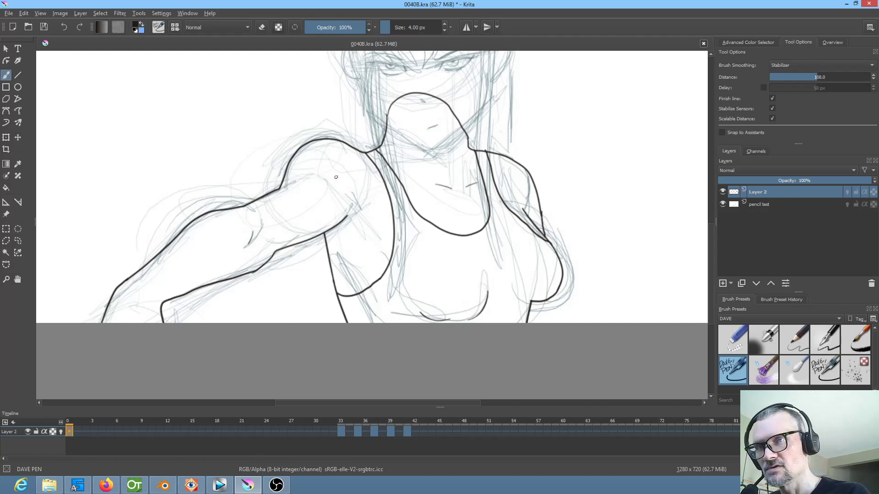
pyautogui.moveTo(325, 178); pyautogui.dragTo(337, 183)
# Copy the completed frame 0 line art to frame 33, compare it with frame 35, and replace frame 35 with a copy
pyautogui.click(325, 432)
pyautogui.click(341, 432)
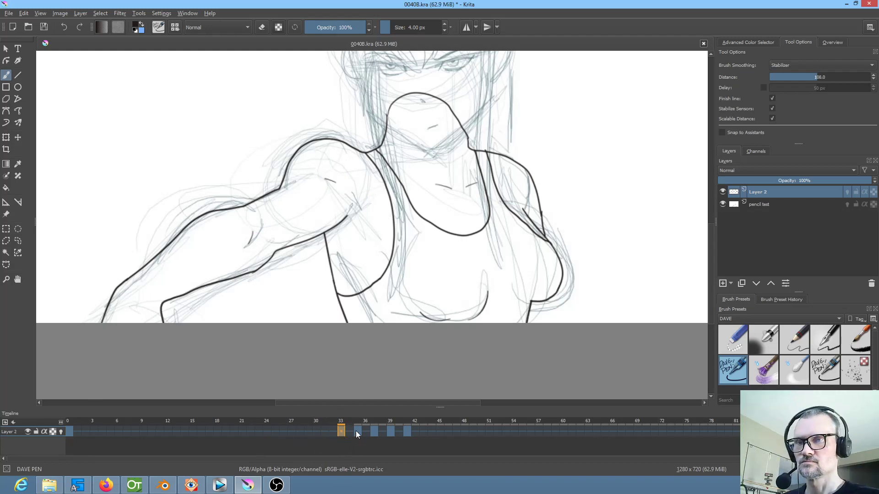
pyautogui.click(355, 431)
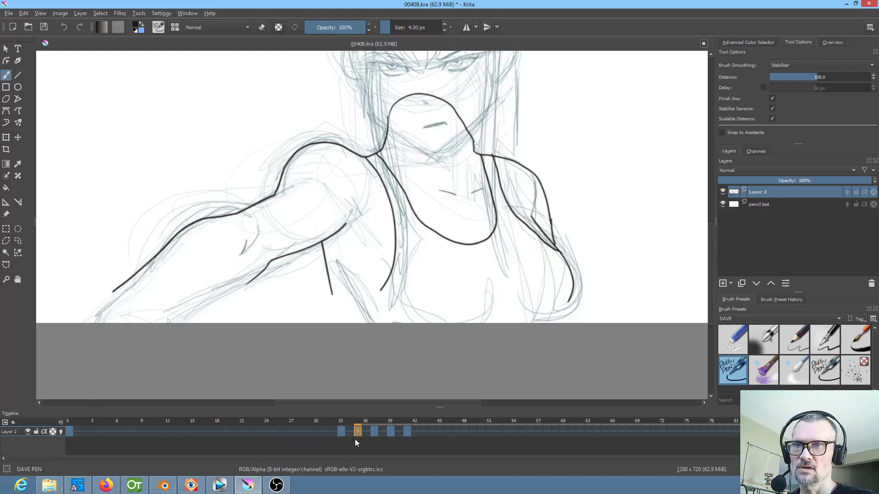
pyautogui.click(342, 433)
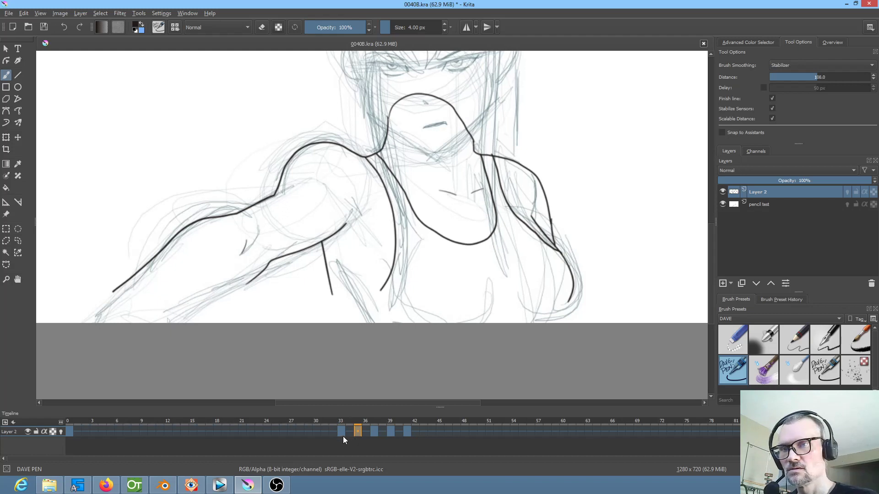
pyautogui.click(357, 430)
pyautogui.click(343, 432)
pyautogui.click(357, 431)
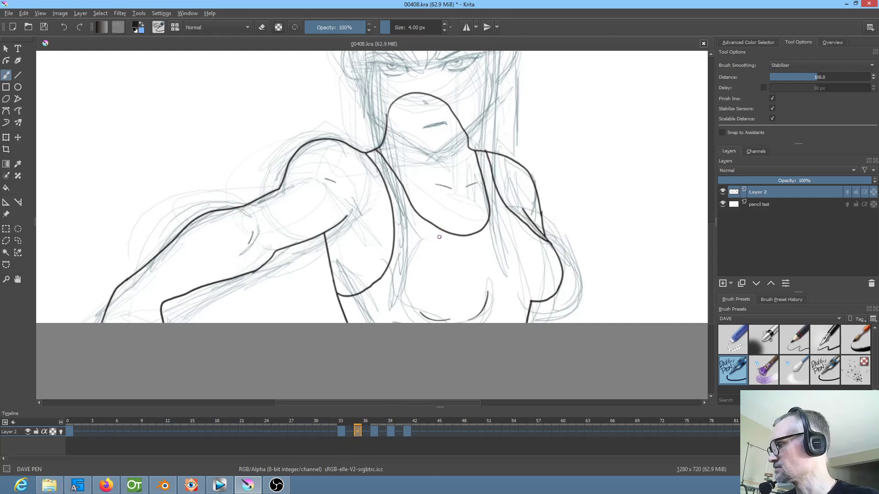
# Enlarge the frame 35 line art slightly to fit the sketch, and compare it with frames 33 and 37
pyautogui.hotkey('ctrl', 't')
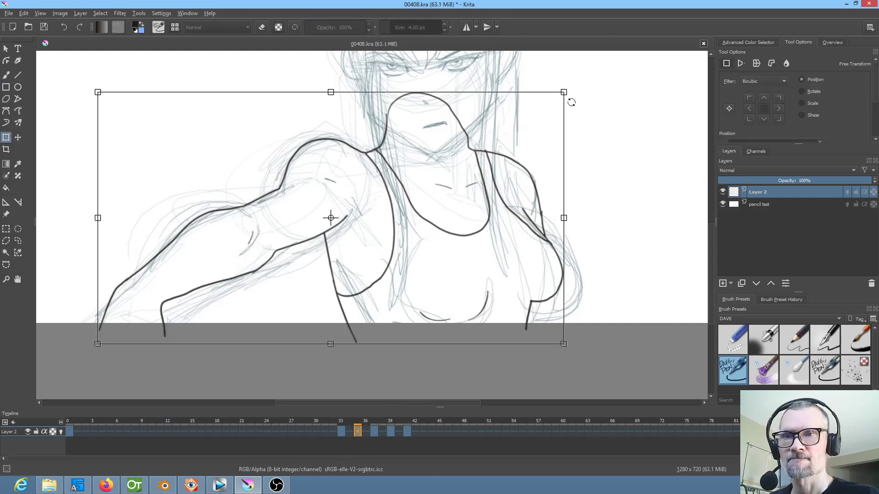
pyautogui.moveTo(563, 91); pyautogui.dragTo(569, 89)
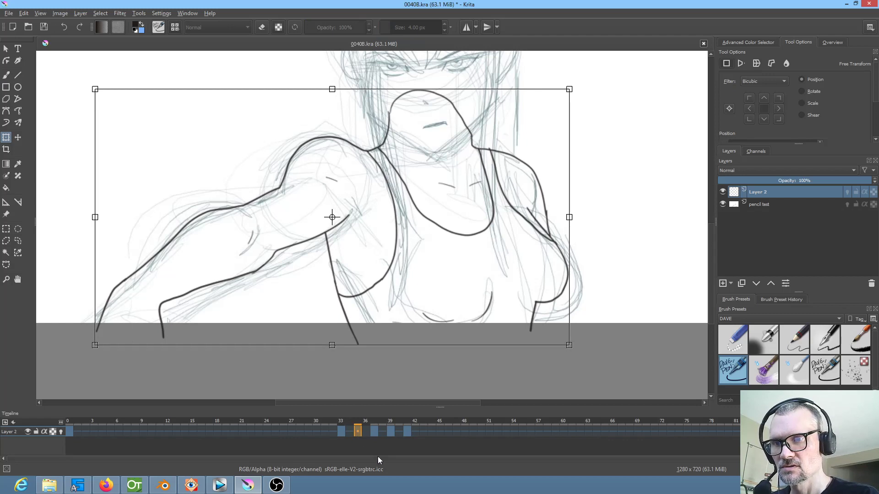
pyautogui.press('Return')
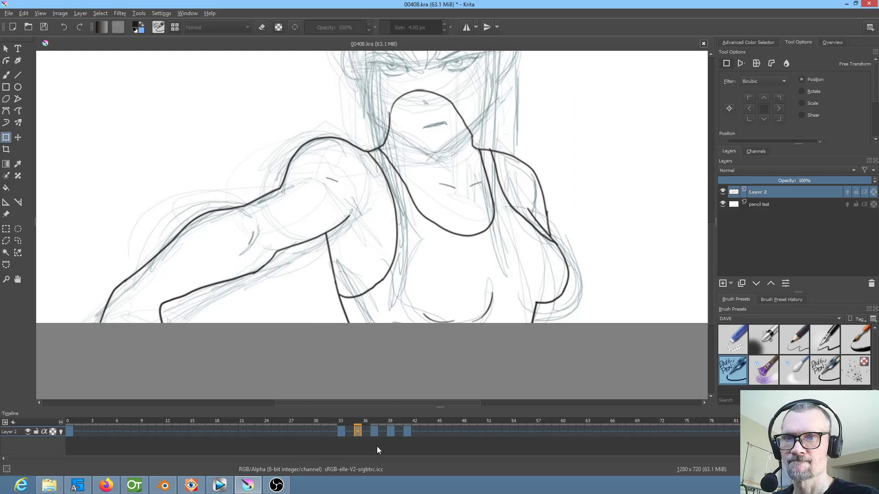
pyautogui.click(374, 431)
pyautogui.click(358, 433)
pyautogui.click(342, 431)
# Copy the frame 35 line art over frame 37, and enlarge and lower it to fit the sketch
pyautogui.click(358, 430)
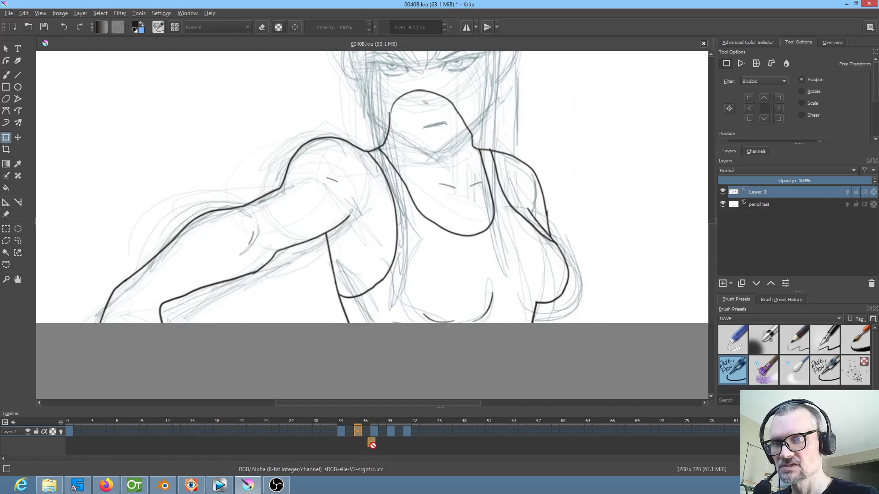
pyautogui.click(373, 431)
pyautogui.click(527, 229)
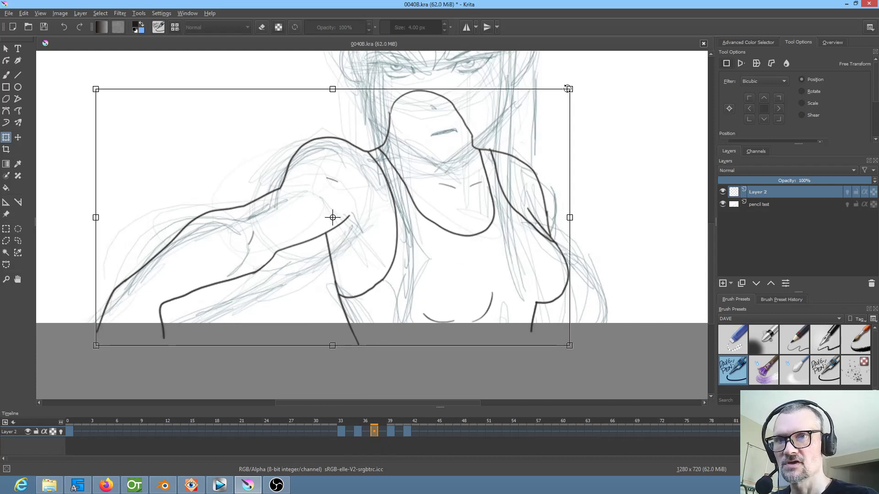
pyautogui.moveTo(568, 89)
pyautogui.mouseDown()
pyautogui.moveTo(607, 67)
pyautogui.moveTo(598, 70)
pyautogui.mouseUp()
pyautogui.moveTo(508, 237); pyautogui.dragTo(498, 263)
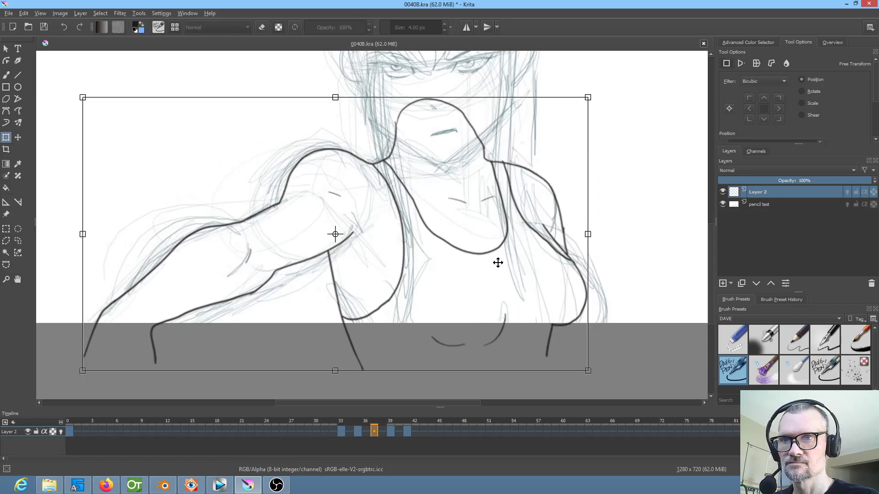
# Copy the frame 37 line art over frame 39, and enlarge and reposition it to match the sketch
pyautogui.click(390, 431)
pyautogui.click(374, 433)
pyautogui.moveTo(375, 434); pyautogui.dragTo(385, 452)
pyautogui.click(389, 434)
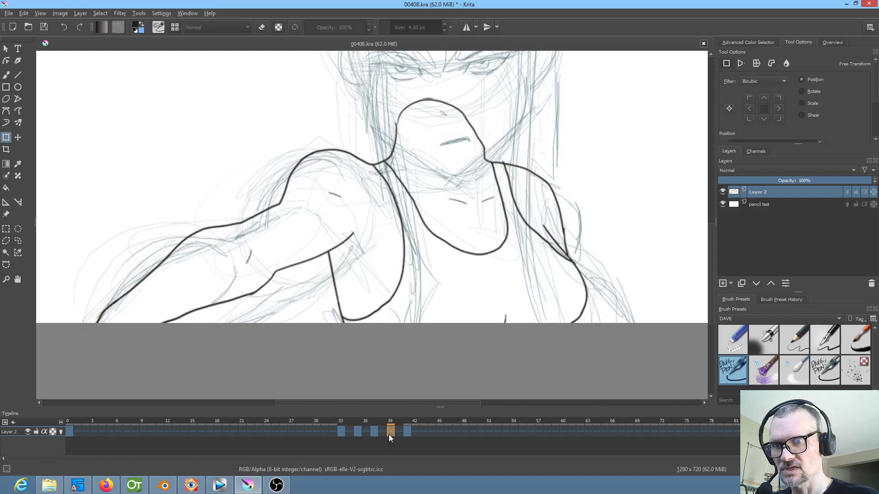
pyautogui.click(509, 222)
pyautogui.moveTo(591, 97); pyautogui.dragTo(595, 95)
pyautogui.moveTo(509, 237); pyautogui.dragTo(505, 244)
pyautogui.moveTo(595, 107); pyautogui.dragTo(602, 102)
pyautogui.moveTo(483, 248); pyautogui.dragTo(473, 247)
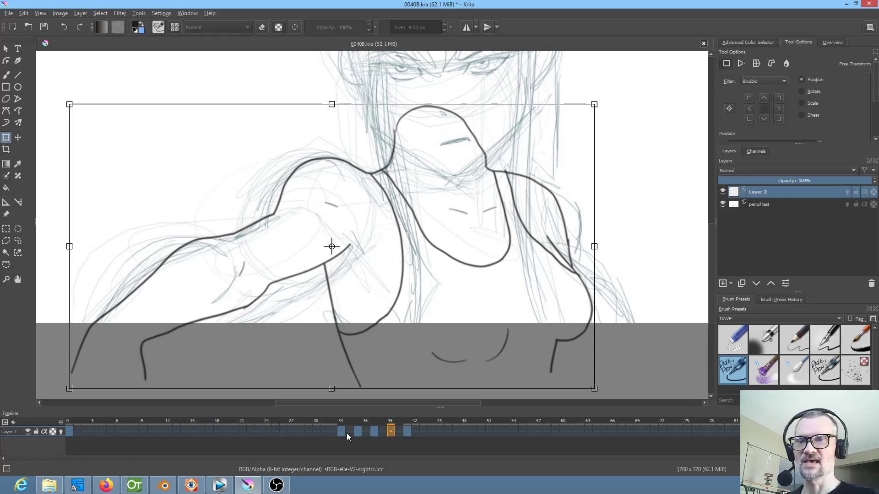
# Copy the frame 39 line art over frame 41, and enlarge and reposition it to match the sketch
pyautogui.click(407, 431)
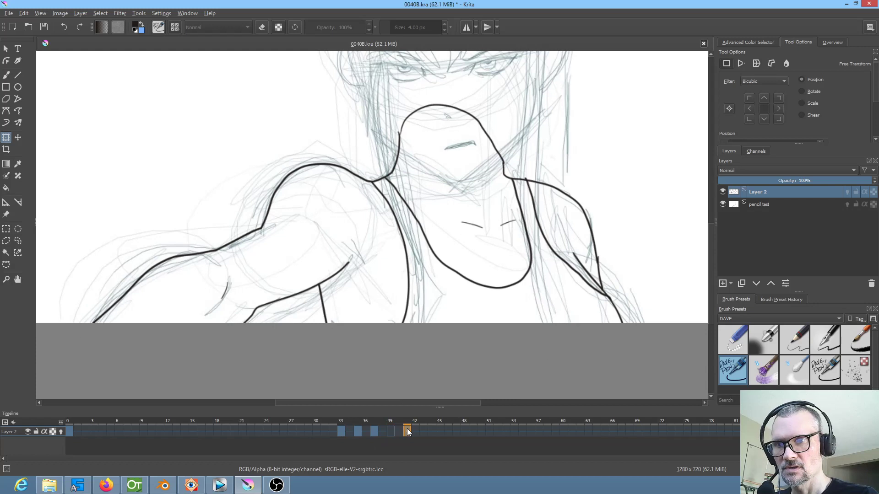
pyautogui.click(391, 432)
pyautogui.click(407, 431)
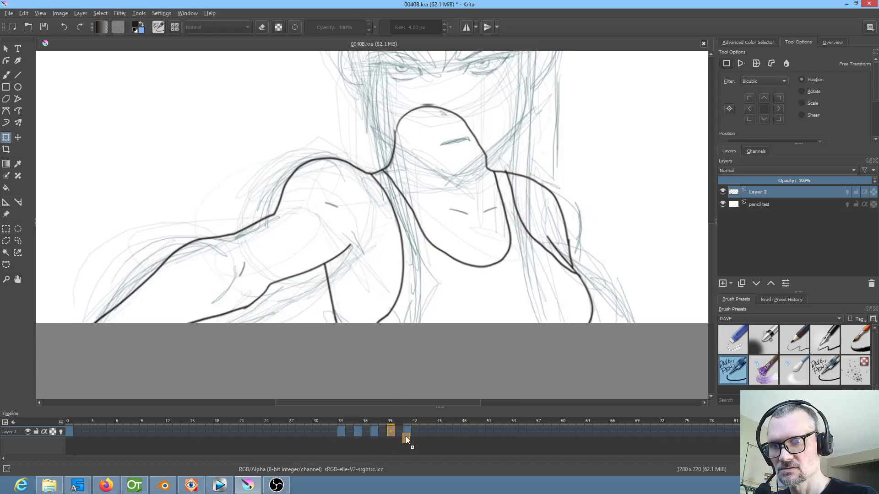
pyautogui.click(556, 215)
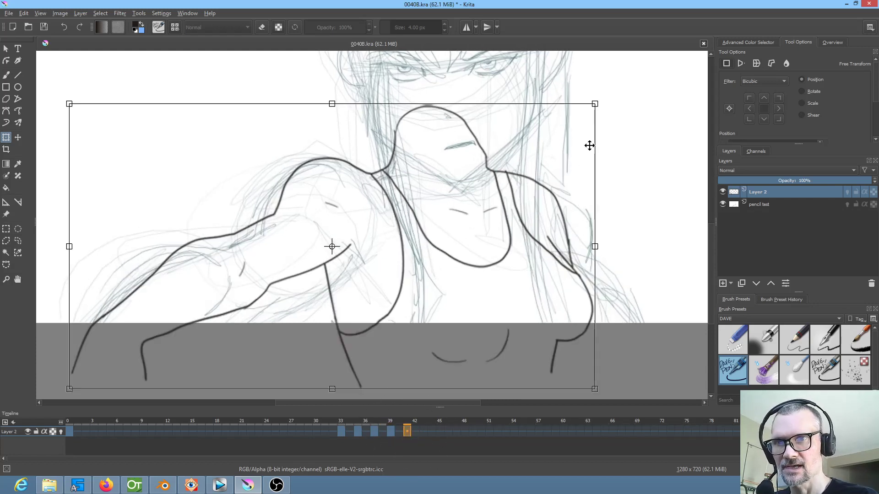
pyautogui.moveTo(595, 103); pyautogui.dragTo(610, 94)
pyautogui.moveTo(525, 224); pyautogui.dragTo(512, 236)
pyautogui.moveTo(600, 106); pyautogui.dragTo(603, 104)
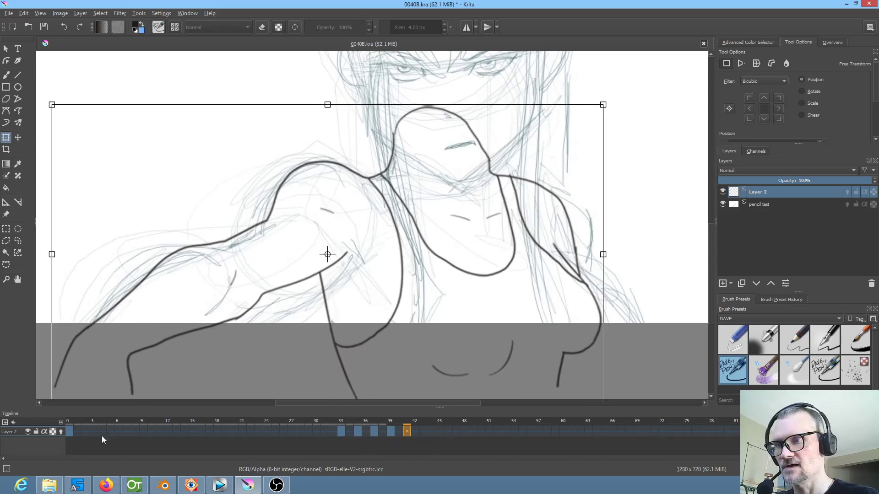
# Hide the pencil test layer and play the line art animation from frame 0 to check the motion
pyautogui.click(70, 433)
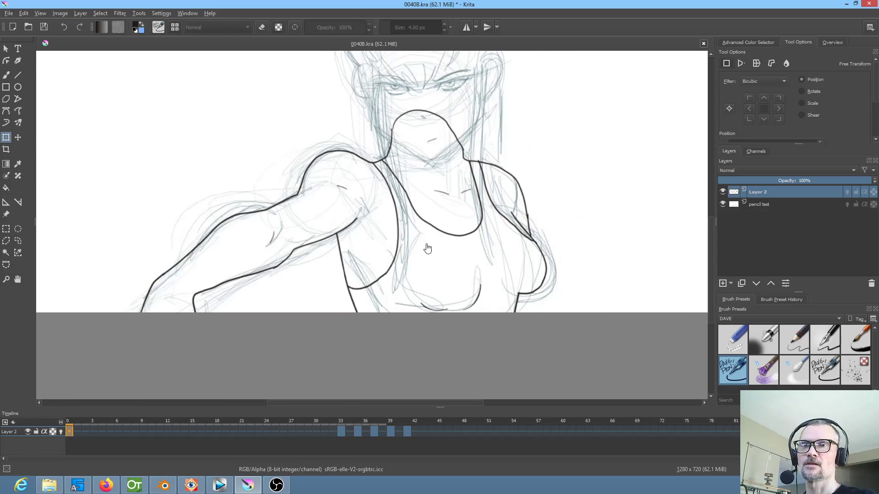
pyautogui.scroll(-5, 444, 262)
pyautogui.scroll(3, 444, 261)
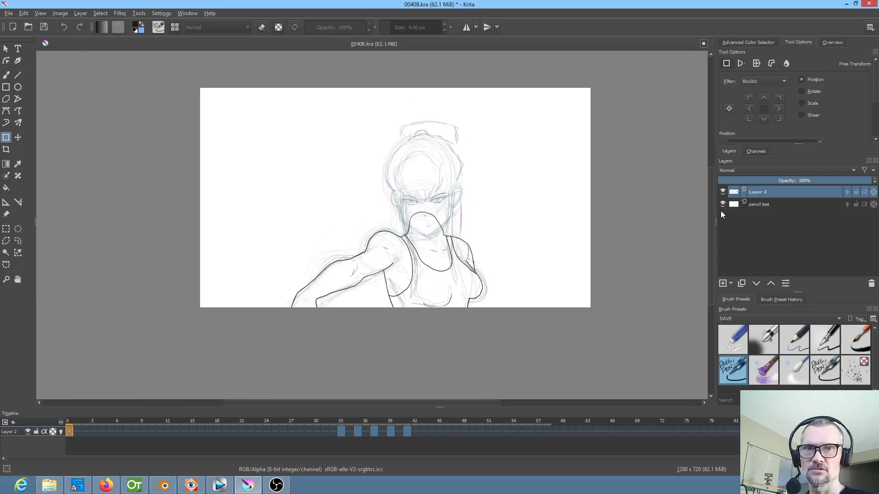
pyautogui.click(722, 204)
pyautogui.press('space')
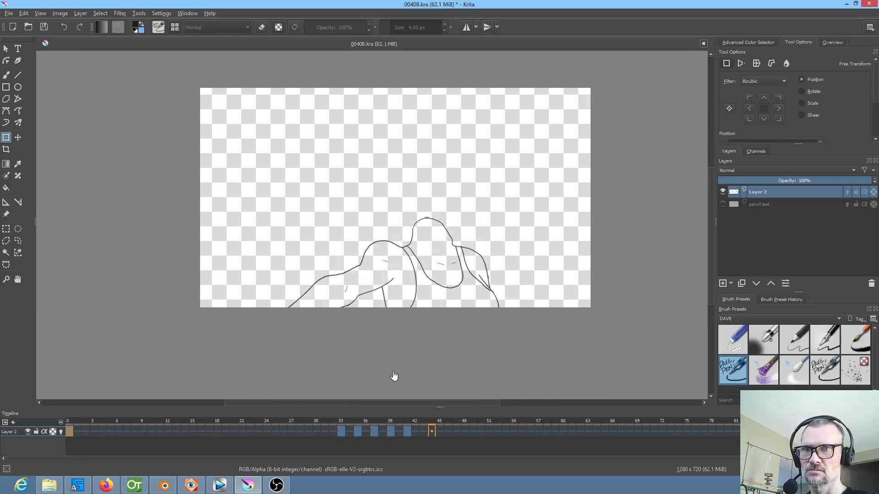
pyautogui.press('space')
# Compare the line art on frames 33, 35 and 37, and nudge the frame 35 drawing slightly
pyautogui.click(341, 431)
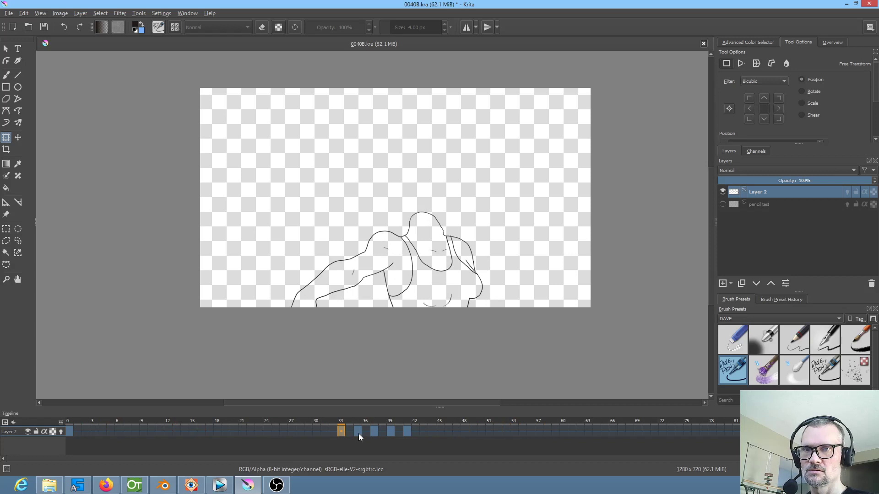
pyautogui.click(358, 431)
pyautogui.click(374, 432)
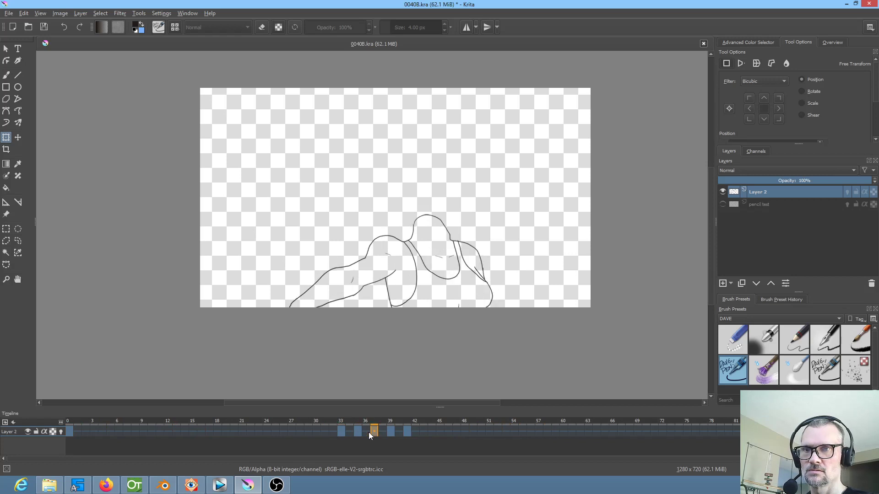
pyautogui.click(359, 430)
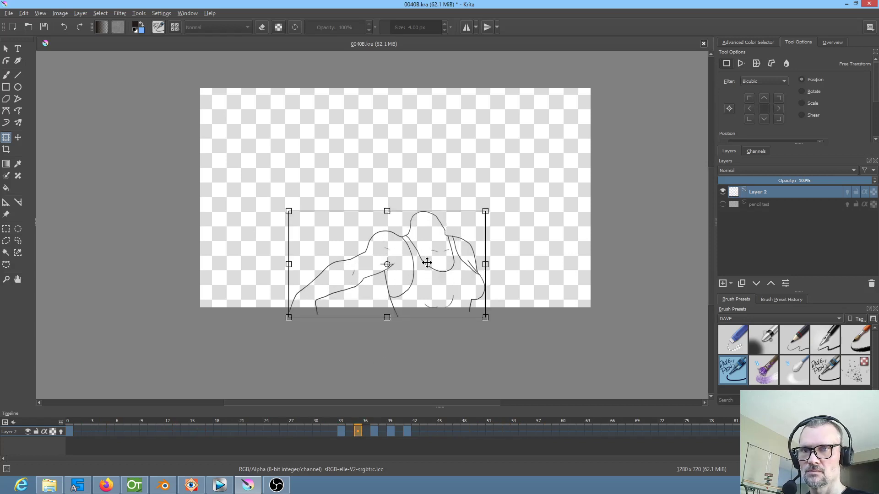
pyautogui.moveTo(427, 263); pyautogui.dragTo(426, 264)
# Play the animation from frame 30, and play it again with the pencil test layer shown
pyautogui.click(319, 432)
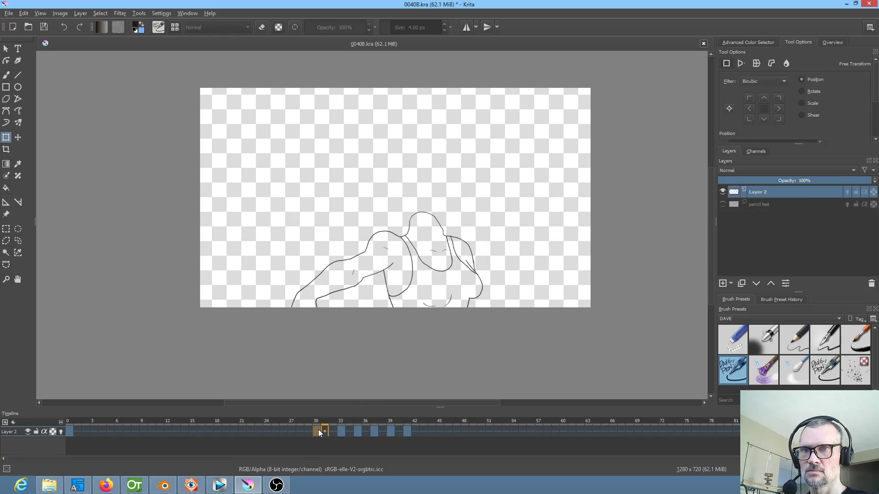
pyautogui.press('space')
pyautogui.press('space')
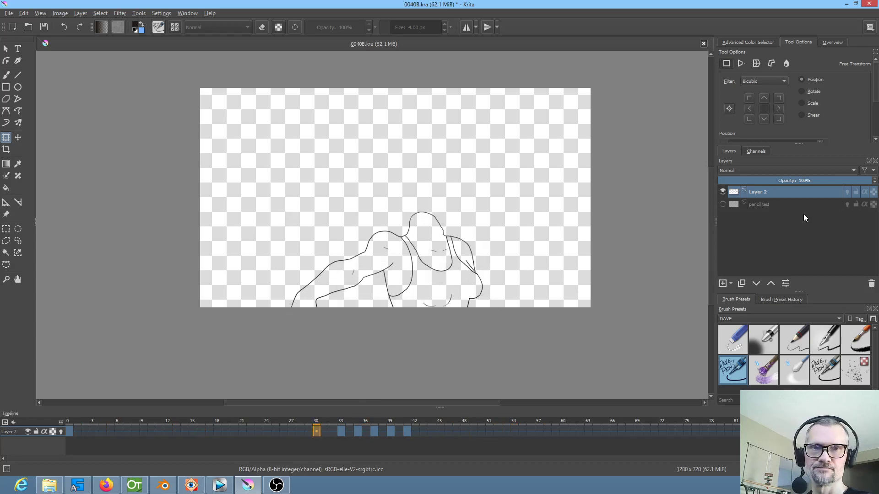
pyautogui.click(725, 205)
pyautogui.press('space')
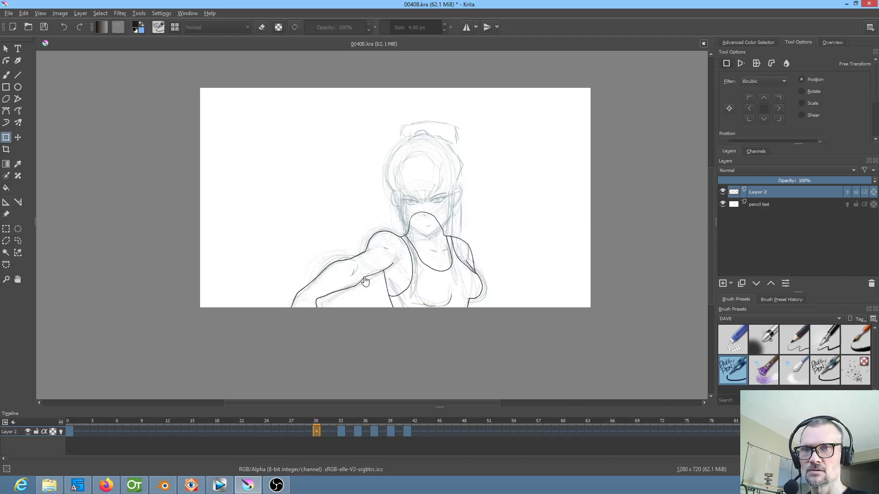
pyautogui.press('space')
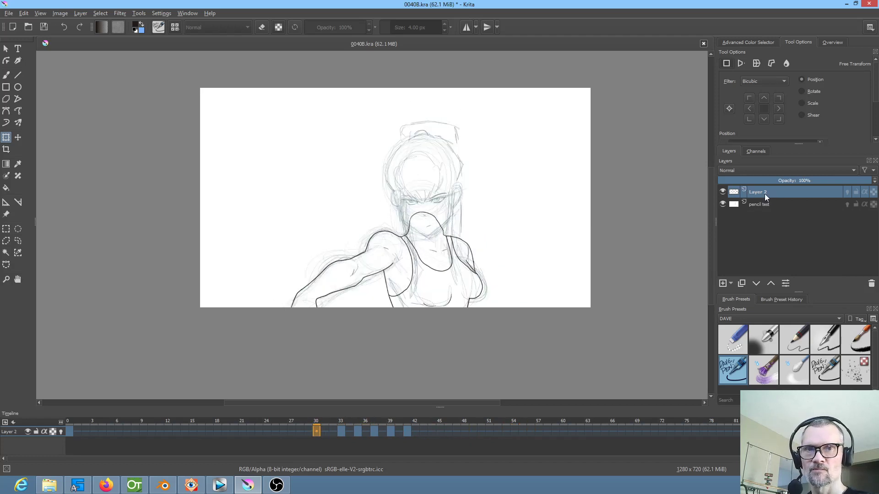
# Rename Layer 2 as bod and add a new paint layer above it
pyautogui.doubleClick(764, 193)
pyautogui.write('bod')
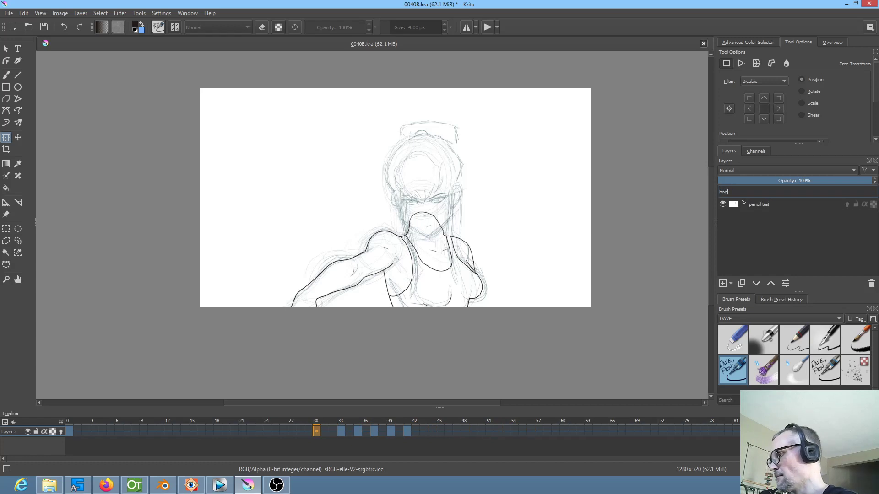
pyautogui.press('Return')
pyautogui.click(723, 284)
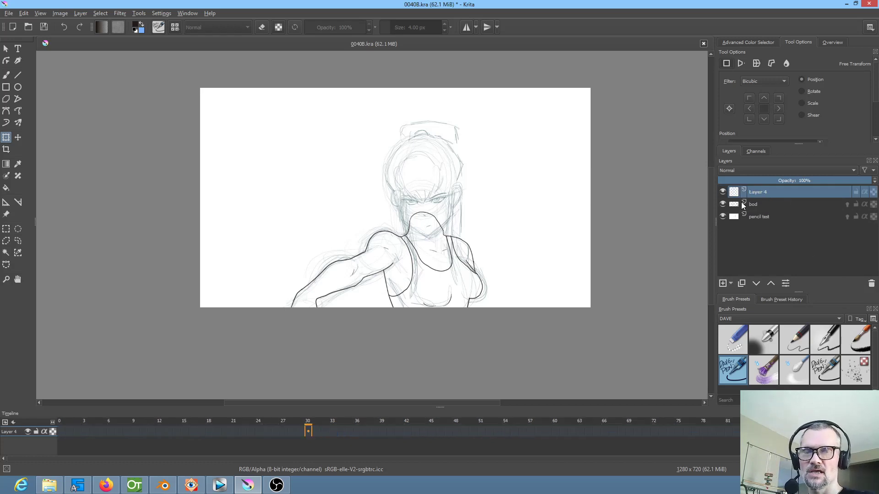
# Return to frame 0, hide the bod layer, and rename the new layer as head
pyautogui.click(778, 218)
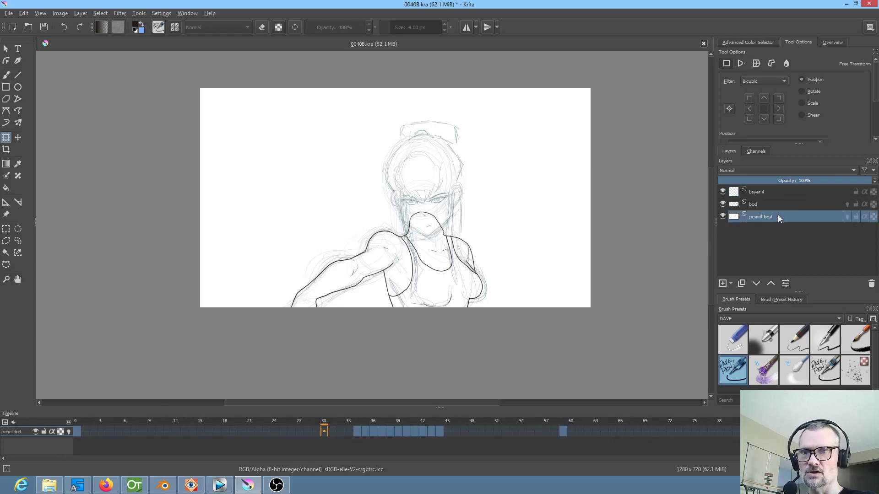
pyautogui.click(75, 432)
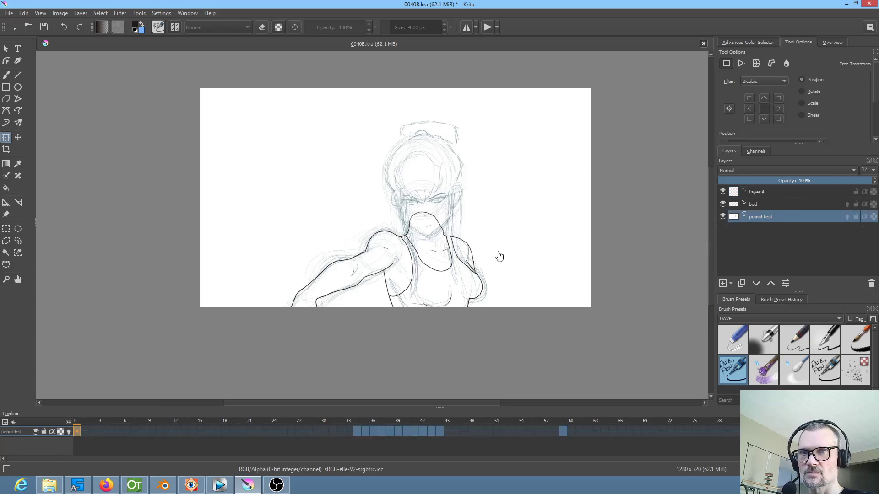
pyautogui.scroll(3, 499, 253)
pyautogui.moveTo(490, 258); pyautogui.dragTo(567, 301)
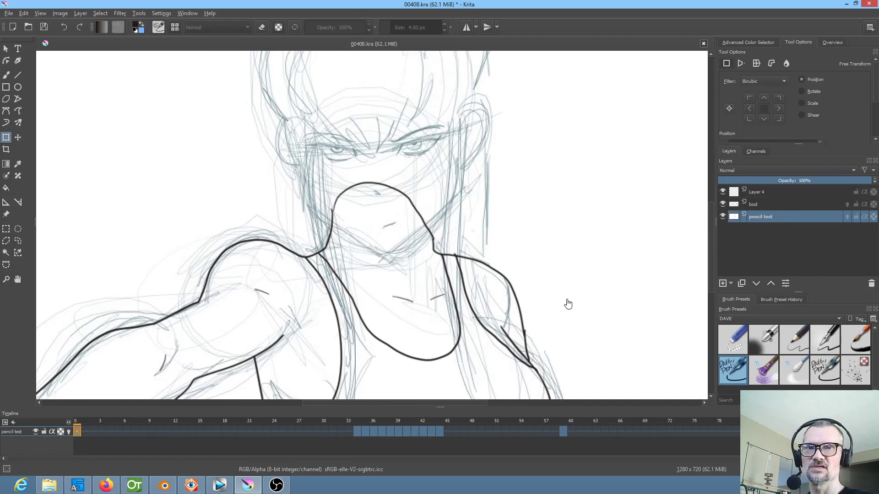
pyautogui.click(723, 204)
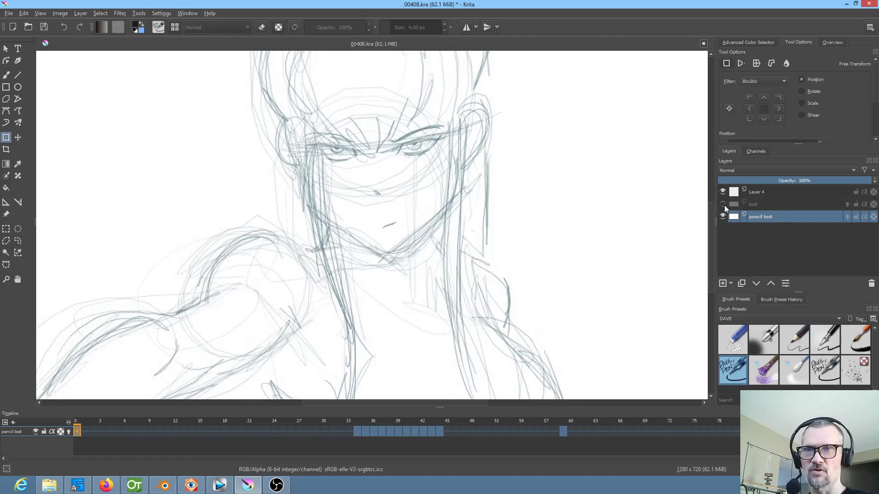
pyautogui.click(762, 192)
pyautogui.doubleClick(768, 193)
pyautogui.write('head')
pyautogui.press('Return')
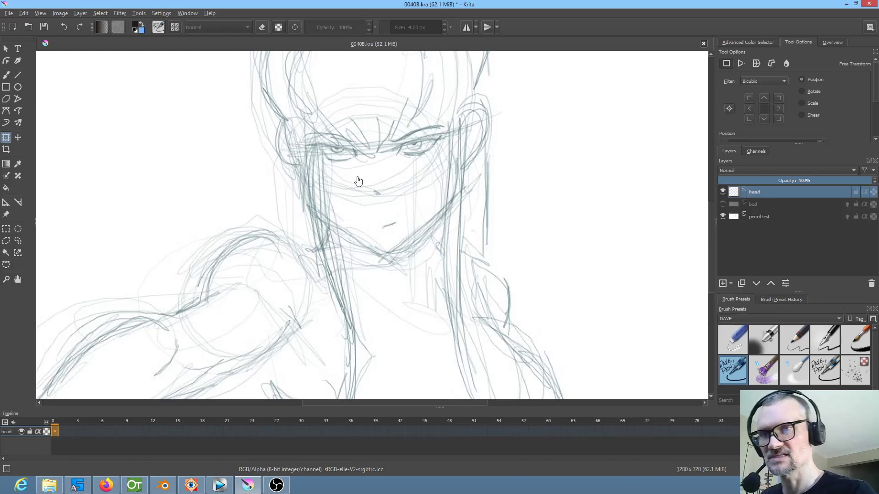
# Ink the outer outline of the ear on the viewer's right with the DAVE PEN brush
pyautogui.press('b')
pyautogui.moveTo(419, 231); pyautogui.dragTo(417, 276)
pyautogui.moveTo(422, 271); pyautogui.dragTo(447, 230)
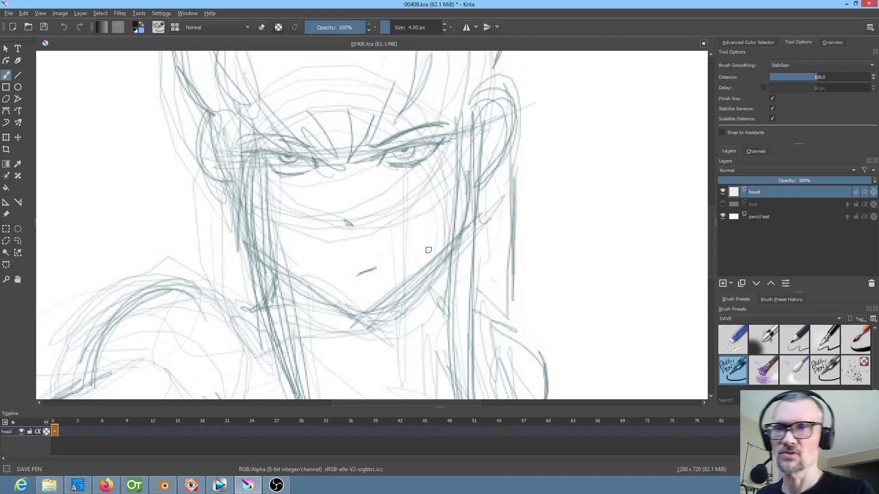
pyautogui.moveTo(404, 180); pyautogui.dragTo(407, 177)
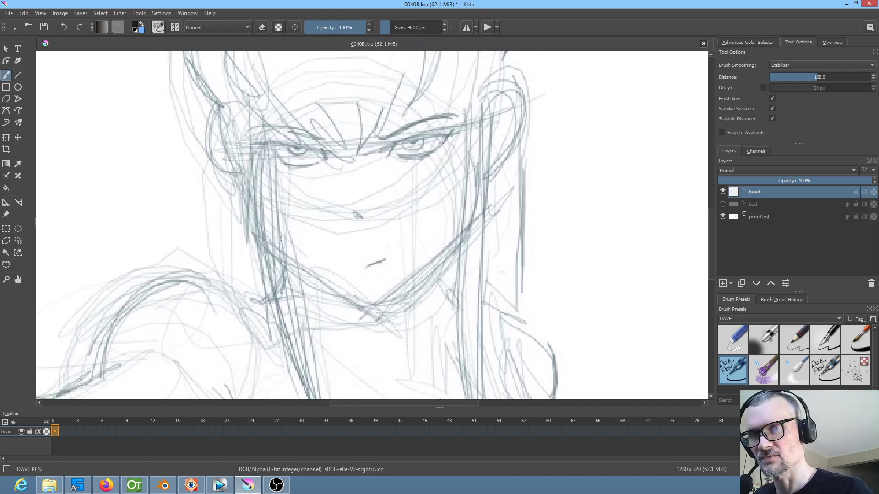
pyautogui.moveTo(494, 105)
pyautogui.mouseDown()
pyautogui.moveTo(522, 110)
pyautogui.moveTo(489, 173)
pyautogui.mouseUp()
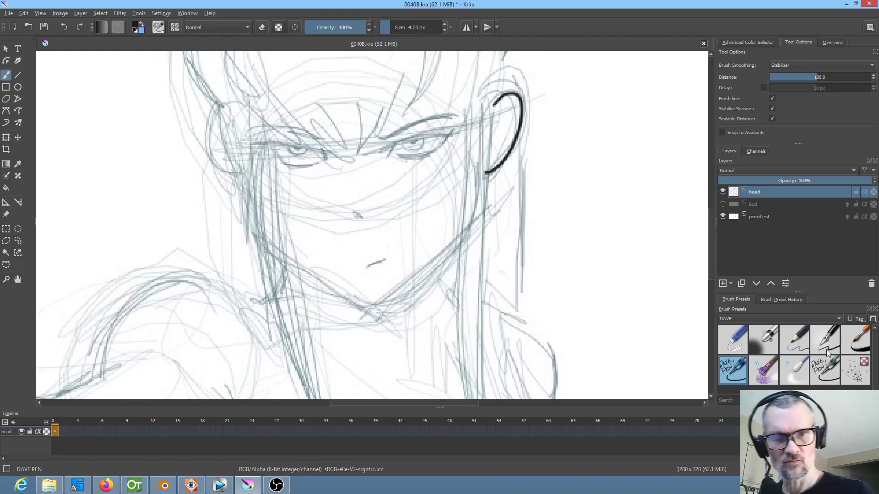
pyautogui.click(826, 376)
pyautogui.moveTo(542, 156)
pyautogui.mouseDown()
pyautogui.moveTo(555, 197)
pyautogui.moveTo(579, 222)
pyautogui.mouseUp()
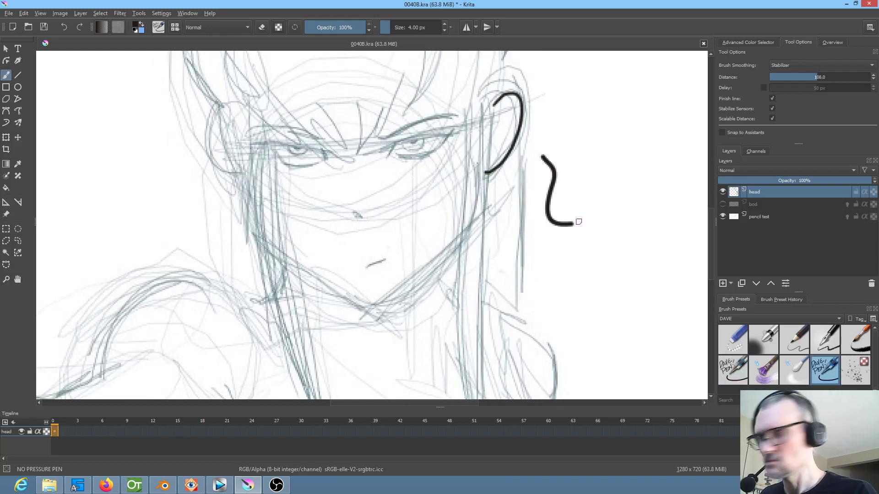
pyautogui.hotkey('ctrl', 'z')
pyautogui.click(735, 372)
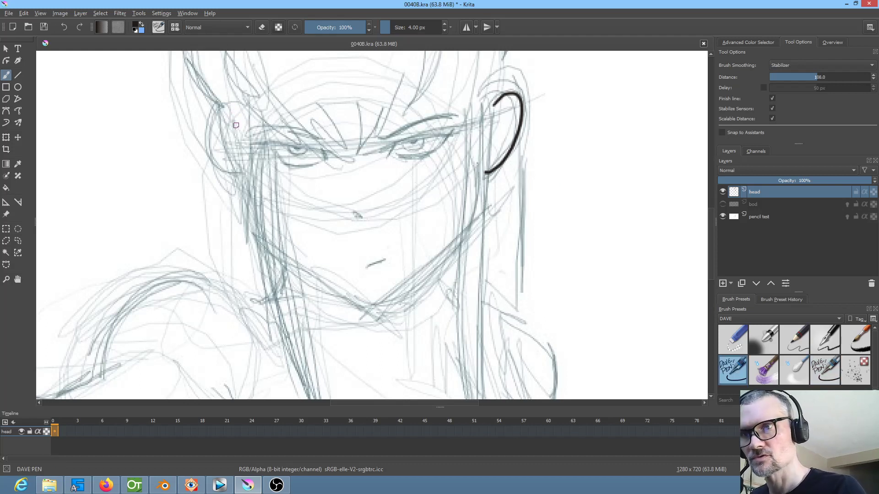
# Ink the outline of the ear on the viewer's left and the jawline around the chin
pyautogui.moveTo(231, 126)
pyautogui.mouseDown()
pyautogui.moveTo(217, 167)
pyautogui.moveTo(248, 190)
pyautogui.mouseUp()
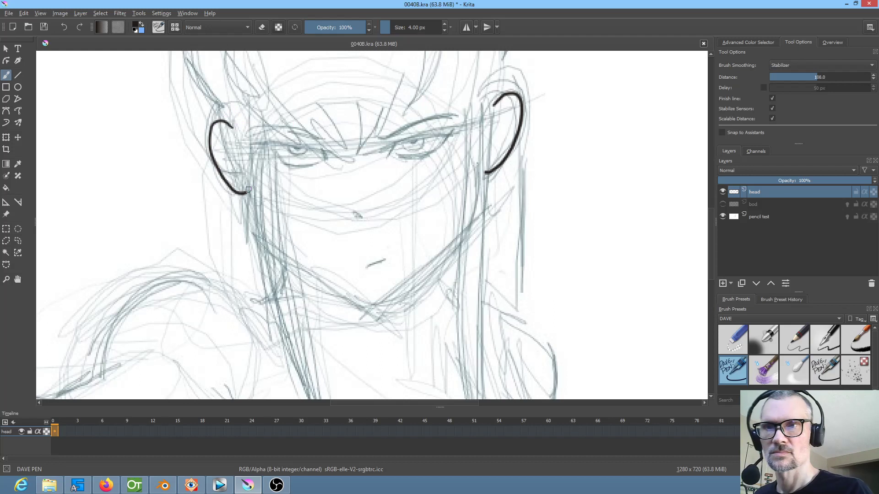
pyautogui.moveTo(285, 258); pyautogui.dragTo(364, 304)
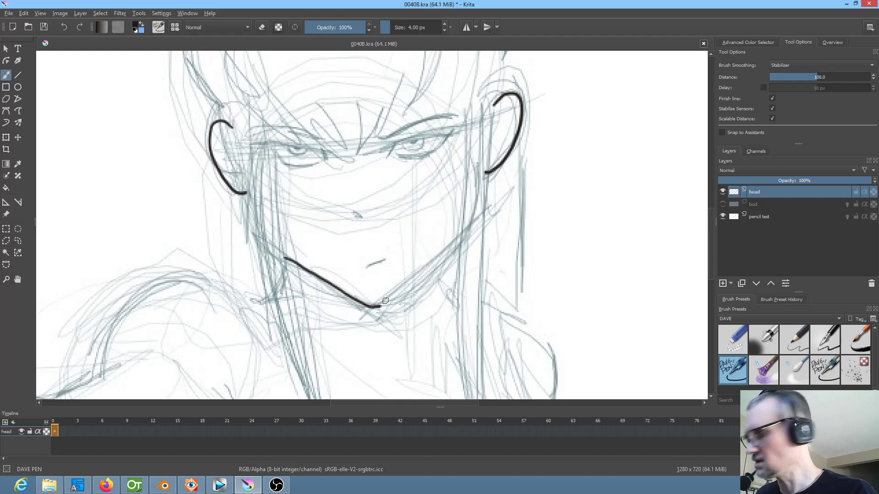
pyautogui.hotkey('ctrl', 'z')
pyautogui.moveTo(291, 261)
pyautogui.mouseDown()
pyautogui.moveTo(366, 303)
pyautogui.moveTo(396, 298)
pyautogui.moveTo(459, 237)
pyautogui.mouseUp()
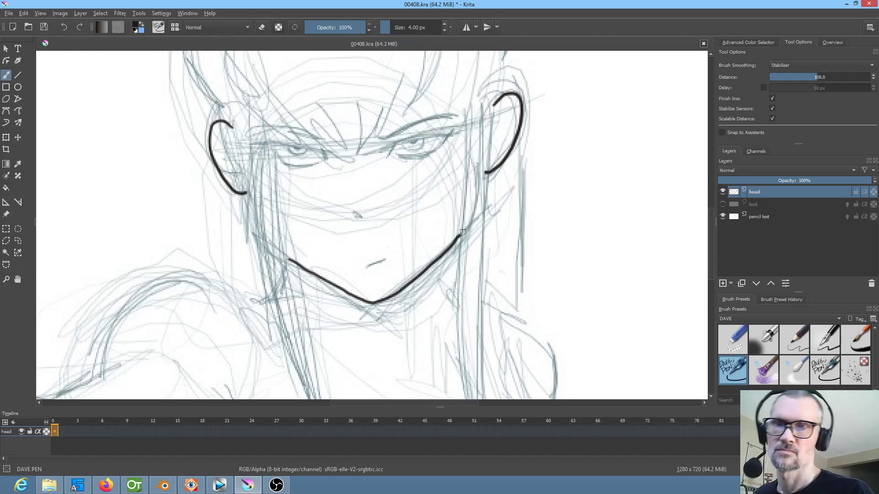
# Ink the inner corner and thick upper lid of the eye on the viewer's right
pyautogui.moveTo(481, 208); pyautogui.dragTo(507, 261)
pyautogui.moveTo(426, 226); pyautogui.dragTo(524, 150)
pyautogui.moveTo(452, 181); pyautogui.dragTo(370, 340)
pyautogui.moveTo(297, 298); pyautogui.dragTo(330, 233)
pyautogui.moveTo(273, 261)
pyautogui.mouseDown()
pyautogui.moveTo(534, 178)
pyautogui.moveTo(591, 169)
pyautogui.mouseUp()
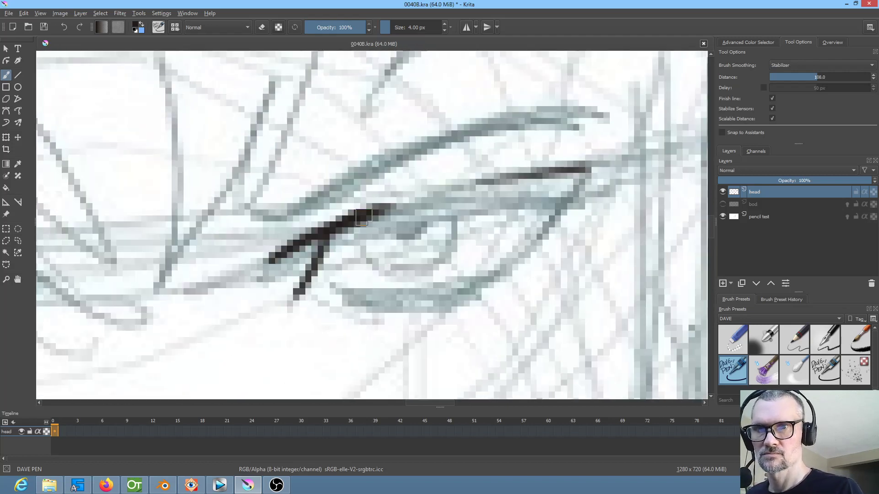
pyautogui.moveTo(360, 220); pyautogui.dragTo(422, 200)
pyautogui.moveTo(590, 171); pyautogui.dragTo(360, 215)
pyautogui.moveTo(321, 234); pyautogui.dragTo(486, 185)
# Ink the same eye's outer corner, lower lid, iris and filled pupil
pyautogui.moveTo(575, 172)
pyautogui.mouseDown()
pyautogui.moveTo(614, 157)
pyautogui.moveTo(462, 292)
pyautogui.mouseUp()
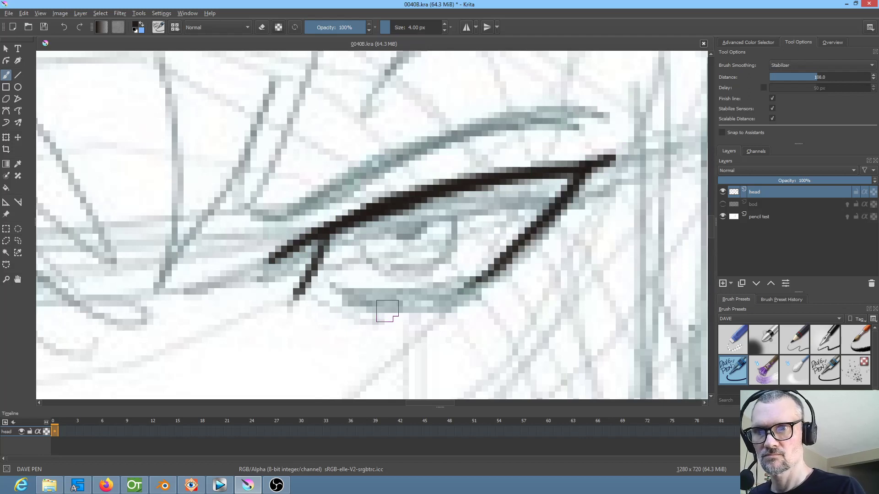
pyautogui.moveTo(334, 301); pyautogui.dragTo(457, 291)
pyautogui.moveTo(359, 219)
pyautogui.mouseDown()
pyautogui.moveTo(365, 256)
pyautogui.moveTo(398, 268)
pyautogui.moveTo(446, 249)
pyautogui.moveTo(456, 192)
pyautogui.mouseUp()
pyautogui.moveTo(398, 210)
pyautogui.mouseDown()
pyautogui.moveTo(394, 231)
pyautogui.moveTo(421, 221)
pyautogui.moveTo(409, 205)
pyautogui.moveTo(401, 225)
pyautogui.mouseUp()
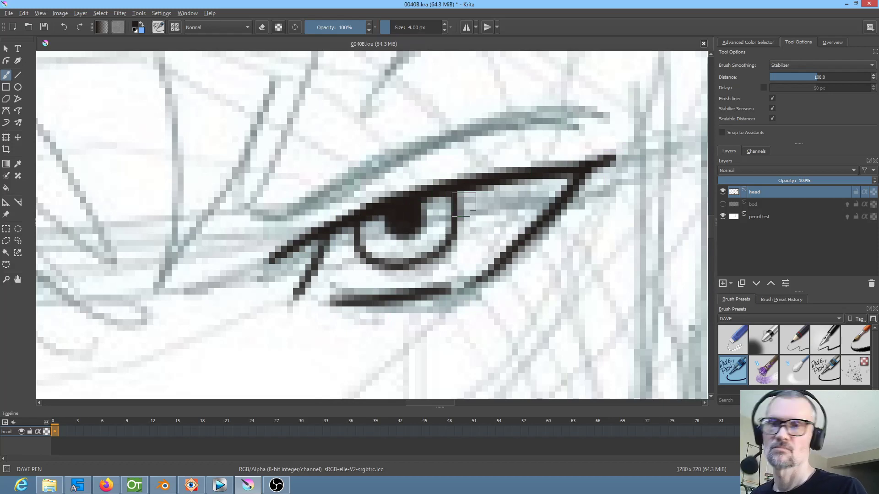
# Mirror the canvas view, ink the second eye's lids, iris and pupil over the sketch, and restore the normal view
pyautogui.moveTo(471, 275)
pyautogui.mouseDown()
pyautogui.moveTo(552, 233)
pyautogui.moveTo(565, 330)
pyautogui.mouseUp()
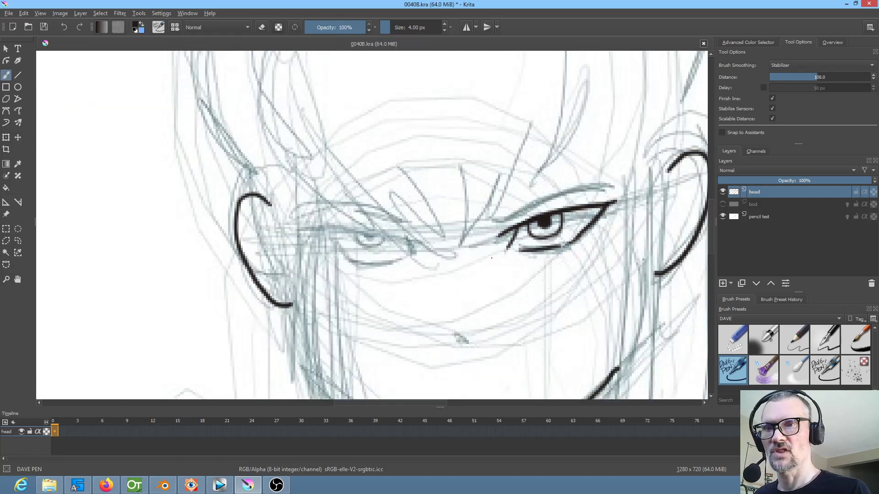
pyautogui.moveTo(518, 277); pyautogui.dragTo(464, 285)
pyautogui.moveTo(358, 260)
pyautogui.mouseDown()
pyautogui.moveTo(353, 249)
pyautogui.moveTo(389, 261)
pyautogui.moveTo(457, 228)
pyautogui.mouseUp()
pyautogui.press('m')
pyautogui.moveTo(337, 188); pyautogui.dragTo(539, 165)
pyautogui.moveTo(418, 180)
pyautogui.mouseDown()
pyautogui.moveTo(445, 183)
pyautogui.moveTo(405, 180)
pyautogui.moveTo(410, 197)
pyautogui.moveTo(427, 206)
pyautogui.moveTo(451, 204)
pyautogui.moveTo(462, 191)
pyautogui.mouseUp()
pyautogui.moveTo(368, 222)
pyautogui.mouseDown()
pyautogui.moveTo(440, 237)
pyautogui.moveTo(479, 230)
pyautogui.moveTo(492, 219)
pyautogui.moveTo(598, 219)
pyautogui.moveTo(582, 233)
pyautogui.mouseUp()
pyautogui.moveTo(617, 167)
pyautogui.mouseDown()
pyautogui.moveTo(588, 204)
pyautogui.moveTo(621, 164)
pyautogui.moveTo(597, 196)
pyautogui.moveTo(632, 164)
pyautogui.moveTo(611, 186)
pyautogui.moveTo(633, 157)
pyautogui.mouseUp()
pyautogui.moveTo(509, 227); pyautogui.dragTo(494, 254)
pyautogui.moveTo(494, 241); pyautogui.dragTo(486, 252)
pyautogui.press('m')
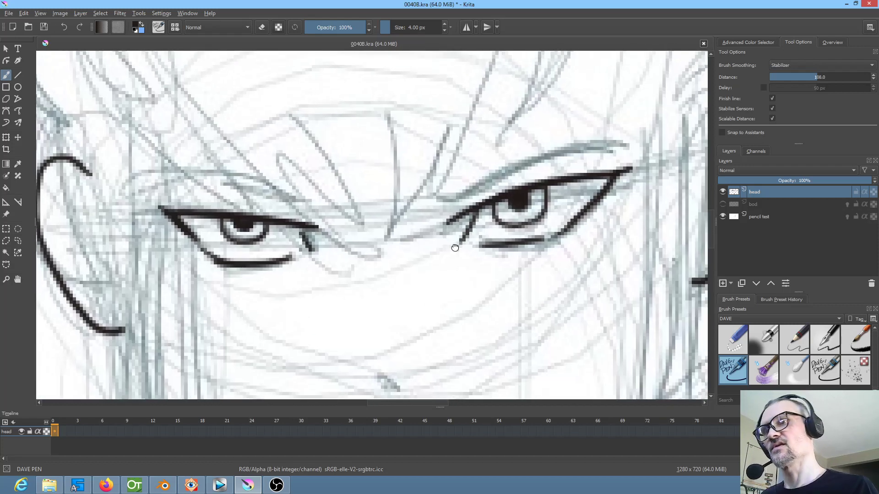
# Ink the small nose mark and the inner detail of the ear on the viewer's right
pyautogui.moveTo(455, 248); pyautogui.dragTo(454, 266)
pyautogui.moveTo(454, 266); pyautogui.dragTo(396, 239)
pyautogui.moveTo(359, 304); pyautogui.dragTo(370, 308)
pyautogui.moveTo(475, 311); pyautogui.dragTo(462, 331)
pyautogui.moveTo(559, 183); pyautogui.dragTo(542, 224)
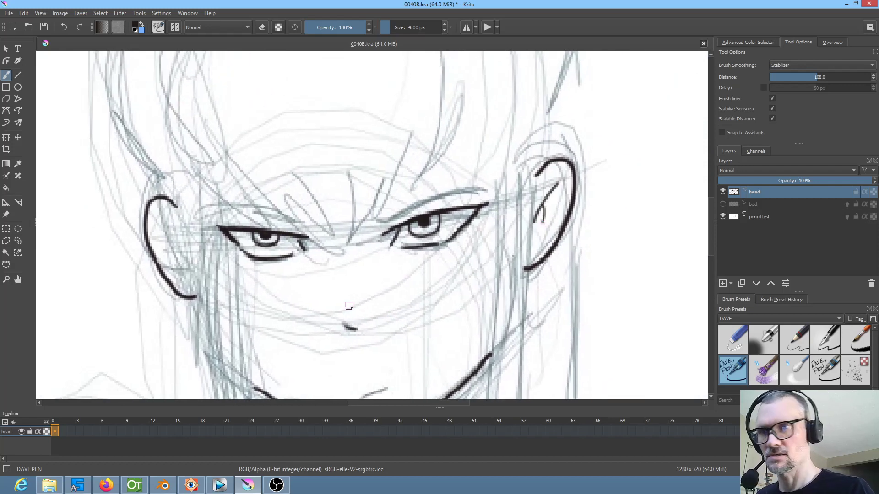
# Ink the inner detail of the ear on the viewer's left and the pointed fringe strands falling between the eyes
pyautogui.moveTo(164, 224)
pyautogui.mouseDown()
pyautogui.moveTo(182, 244)
pyautogui.moveTo(176, 263)
pyautogui.mouseUp()
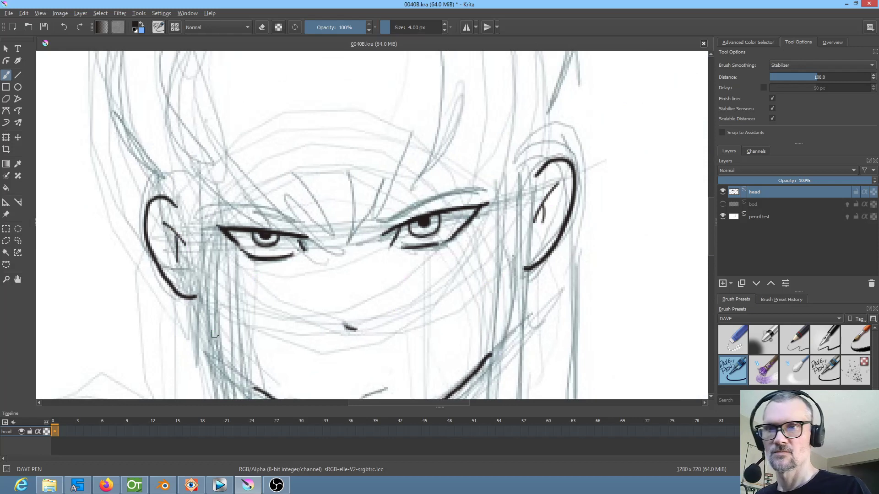
pyautogui.moveTo(406, 162)
pyautogui.mouseDown()
pyautogui.moveTo(341, 263)
pyautogui.moveTo(357, 193)
pyautogui.moveTo(341, 256)
pyautogui.mouseUp()
pyautogui.moveTo(324, 256); pyautogui.dragTo(355, 202)
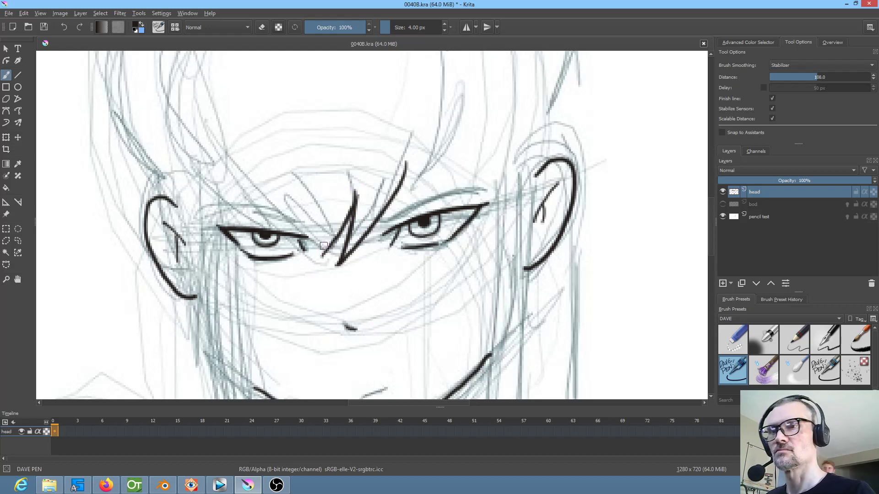
pyautogui.moveTo(319, 255)
pyautogui.mouseDown()
pyautogui.moveTo(330, 220)
pyautogui.moveTo(316, 224)
pyautogui.mouseUp()
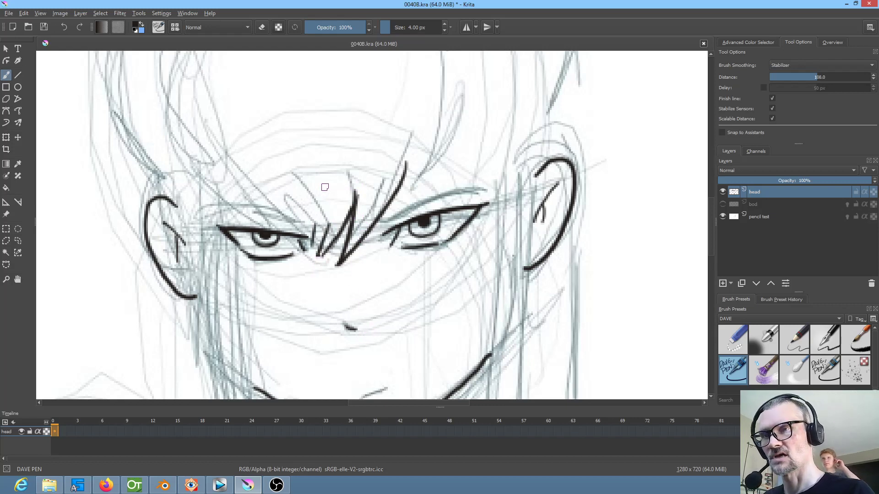
pyautogui.moveTo(217, 111)
pyautogui.mouseDown()
pyautogui.moveTo(254, 195)
pyautogui.moveTo(313, 239)
pyautogui.moveTo(310, 250)
pyautogui.mouseUp()
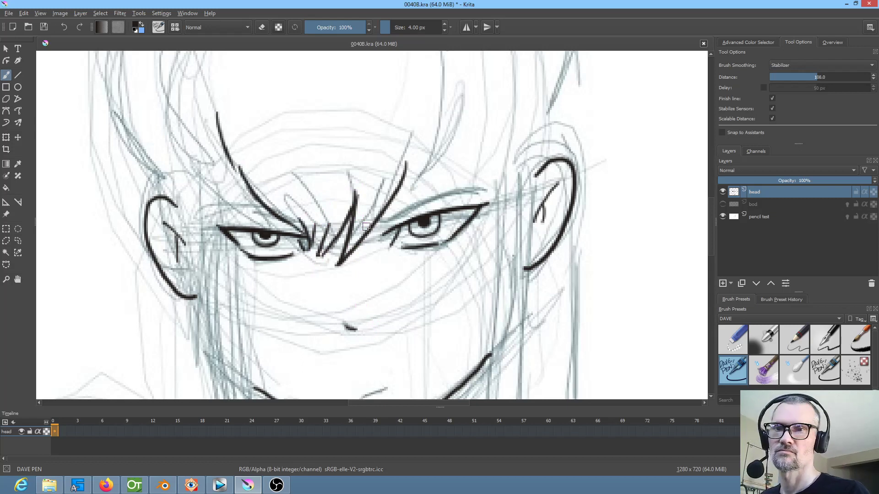
# Ink the fringe strands sweeping over the brow and temple on the viewer's right
pyautogui.moveTo(478, 210); pyautogui.dragTo(447, 270)
pyautogui.moveTo(376, 231)
pyautogui.mouseDown()
pyautogui.moveTo(358, 280)
pyautogui.moveTo(430, 216)
pyautogui.mouseUp()
pyautogui.moveTo(443, 133)
pyautogui.mouseDown()
pyautogui.moveTo(446, 174)
pyautogui.moveTo(428, 220)
pyautogui.mouseUp()
pyautogui.moveTo(466, 193)
pyautogui.mouseDown()
pyautogui.moveTo(477, 223)
pyautogui.moveTo(523, 265)
pyautogui.mouseUp()
pyautogui.moveTo(474, 155); pyautogui.dragTo(497, 190)
# Ink the outer fringe strands on the viewer's left and the curved hair lines arching above the forehead
pyautogui.moveTo(269, 356)
pyautogui.mouseDown()
pyautogui.moveTo(250, 341)
pyautogui.moveTo(235, 254)
pyautogui.moveTo(240, 291)
pyautogui.moveTo(237, 282)
pyautogui.moveTo(284, 371)
pyautogui.moveTo(249, 333)
pyautogui.moveTo(290, 372)
pyautogui.mouseUp()
pyautogui.moveTo(231, 316)
pyautogui.mouseDown()
pyautogui.moveTo(240, 340)
pyautogui.moveTo(278, 368)
pyautogui.mouseUp()
pyautogui.moveTo(304, 297)
pyautogui.mouseDown()
pyautogui.moveTo(302, 325)
pyautogui.moveTo(287, 344)
pyautogui.mouseUp()
pyautogui.moveTo(208, 252)
pyautogui.mouseDown()
pyautogui.moveTo(335, 164)
pyautogui.moveTo(422, 172)
pyautogui.mouseUp()
pyautogui.moveTo(304, 170)
pyautogui.mouseDown()
pyautogui.moveTo(384, 173)
pyautogui.moveTo(437, 201)
pyautogui.mouseUp()
pyautogui.moveTo(318, 162); pyautogui.dragTo(410, 174)
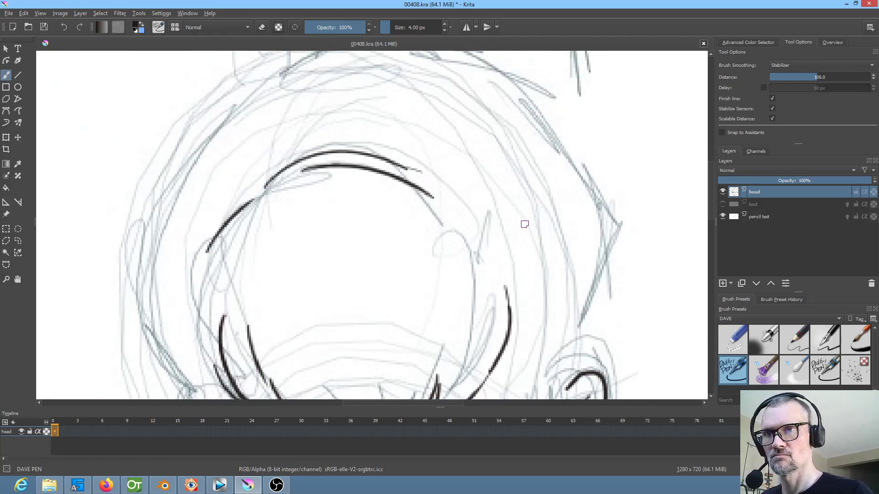
# Ink the long front lock on the viewer's right, from the temple past the jaw to its pointed tip on the chest
pyautogui.moveTo(530, 284); pyautogui.dragTo(545, 132)
pyautogui.moveTo(573, 213)
pyautogui.mouseDown()
pyautogui.moveTo(572, 232)
pyautogui.moveTo(551, 224)
pyautogui.moveTo(566, 239)
pyautogui.mouseUp()
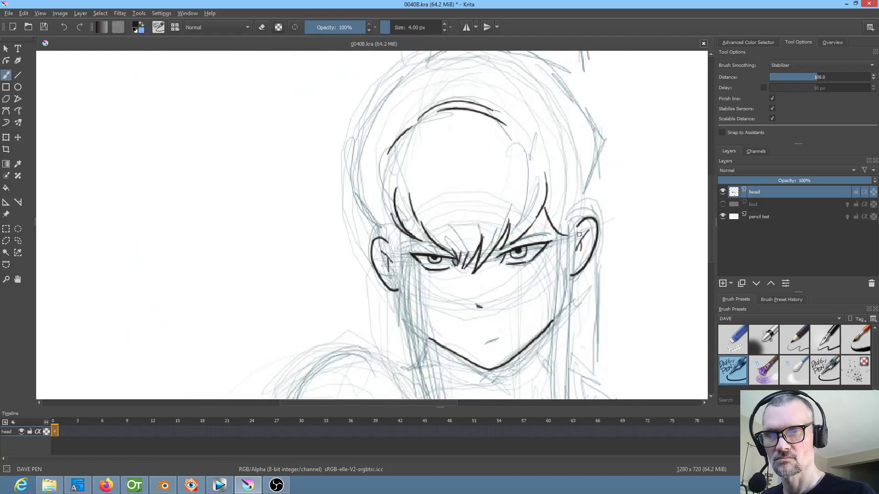
pyautogui.hotkey('ctrl', 'z')
pyautogui.moveTo(542, 209)
pyautogui.mouseDown()
pyautogui.moveTo(557, 233)
pyautogui.moveTo(549, 155)
pyautogui.mouseUp()
pyautogui.moveTo(557, 192)
pyautogui.mouseDown()
pyautogui.moveTo(538, 136)
pyautogui.moveTo(524, 128)
pyautogui.moveTo(511, 165)
pyautogui.moveTo(512, 238)
pyautogui.moveTo(532, 366)
pyautogui.moveTo(534, 359)
pyautogui.mouseUp()
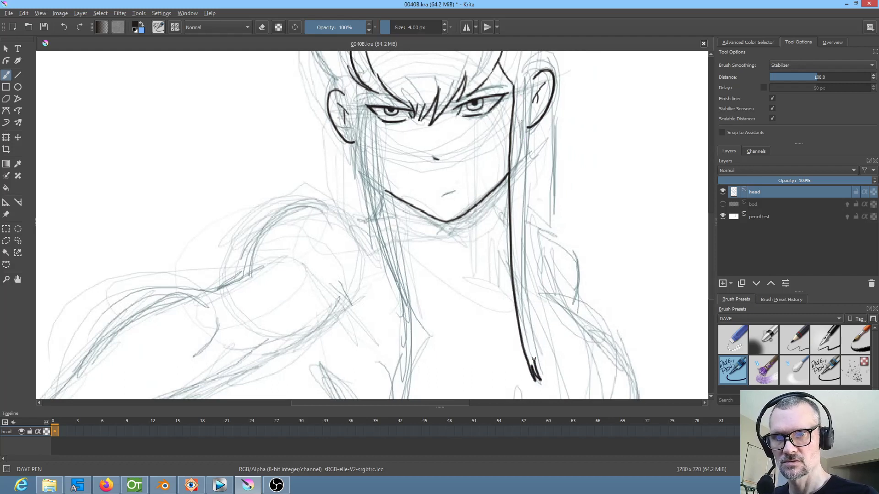
pyautogui.moveTo(531, 89)
pyautogui.mouseDown()
pyautogui.moveTo(521, 184)
pyautogui.moveTo(532, 349)
pyautogui.mouseUp()
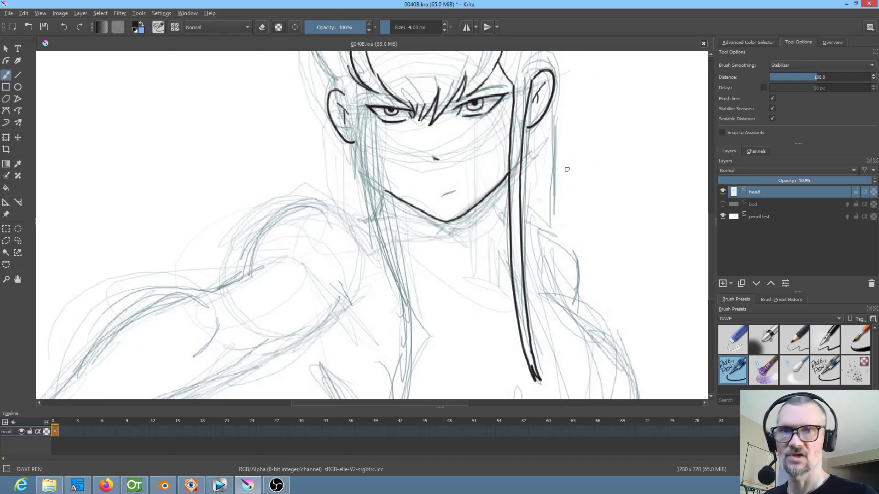
# Ink the rounded outer outline of the hair over the top of the head, from one ear to the other
pyautogui.scroll(2, 567, 169)
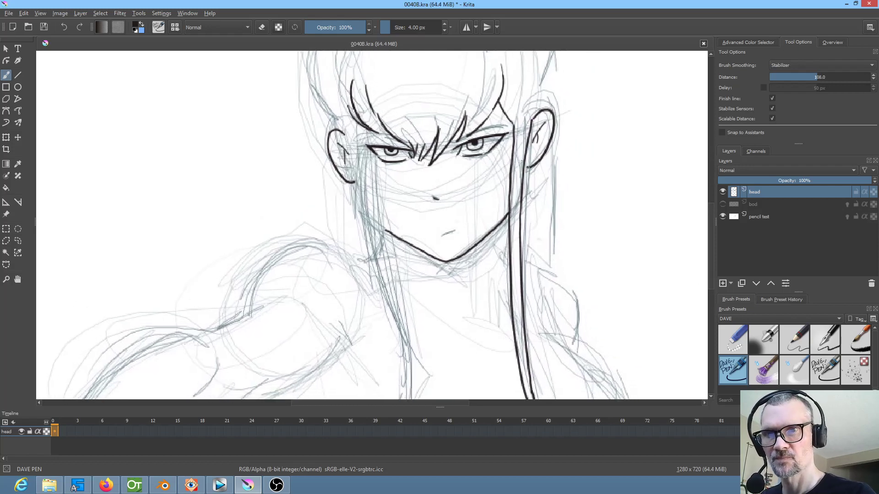
pyautogui.scroll(4, 496, 235)
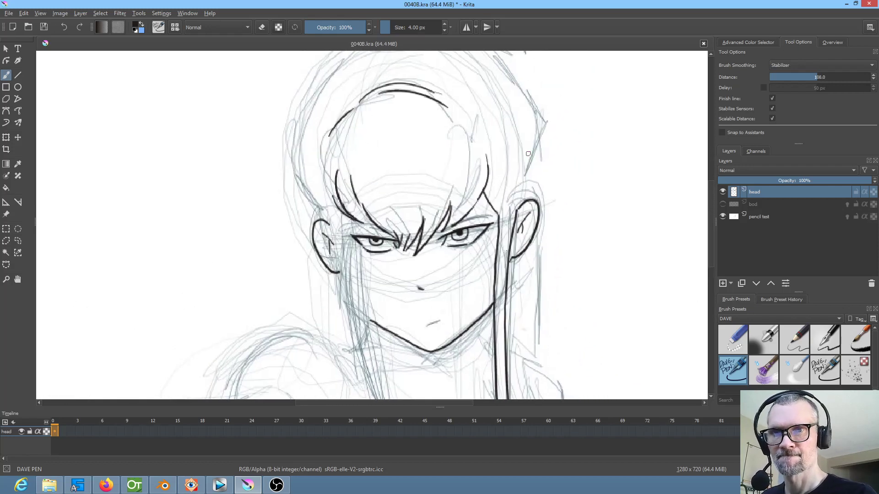
pyautogui.moveTo(523, 202); pyautogui.dragTo(531, 135)
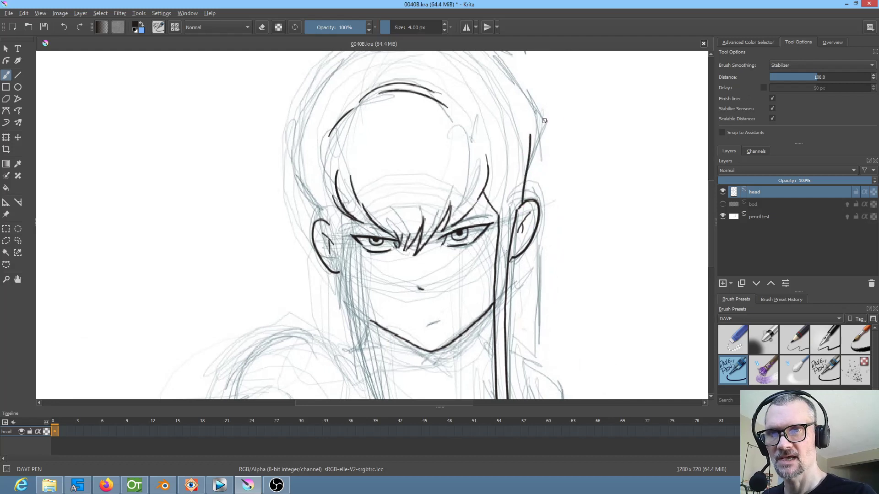
pyautogui.scroll(5, 557, 237)
pyautogui.moveTo(530, 238)
pyautogui.mouseDown()
pyautogui.moveTo(495, 158)
pyautogui.moveTo(428, 128)
pyautogui.moveTo(391, 132)
pyautogui.moveTo(330, 173)
pyautogui.moveTo(305, 235)
pyautogui.moveTo(308, 284)
pyautogui.moveTo(324, 318)
pyautogui.mouseUp()
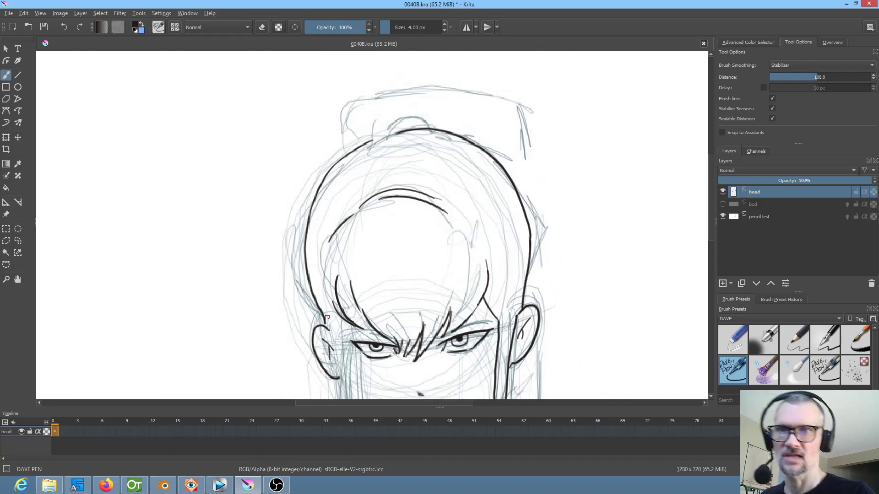
# Ink both edges of the long front lock on the viewer's left, from beside the eye down over the chest
pyautogui.moveTo(579, 244); pyautogui.dragTo(600, 186)
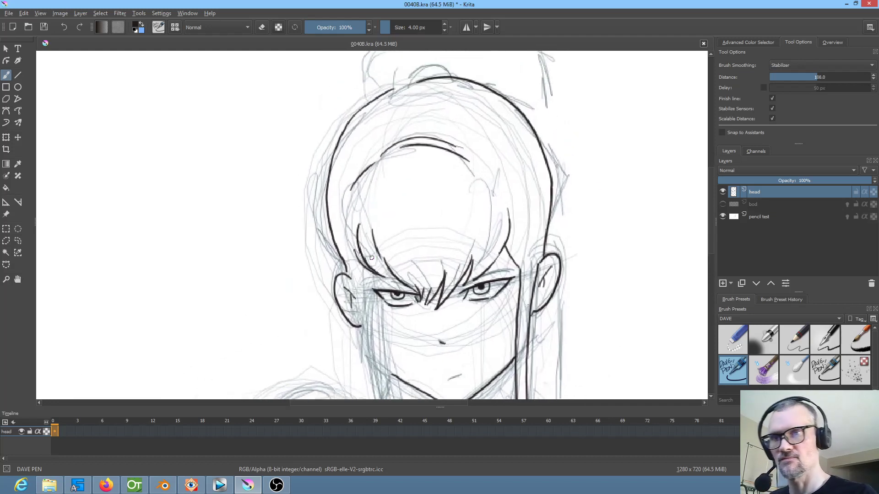
pyautogui.moveTo(392, 260); pyautogui.dragTo(398, 169)
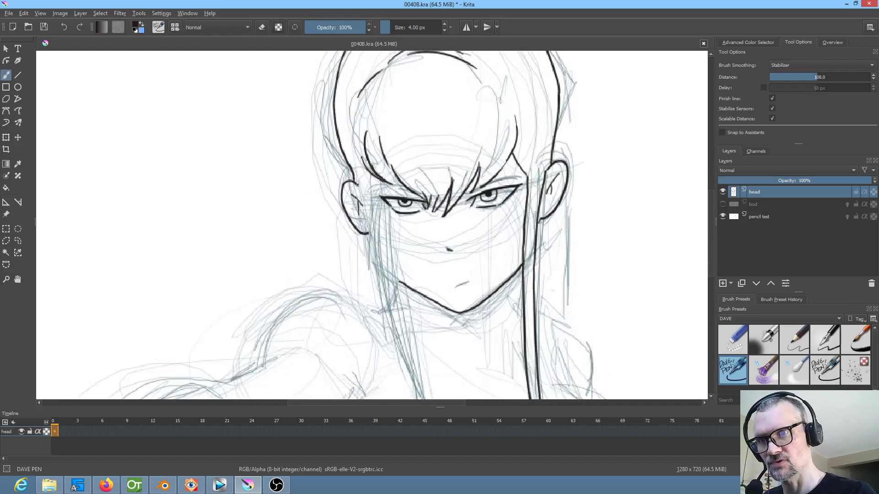
pyautogui.moveTo(359, 185)
pyautogui.mouseDown()
pyautogui.moveTo(313, 125)
pyautogui.moveTo(377, 366)
pyautogui.moveTo(483, 276)
pyautogui.moveTo(372, 309)
pyautogui.moveTo(363, 342)
pyautogui.moveTo(376, 325)
pyautogui.moveTo(361, 265)
pyautogui.mouseUp()
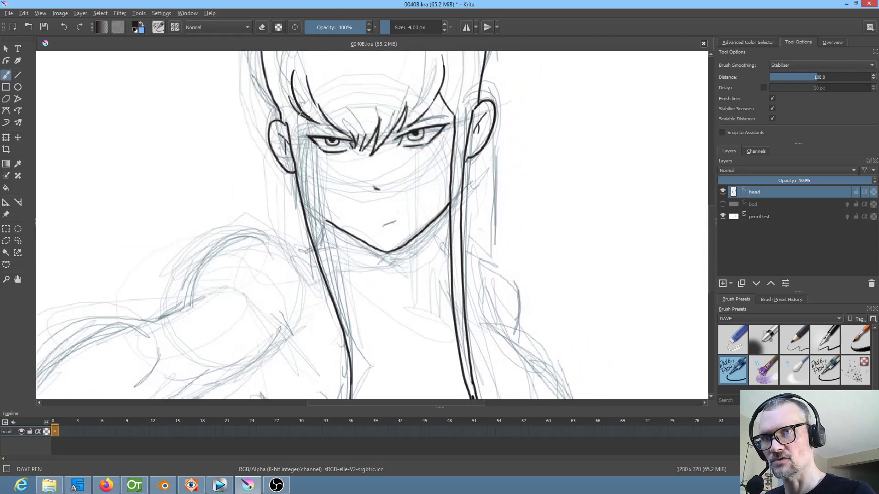
pyautogui.moveTo(302, 130)
pyautogui.mouseDown()
pyautogui.moveTo(358, 352)
pyautogui.moveTo(372, 244)
pyautogui.moveTo(368, 286)
pyautogui.mouseUp()
pyautogui.moveTo(425, 269)
pyautogui.mouseDown()
pyautogui.moveTo(407, 323)
pyautogui.moveTo(420, 331)
pyautogui.mouseUp()
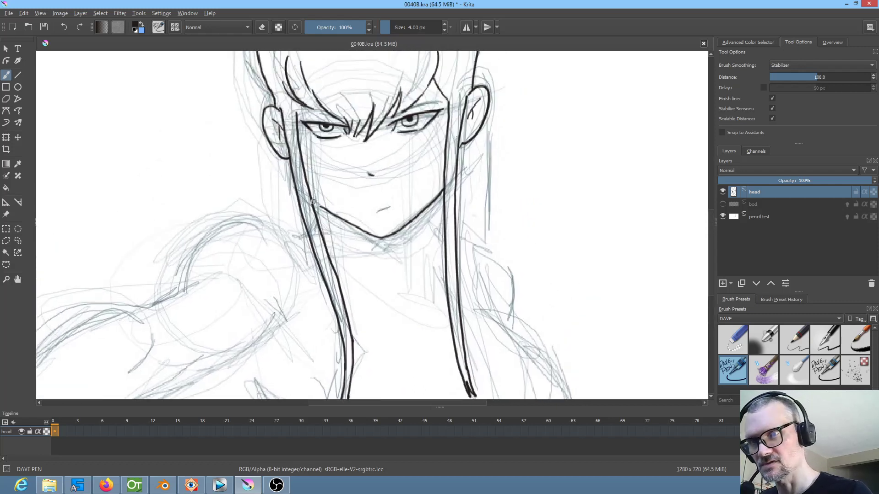
pyautogui.moveTo(348, 209); pyautogui.dragTo(389, 326)
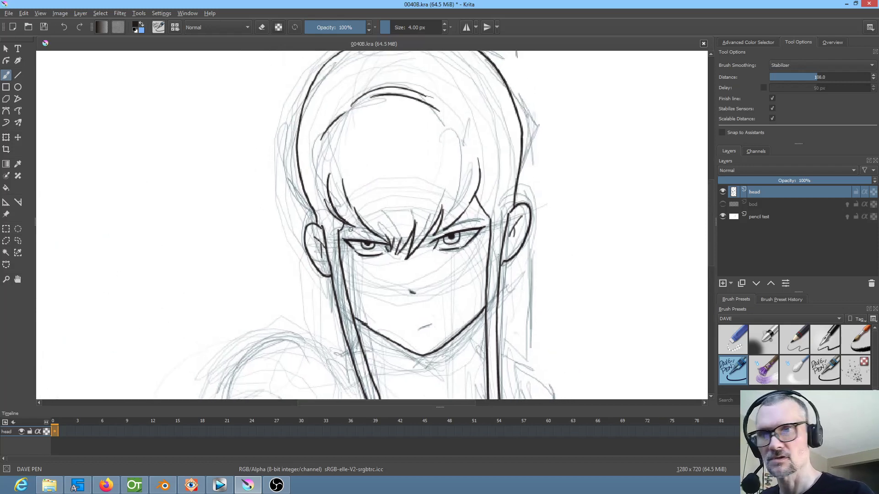
# Ink the small rounded bump of hair on top of the head
pyautogui.moveTo(542, 254); pyautogui.dragTo(514, 336)
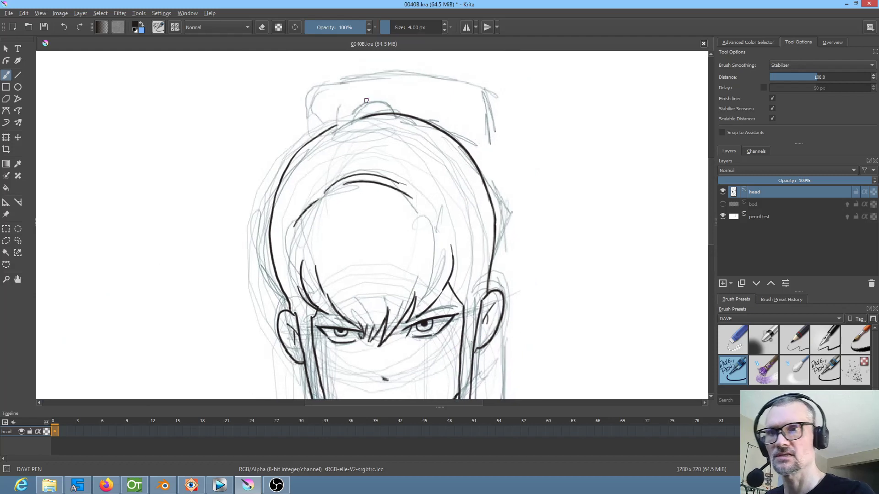
pyautogui.moveTo(352, 121); pyautogui.dragTo(382, 105)
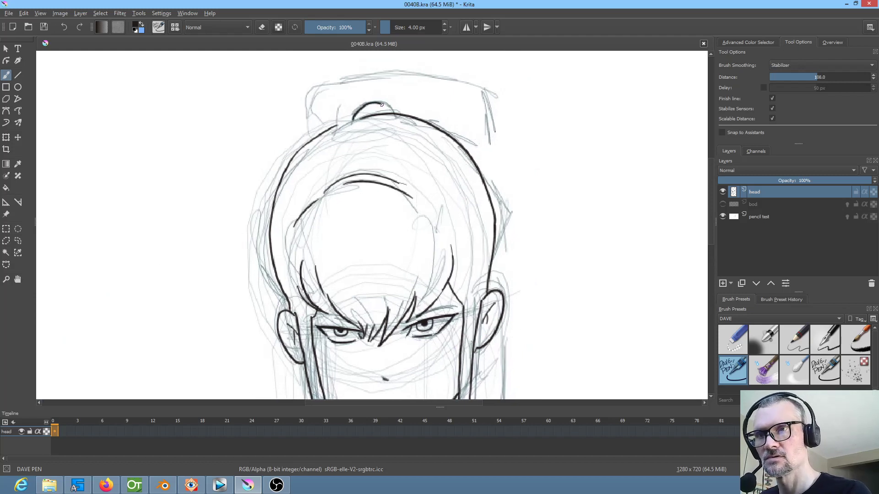
pyautogui.moveTo(320, 134)
pyautogui.mouseDown()
pyautogui.moveTo(324, 97)
pyautogui.moveTo(342, 86)
pyautogui.moveTo(419, 78)
pyautogui.moveTo(469, 86)
pyautogui.moveTo(481, 97)
pyautogui.moveTo(497, 220)
pyautogui.mouseUp()
# Ink the edge of the hair hanging behind the ear on the viewer's right, down to the shoulder
pyautogui.moveTo(552, 249); pyautogui.dragTo(520, 93)
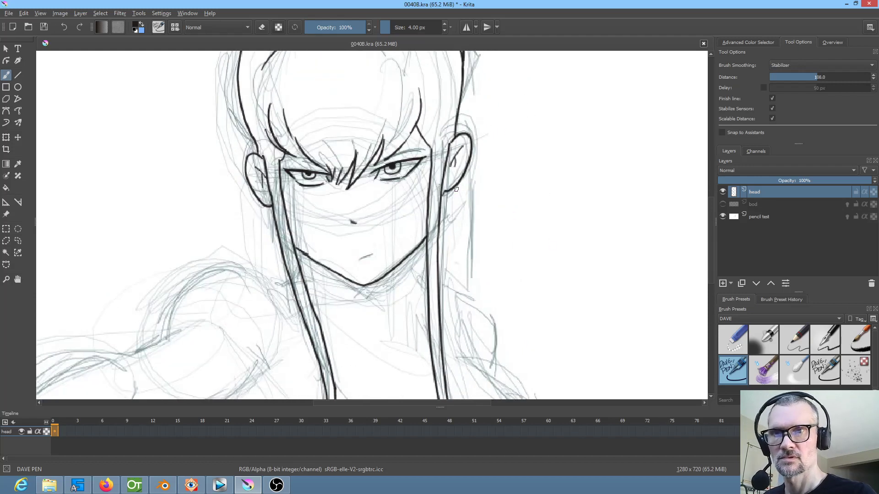
pyautogui.moveTo(455, 187); pyautogui.dragTo(459, 292)
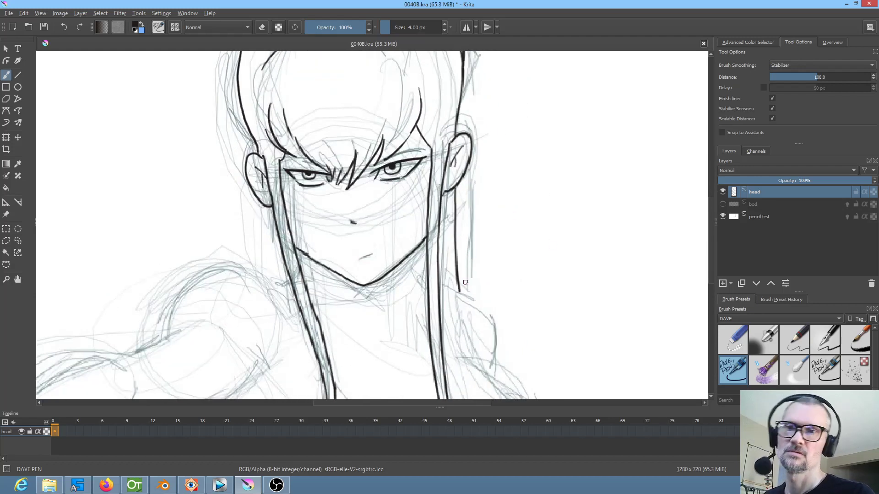
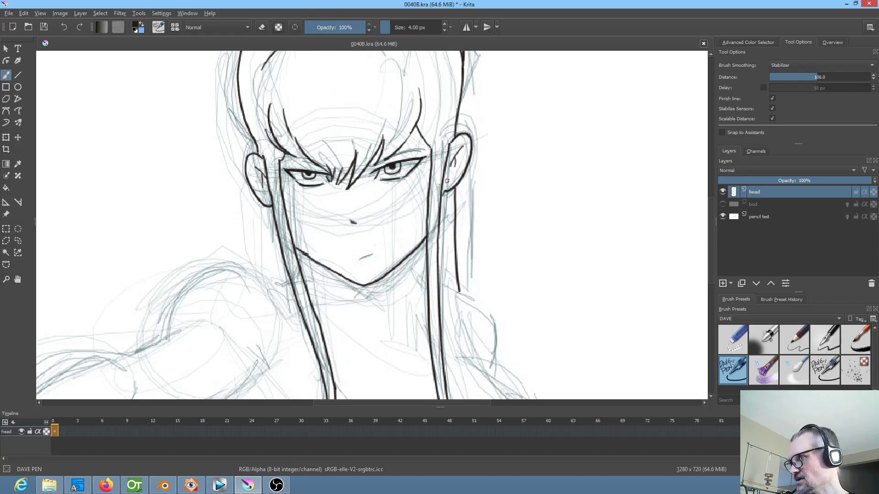
# Erase the hanging hair edge behind the ear on the viewer's right from the head layer and ink it as a full hair shape on the bod layer
pyautogui.press('e')
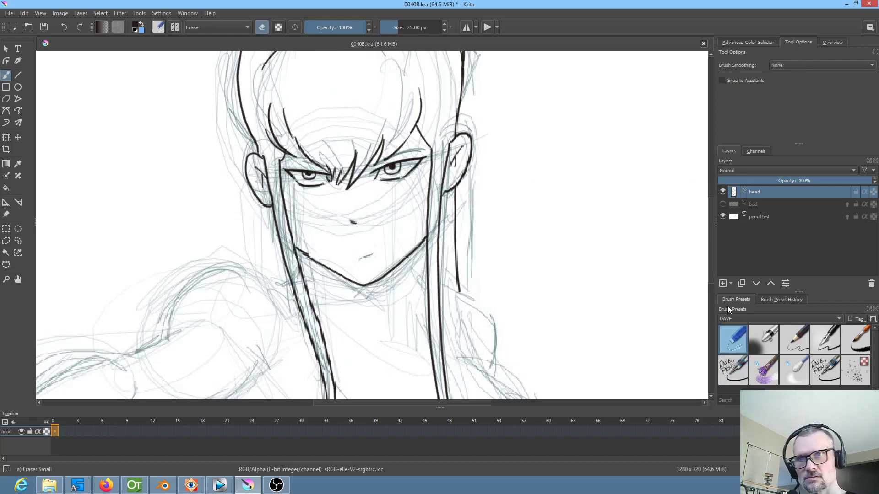
pyautogui.moveTo(455, 200); pyautogui.dragTo(463, 287)
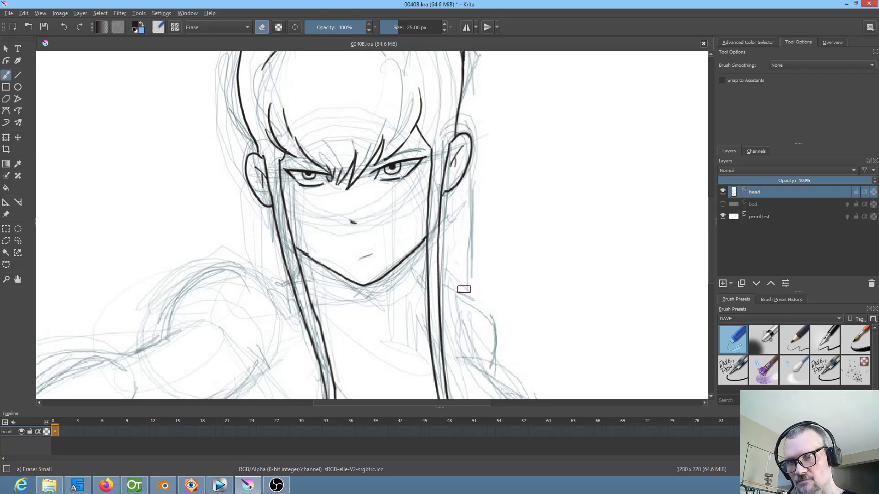
pyautogui.click(723, 204)
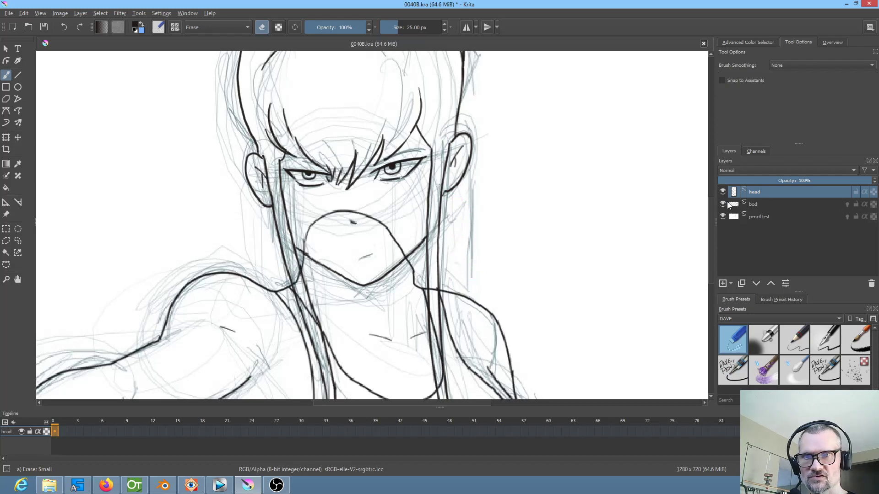
pyautogui.click(756, 204)
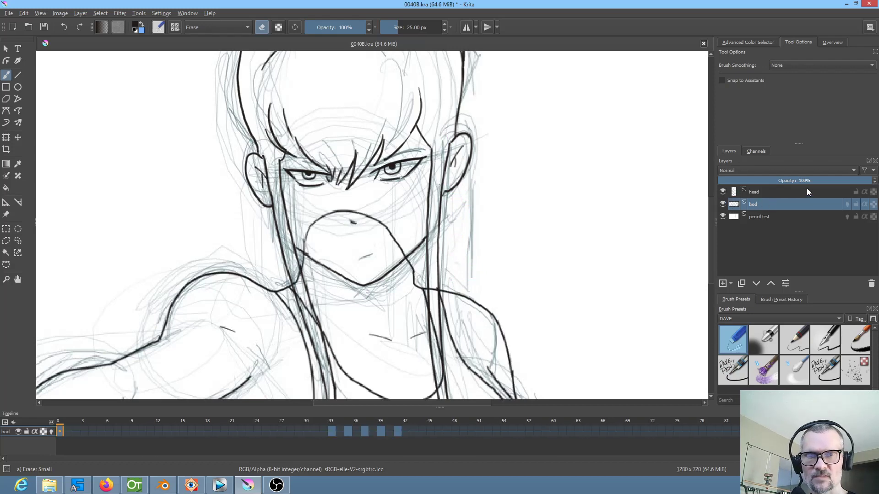
pyautogui.click(732, 369)
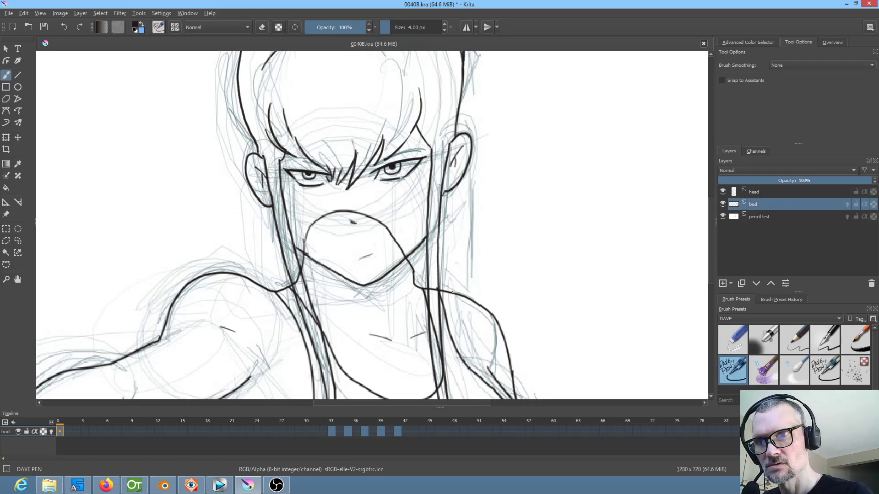
pyautogui.moveTo(462, 295)
pyautogui.mouseDown()
pyautogui.moveTo(449, 128)
pyautogui.moveTo(433, 115)
pyautogui.moveTo(406, 137)
pyautogui.moveTo(383, 223)
pyautogui.mouseUp()
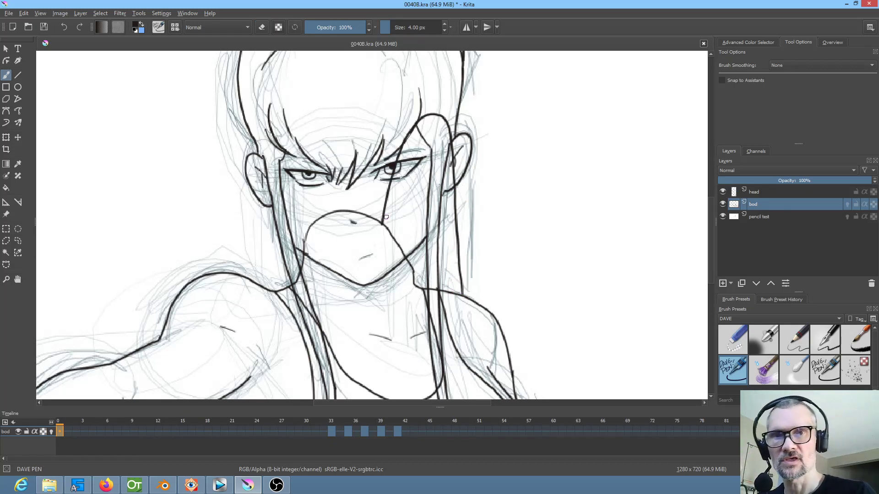
# Hide the bod layer, return to the head layer and save the file
pyautogui.click(723, 205)
pyautogui.moveTo(731, 212)
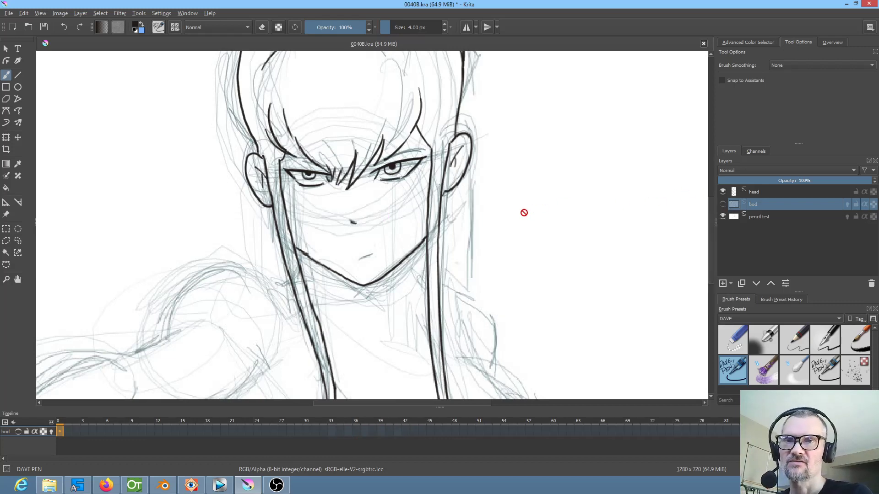
pyautogui.scroll(-2, 526, 214)
pyautogui.scroll(1, 531, 218)
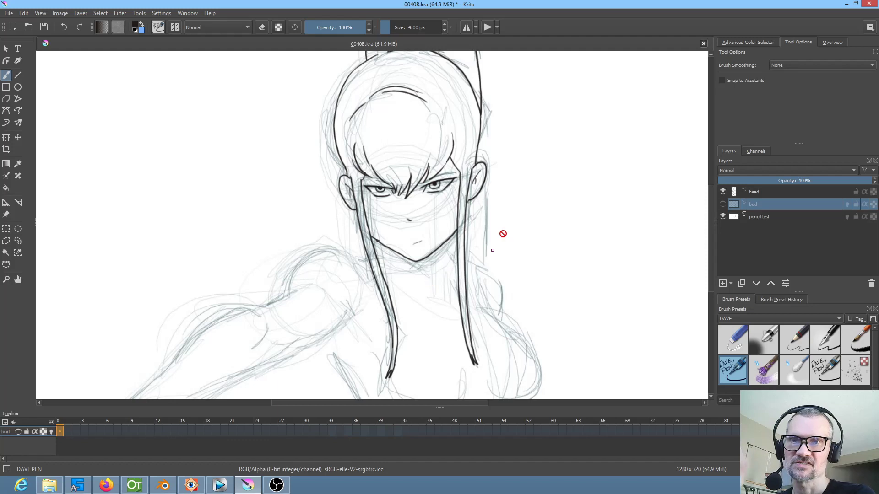
pyautogui.scroll(3, 441, 208)
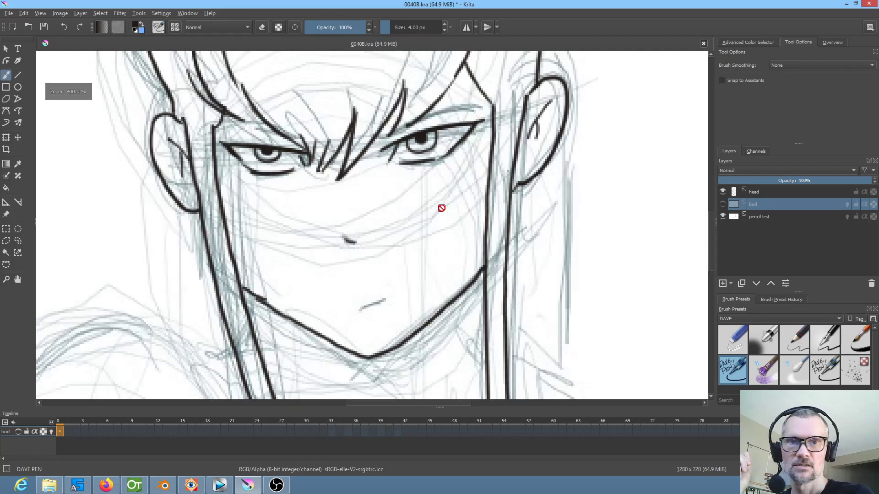
pyautogui.scroll(-1, 441, 208)
pyautogui.click(771, 195)
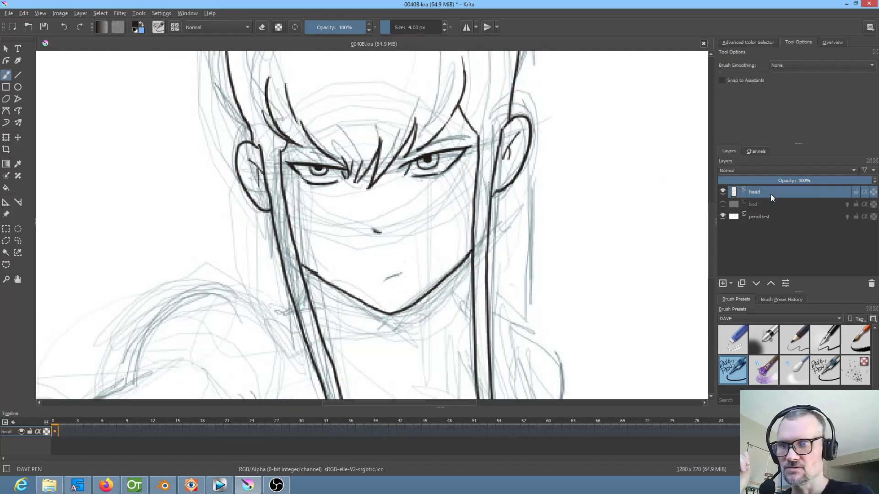
pyautogui.click(44, 27)
# Ink both eyebrows on the head layer over the pencil lines, mirroring the view for the one on the viewer's left
pyautogui.moveTo(403, 157)
pyautogui.mouseDown()
pyautogui.moveTo(466, 138)
pyautogui.moveTo(402, 156)
pyautogui.mouseUp()
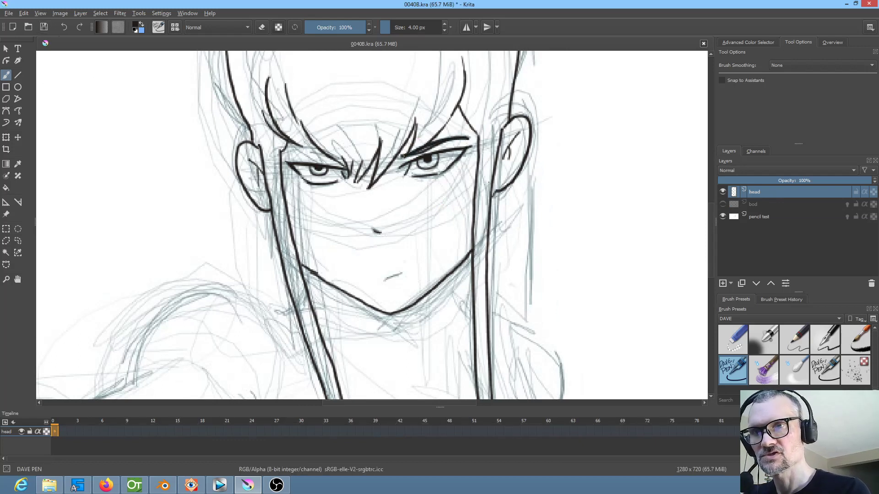
pyautogui.press('m')
pyautogui.moveTo(402, 164); pyautogui.dragTo(463, 151)
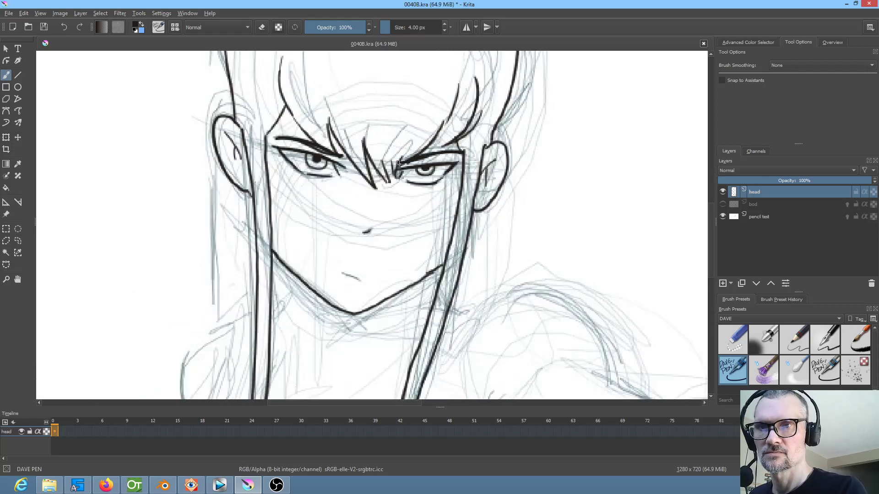
pyautogui.press('m')
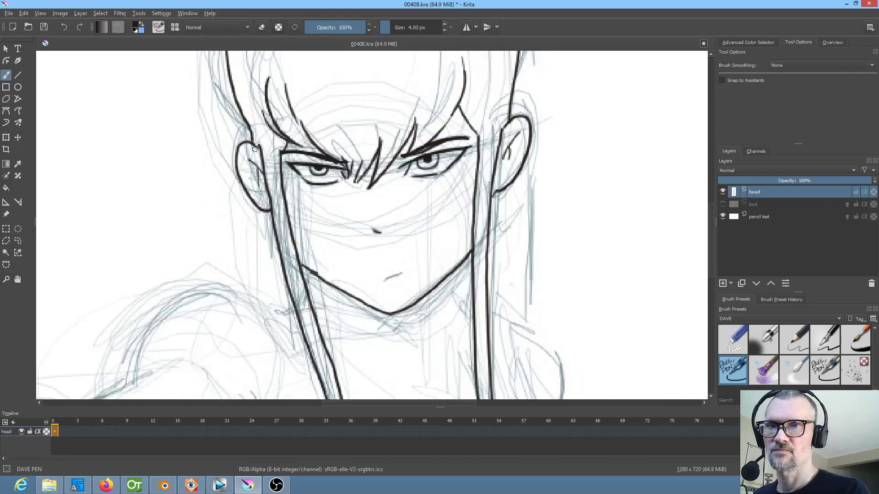
# Select the head, bod and pencil test layers so all three appear in the timeline, and make the timeline taller
pyautogui.scroll(-3, 588, 227)
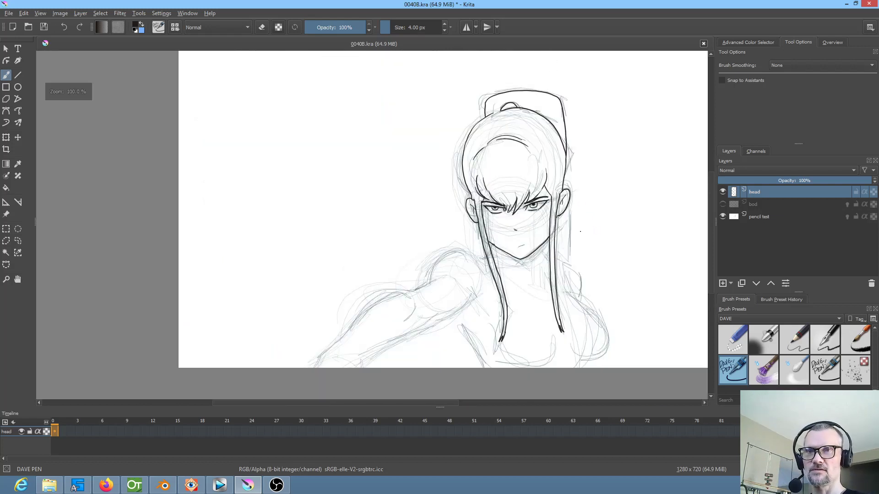
pyautogui.scroll(1, 582, 228)
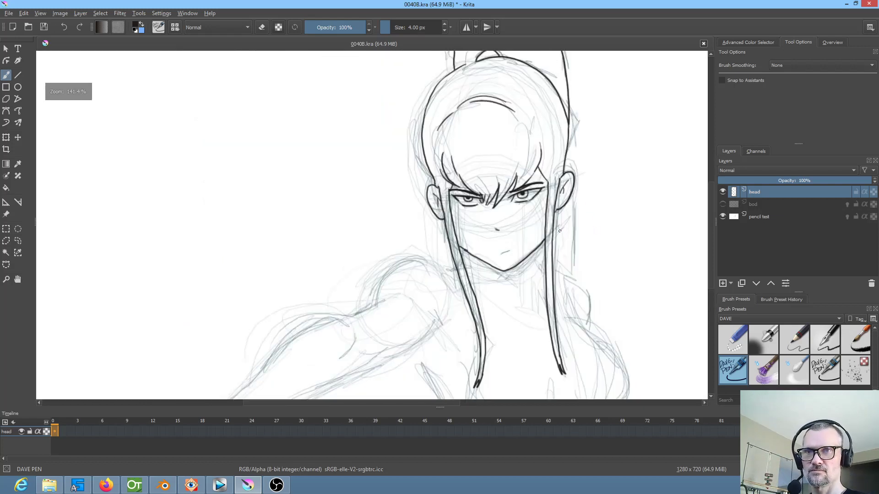
pyautogui.click(761, 220)
pyautogui.keyDown('shift'); pyautogui.click(764, 196); pyautogui.keyUp('shift')
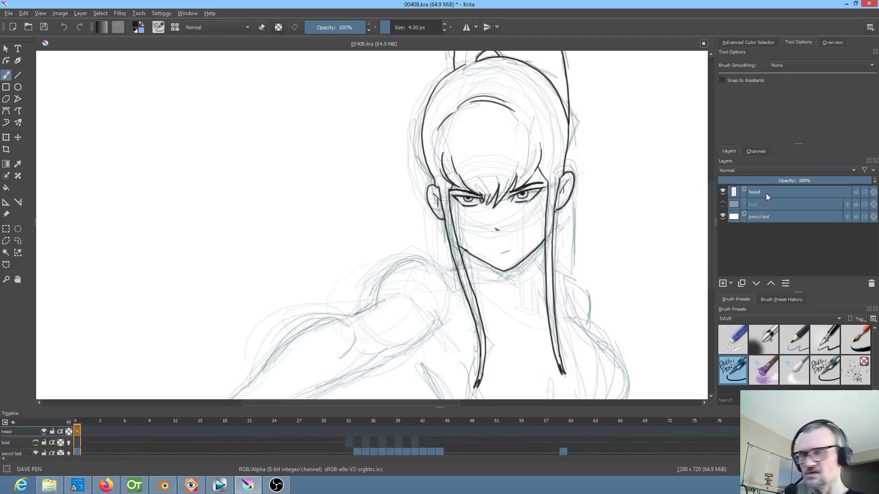
pyautogui.rightClick(765, 193)
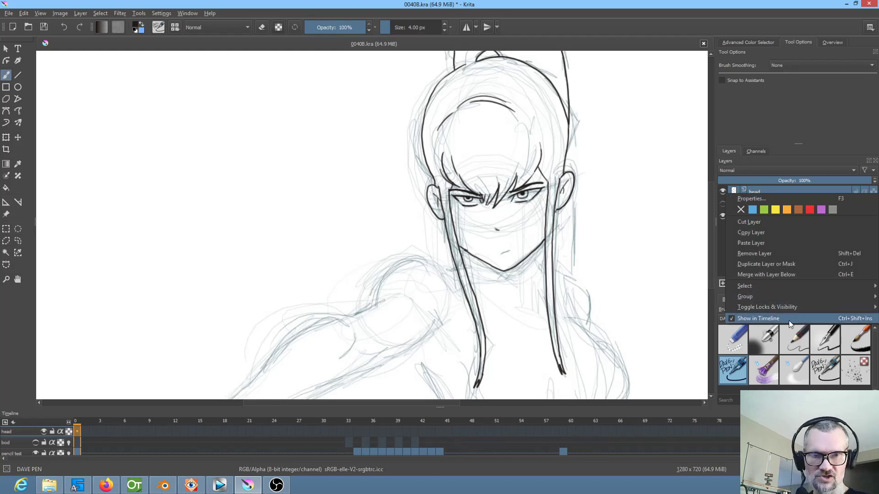
pyautogui.click(407, 414)
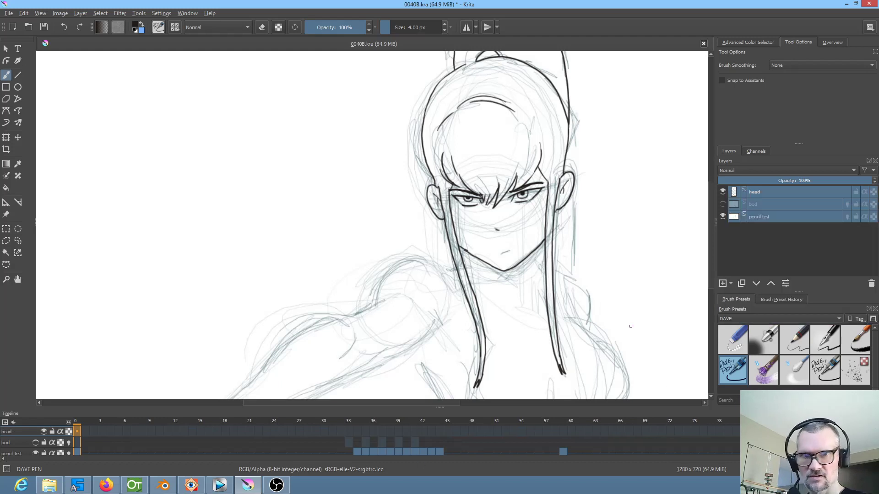
pyautogui.click(723, 204)
pyautogui.click(722, 204)
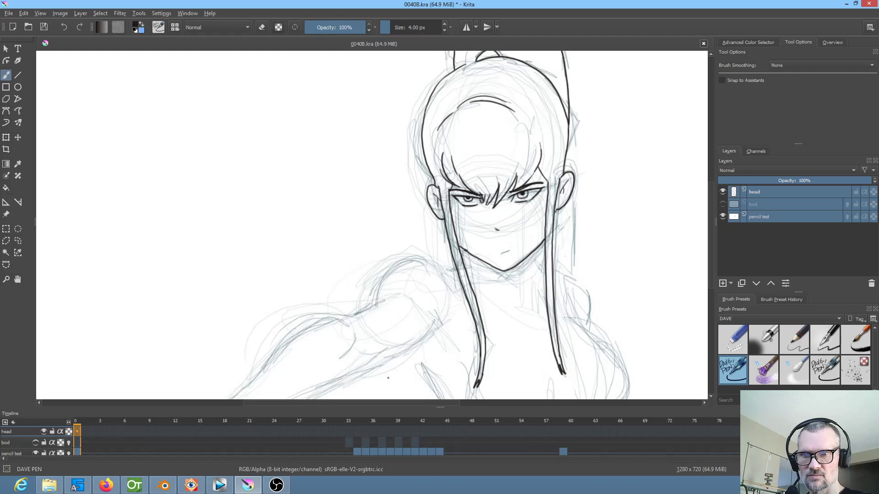
pyautogui.moveTo(438, 407)
pyautogui.mouseDown()
pyautogui.moveTo(440, 378)
pyautogui.moveTo(437, 398)
pyautogui.mouseUp()
# Compare the inked head with the pencil test on frames 33, 34 and 35
pyautogui.click(354, 446)
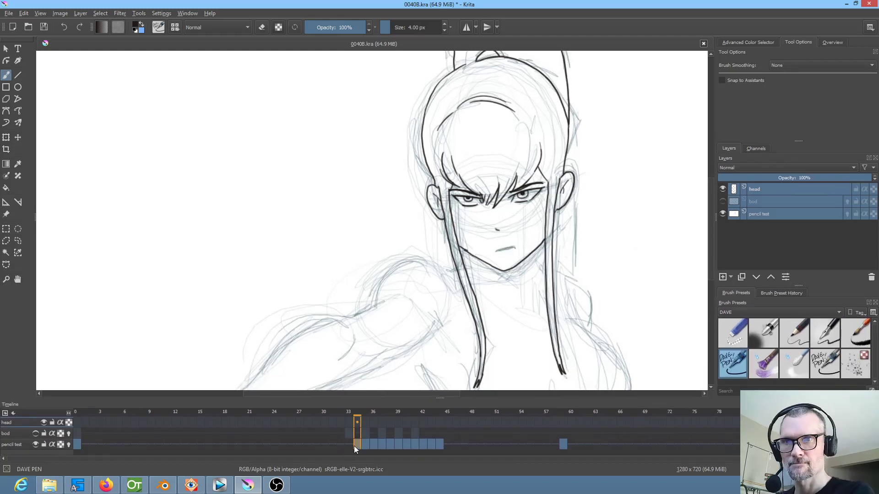
pyautogui.scroll(2, 565, 215)
pyautogui.scroll(-2, 564, 216)
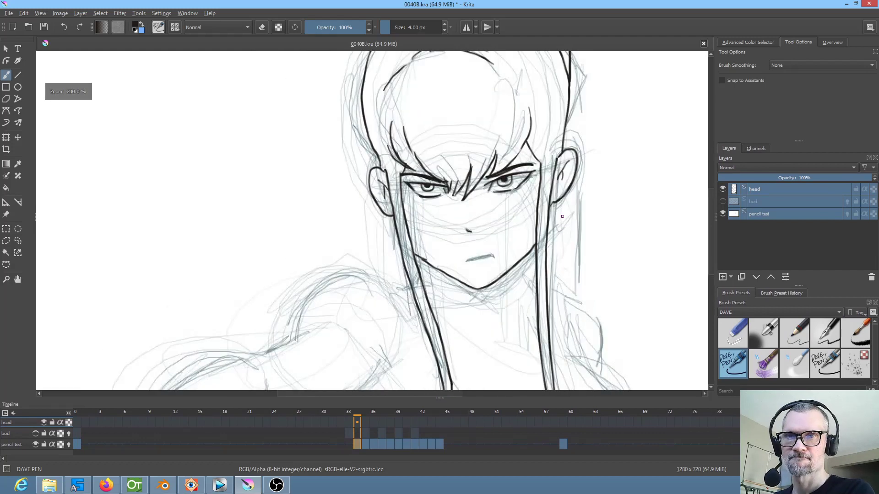
pyautogui.click(366, 444)
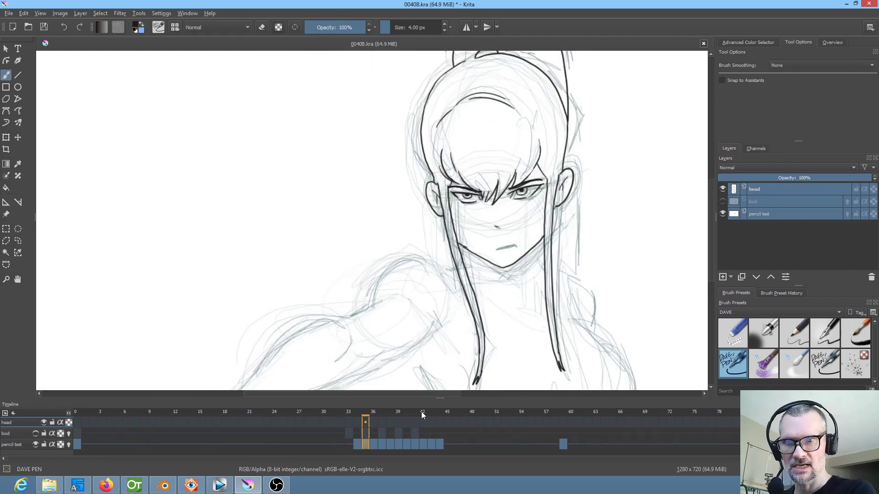
pyautogui.click(349, 433)
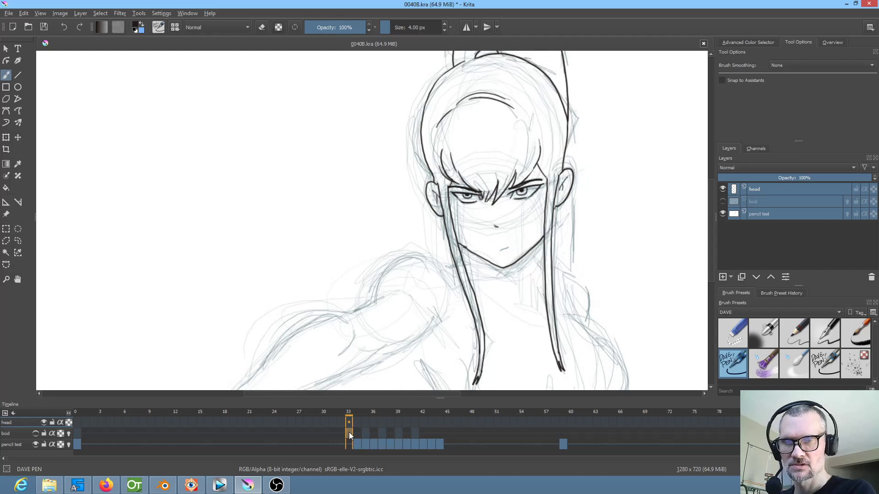
pyautogui.moveTo(317, 410); pyautogui.dragTo(358, 421)
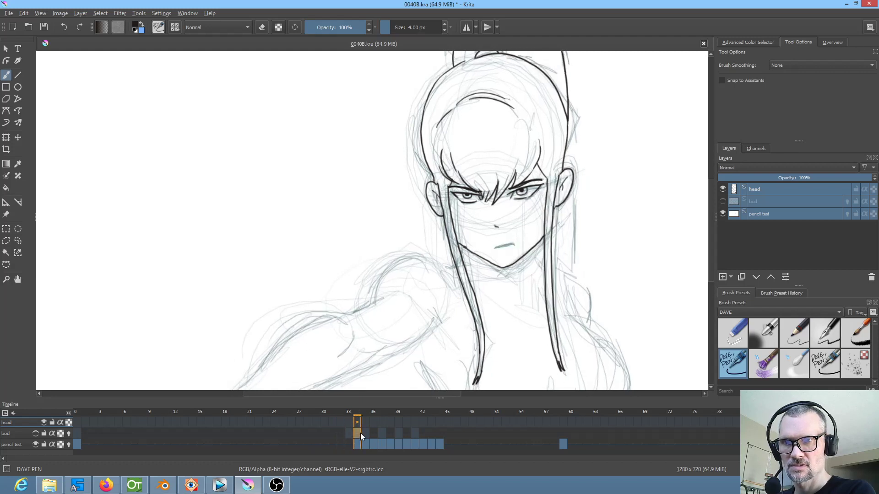
pyautogui.moveTo(357, 420); pyautogui.dragTo(349, 412)
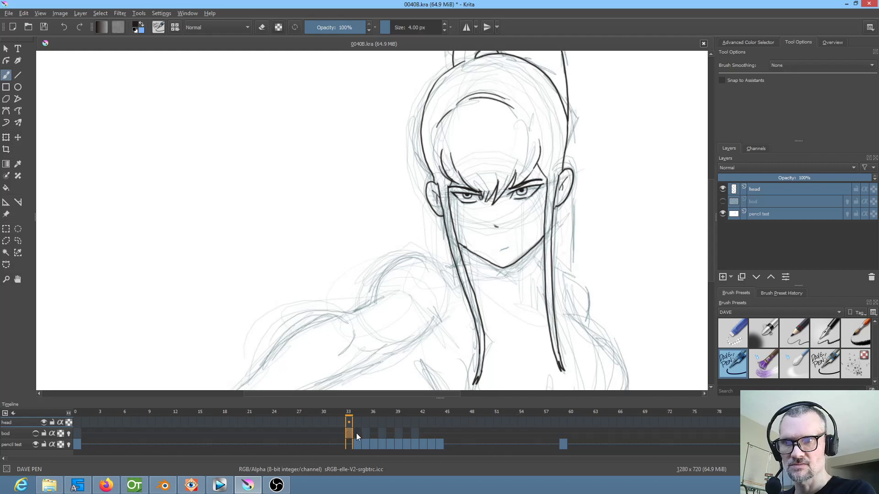
pyautogui.click(356, 433)
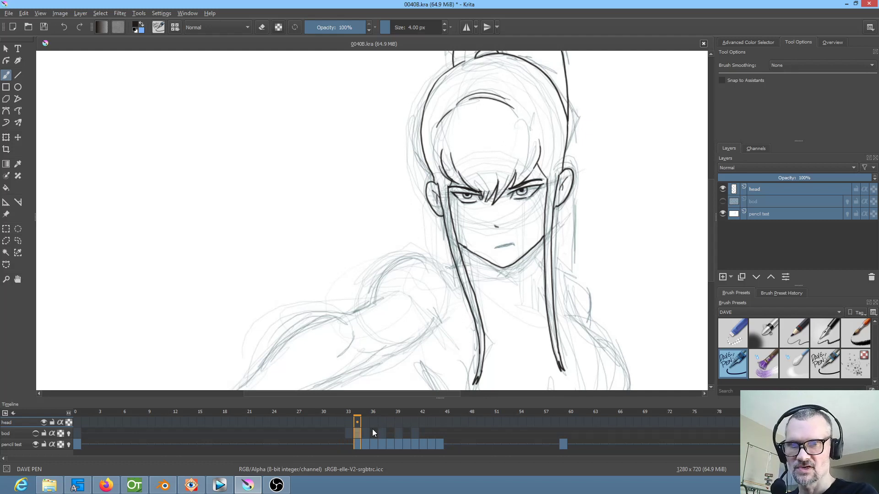
# Show the bod layer and check its ink against the pencil test on frames 31, 33 and 35
pyautogui.click(722, 202)
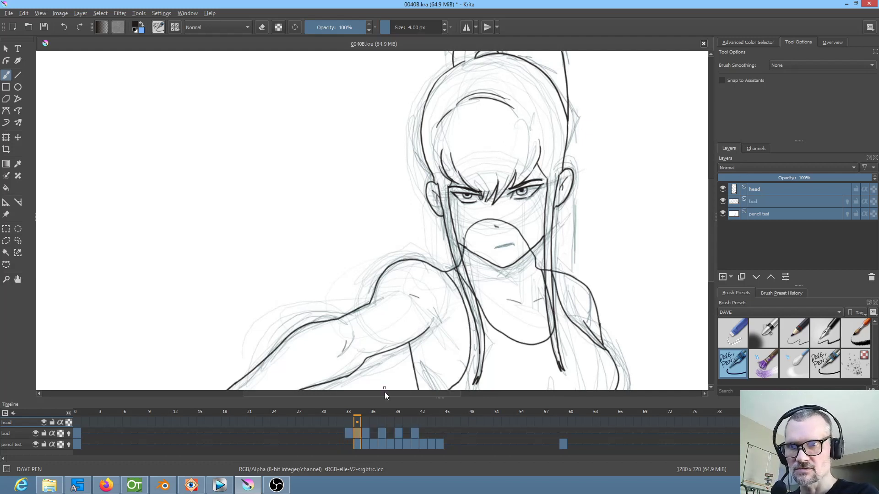
pyautogui.click(336, 432)
pyautogui.click(349, 433)
pyautogui.click(339, 433)
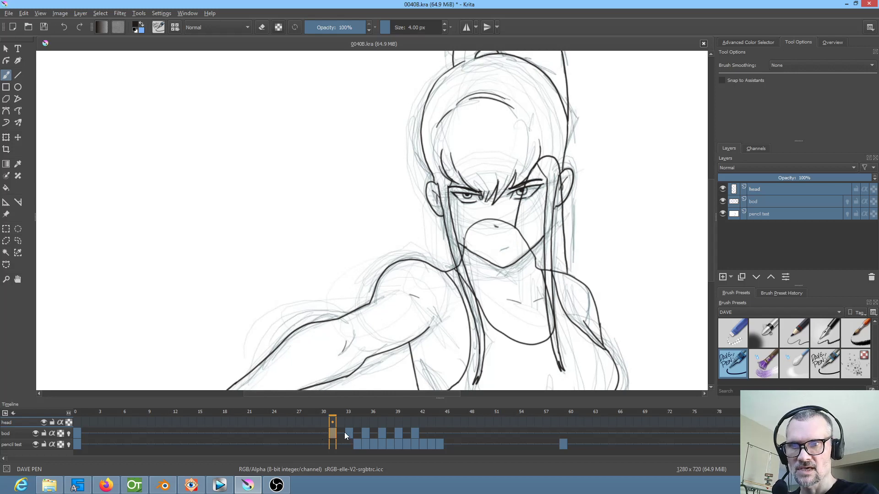
pyautogui.click(348, 433)
pyautogui.click(366, 433)
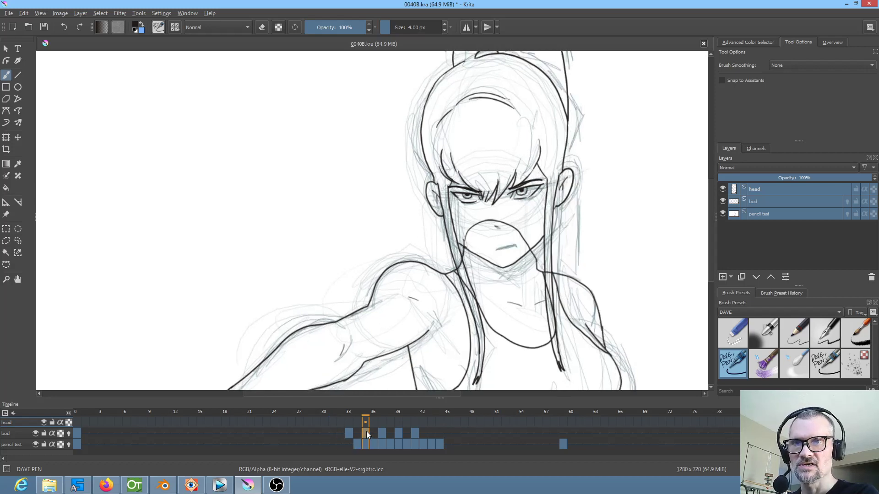
# On the head layer, create a keyframe at frame 0 and a blank keyframe at frame 35
pyautogui.scroll(3, 569, 187)
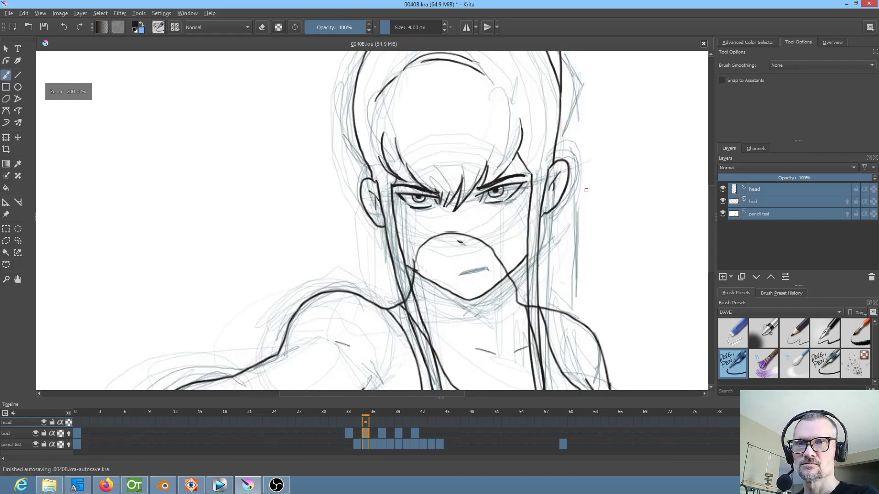
pyautogui.moveTo(579, 212); pyautogui.dragTo(610, 210)
pyautogui.click(782, 191)
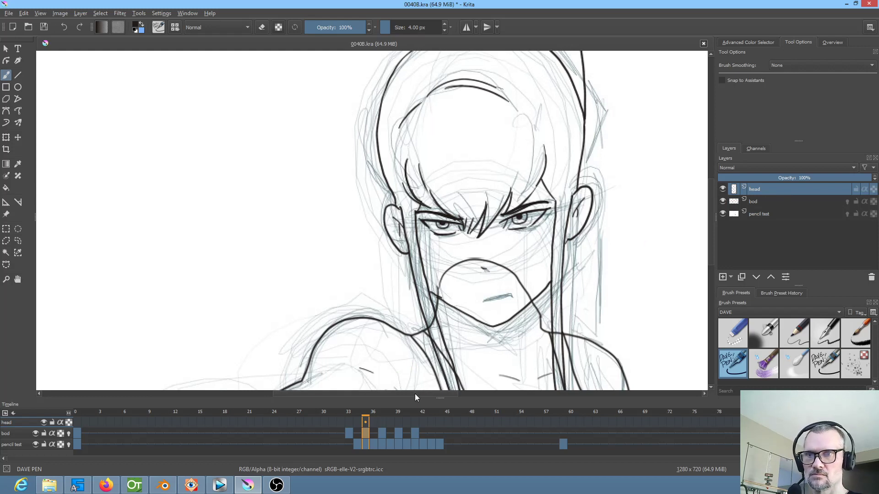
pyautogui.click(76, 421)
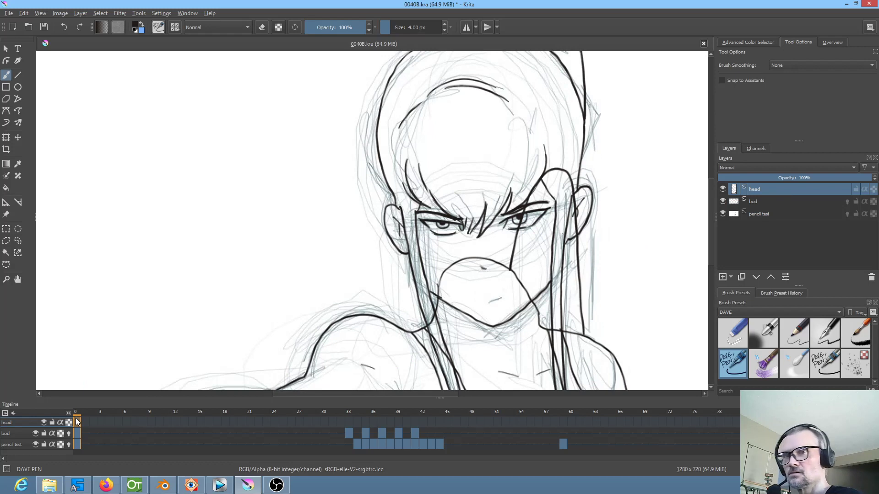
pyautogui.click(360, 421)
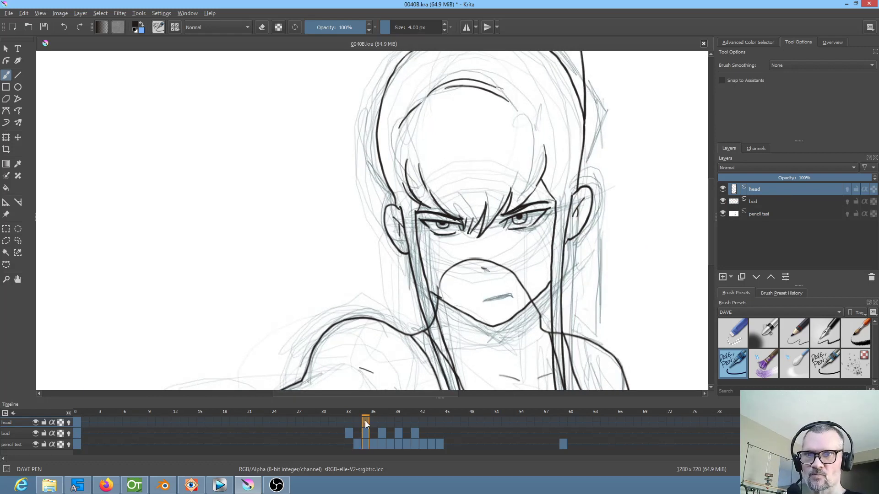
pyautogui.scroll(-2, 590, 206)
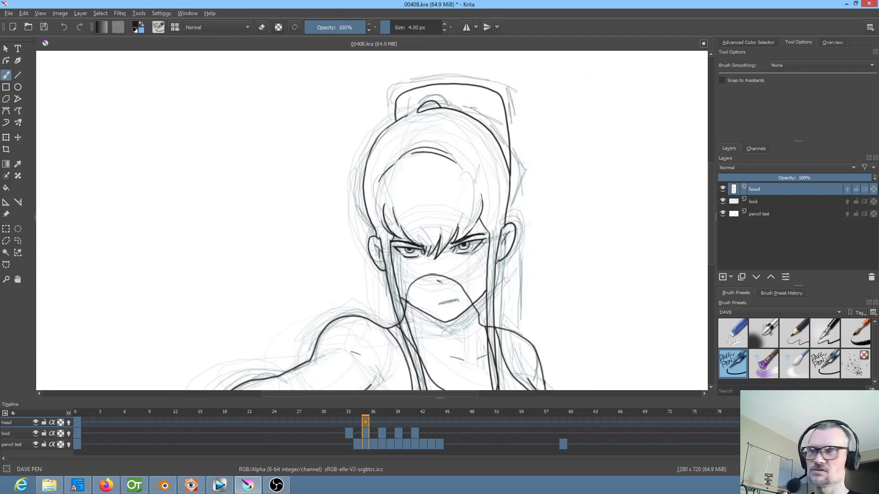
pyautogui.press('Delete')
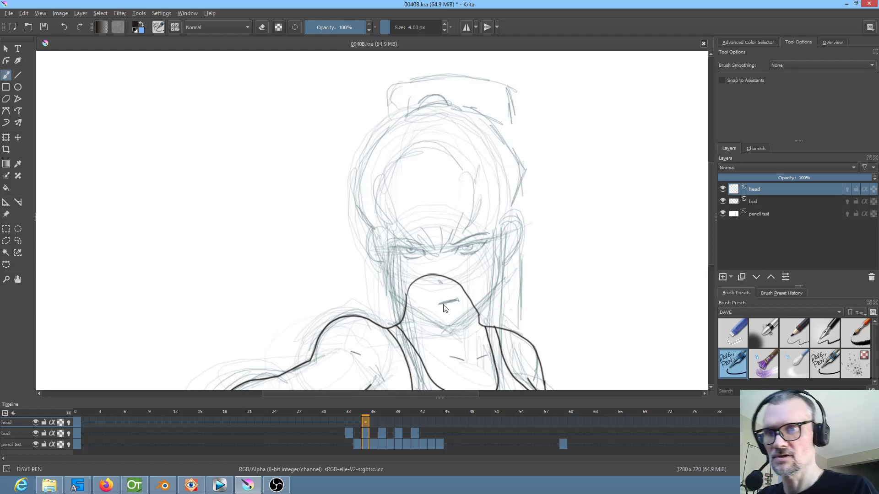
# Turn on onion skins for the head layer and hide the bod layer, staying on frame 35
pyautogui.click(70, 423)
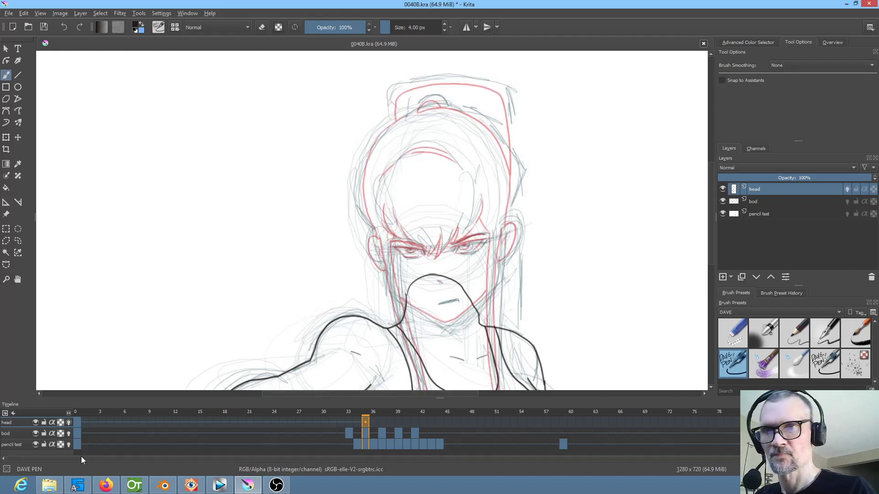
pyautogui.moveTo(493, 260); pyautogui.dragTo(498, 240)
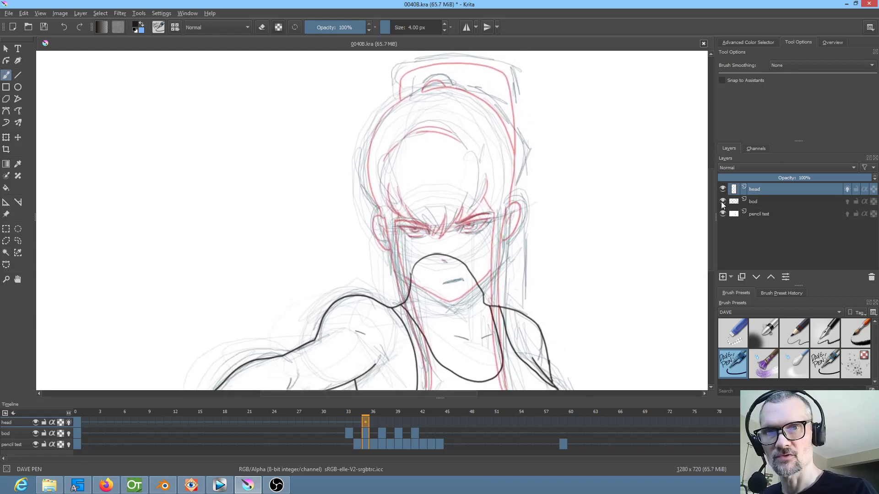
pyautogui.click(723, 203)
pyautogui.scroll(5, 525, 284)
pyautogui.moveTo(551, 270); pyautogui.dragTo(551, 279)
pyautogui.click(374, 421)
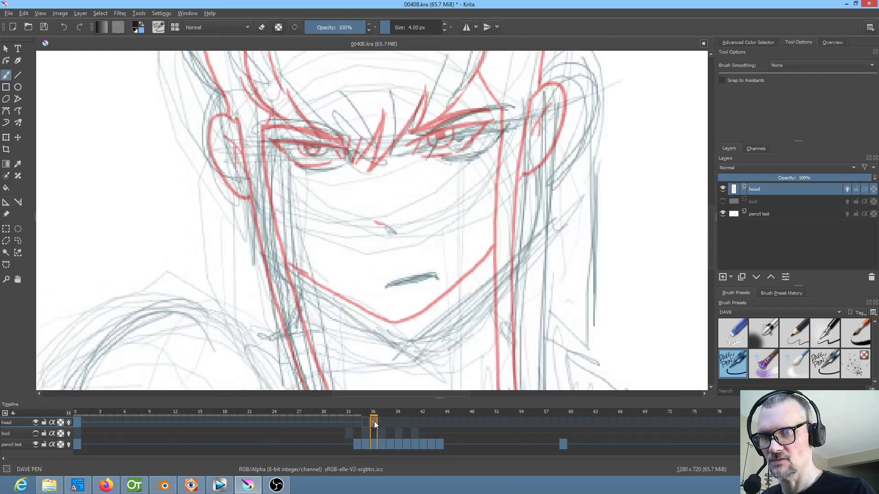
pyautogui.click(365, 421)
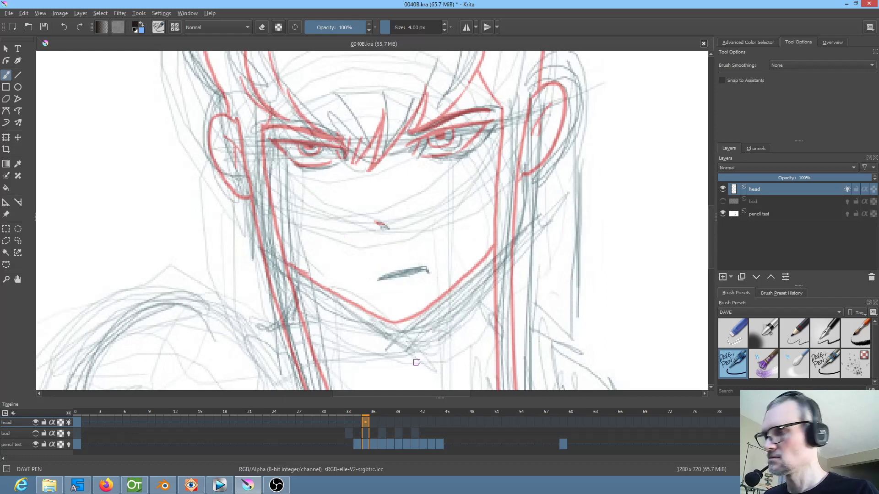
# Ink the jawline at frame 35 just below the onion-skinned jaw, flipping frames to judge the shift and redoing the first stroke
pyautogui.press('Left')
pyautogui.press('Right')
pyautogui.press('Left')
pyautogui.press('Right')
pyautogui.press('Left')
pyautogui.press('Right')
pyautogui.moveTo(292, 275)
pyautogui.mouseDown()
pyautogui.moveTo(386, 330)
pyautogui.moveTo(435, 319)
pyautogui.mouseUp()
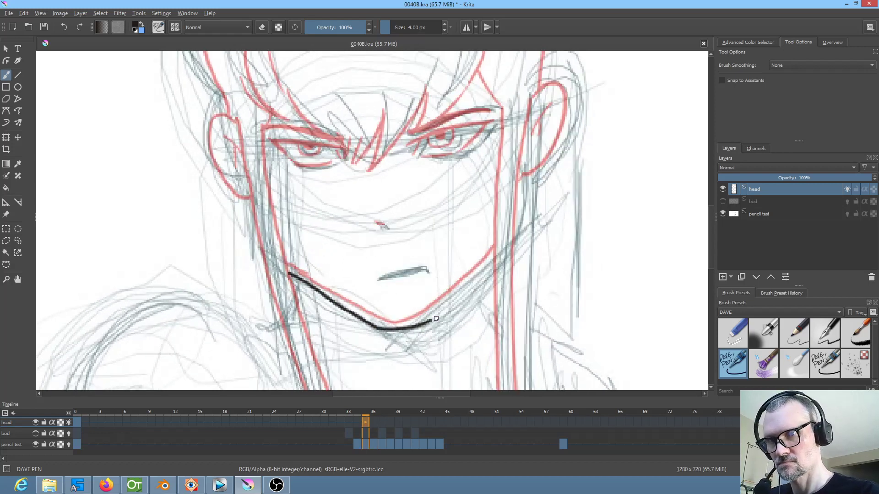
pyautogui.hotkey('ctrl', 'z')
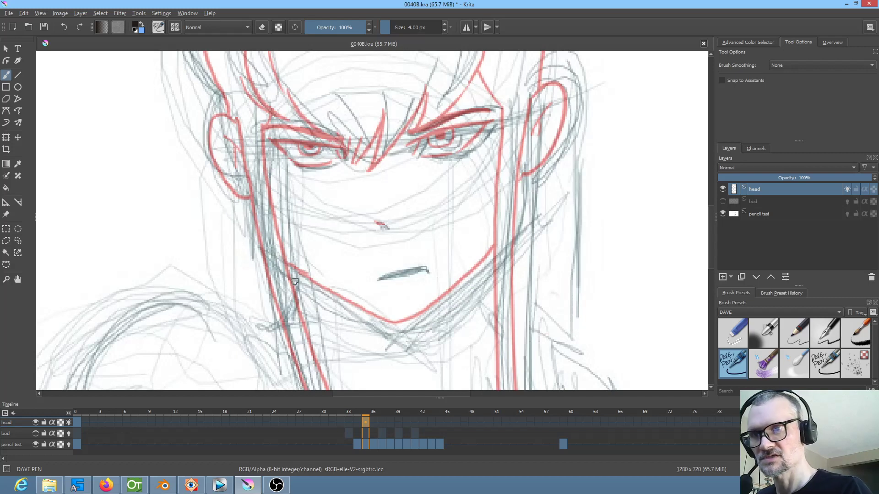
pyautogui.moveTo(307, 284)
pyautogui.mouseDown()
pyautogui.moveTo(393, 329)
pyautogui.moveTo(430, 315)
pyautogui.moveTo(488, 262)
pyautogui.mouseUp()
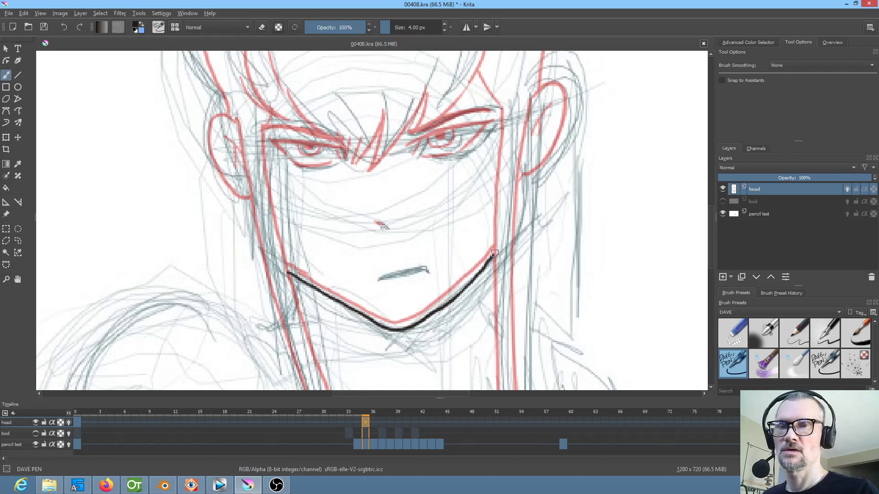
# Ink thick upper eyelid lines and inner corners for both eyes at frame 35
pyautogui.moveTo(506, 189); pyautogui.dragTo(490, 255)
pyautogui.moveTo(436, 264); pyautogui.dragTo(518, 185)
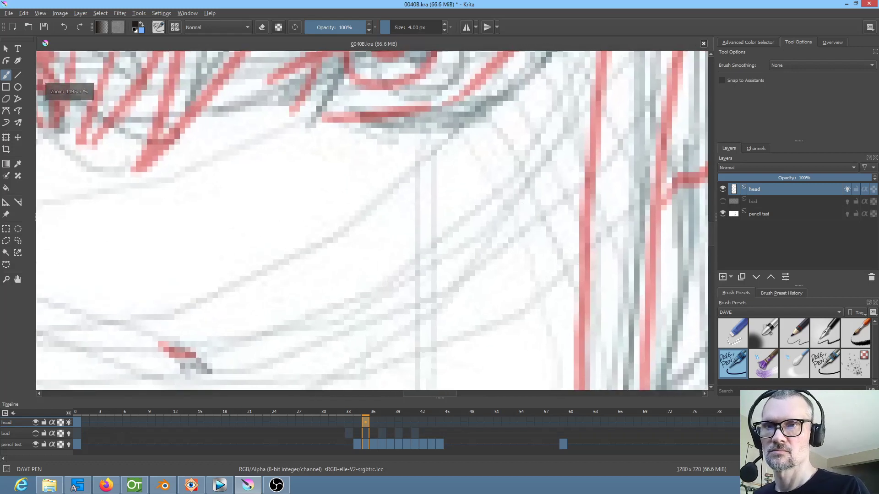
pyautogui.moveTo(460, 214); pyautogui.dragTo(452, 289)
pyautogui.scroll(-4, 451, 289)
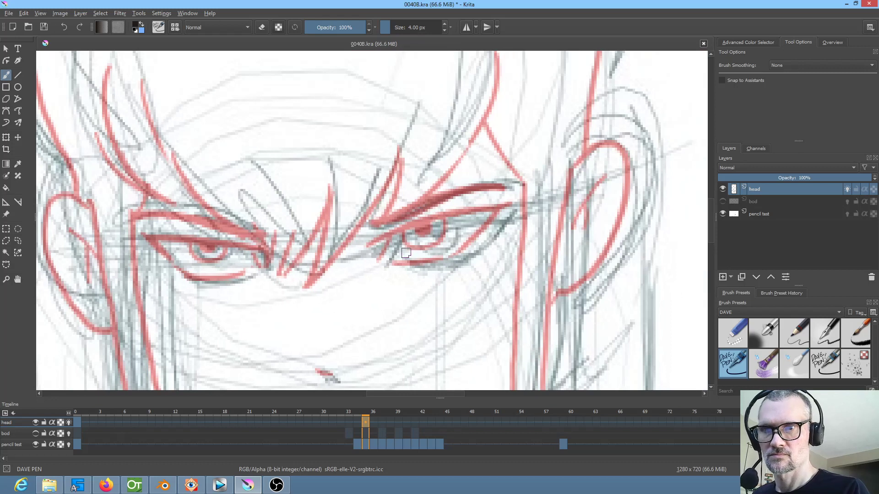
pyautogui.moveTo(386, 264)
pyautogui.mouseDown()
pyautogui.moveTo(399, 238)
pyautogui.moveTo(523, 207)
pyautogui.mouseUp()
pyautogui.moveTo(263, 248)
pyautogui.mouseDown()
pyautogui.moveTo(146, 233)
pyautogui.moveTo(153, 227)
pyautogui.moveTo(138, 235)
pyautogui.moveTo(236, 246)
pyautogui.mouseUp()
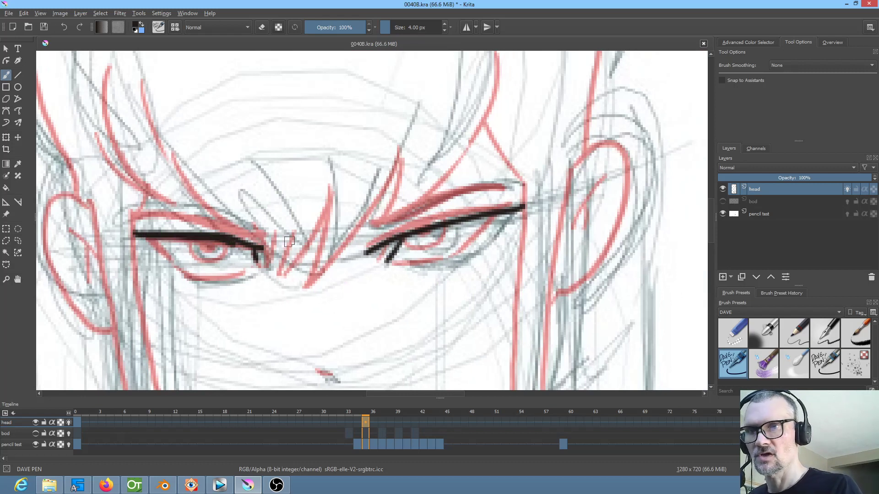
pyautogui.moveTo(390, 242); pyautogui.dragTo(526, 207)
pyautogui.moveTo(249, 249); pyautogui.dragTo(254, 264)
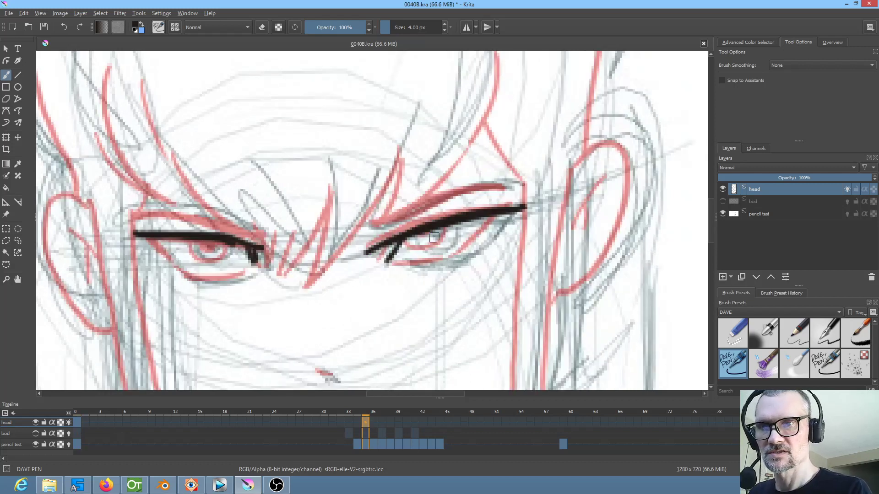
# Ink the irises, pupils and lower eyelids of both eyes, offset slightly from the previous head drawing
pyautogui.moveTo(427, 233)
pyautogui.mouseDown()
pyautogui.moveTo(477, 215)
pyautogui.moveTo(413, 234)
pyautogui.moveTo(453, 244)
pyautogui.moveTo(458, 223)
pyautogui.mouseUp()
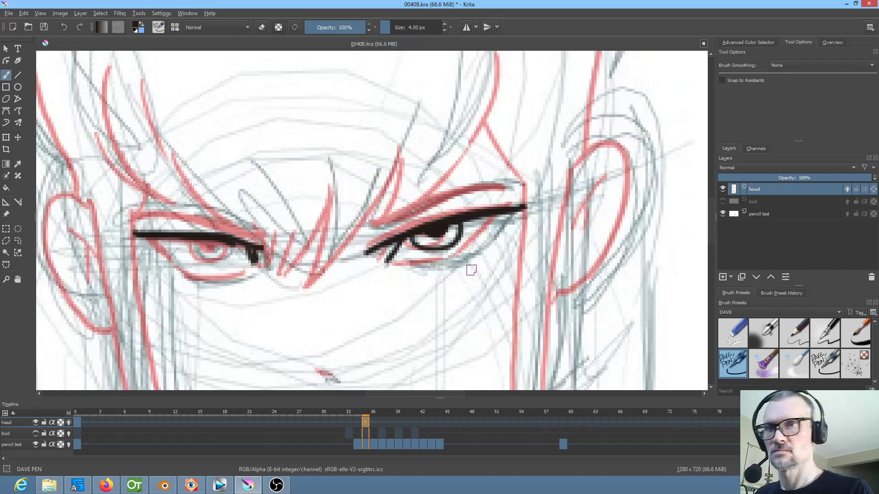
pyautogui.moveTo(206, 238)
pyautogui.mouseDown()
pyautogui.moveTo(192, 251)
pyautogui.moveTo(230, 242)
pyautogui.mouseUp()
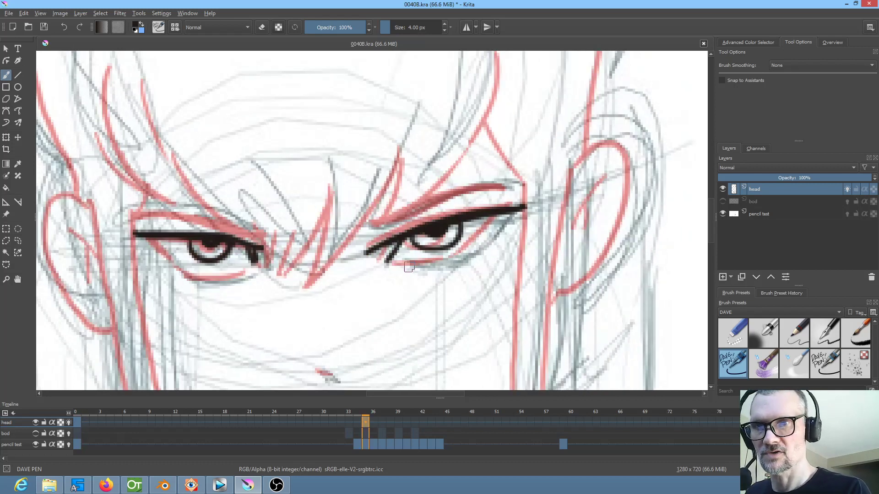
pyautogui.moveTo(409, 267)
pyautogui.mouseDown()
pyautogui.moveTo(464, 263)
pyautogui.moveTo(449, 265)
pyautogui.moveTo(488, 242)
pyautogui.mouseUp()
pyautogui.moveTo(517, 207); pyautogui.dragTo(501, 234)
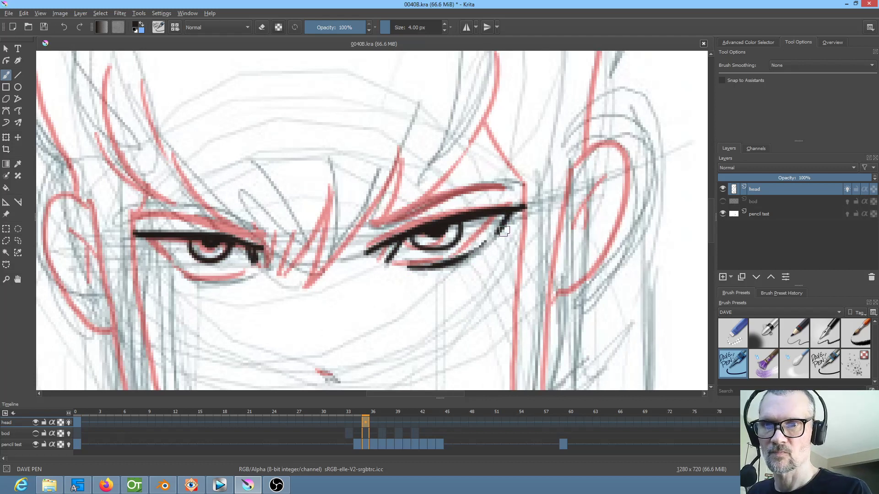
pyautogui.moveTo(151, 241)
pyautogui.mouseDown()
pyautogui.moveTo(202, 277)
pyautogui.moveTo(255, 265)
pyautogui.mouseUp()
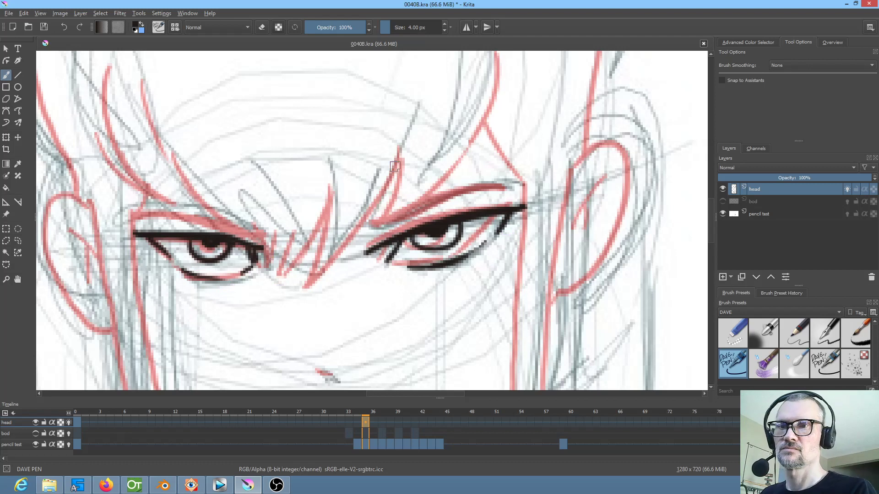
# Ink the jagged fringe strands falling between the eyes, comparing them with the previous head keyframe
pyautogui.press('Left')
pyautogui.press('Right')
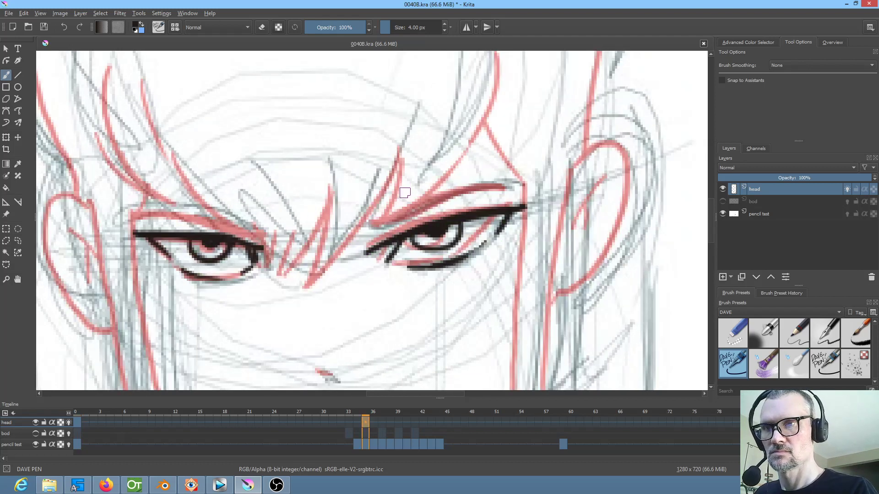
pyautogui.moveTo(408, 150)
pyautogui.mouseDown()
pyautogui.moveTo(362, 228)
pyautogui.moveTo(312, 282)
pyautogui.moveTo(325, 199)
pyautogui.moveTo(289, 265)
pyautogui.moveTo(274, 274)
pyautogui.moveTo(275, 230)
pyautogui.mouseUp()
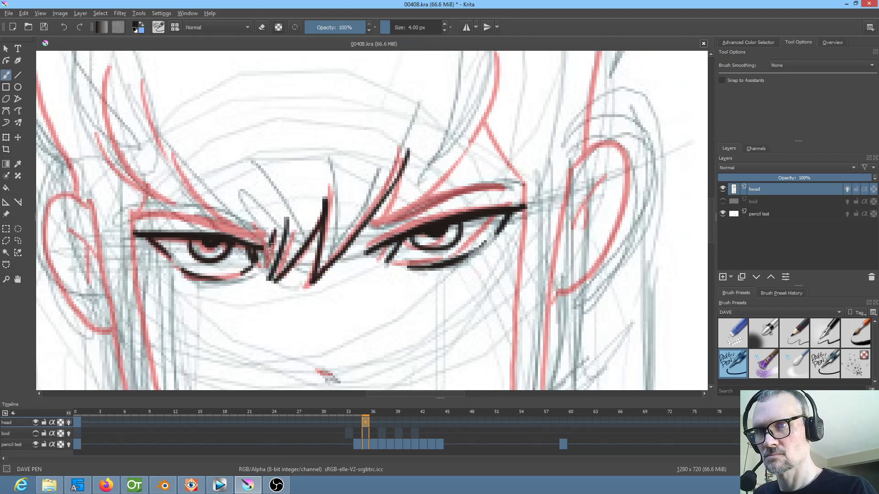
pyautogui.press('Left')
pyautogui.press('Right')
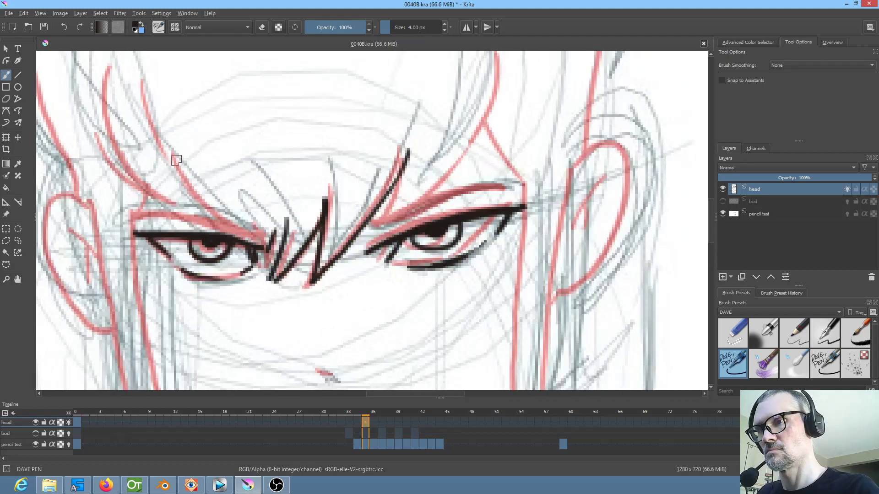
# Ink the curved fringe strands sweeping down above the eye on the left side of the face
pyautogui.moveTo(181, 140); pyautogui.dragTo(209, 190)
pyautogui.moveTo(152, 94)
pyautogui.mouseDown()
pyautogui.moveTo(182, 189)
pyautogui.moveTo(183, 172)
pyautogui.moveTo(237, 260)
pyautogui.mouseUp()
pyautogui.press('Left')
pyautogui.press('Right')
pyautogui.moveTo(112, 111); pyautogui.dragTo(147, 212)
pyautogui.press('Left')
pyautogui.press('Right')
# Ink the outlines and inner fold lines of both ears
pyautogui.moveTo(92, 221)
pyautogui.mouseDown()
pyautogui.moveTo(64, 223)
pyautogui.moveTo(54, 252)
pyautogui.moveTo(67, 315)
pyautogui.moveTo(124, 358)
pyautogui.mouseUp()
pyautogui.moveTo(599, 178)
pyautogui.mouseDown()
pyautogui.moveTo(636, 165)
pyautogui.moveTo(650, 187)
pyautogui.moveTo(649, 233)
pyautogui.moveTo(621, 304)
pyautogui.moveTo(582, 329)
pyautogui.mouseUp()
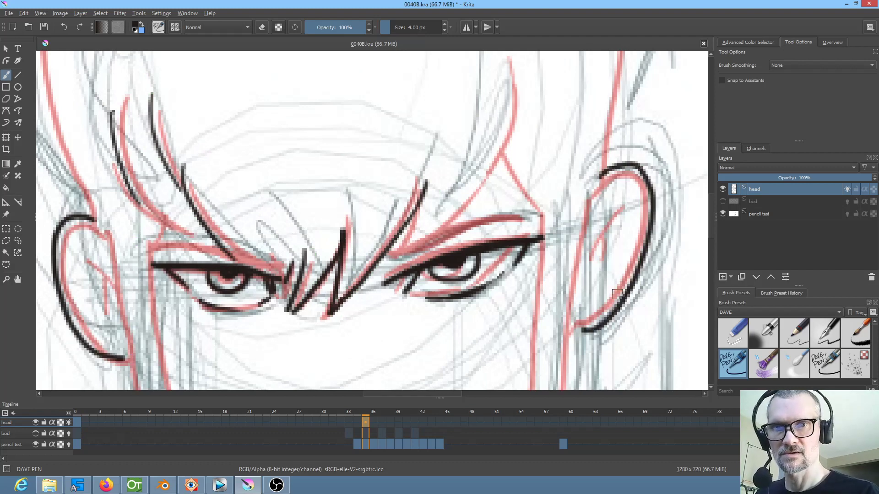
pyautogui.moveTo(625, 204); pyautogui.dragTo(585, 264)
pyautogui.moveTo(601, 233); pyautogui.dragTo(603, 260)
pyautogui.moveTo(83, 259); pyautogui.dragTo(112, 281)
pyautogui.moveTo(96, 270); pyautogui.dragTo(101, 289)
# Ink the broken highlight arc across the hair above the forehead
pyautogui.moveTo(305, 267); pyautogui.dragTo(357, 109)
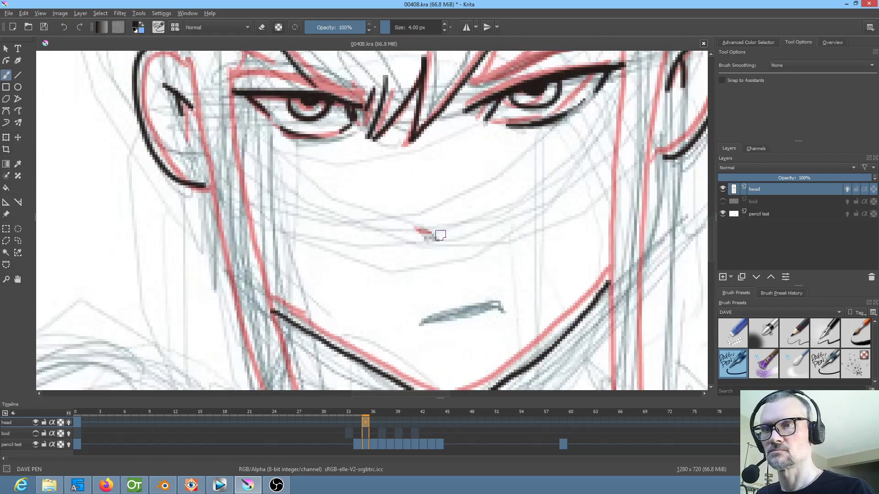
pyautogui.scroll(-4, 470, 231)
pyautogui.moveTo(488, 262)
pyautogui.mouseDown()
pyautogui.moveTo(461, 271)
pyautogui.moveTo(476, 260)
pyautogui.mouseUp()
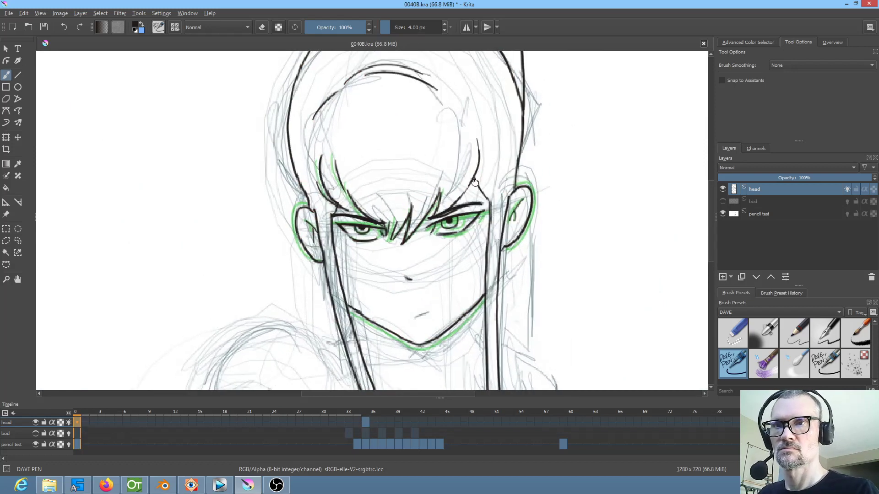
pyautogui.scroll(4, 489, 219)
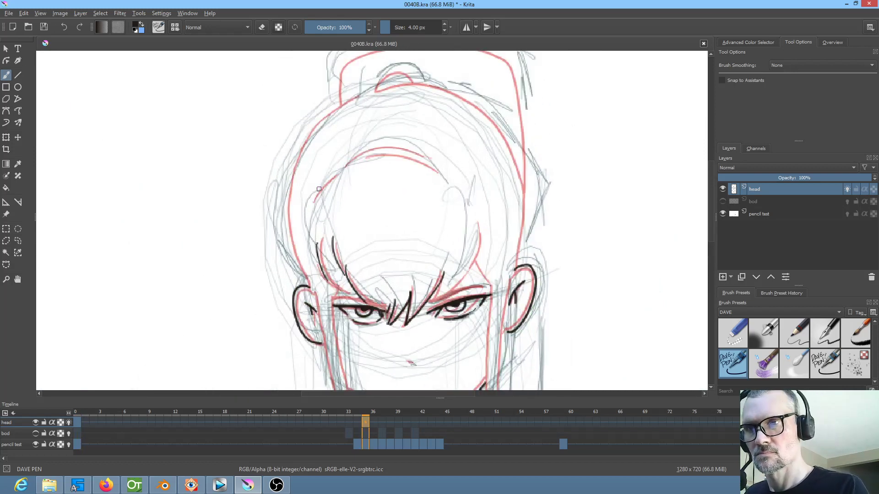
pyautogui.moveTo(319, 189)
pyautogui.mouseDown()
pyautogui.moveTo(354, 163)
pyautogui.moveTo(392, 156)
pyautogui.moveTo(442, 177)
pyautogui.mouseUp()
pyautogui.moveTo(362, 153); pyautogui.dragTo(396, 149)
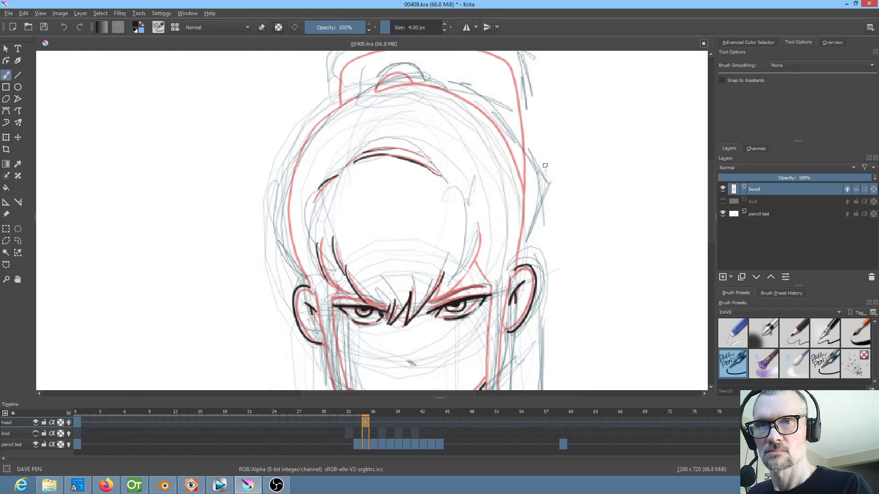
# Ink the outer contour of the skull from one ear over the crown to the other ear
pyautogui.press('Left')
pyautogui.press('Right')
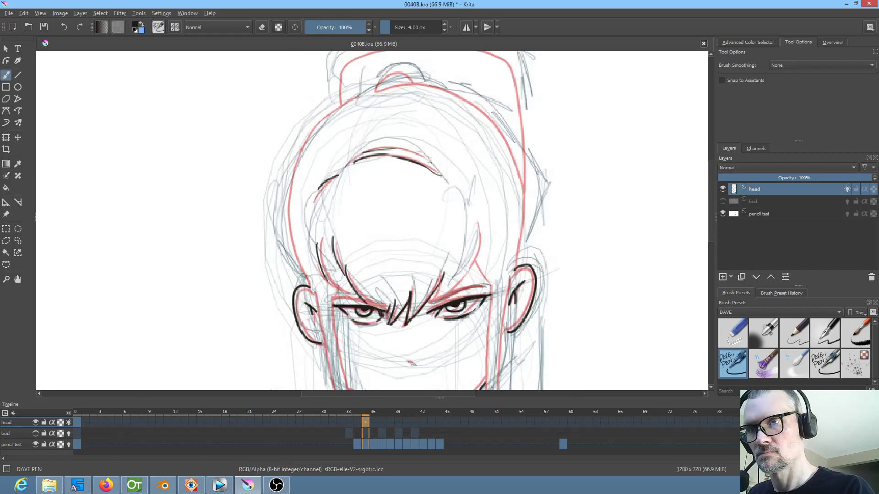
pyautogui.moveTo(301, 272)
pyautogui.mouseDown()
pyautogui.moveTo(283, 205)
pyautogui.moveTo(293, 160)
pyautogui.moveTo(324, 114)
pyautogui.moveTo(368, 89)
pyautogui.mouseUp()
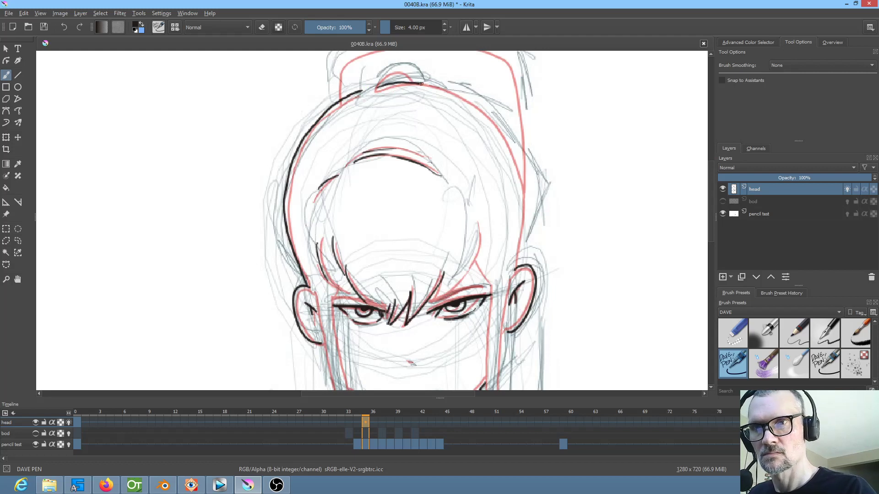
pyautogui.moveTo(471, 94)
pyautogui.mouseDown()
pyautogui.moveTo(521, 165)
pyautogui.moveTo(527, 231)
pyautogui.moveTo(515, 270)
pyautogui.mouseUp()
pyautogui.moveTo(513, 206); pyautogui.dragTo(503, 275)
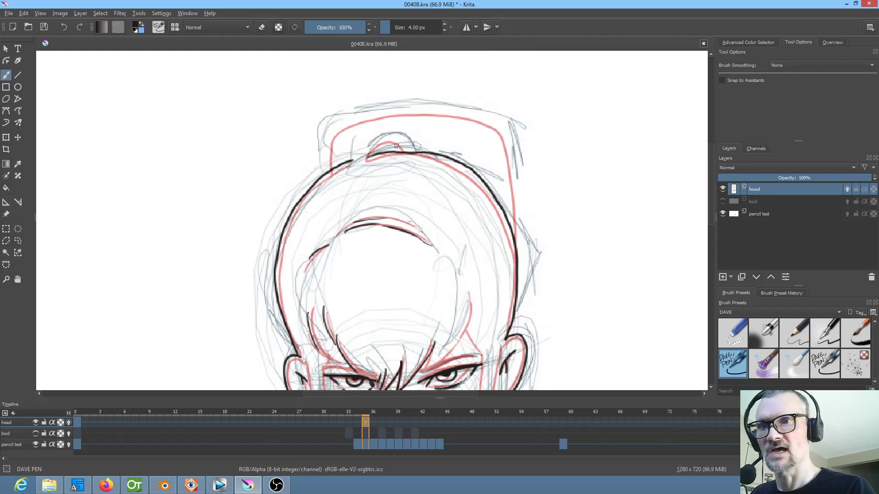
# Ink the small hair-tie arc on the crown and the ponytail outline behind the head
pyautogui.press('Left')
pyautogui.press('Right')
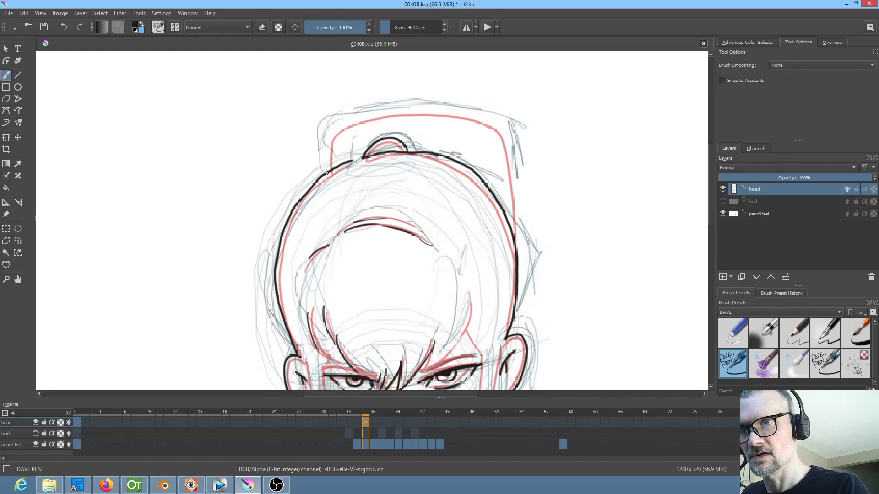
pyautogui.moveTo(328, 139)
pyautogui.mouseDown()
pyautogui.moveTo(359, 120)
pyautogui.moveTo(404, 111)
pyautogui.moveTo(493, 123)
pyautogui.moveTo(515, 190)
pyautogui.moveTo(518, 268)
pyautogui.mouseUp()
# Ink the outer edge of the long hair lock on the left side of the face, from the ear to its tip
pyautogui.moveTo(572, 289); pyautogui.dragTo(603, 147)
pyautogui.moveTo(603, 243); pyautogui.dragTo(620, 219)
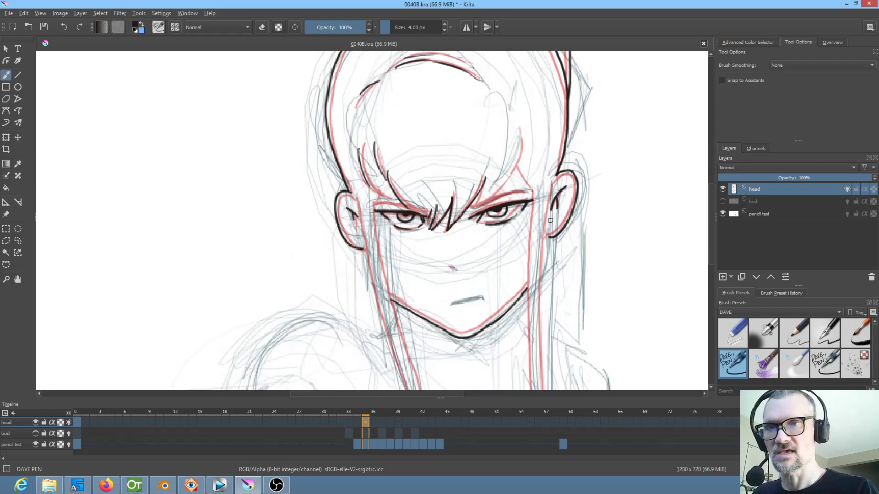
pyautogui.press(',')
pyautogui.press('.')
pyautogui.press(',')
pyautogui.press('.')
pyautogui.moveTo(356, 200); pyautogui.dragTo(390, 331)
pyautogui.moveTo(457, 302); pyautogui.dragTo(457, 148)
pyautogui.press(',')
pyautogui.press('.')
pyautogui.moveTo(391, 190)
pyautogui.mouseDown()
pyautogui.moveTo(420, 294)
pyautogui.moveTo(413, 355)
pyautogui.mouseUp()
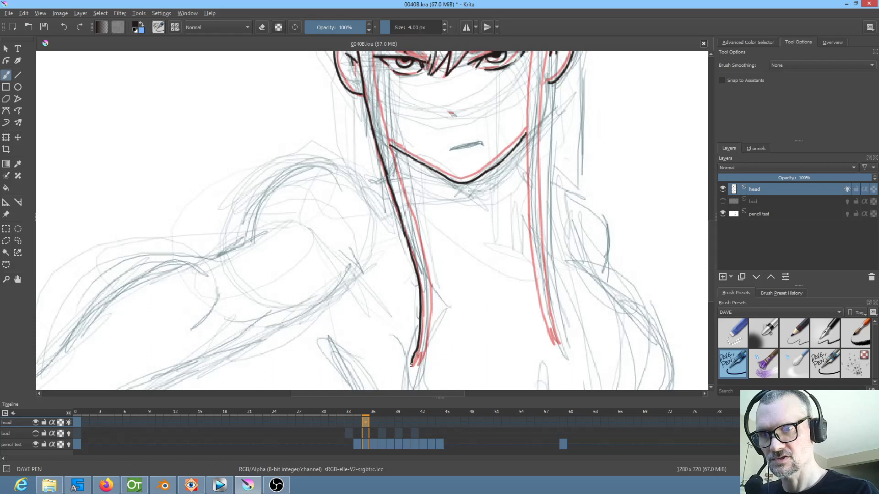
# Ink the inner edge of the left hair lock and extend it up past the eye
pyautogui.moveTo(372, 77)
pyautogui.mouseDown()
pyautogui.moveTo(427, 266)
pyautogui.moveTo(425, 349)
pyautogui.mouseUp()
pyautogui.moveTo(460, 276); pyautogui.dragTo(428, 376)
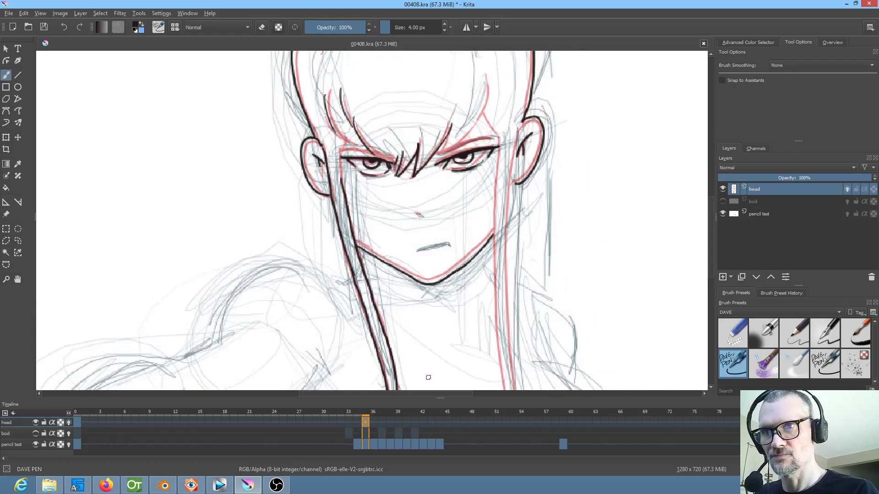
pyautogui.moveTo(346, 139); pyautogui.dragTo(340, 169)
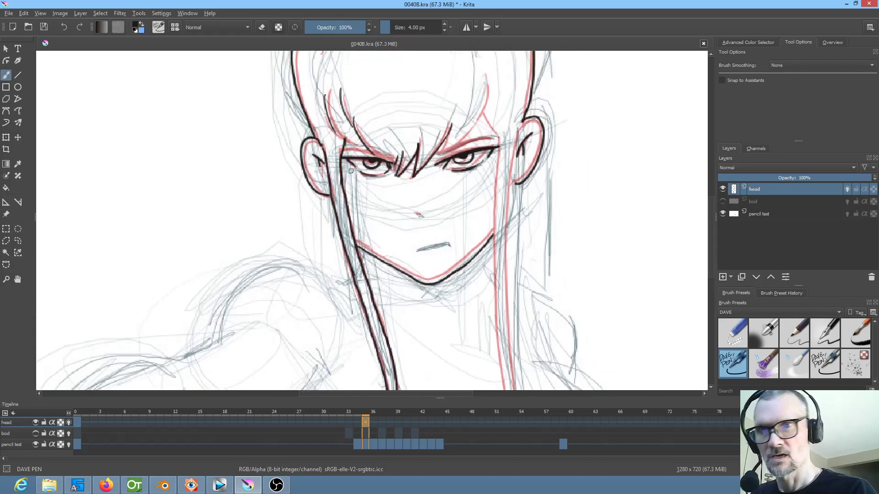
# Ink both edges and the forked tip of the right hair lock, plus the pointed strand where it meets the fringe
pyautogui.moveTo(512, 179); pyautogui.dragTo(496, 169)
pyautogui.press('Left')
pyautogui.press('Right')
pyautogui.moveTo(438, 113)
pyautogui.mouseDown()
pyautogui.moveTo(425, 146)
pyautogui.moveTo(450, 135)
pyautogui.moveTo(476, 94)
pyautogui.moveTo(476, 229)
pyautogui.moveTo(521, 137)
pyautogui.moveTo(494, 215)
pyautogui.moveTo(512, 322)
pyautogui.moveTo(522, 316)
pyautogui.mouseUp()
pyautogui.moveTo(515, 146); pyautogui.dragTo(506, 225)
pyautogui.moveTo(505, 97)
pyautogui.mouseDown()
pyautogui.moveTo(493, 203)
pyautogui.moveTo(501, 323)
pyautogui.moveTo(514, 166)
pyautogui.moveTo(505, 248)
pyautogui.mouseUp()
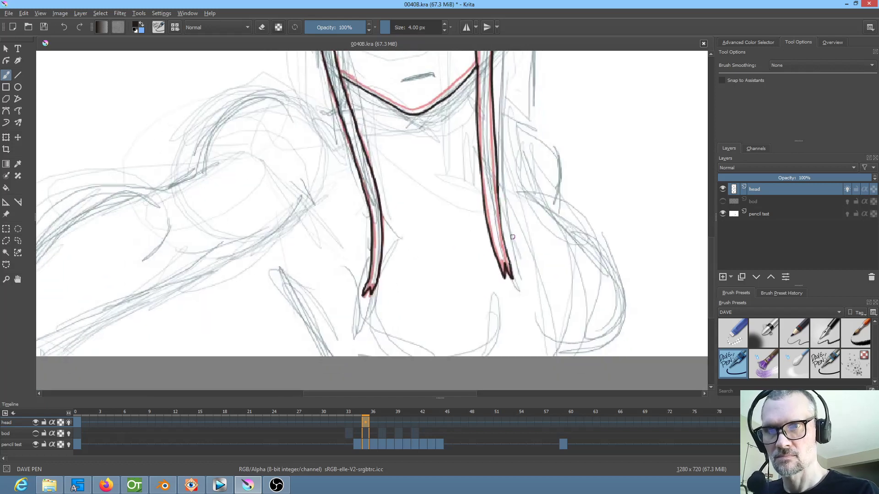
pyautogui.scroll(5, 512, 237)
pyautogui.moveTo(485, 194)
pyautogui.mouseDown()
pyautogui.moveTo(488, 267)
pyautogui.moveTo(521, 314)
pyautogui.mouseUp()
pyautogui.moveTo(541, 239); pyautogui.dragTo(526, 146)
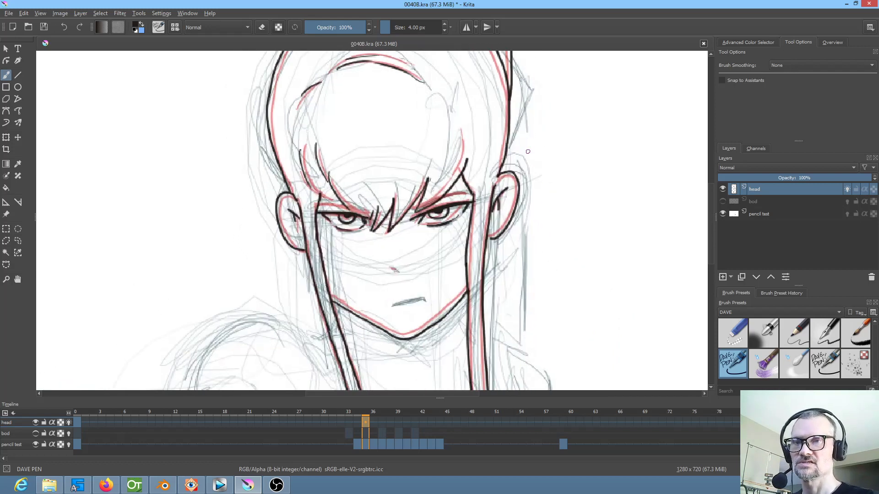
# Turn off the head layer's onion skins and flip between its keyframes at frames 0 and 35 to check the movement
pyautogui.scroll(-2, 508, 170)
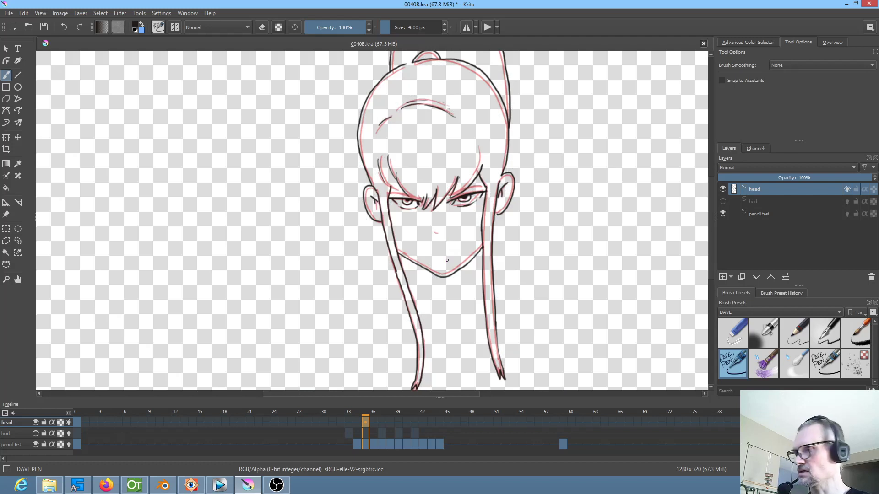
pyautogui.click(69, 423)
pyautogui.press('Left')
pyautogui.press('Right')
pyautogui.press('Left')
pyautogui.press('Right')
pyautogui.press('Left')
pyautogui.press('Right')
pyautogui.press('Left')
pyautogui.press('Right')
# Step through the head drawings to frame 37 and show the bod layer again
pyautogui.press('Left')
pyautogui.press('Left')
pyautogui.press('Right')
pyautogui.press('Left')
pyautogui.press('Right')
pyautogui.press('Right')
pyautogui.press('Left')
pyautogui.press('Right')
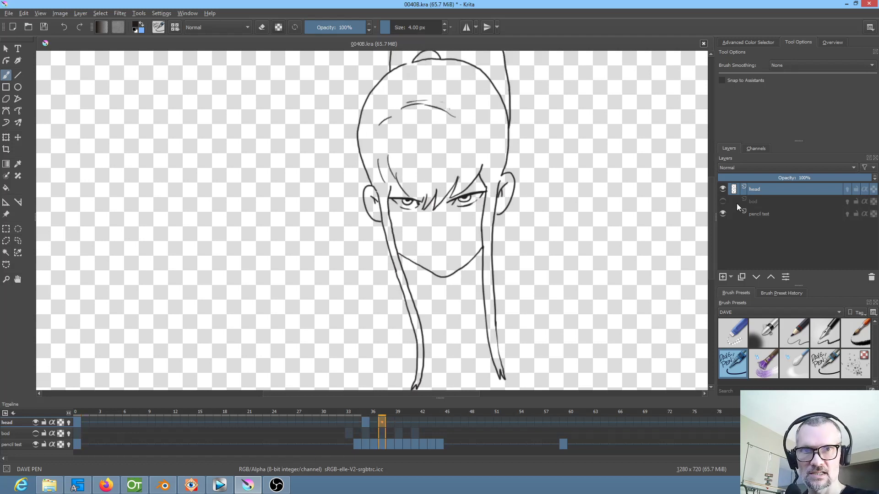
pyautogui.click(723, 201)
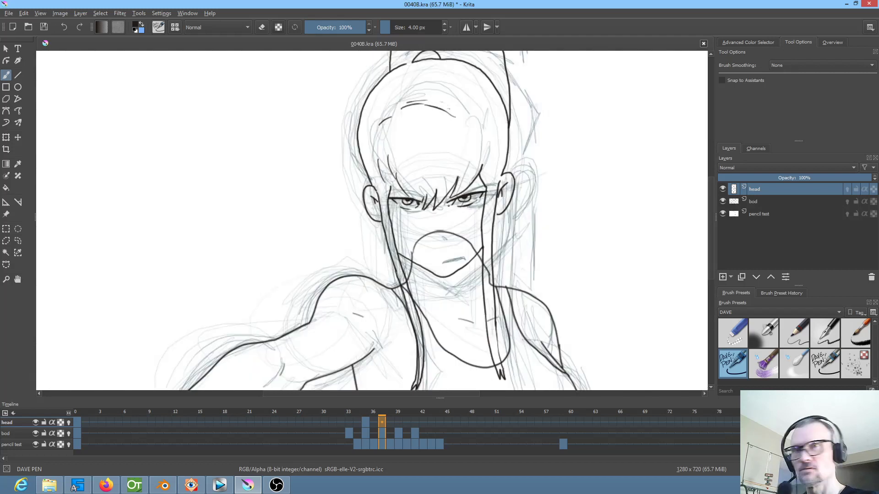
# Hide the bod layer and add a blank keyframe to the head layer at frame 37
pyautogui.click(723, 201)
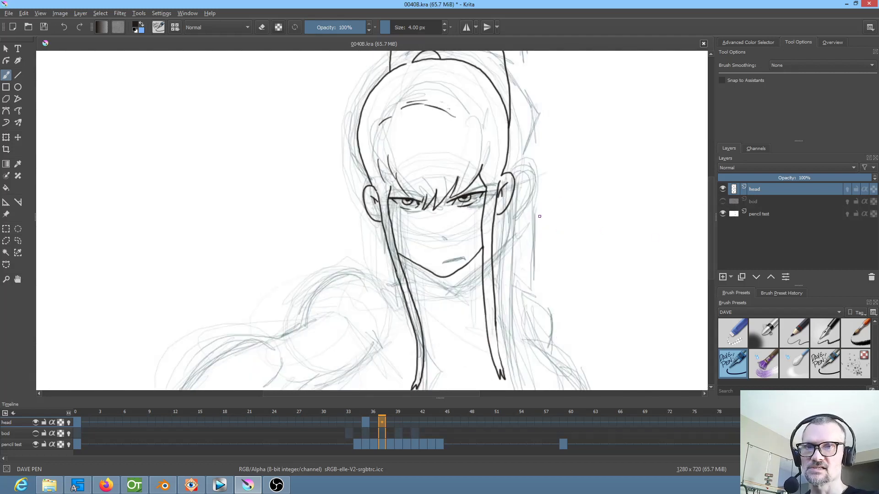
pyautogui.click(366, 422)
pyautogui.click(382, 421)
pyautogui.press('F7')
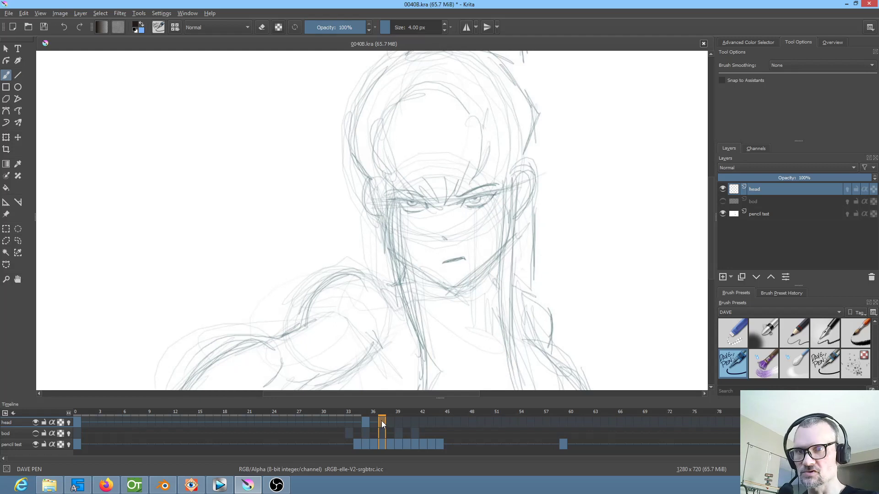
# Compare the pencil test poses at frames 39, 41 and 44 with frames 35 and 37
pyautogui.click(396, 421)
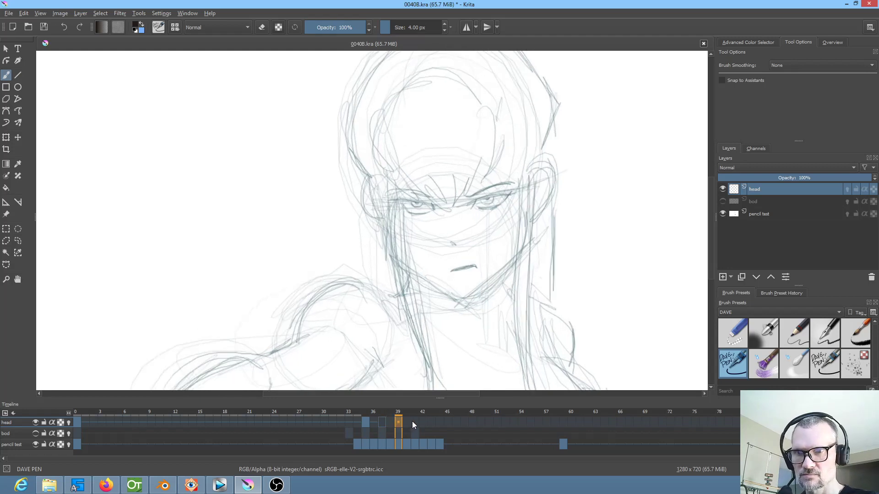
pyautogui.click(411, 421)
pyautogui.click(440, 422)
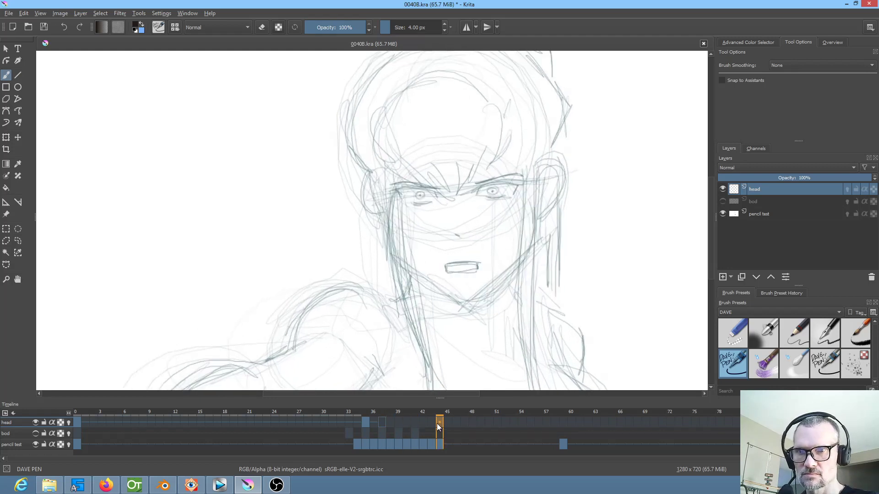
pyautogui.click(384, 421)
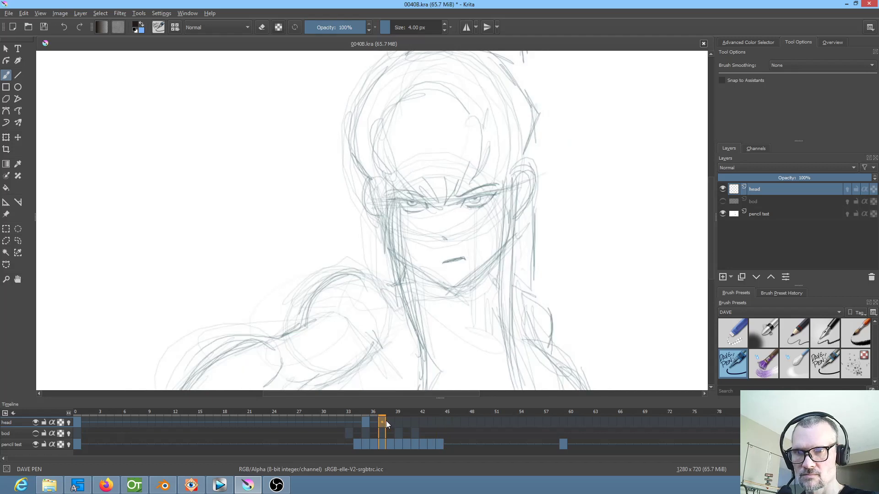
pyautogui.click(366, 421)
pyautogui.click(382, 421)
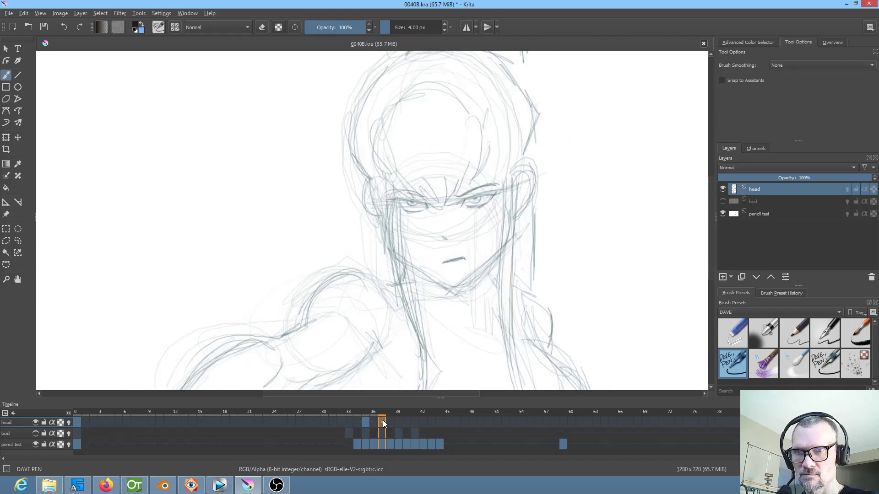
# Turn on the head layer's onion skins at frame 37
pyautogui.scroll(1, 567, 263)
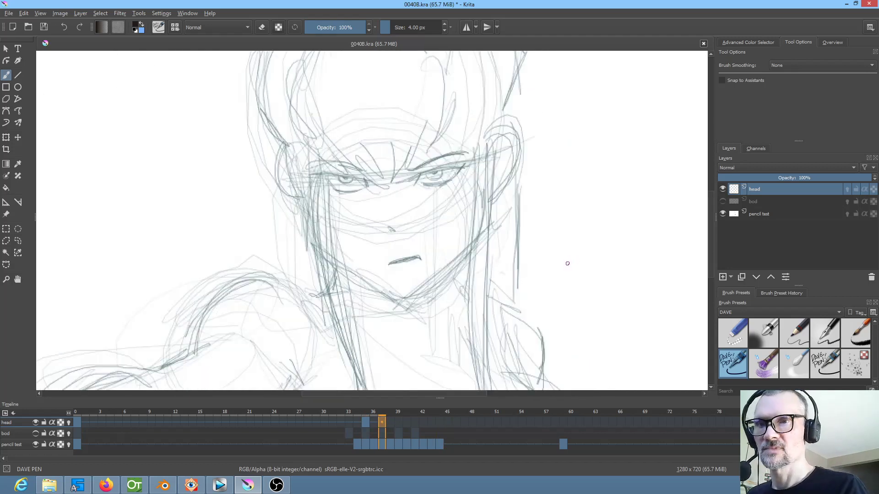
pyautogui.moveTo(427, 256); pyautogui.dragTo(458, 294)
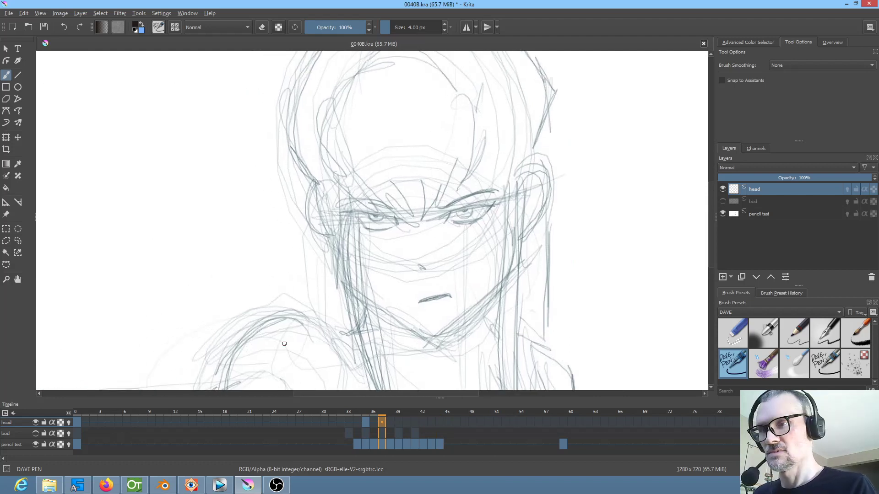
pyautogui.click(68, 423)
pyautogui.moveTo(467, 229)
pyautogui.mouseDown()
pyautogui.moveTo(478, 220)
pyautogui.moveTo(465, 210)
pyautogui.mouseUp()
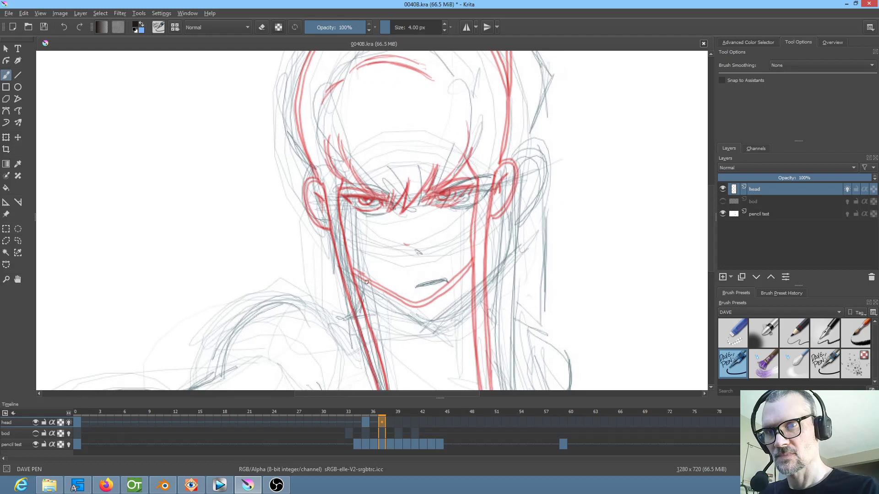
pyautogui.moveTo(356, 278); pyautogui.dragTo(386, 304)
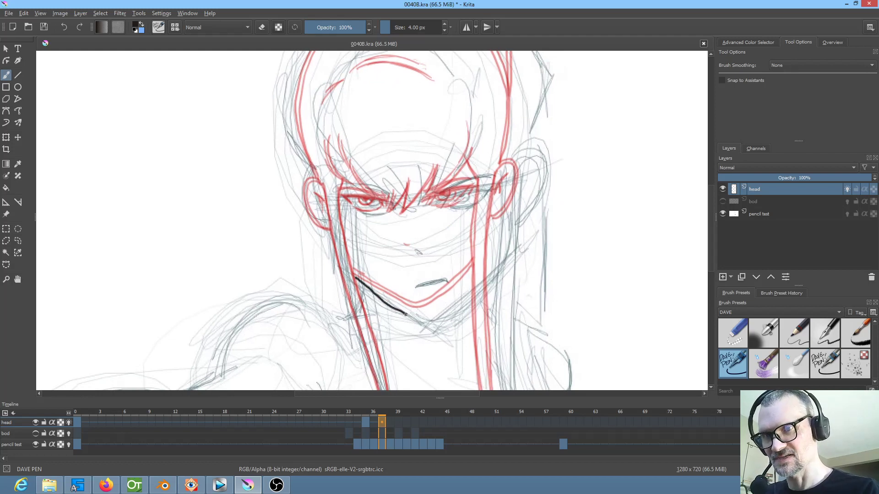
pyautogui.hotkey('ctrl', 'z')
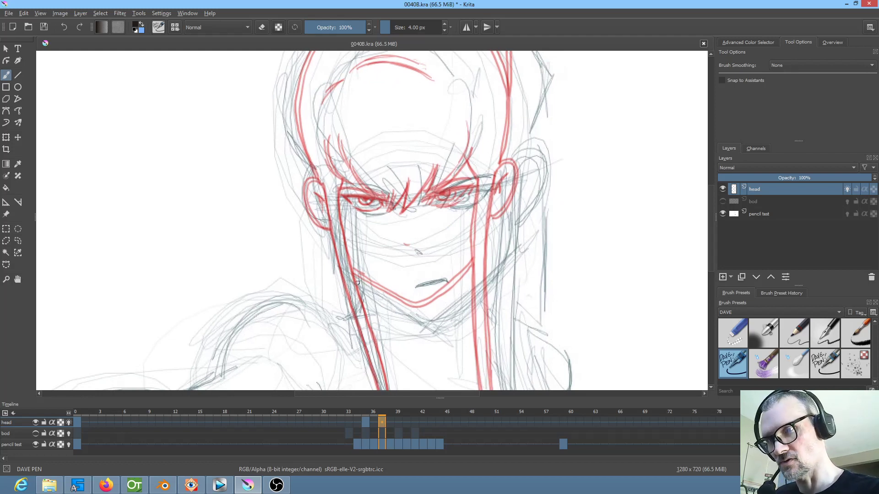
pyautogui.moveTo(354, 278); pyautogui.dragTo(429, 319)
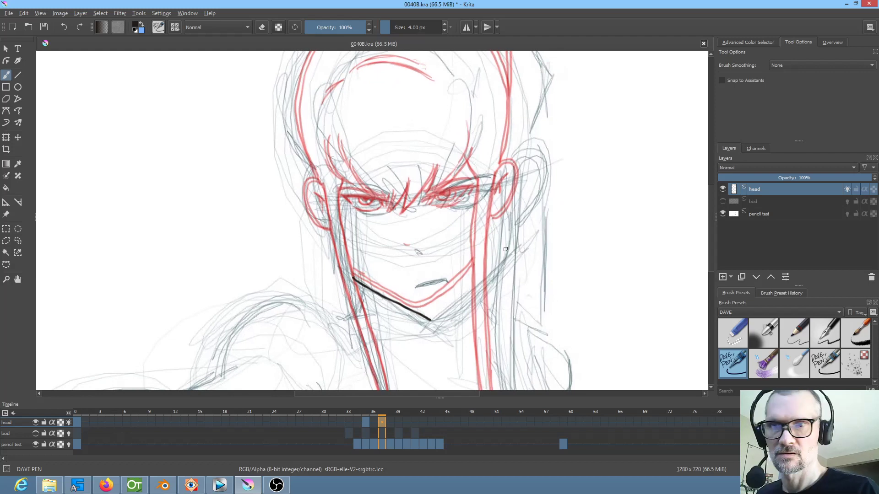
pyautogui.hotkey('ctrl', 'z')
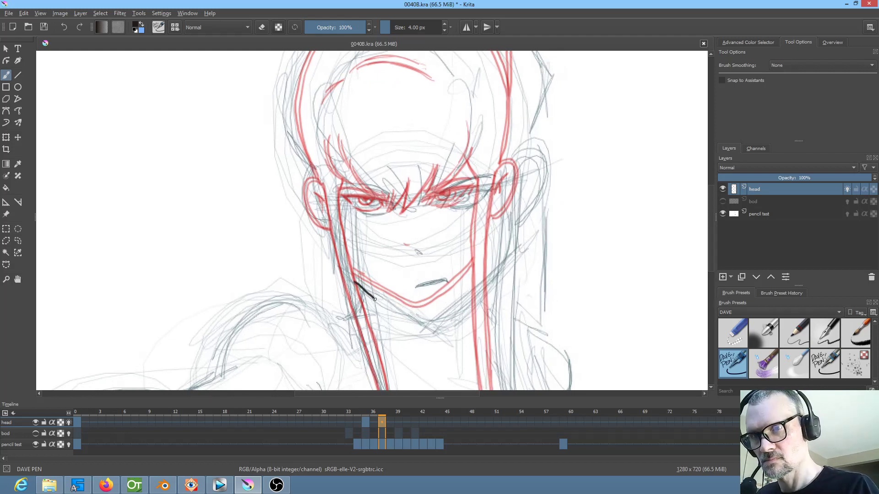
pyautogui.hotkey('ctrl', 'z')
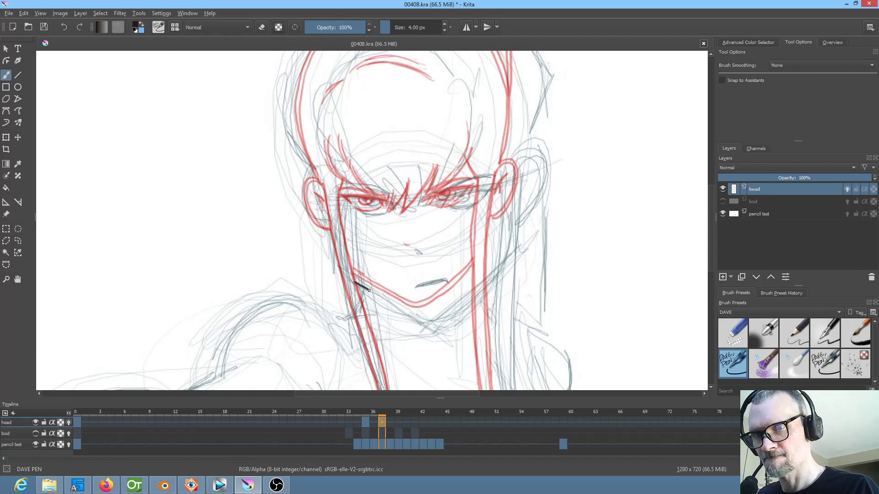
# Ink the jawline through the chin and the outer contours of both ears on frame 37
pyautogui.moveTo(426, 315); pyautogui.dragTo(470, 283)
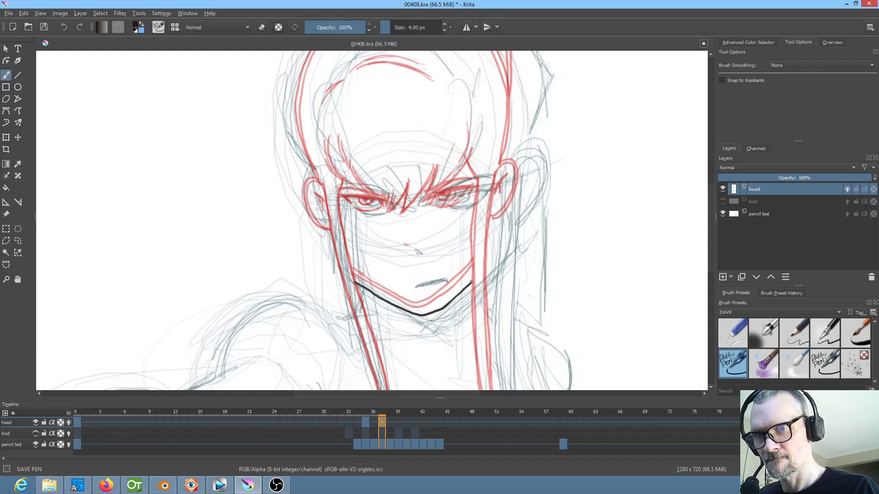
pyautogui.moveTo(507, 217)
pyautogui.mouseDown()
pyautogui.moveTo(488, 198)
pyautogui.moveTo(486, 215)
pyautogui.mouseUp()
pyautogui.moveTo(518, 171); pyautogui.dragTo(495, 216)
pyautogui.moveTo(291, 177)
pyautogui.mouseDown()
pyautogui.moveTo(292, 221)
pyautogui.moveTo(310, 232)
pyautogui.mouseUp()
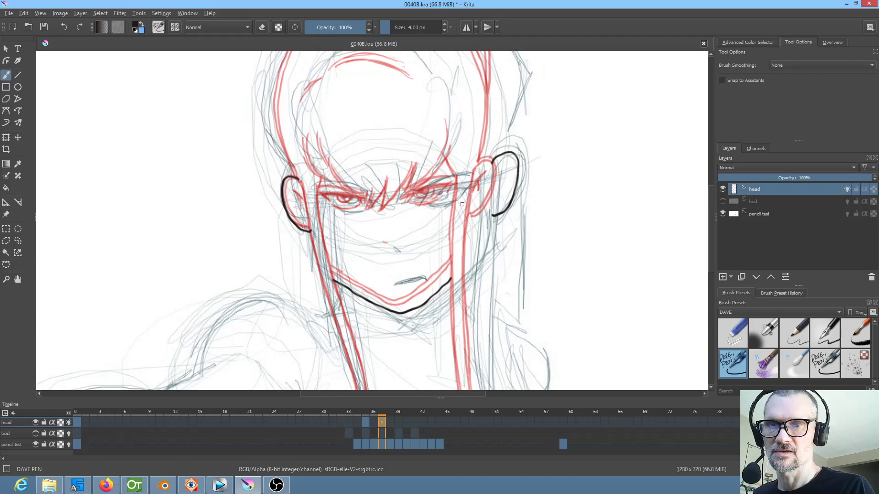
# Ink both long edges of the right hair lock from the ear down to its forked tip
pyautogui.moveTo(481, 201)
pyautogui.mouseDown()
pyautogui.moveTo(504, 197)
pyautogui.moveTo(484, 128)
pyautogui.moveTo(474, 164)
pyautogui.moveTo(470, 322)
pyautogui.mouseUp()
pyautogui.moveTo(471, 323)
pyautogui.mouseDown()
pyautogui.moveTo(488, 221)
pyautogui.moveTo(457, 185)
pyautogui.moveTo(475, 267)
pyautogui.moveTo(466, 257)
pyautogui.moveTo(468, 271)
pyautogui.moveTo(456, 229)
pyautogui.mouseUp()
pyautogui.scroll(5, 473, 222)
pyautogui.moveTo(436, 134)
pyautogui.mouseDown()
pyautogui.moveTo(433, 287)
pyautogui.moveTo(450, 372)
pyautogui.mouseUp()
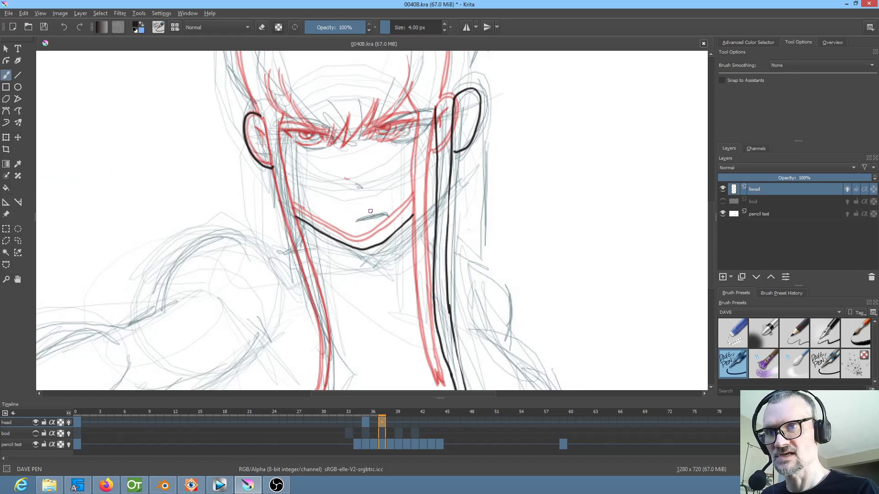
# Ink both edges and the forked tip of the left hair lock down past the shoulder
pyautogui.moveTo(261, 121); pyautogui.dragTo(323, 338)
pyautogui.scroll(-5, 407, 149)
pyautogui.moveTo(365, 189)
pyautogui.mouseDown()
pyautogui.moveTo(353, 268)
pyautogui.moveTo(361, 263)
pyautogui.moveTo(360, 279)
pyautogui.moveTo(375, 243)
pyautogui.mouseUp()
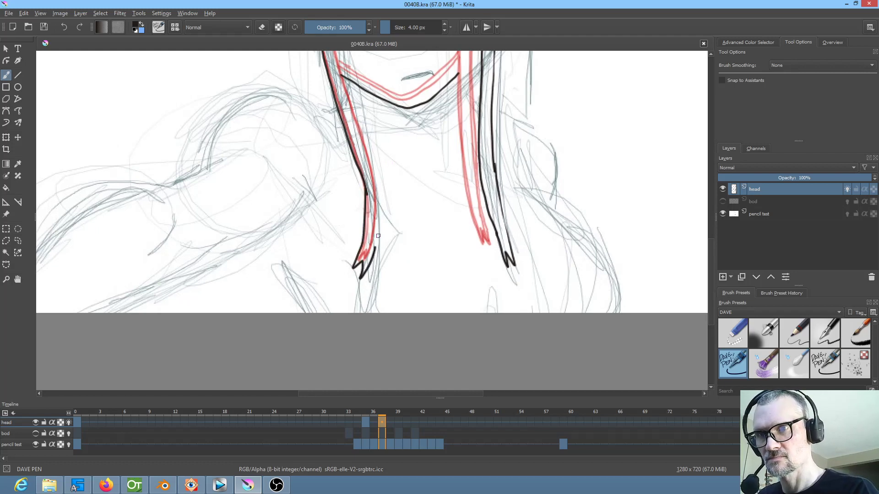
pyautogui.scroll(5, 398, 266)
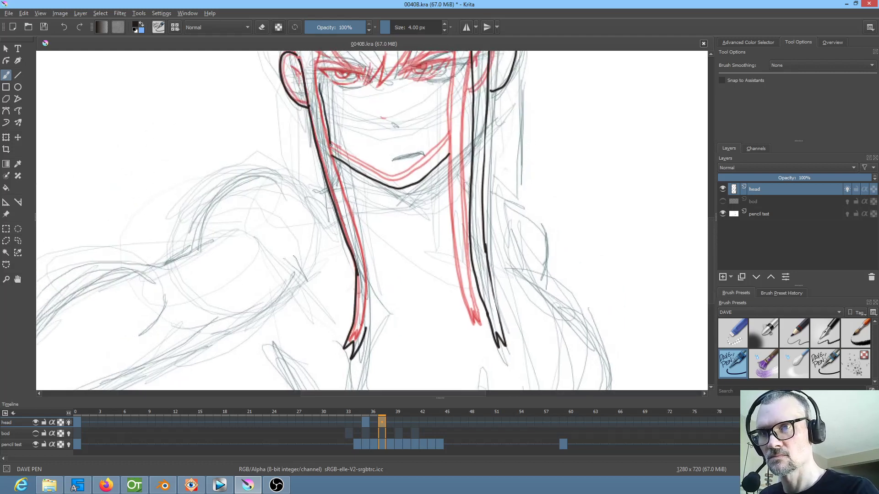
pyautogui.moveTo(339, 179)
pyautogui.mouseDown()
pyautogui.moveTo(360, 238)
pyautogui.moveTo(369, 314)
pyautogui.mouseUp()
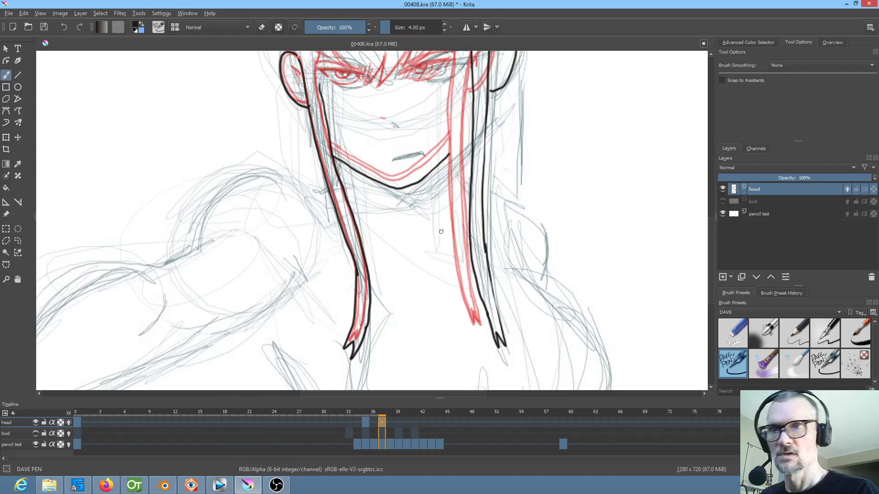
# Turn off the head layer's onion skins and ink the W-shaped fringe tips between the eyes, using frame 35 as reference
pyautogui.scroll(10, 438, 238)
pyautogui.moveTo(323, 245); pyautogui.dragTo(324, 212)
pyautogui.moveTo(455, 255); pyautogui.dragTo(474, 266)
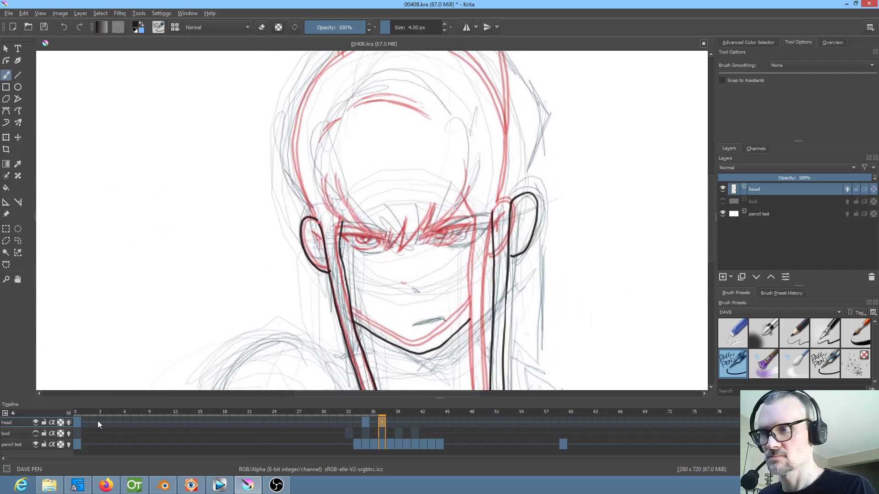
pyautogui.click(69, 423)
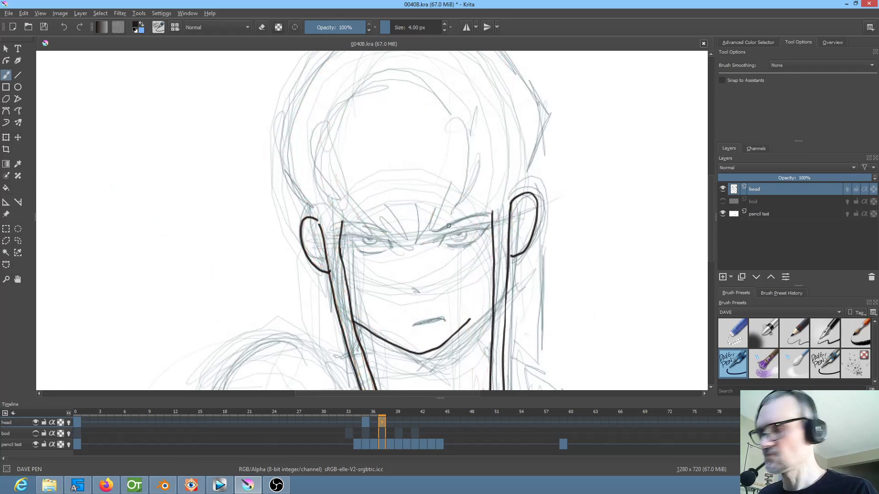
pyautogui.press('Left')
pyautogui.press('Left')
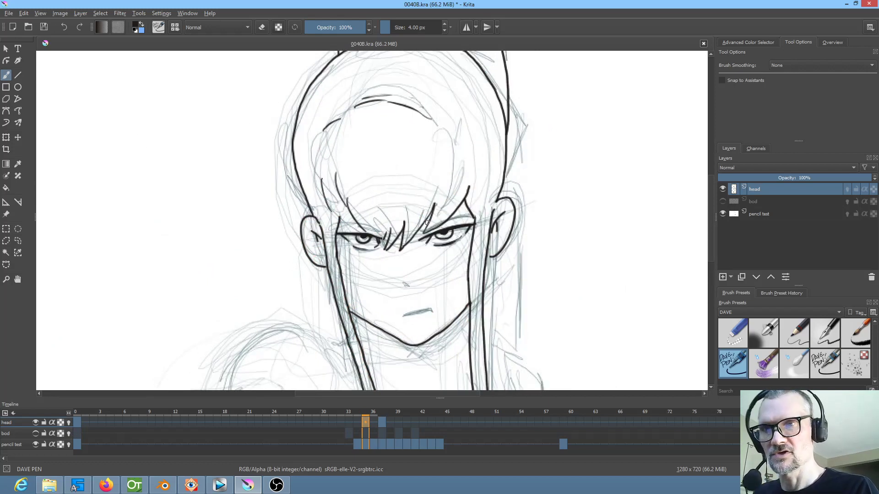
pyautogui.press('Right')
pyautogui.press('Right')
pyautogui.moveTo(400, 224)
pyautogui.mouseDown()
pyautogui.moveTo(397, 255)
pyautogui.moveTo(425, 231)
pyautogui.mouseUp()
# Ink the zigzag fringe strand above the right eye, flipping to frame 35 to match its shape
pyautogui.press('Left')
pyautogui.press('Left')
pyautogui.press('Right')
pyautogui.press('Right')
pyautogui.press('Left')
pyautogui.press('Left')
pyautogui.press('Right')
pyautogui.press('Right')
pyautogui.moveTo(445, 204); pyautogui.dragTo(430, 233)
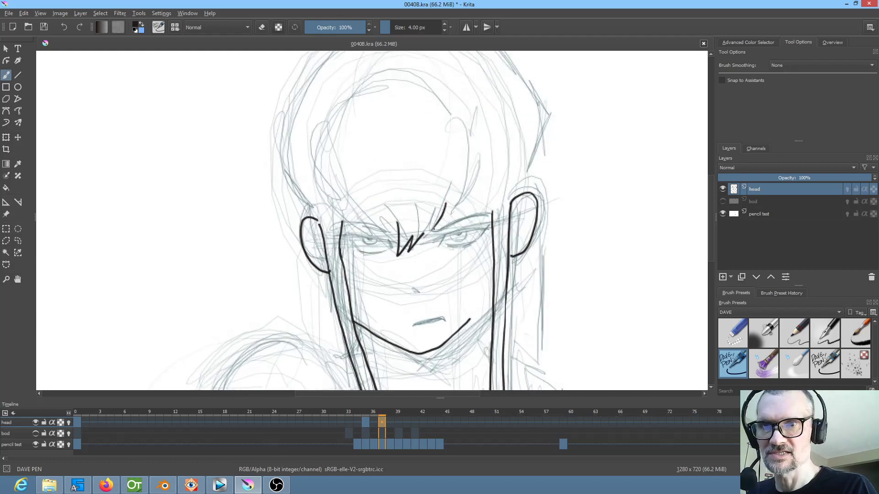
pyautogui.press('Left')
pyautogui.press('Left')
pyautogui.press('Right')
pyautogui.press('Right')
pyautogui.moveTo(450, 202)
pyautogui.mouseDown()
pyautogui.moveTo(441, 237)
pyautogui.moveTo(486, 194)
pyautogui.moveTo(471, 214)
pyautogui.mouseUp()
# Ink the pointed strand where the fringe meets the top of the right hair lock, checking against frame 35
pyautogui.press('Left')
pyautogui.press('Left')
pyautogui.press('Right')
pyautogui.press('Right')
pyautogui.press('Left')
pyautogui.press('Left')
pyautogui.press('Right')
pyautogui.press('Right')
pyautogui.moveTo(486, 197); pyautogui.dragTo(492, 214)
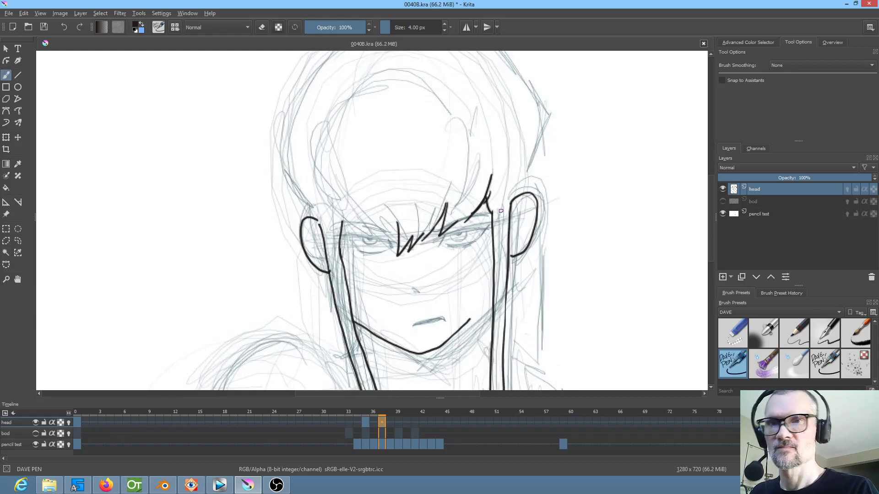
# Ink the fringe strands sweeping over the left eye, flipping to frame 35 to match them
pyautogui.press('Left')
pyautogui.press('Left')
pyautogui.press('Right')
pyautogui.press('Right')
pyautogui.press('Left')
pyautogui.press('Left')
pyautogui.press('Right')
pyautogui.press('Right')
pyautogui.press('Left')
pyautogui.press('Left')
pyautogui.press('Right')
pyautogui.press('Right')
pyautogui.moveTo(346, 211); pyautogui.dragTo(385, 234)
# Ink the two short hair strands at the left temple and check them against frame 35
pyautogui.press('Left')
pyautogui.press('Left')
pyautogui.press('Right')
pyautogui.press('Right')
pyautogui.moveTo(332, 167); pyautogui.dragTo(344, 210)
pyautogui.press('Left')
pyautogui.press('Left')
pyautogui.press('Right')
pyautogui.press('Right')
pyautogui.press('Left')
pyautogui.press('Left')
pyautogui.press('Right')
pyautogui.press('Right')
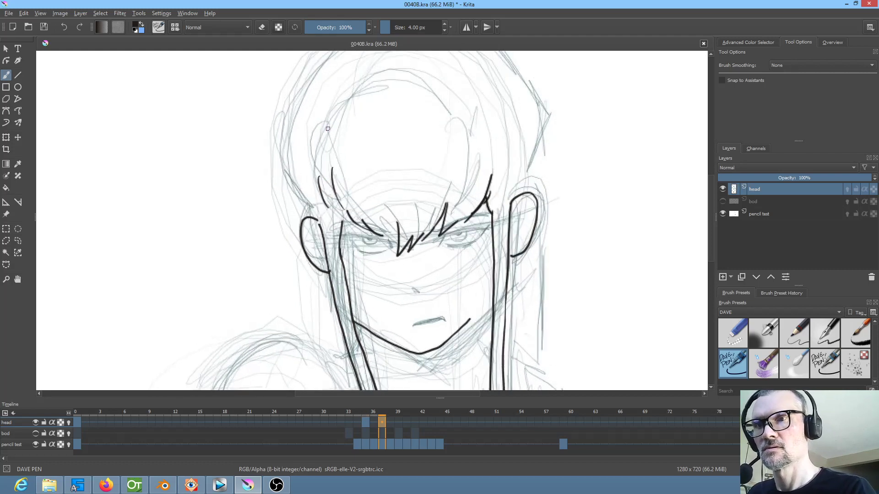
# Ink the broken arc of hair accent lines above the forehead, comparing with frame 35
pyautogui.moveTo(411, 167); pyautogui.dragTo(374, 254)
pyautogui.press('Left')
pyautogui.press('Left')
pyautogui.press('Right')
pyautogui.press('Right')
pyautogui.moveTo(317, 189)
pyautogui.mouseDown()
pyautogui.moveTo(365, 179)
pyautogui.moveTo(417, 198)
pyautogui.mouseUp()
pyautogui.press('Left')
pyautogui.press('Left')
pyautogui.press('Right')
pyautogui.press('Right')
pyautogui.press('Left')
pyautogui.press('Left')
pyautogui.press('Right')
pyautogui.press('Right')
pyautogui.moveTo(332, 179); pyautogui.dragTo(362, 172)
pyautogui.press('Left')
pyautogui.press('Left')
pyautogui.press('Right')
pyautogui.press('Right')
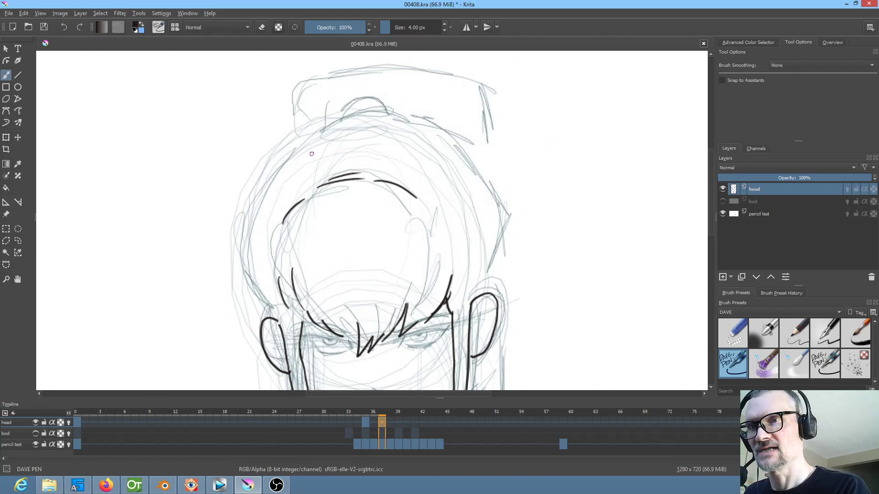
# Ink the left outline of the hair from the crown down to the ear, checking against frame 35
pyautogui.press('Left')
pyautogui.press('Left')
pyautogui.press('Right')
pyautogui.press('Right')
pyautogui.moveTo(323, 120)
pyautogui.mouseDown()
pyautogui.moveTo(293, 141)
pyautogui.moveTo(248, 231)
pyautogui.moveTo(274, 317)
pyautogui.mouseUp()
pyautogui.press('Left')
pyautogui.press('Left')
pyautogui.press('Right')
pyautogui.press('Right')
pyautogui.press('Left')
pyautogui.press('Left')
pyautogui.press('Right')
pyautogui.press('Right')
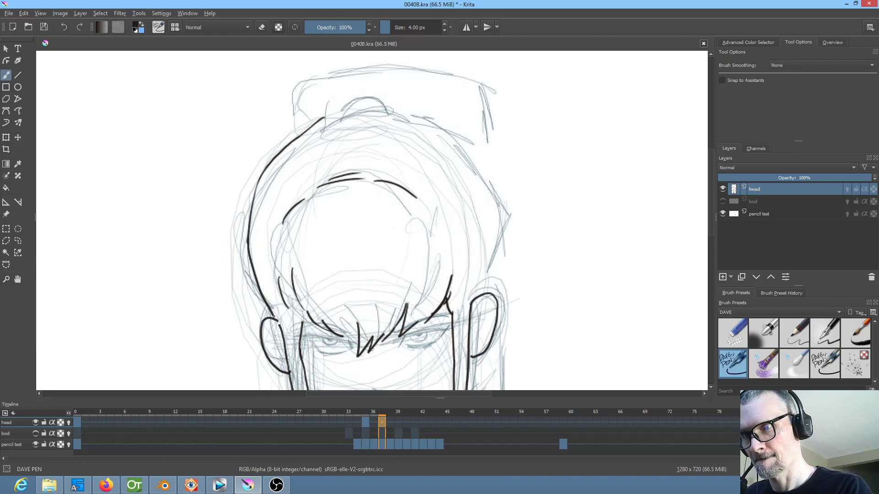
# Ink the right outline of the hair from the crown down to the ear, checking against frame 35
pyautogui.press('Left')
pyautogui.press('Left')
pyautogui.press('Right')
pyautogui.press('Right')
pyautogui.moveTo(425, 119)
pyautogui.mouseDown()
pyautogui.moveTo(466, 156)
pyautogui.moveTo(493, 235)
pyautogui.moveTo(486, 281)
pyautogui.mouseUp()
pyautogui.press('Left')
pyautogui.press('Left')
pyautogui.press('Right')
pyautogui.press('Right')
# Ink the inner fold lines of both ears, flipping to frame 35 to match them
pyautogui.press('Left')
pyautogui.press('Left')
pyautogui.press('Right')
pyautogui.press('Right')
pyautogui.press('Left')
pyautogui.press('Left')
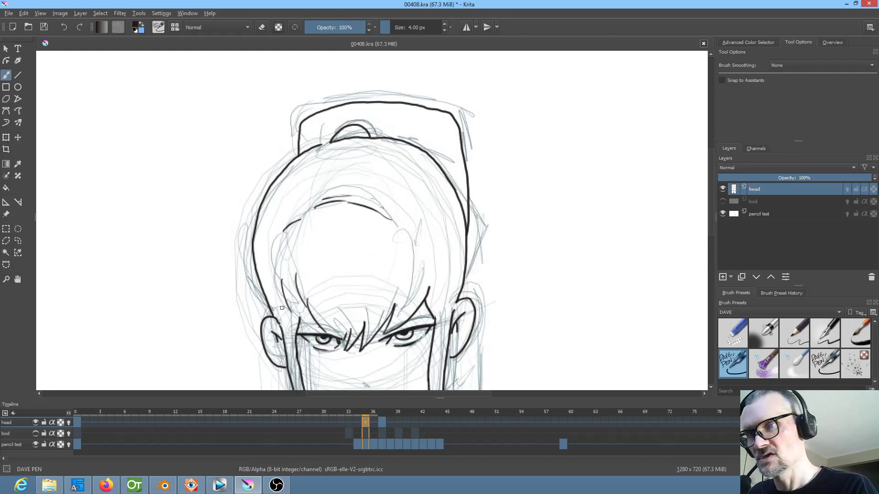
pyautogui.press('Right')
pyautogui.press('Right')
pyautogui.press('Left')
pyautogui.press('Left')
pyautogui.press('Right')
pyautogui.press('Right')
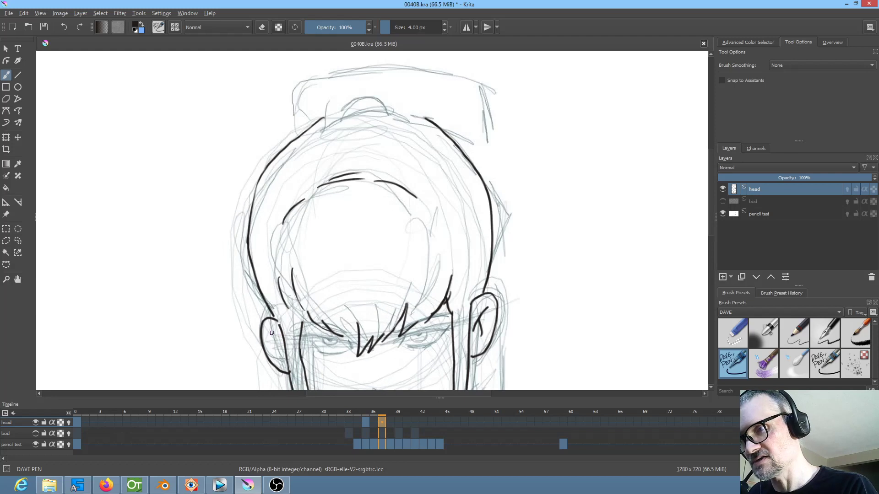
pyautogui.press('Left')
pyautogui.press('Left')
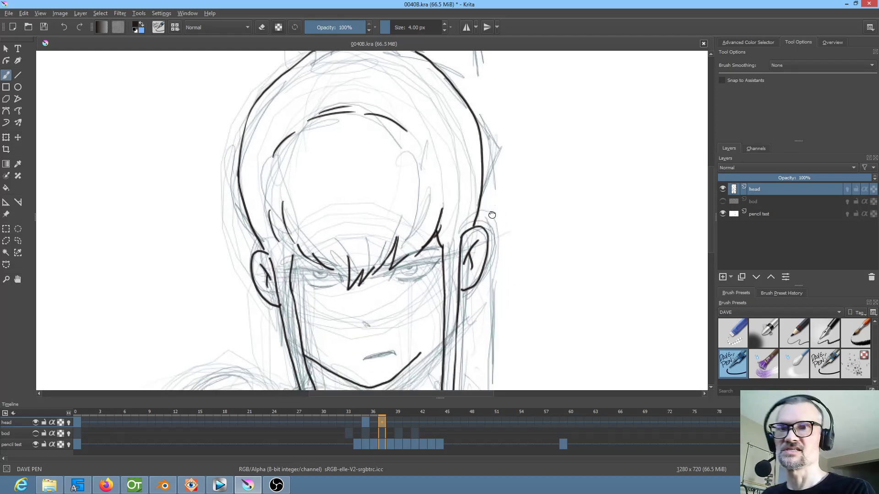
pyautogui.press('Right')
pyautogui.press('Right')
# Ink the short crown line between the left and right hair outlines on frame 37, comparing with frame 35
pyautogui.scroll(2, 330, 275)
pyautogui.press('Left')
pyautogui.press('Left')
pyautogui.press('Right')
pyautogui.press('Right')
pyautogui.press('Left')
pyautogui.press('Left')
pyautogui.press('Right')
pyautogui.press('Right')
pyautogui.moveTo(334, 204); pyautogui.dragTo(378, 199)
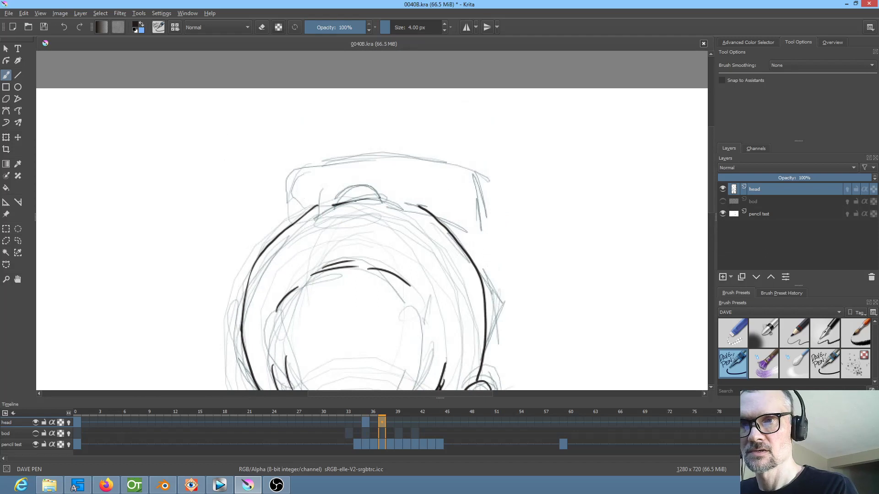
pyautogui.press('Left')
pyautogui.press('Left')
pyautogui.press('Right')
pyautogui.press('Right')
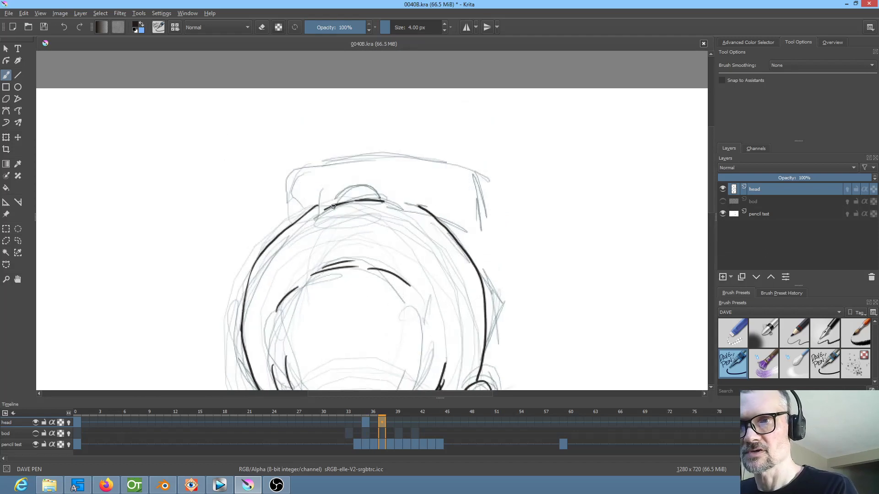
# Ink the small arched bump on top of the crown, checking it against frame 35
pyautogui.moveTo(355, 186); pyautogui.dragTo(378, 201)
pyautogui.press('Left')
pyautogui.press('Left')
pyautogui.press('Right')
pyautogui.press('Right')
# Ink the left side and upper edge of the hair shape rising behind the crown, matching frame 35
pyautogui.moveTo(290, 225)
pyautogui.mouseDown()
pyautogui.moveTo(294, 176)
pyautogui.moveTo(318, 168)
pyautogui.moveTo(363, 160)
pyautogui.moveTo(465, 171)
pyautogui.mouseUp()
pyautogui.press('Left')
pyautogui.press('Left')
pyautogui.press('Right')
pyautogui.press('Right')
pyautogui.press('Left')
pyautogui.press('Left')
pyautogui.press('Right')
pyautogui.press('Right')
# Ink the right edge of the hair shape behind the crown down to the side of the head
pyautogui.moveTo(465, 169)
pyautogui.mouseDown()
pyautogui.moveTo(484, 219)
pyautogui.moveTo(487, 315)
pyautogui.mouseUp()
pyautogui.press('Left')
pyautogui.press('Left')
pyautogui.press('Right')
pyautogui.press('Right')
# Erase the right half of the jaw line and re-ink the chin and jaw up to the right hair strand
pyautogui.moveTo(561, 320); pyautogui.dragTo(547, 124)
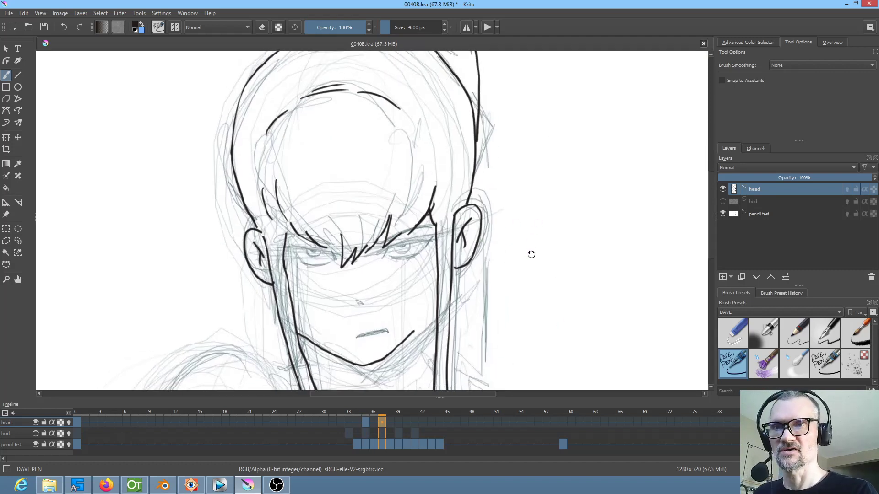
pyautogui.moveTo(530, 255); pyautogui.dragTo(527, 216)
pyautogui.press('Left')
pyautogui.press('Left')
pyautogui.press('Right')
pyautogui.press('Right')
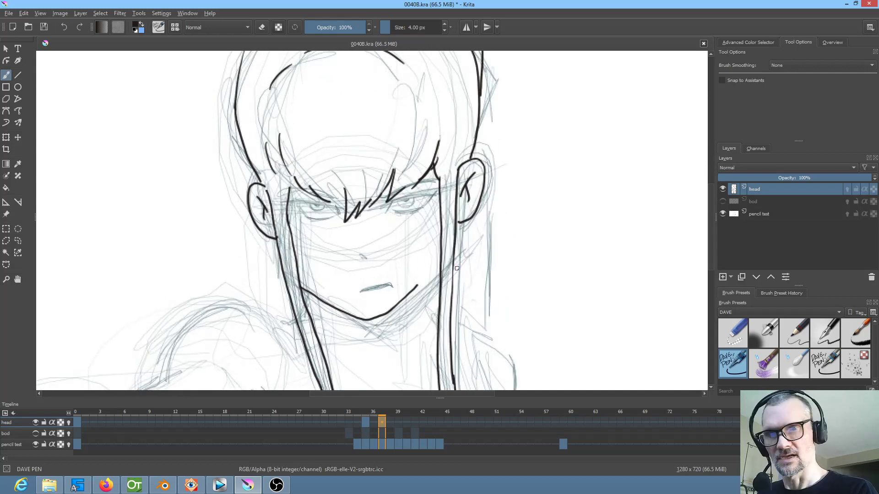
pyautogui.click(733, 334)
pyautogui.moveTo(417, 285); pyautogui.dragTo(378, 320)
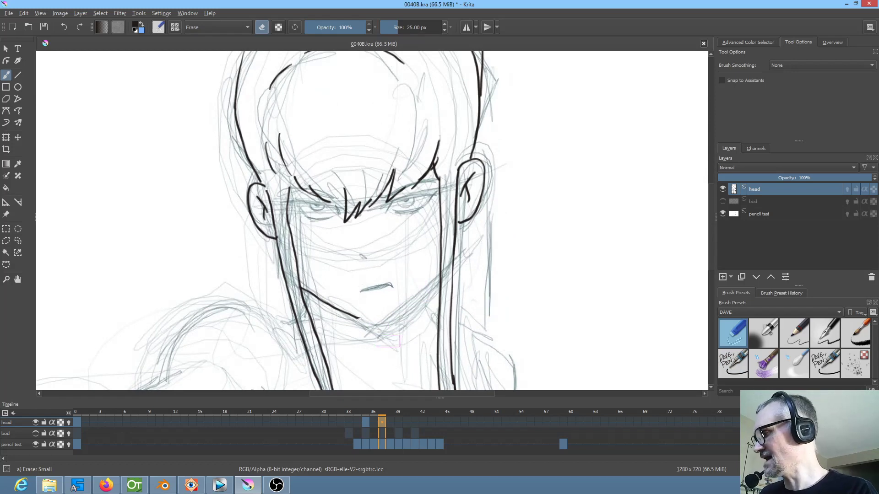
pyautogui.press('/')
pyautogui.moveTo(352, 314); pyautogui.dragTo(373, 324)
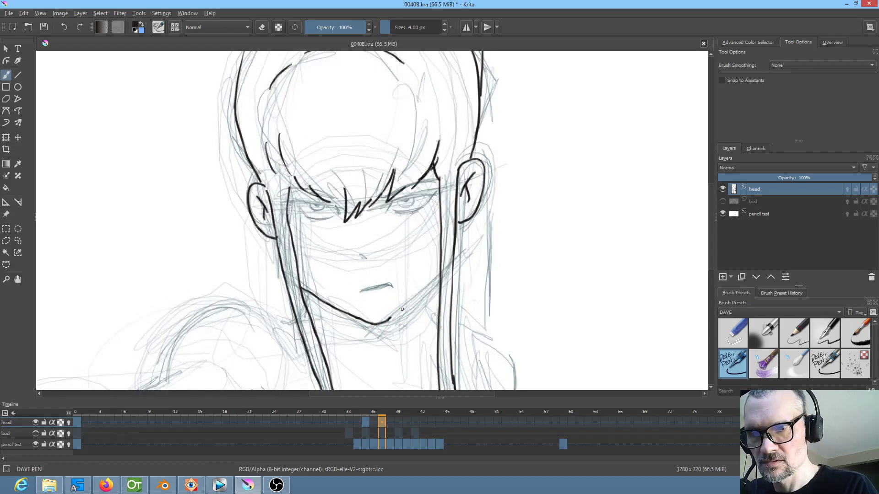
pyautogui.moveTo(392, 315); pyautogui.dragTo(441, 276)
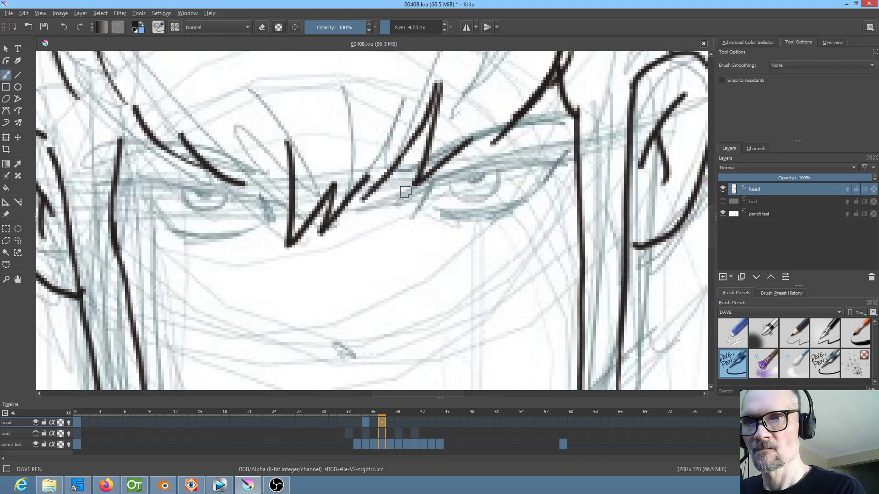
# Ink the short slanted line at the inner corner of the right-hand eye, comparing with frame 35
pyautogui.moveTo(431, 185); pyautogui.dragTo(420, 215)
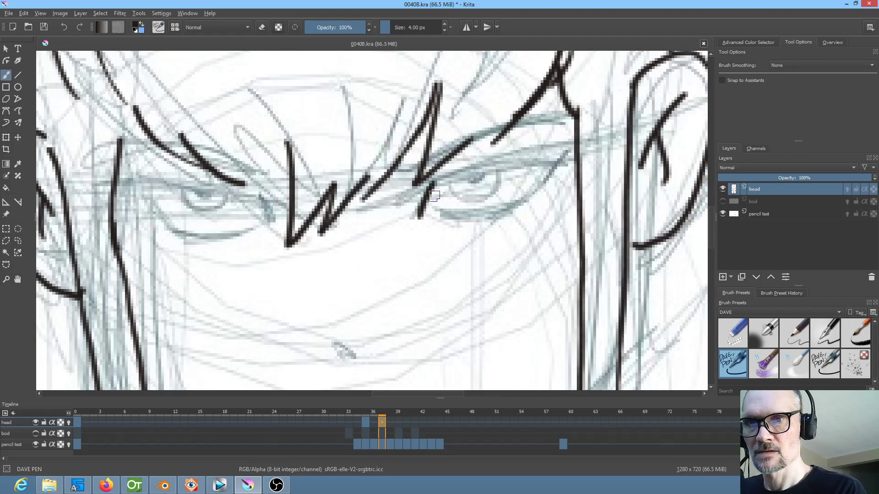
pyautogui.press('Left')
pyautogui.press('Left')
pyautogui.press('Right')
pyautogui.press('Right')
pyautogui.press('Left')
pyautogui.press('Left')
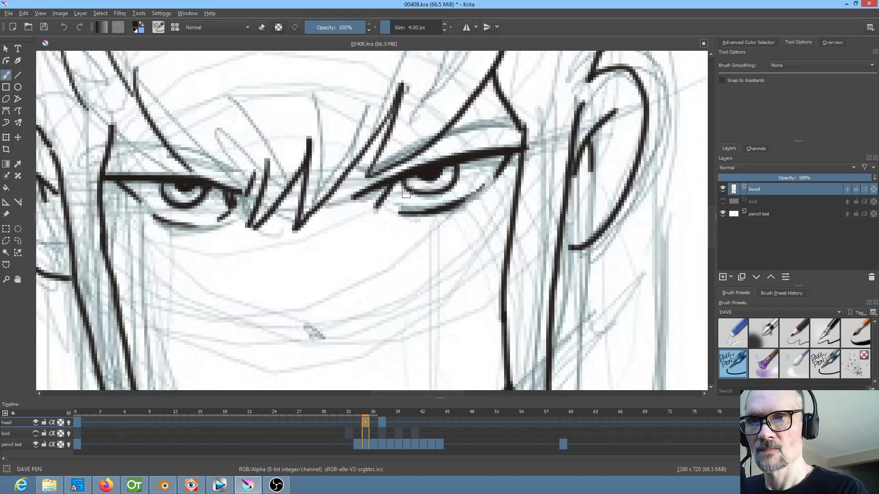
pyautogui.press('Right')
pyautogui.press('Right')
# Ink the upper lid of the right-hand eye and thicken it with repeated strokes, matching frame 35
pyautogui.moveTo(428, 185)
pyautogui.mouseDown()
pyautogui.moveTo(404, 197)
pyautogui.moveTo(484, 162)
pyautogui.moveTo(563, 151)
pyautogui.mouseUp()
pyautogui.press('Left')
pyautogui.press('Left')
pyautogui.press('Right')
pyautogui.press('Right')
pyautogui.moveTo(453, 174); pyautogui.dragTo(568, 151)
pyautogui.press('Left')
pyautogui.press('Left')
pyautogui.press('Right')
pyautogui.press('Right')
pyautogui.moveTo(411, 192); pyautogui.dragTo(571, 152)
pyautogui.press('Left')
pyautogui.press('Left')
pyautogui.press('Right')
pyautogui.press('Right')
# Ink the dark pupil and curved iris of the right-hand eye, flipping to frame 35 to match them
pyautogui.moveTo(469, 170)
pyautogui.mouseDown()
pyautogui.moveTo(487, 170)
pyautogui.moveTo(472, 174)
pyautogui.mouseUp()
pyautogui.press('Left')
pyautogui.press('Left')
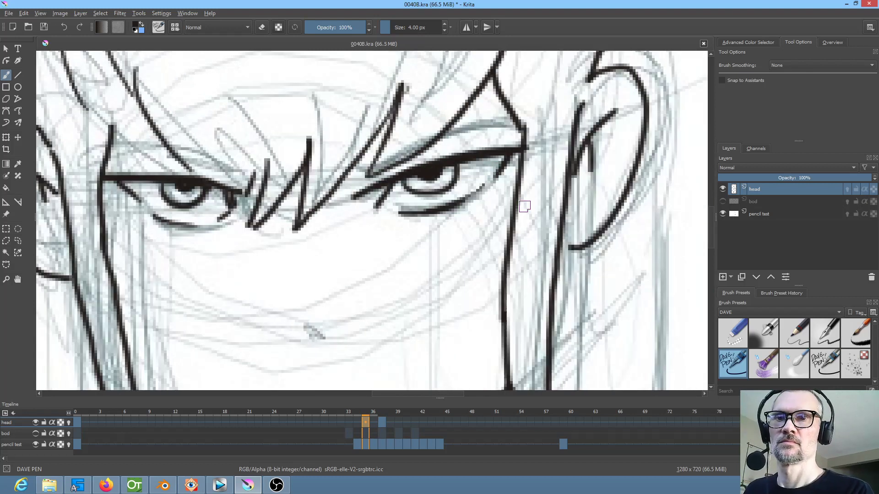
pyautogui.press('Right')
pyautogui.press('Right')
pyautogui.moveTo(448, 180)
pyautogui.mouseDown()
pyautogui.moveTo(485, 191)
pyautogui.moveTo(513, 163)
pyautogui.moveTo(465, 175)
pyautogui.moveTo(485, 177)
pyautogui.mouseUp()
pyautogui.press('Left')
pyautogui.press('Right')
pyautogui.press('Left')
pyautogui.press('Left')
pyautogui.press('Right')
pyautogui.press('Right')
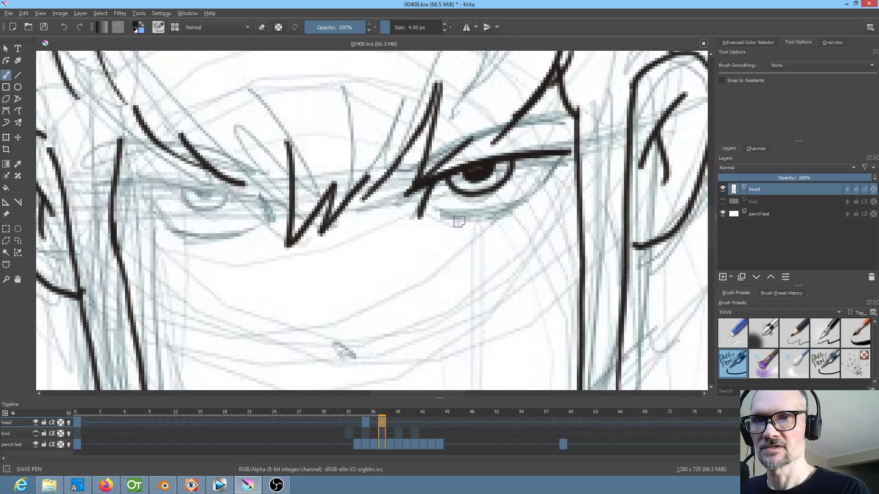
# Ink the lower lid line under the right-hand eye, checking it against frame 35
pyautogui.moveTo(438, 221); pyautogui.dragTo(525, 200)
pyautogui.press('Left')
pyautogui.press('Left')
pyautogui.press('Right')
pyautogui.press('Right')
# Ink and thicken the outer corner of the right-hand eye below the upper lid
pyautogui.moveTo(560, 155); pyautogui.dragTo(539, 187)
pyautogui.press('Left')
pyautogui.press('Left')
pyautogui.press('Right')
pyautogui.press('Right')
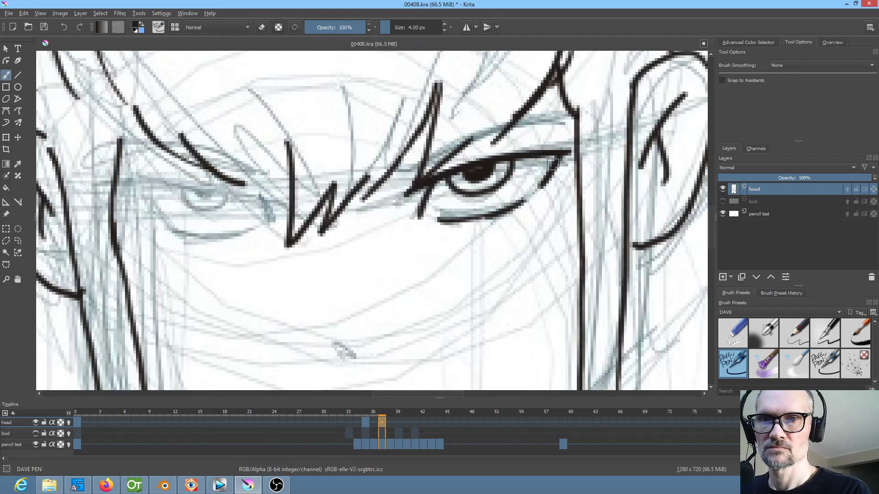
pyautogui.moveTo(553, 157); pyautogui.dragTo(542, 179)
pyautogui.moveTo(569, 154); pyautogui.dragTo(559, 163)
# Ink the slanted outer edge and lower lid of the left-hand eye, comparing with frame 35
pyautogui.moveTo(536, 252); pyautogui.dragTo(672, 223)
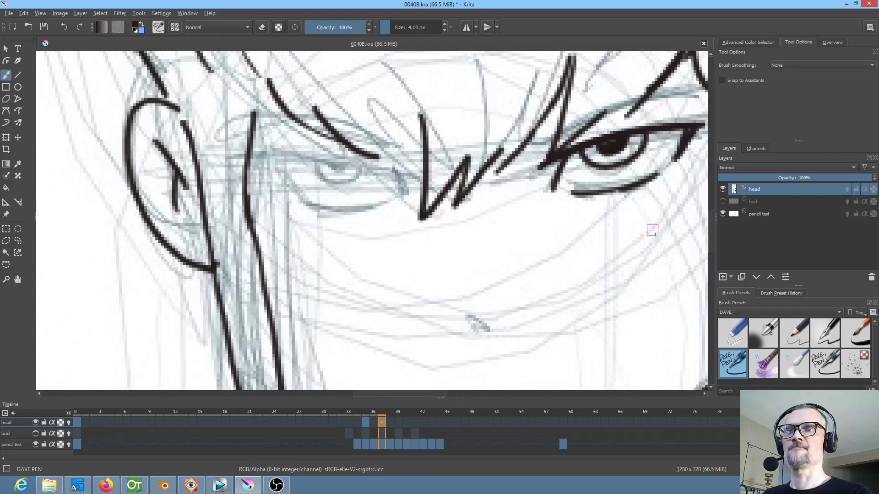
pyautogui.press('Left')
pyautogui.press('Left')
pyautogui.press('Right')
pyautogui.press('Right')
pyautogui.moveTo(270, 163)
pyautogui.mouseDown()
pyautogui.moveTo(372, 157)
pyautogui.moveTo(244, 164)
pyautogui.moveTo(351, 203)
pyautogui.mouseUp()
pyautogui.press('Left')
pyautogui.press('Left')
pyautogui.press('Right')
pyautogui.press('Right')
pyautogui.press('Left')
pyautogui.press('Left')
pyautogui.press('Right')
pyautogui.press('Right')
pyautogui.press('Left')
pyautogui.press('Left')
pyautogui.press('Right')
pyautogui.press('Right')
pyautogui.moveTo(353, 206); pyautogui.dragTo(373, 204)
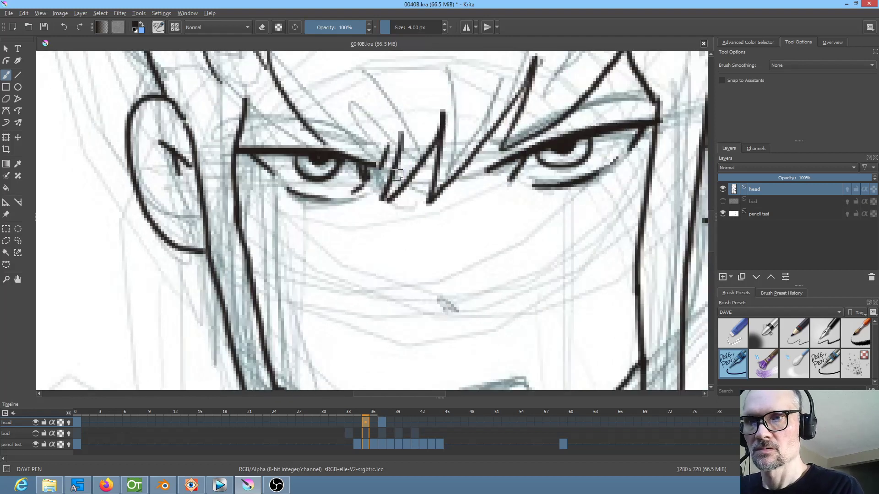
# Ink the inner corner and upper lid of the left-hand eye, matching frame 35
pyautogui.moveTo(388, 163); pyautogui.dragTo(405, 183)
pyautogui.press('Left')
pyautogui.press('Left')
pyautogui.press('Right')
pyautogui.press('Right')
pyautogui.moveTo(370, 157); pyautogui.dragTo(412, 159)
pyautogui.press('Left')
pyautogui.press('Left')
pyautogui.press('Right')
pyautogui.press('Right')
# Extend the inner corner of the left-hand eye down toward the lower lid
pyautogui.moveTo(404, 178); pyautogui.dragTo(388, 195)
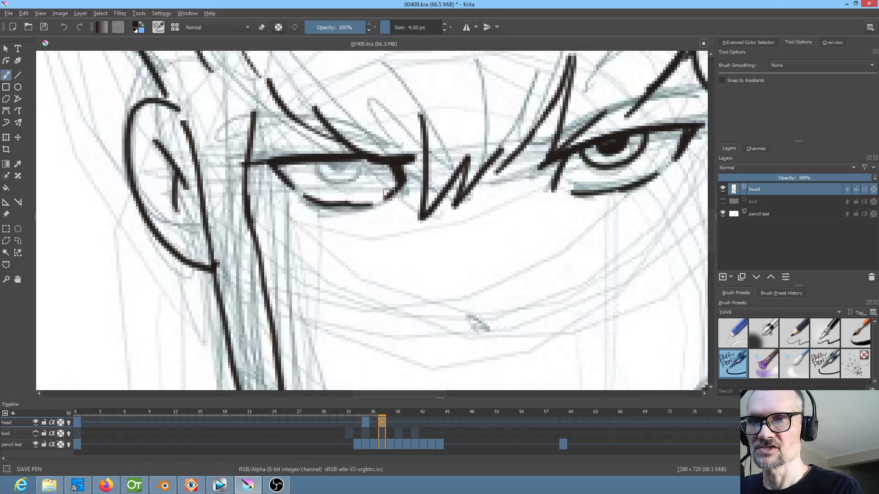
pyautogui.press('Left')
pyautogui.press('Left')
pyautogui.press('Right')
pyautogui.press('Right')
# Ink the pupil and iris of the left-hand eye, comparing with frame 35
pyautogui.moveTo(334, 163); pyautogui.dragTo(347, 161)
pyautogui.press('Left')
pyautogui.press('Left')
pyautogui.press('Right')
pyautogui.press('Right')
pyautogui.moveTo(315, 161)
pyautogui.mouseDown()
pyautogui.moveTo(317, 175)
pyautogui.moveTo(337, 187)
pyautogui.moveTo(368, 174)
pyautogui.moveTo(374, 155)
pyautogui.mouseUp()
pyautogui.press('Left')
pyautogui.press('Left')
# Ink the eyebrow above the right-hand eye on frame 35, following the frame 0 drawing
pyautogui.moveTo(553, 242); pyautogui.dragTo(459, 311)
pyautogui.hotkey('alt', 'Left')
pyautogui.hotkey('alt', 'Right')
pyautogui.hotkey('alt', 'Left')
pyautogui.hotkey('alt', 'Right')
pyautogui.moveTo(420, 208)
pyautogui.mouseDown()
pyautogui.moveTo(514, 161)
pyautogui.moveTo(470, 180)
pyautogui.moveTo(563, 165)
pyautogui.moveTo(473, 178)
pyautogui.moveTo(408, 217)
pyautogui.moveTo(416, 206)
pyautogui.moveTo(486, 199)
pyautogui.moveTo(618, 158)
pyautogui.mouseUp()
pyautogui.hotkey('alt', 'Left')
# Ink and thicken the matching eyebrow above the right-hand eye on frame 37
pyautogui.hotkey('alt', 'Right')
pyautogui.hotkey('alt', 'Right')
pyautogui.moveTo(534, 185)
pyautogui.mouseDown()
pyautogui.moveTo(543, 181)
pyautogui.moveTo(447, 214)
pyautogui.moveTo(620, 164)
pyautogui.moveTo(577, 167)
pyautogui.mouseUp()
pyautogui.moveTo(507, 190); pyautogui.dragTo(629, 156)
# Mirror the view and ink the remaining eyebrow on frame 35, using the frame 0 drawing as reference
pyautogui.press('m')
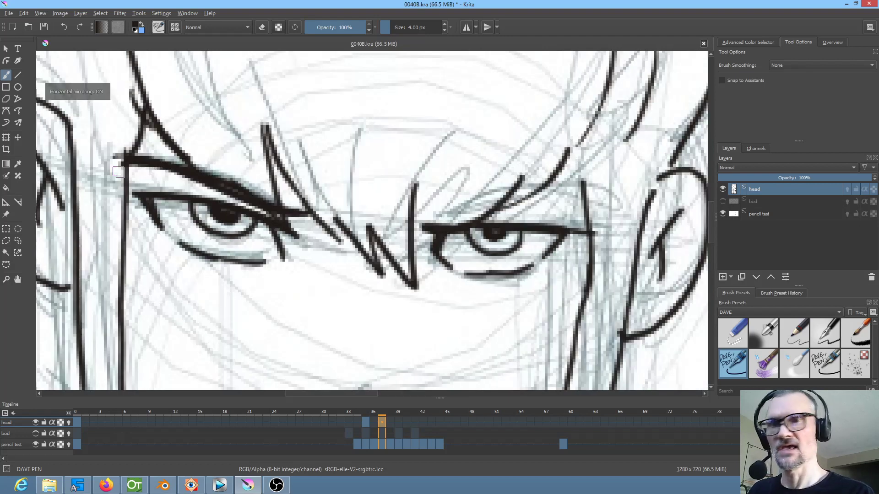
pyautogui.hotkey('alt', 'Left')
pyautogui.hotkey('alt', 'Left')
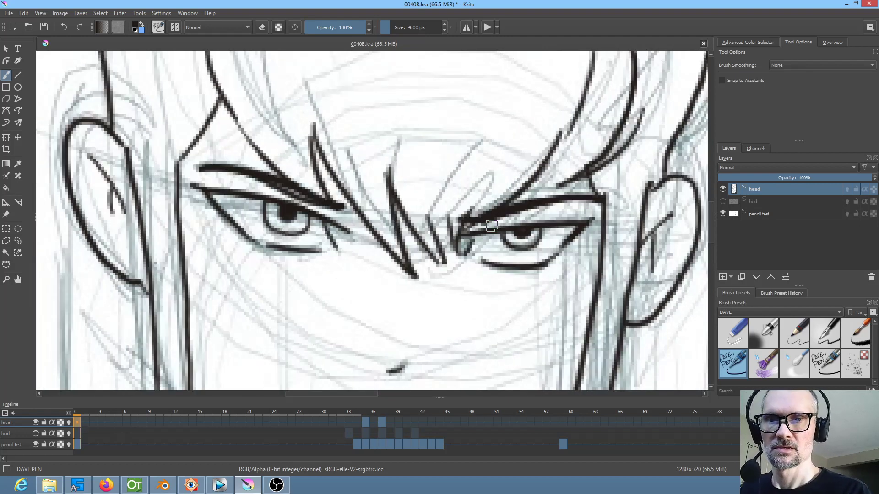
pyautogui.hotkey('alt', 'Right')
pyautogui.moveTo(463, 220)
pyautogui.mouseDown()
pyautogui.moveTo(561, 196)
pyautogui.moveTo(606, 197)
pyautogui.moveTo(549, 196)
pyautogui.moveTo(492, 212)
pyautogui.mouseUp()
pyautogui.press('m')
pyautogui.press('m')
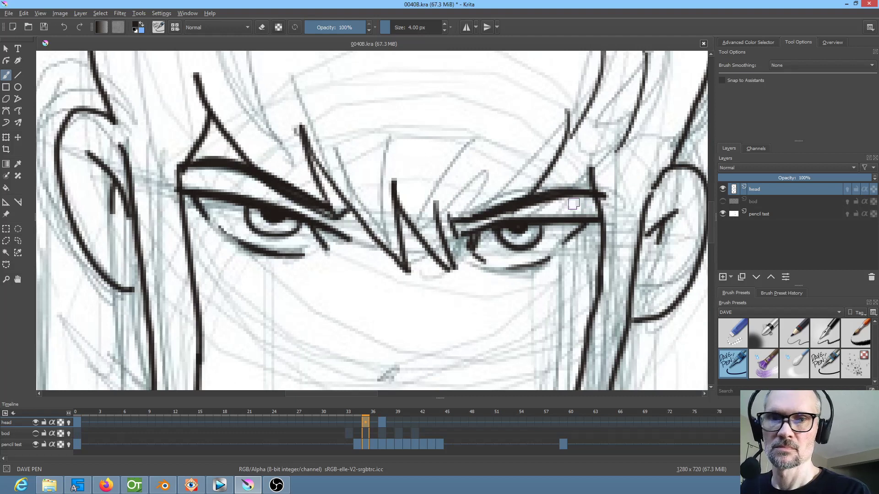
# Ink the remaining eyebrow on frame 37 to match the one on frame 35
pyautogui.hotkey('alt', 'Right')
pyautogui.hotkey('alt', 'Left')
pyautogui.hotkey('alt', 'Right')
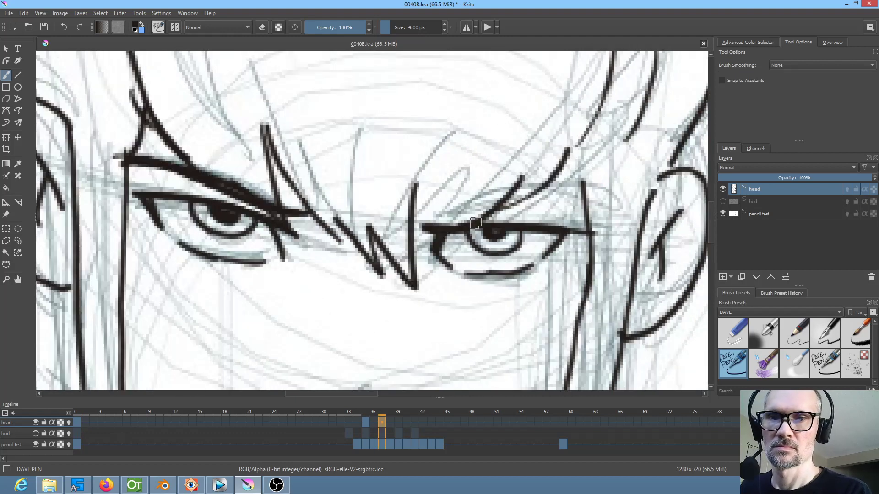
pyautogui.moveTo(436, 221)
pyautogui.mouseDown()
pyautogui.moveTo(598, 192)
pyautogui.moveTo(443, 219)
pyautogui.moveTo(573, 196)
pyautogui.mouseUp()
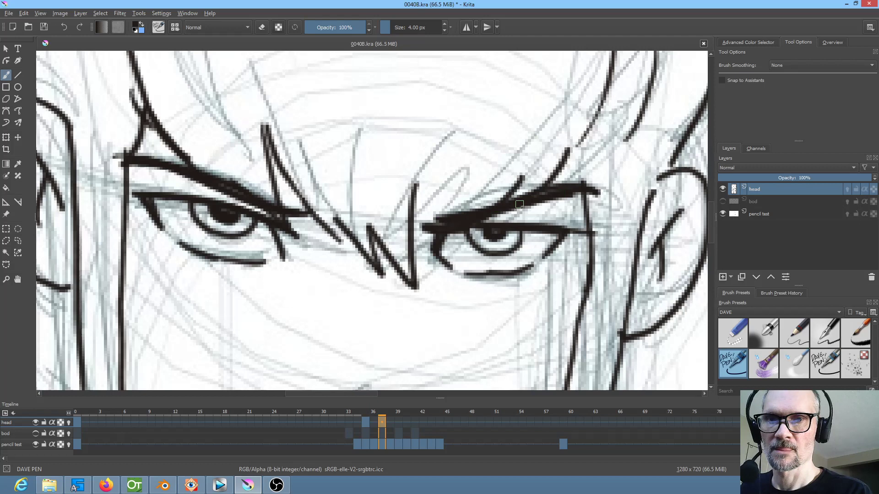
# Thicken and extend the eyebrow on frame 37 out to its outer end, and view the whole face
pyautogui.hotkey('alt', 'Left')
pyautogui.hotkey('alt', 'Right')
pyautogui.moveTo(462, 223)
pyautogui.mouseDown()
pyautogui.moveTo(430, 221)
pyautogui.moveTo(614, 192)
pyautogui.mouseUp()
pyautogui.scroll(-5, 630, 185)
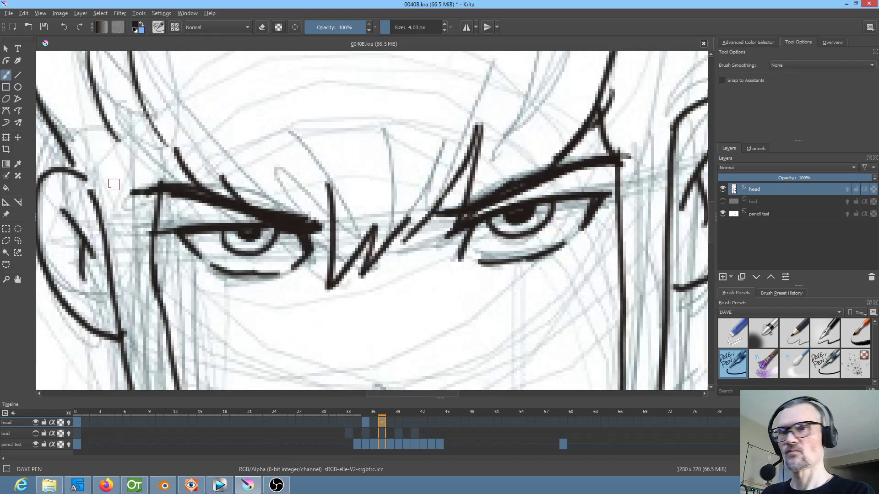
pyautogui.moveTo(644, 217); pyautogui.dragTo(563, 197)
# Isolate the head layer and flip repeatedly through frames 0, 35 and 37 to check the inked motion
pyautogui.press('i')
pyautogui.press('Left')
pyautogui.press('Left')
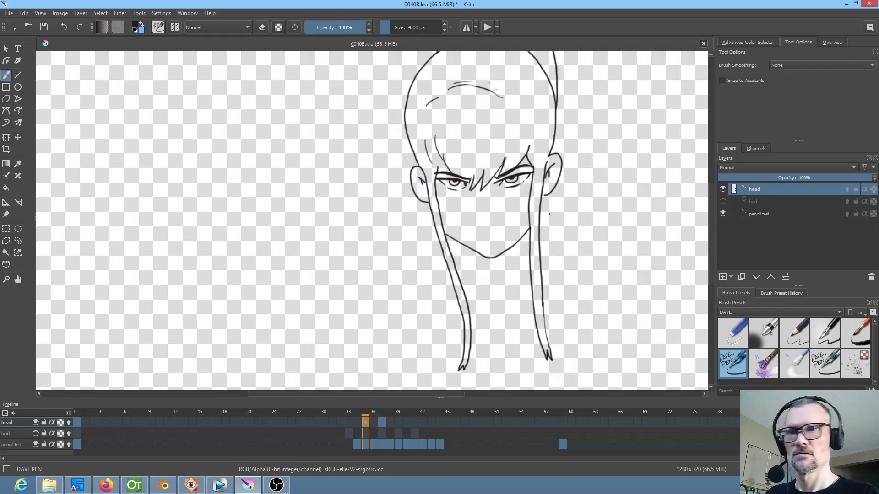
pyautogui.press('Right')
pyautogui.press('Right')
pyautogui.press('Left')
pyautogui.press('Left')
pyautogui.press('Right')
pyautogui.press('Right')
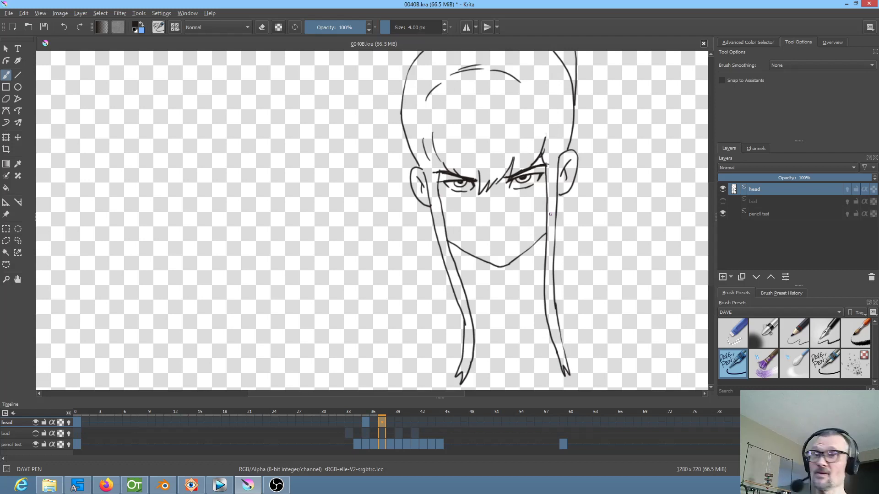
pyautogui.press('Left')
pyautogui.press('Left')
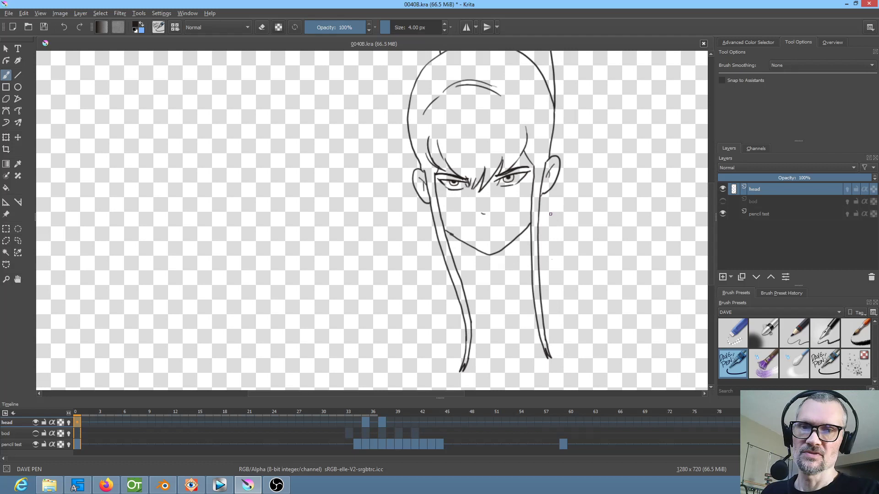
pyautogui.press('Right')
pyautogui.press('Right')
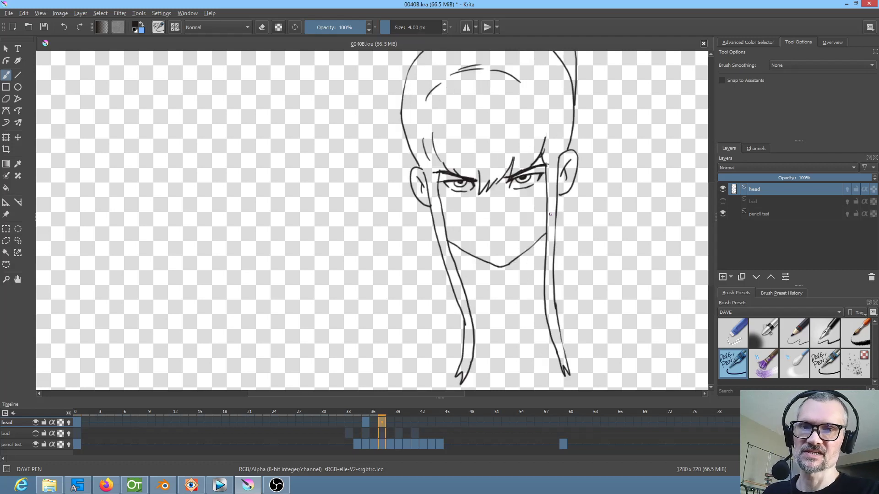
pyautogui.press('Left')
pyautogui.press('Right')
pyautogui.press('Left')
pyautogui.press('Right')
pyautogui.press('Left')
pyautogui.press('Left')
pyautogui.press('Right')
pyautogui.press('Left')
pyautogui.press('Right')
pyautogui.press('Left')
pyautogui.press('Right')
pyautogui.press('Left')
pyautogui.press('Right')
pyautogui.press('Right')
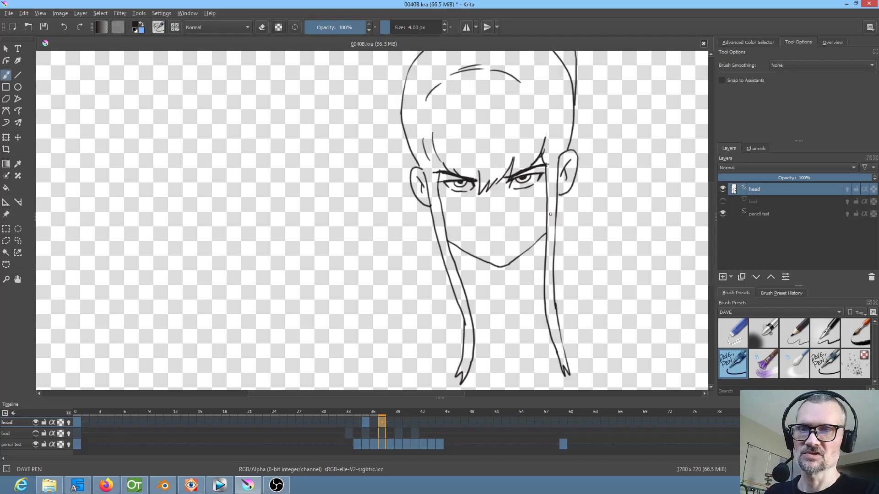
# Add a blank head-layer frame at 39 and ink the outer edge of the side hair strand beside the right-hand ear
pyautogui.press('Delete')
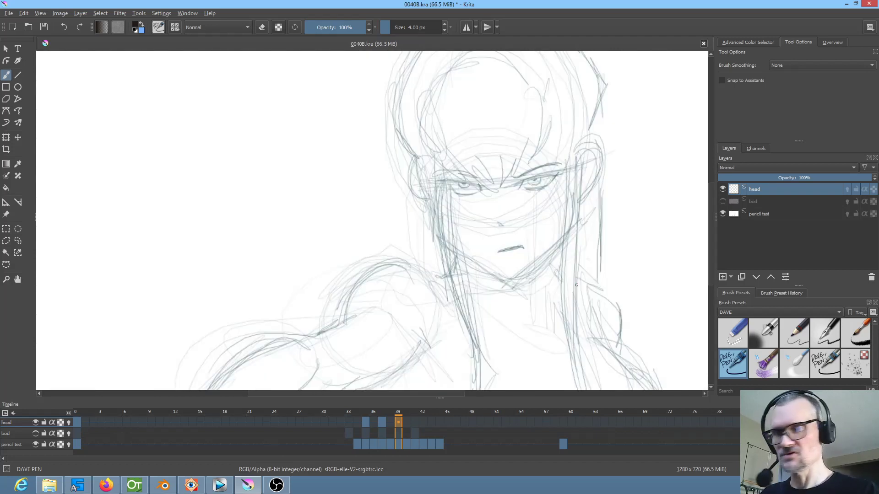
pyautogui.press('Left')
pyautogui.press('Right')
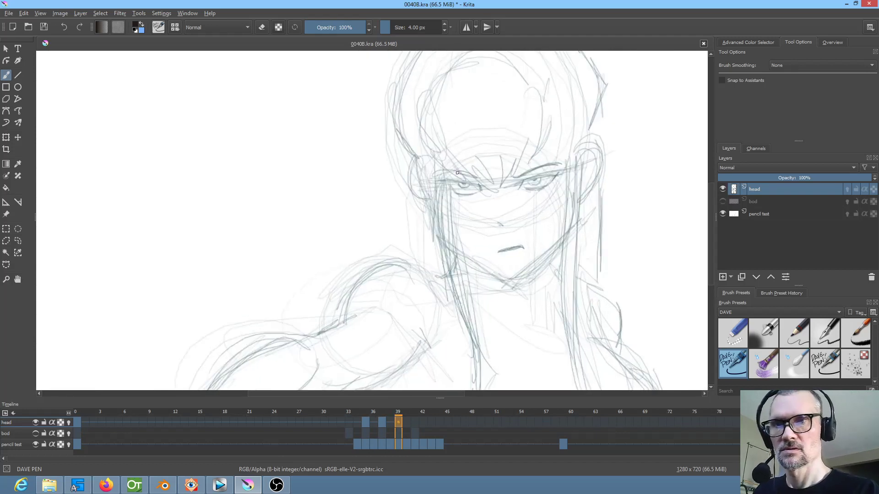
pyautogui.scroll(6, 467, 213)
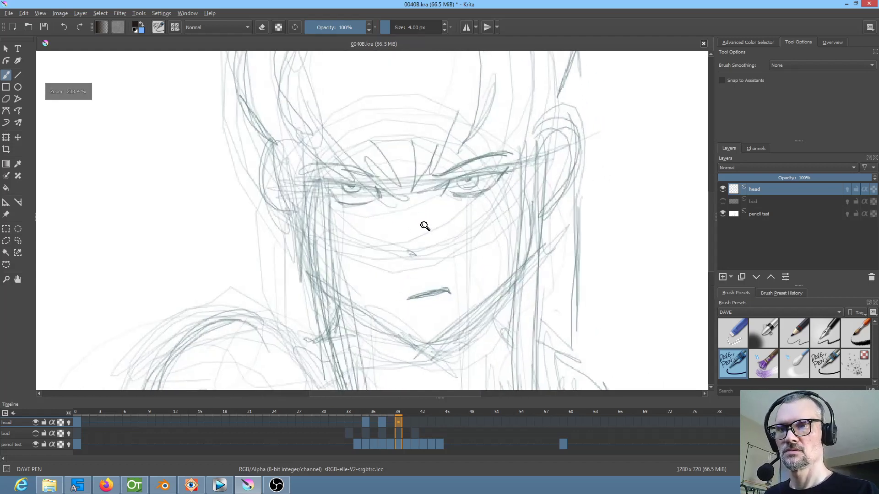
pyautogui.moveTo(536, 214); pyautogui.dragTo(479, 280)
pyautogui.press('Left')
pyautogui.press('Right')
pyautogui.press('Left')
pyautogui.press('Right')
pyautogui.press('Left')
pyautogui.press('Right')
pyautogui.moveTo(522, 165); pyautogui.dragTo(523, 324)
# Ink the inner edge of the same side strand on frame 39, angling down from the hairline above the eyebrow's outer end
pyautogui.press('Left')
pyautogui.press('Right')
pyautogui.press('Left')
pyautogui.press('Right')
pyautogui.press('Left')
pyautogui.press('Right')
pyautogui.moveTo(470, 170)
pyautogui.mouseDown()
pyautogui.moveTo(510, 207)
pyautogui.moveTo(491, 197)
pyautogui.moveTo(497, 345)
pyautogui.mouseUp()
pyautogui.hotkey('ctrl', 'z')
pyautogui.moveTo(493, 198); pyautogui.dragTo(487, 358)
pyautogui.moveTo(490, 303); pyautogui.dragTo(487, 347)
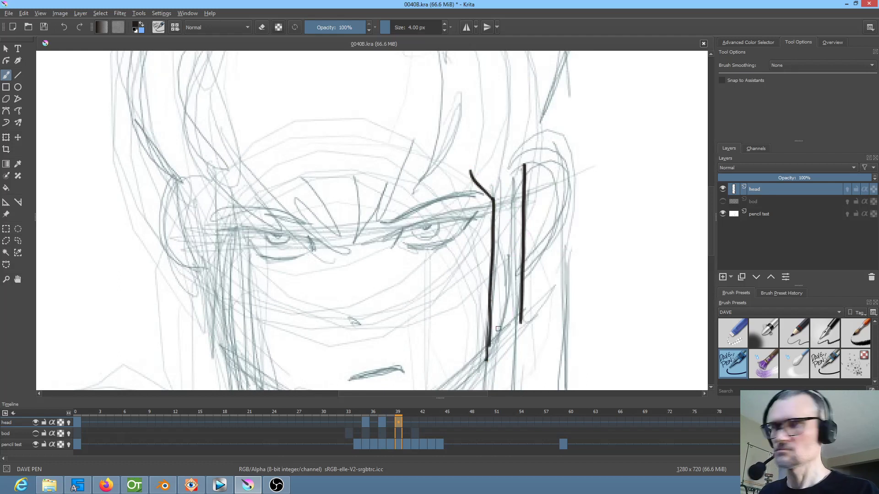
# Ink the curved hairline above the right-hand eye on frame 39, checking its position against frame 37
pyautogui.press('Left')
pyautogui.press('Left')
pyautogui.press('Right')
pyautogui.press('Right')
pyautogui.press('Left')
pyautogui.press('Left')
pyautogui.press('Right')
pyautogui.press('Right')
pyautogui.press('Left')
pyautogui.press('Left')
pyautogui.press('Right')
pyautogui.press('Right')
pyautogui.moveTo(481, 137); pyautogui.dragTo(434, 202)
pyautogui.press('Left')
pyautogui.press('Left')
pyautogui.press('Right')
pyautogui.press('Right')
pyautogui.press('Left')
pyautogui.press('Left')
pyautogui.press('Right')
pyautogui.press('Right')
pyautogui.moveTo(434, 202); pyautogui.dragTo(396, 223)
# Ink both sides of the pointed fringe lock at the inner end of the right-hand eyebrow on frame 39
pyautogui.press('Left')
pyautogui.press('Left')
pyautogui.press('Right')
pyautogui.press('Right')
pyautogui.press('Left')
pyautogui.press('Left')
pyautogui.press('Right')
pyautogui.press('Right')
pyautogui.moveTo(401, 166); pyautogui.dragTo(389, 225)
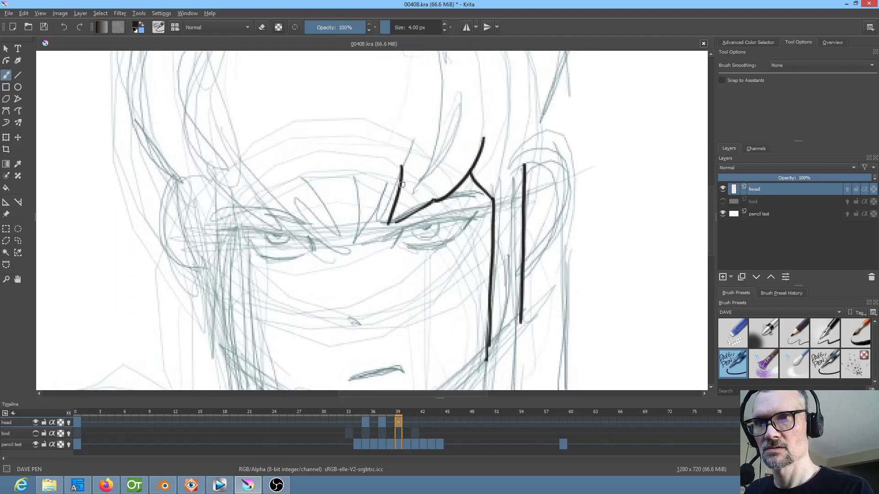
pyautogui.moveTo(402, 167)
pyautogui.mouseDown()
pyautogui.moveTo(377, 219)
pyautogui.moveTo(390, 235)
pyautogui.moveTo(372, 225)
pyautogui.moveTo(377, 217)
pyautogui.moveTo(355, 250)
pyautogui.mouseUp()
# Ink the central zigzag fringe strokes between the eyes on frame 39, using frame 37 as reference
pyautogui.press('Left')
pyautogui.press('Left')
pyautogui.press('Right')
pyautogui.press('Right')
pyautogui.press('Left')
pyautogui.press('Left')
pyautogui.press('Right')
pyautogui.press('Right')
pyautogui.moveTo(365, 218); pyautogui.dragTo(334, 259)
pyautogui.press('Left')
pyautogui.press('Left')
pyautogui.press('Right')
pyautogui.press('Right')
pyautogui.press('Left')
pyautogui.press('Left')
pyautogui.press('Right')
pyautogui.press('Right')
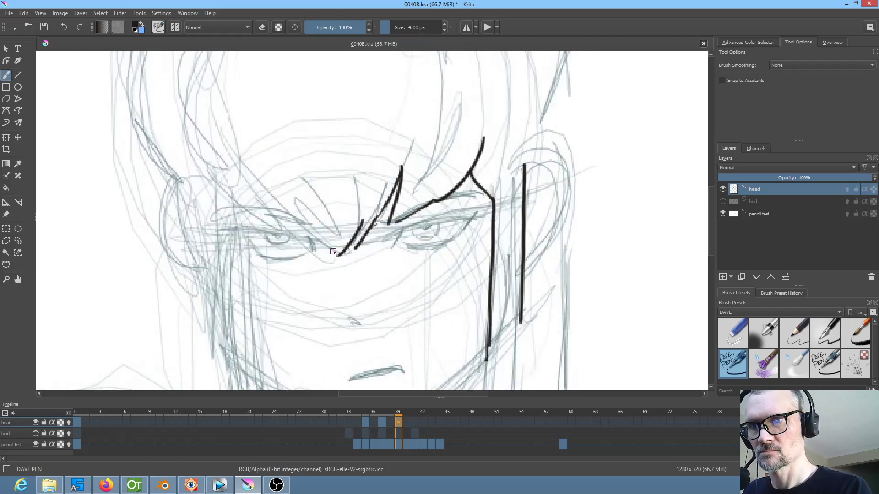
pyautogui.moveTo(342, 221)
pyautogui.mouseDown()
pyautogui.moveTo(333, 260)
pyautogui.moveTo(314, 264)
pyautogui.mouseUp()
pyautogui.press('Left')
pyautogui.press('Left')
pyautogui.press('Right')
pyautogui.press('Right')
pyautogui.press('Left')
pyautogui.press('Left')
pyautogui.press('Right')
pyautogui.press('Right')
pyautogui.moveTo(310, 205); pyautogui.dragTo(314, 249)
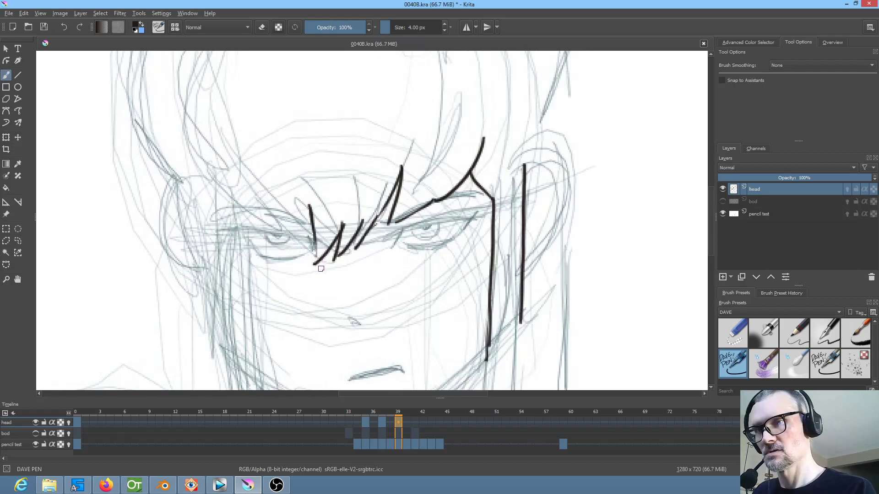
pyautogui.press('e')
pyautogui.moveTo(311, 241); pyautogui.dragTo(312, 226)
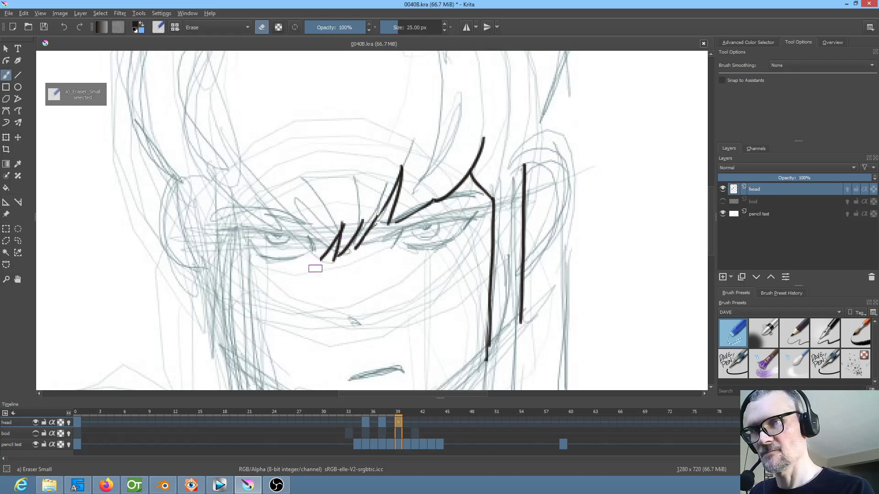
# Return to the ink pen, redraw the left-hand edge of the central fringe zigzag on frame 39, and compare it with frame 37
pyautogui.press('e')
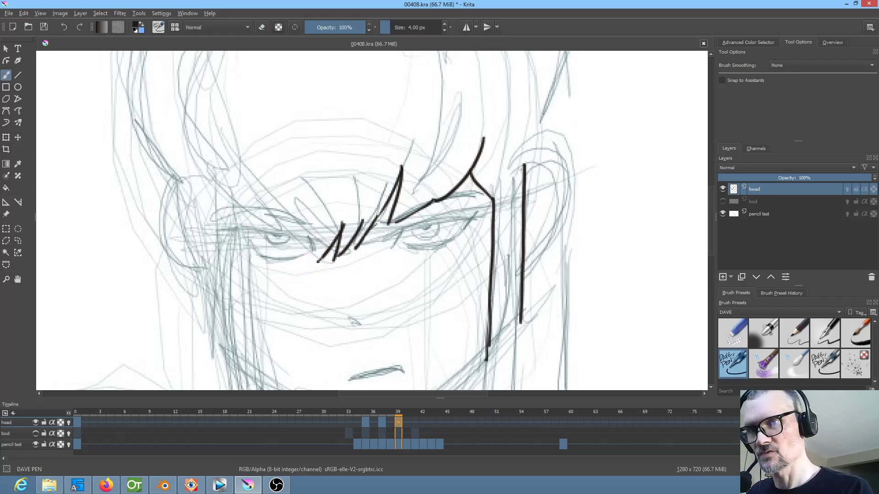
pyautogui.press('Left')
pyautogui.press('Left')
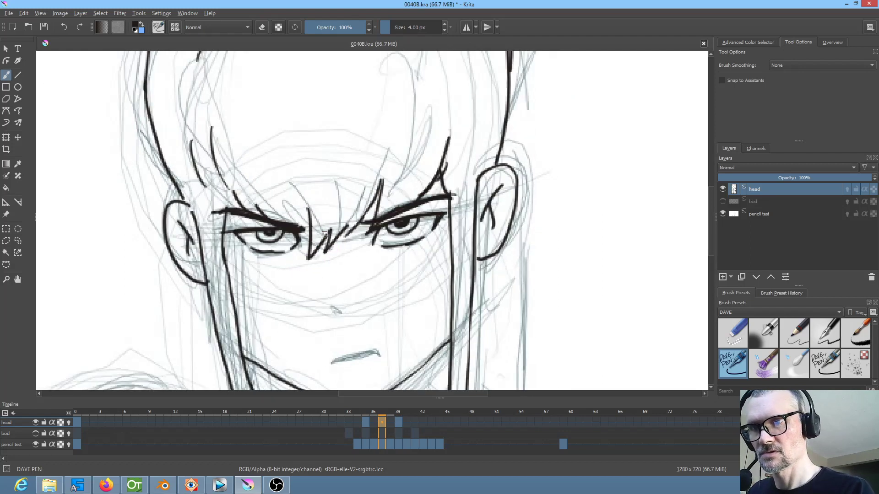
pyautogui.press('Right')
pyautogui.press('Right')
pyautogui.moveTo(318, 261); pyautogui.dragTo(315, 231)
pyautogui.press('Left')
pyautogui.press('Left')
pyautogui.press('Right')
pyautogui.press('Right')
pyautogui.press('Left')
pyautogui.press('Left')
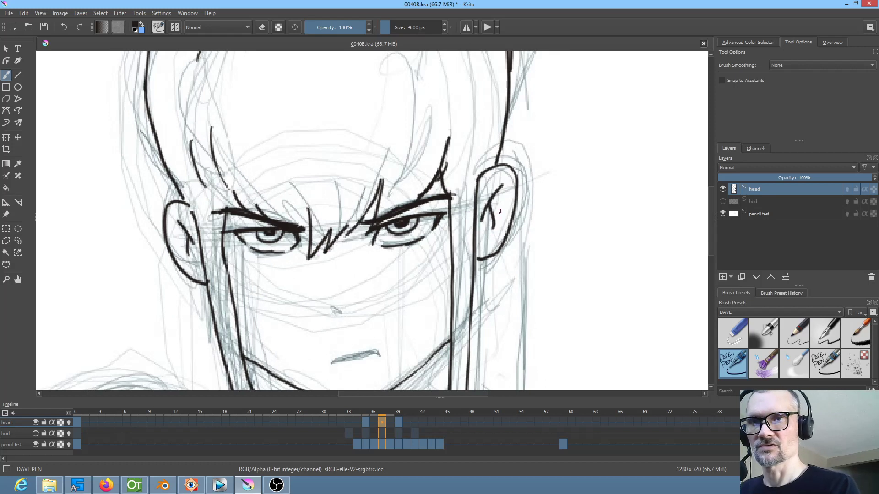
# Ink the base stroke of the right-hand eyebrow on frame 39, matching its position to frame 37
pyautogui.press('Right')
pyautogui.press('Right')
pyautogui.press('Left')
pyautogui.press('Left')
pyautogui.press('Right')
pyautogui.press('Right')
pyautogui.moveTo(406, 219); pyautogui.dragTo(469, 199)
pyautogui.press('Left')
pyautogui.press('Left')
pyautogui.press('Right')
pyautogui.press('Right')
# Thicken the right-hand eyebrow on frame 39 with overlapping strokes, using frame 37 as reference
pyautogui.moveTo(397, 221); pyautogui.dragTo(471, 196)
pyautogui.moveTo(403, 216)
pyautogui.mouseDown()
pyautogui.moveTo(464, 194)
pyautogui.moveTo(489, 200)
pyautogui.mouseUp()
pyautogui.moveTo(487, 198)
pyautogui.mouseDown()
pyautogui.moveTo(436, 203)
pyautogui.moveTo(391, 226)
pyautogui.mouseUp()
pyautogui.press('Left')
pyautogui.press('Left')
pyautogui.press('Right')
pyautogui.press('Right')
pyautogui.press('Left')
pyautogui.press('Left')
pyautogui.press('Right')
pyautogui.press('Right')
# Ink the upper eyelid line beneath the right-hand eyebrow on frame 39 and compare it with frame 37
pyautogui.moveTo(406, 223)
pyautogui.mouseDown()
pyautogui.moveTo(394, 242)
pyautogui.moveTo(447, 215)
pyautogui.moveTo(480, 212)
pyautogui.mouseUp()
pyautogui.press('Left')
pyautogui.press('Left')
pyautogui.press('Right')
pyautogui.press('Right')
pyautogui.press('Left')
pyautogui.press('Left')
pyautogui.press('Right')
pyautogui.press('Right')
# Ink the iris of the right-hand eye under the upper eyelid on frame 39, checking it against frame 37
pyautogui.moveTo(436, 220)
pyautogui.mouseDown()
pyautogui.moveTo(488, 209)
pyautogui.moveTo(455, 218)
pyautogui.mouseUp()
pyautogui.press('Left')
pyautogui.press('Left')
pyautogui.press('Right')
pyautogui.press('Right')
pyautogui.press('Left')
pyautogui.press('Left')
pyautogui.press('Right')
pyautogui.press('Right')
# Ink the slanted outer corner of the right-hand eye on frame 39 to match frame 37
pyautogui.moveTo(469, 216); pyautogui.dragTo(461, 237)
pyautogui.press('Left')
pyautogui.press('Left')
pyautogui.press('Right')
pyautogui.press('Right')
# Ink the lower lid and finish the pupil of the right-hand eye on frame 39, comparing with frame 37
pyautogui.moveTo(411, 248)
pyautogui.mouseDown()
pyautogui.moveTo(446, 244)
pyautogui.moveTo(433, 226)
pyautogui.mouseUp()
pyautogui.press('Left')
pyautogui.press('Left')
pyautogui.press('Right')
pyautogui.press('Right')
pyautogui.press('Left')
pyautogui.press('Left')
pyautogui.press('Right')
pyautogui.press('Right')
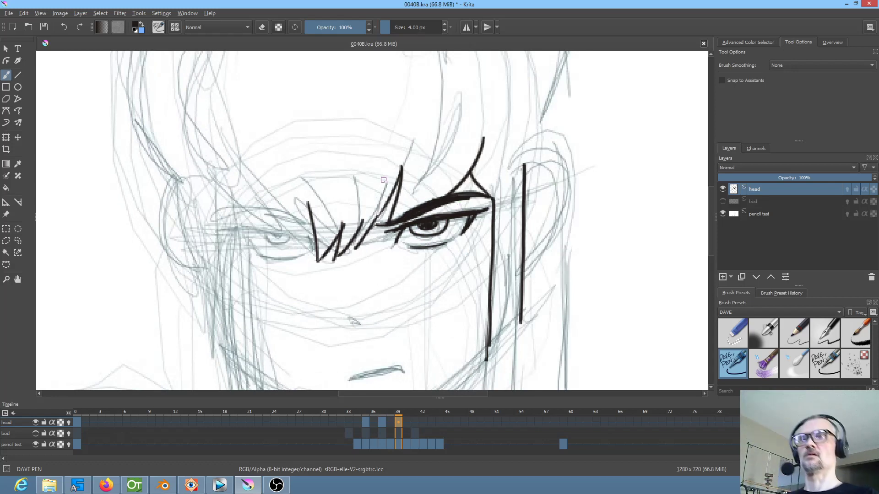
# Examine the whole head by flipping between frames 37 and 39 to judge how the inked features move
pyautogui.scroll(-2, 330, 196)
pyautogui.press('Left')
pyautogui.press('Left')
pyautogui.press('Left')
pyautogui.press('Right')
pyautogui.press('Right')
pyautogui.press('Right')
pyautogui.press('Left')
pyautogui.press('Left')
pyautogui.press('Left')
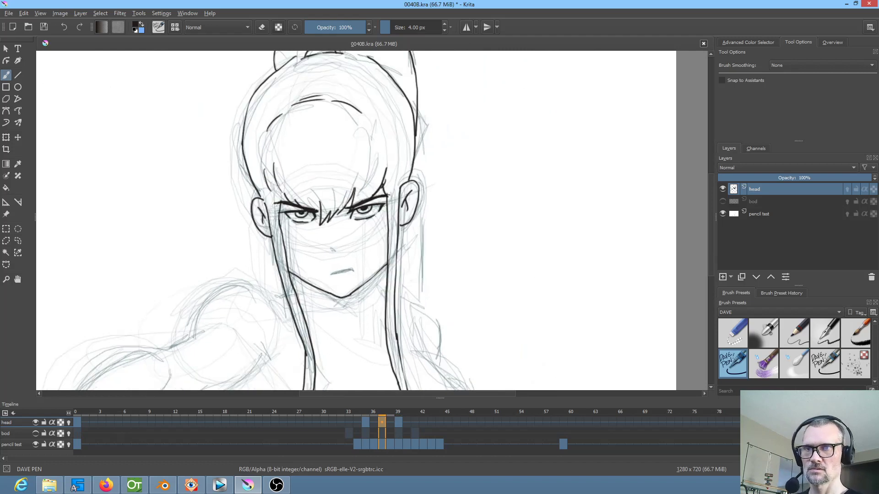
pyautogui.press('Right')
pyautogui.press('Right')
pyautogui.press('Right')
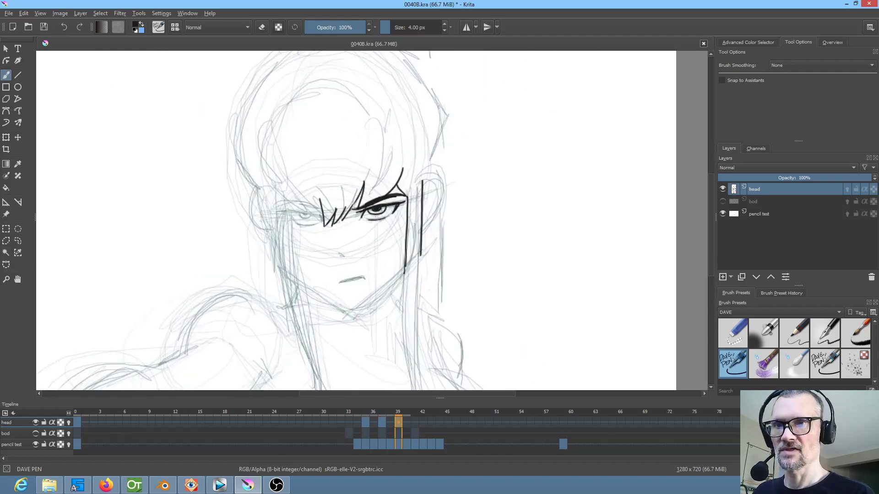
# Mirror the canvas and ink the second eyebrow on frame 39 with thick strokes, using frame 37 as reference
pyautogui.scroll(4, 375, 208)
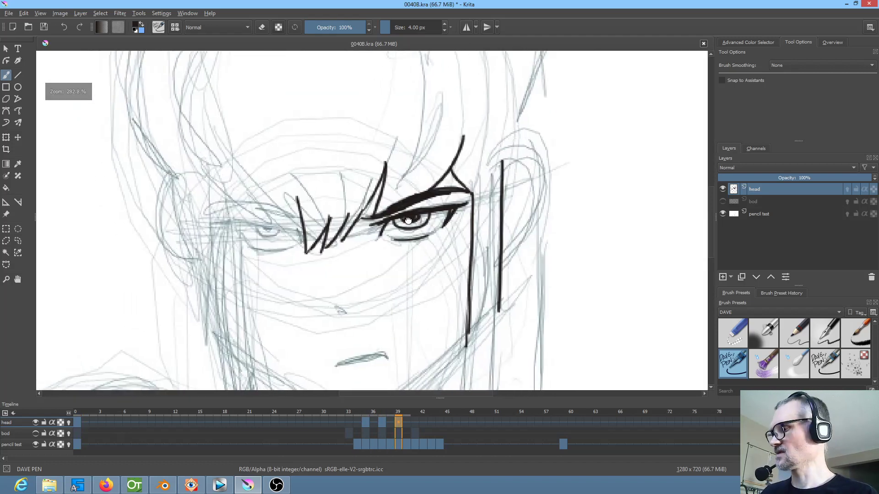
pyautogui.press('m')
pyautogui.press('Left')
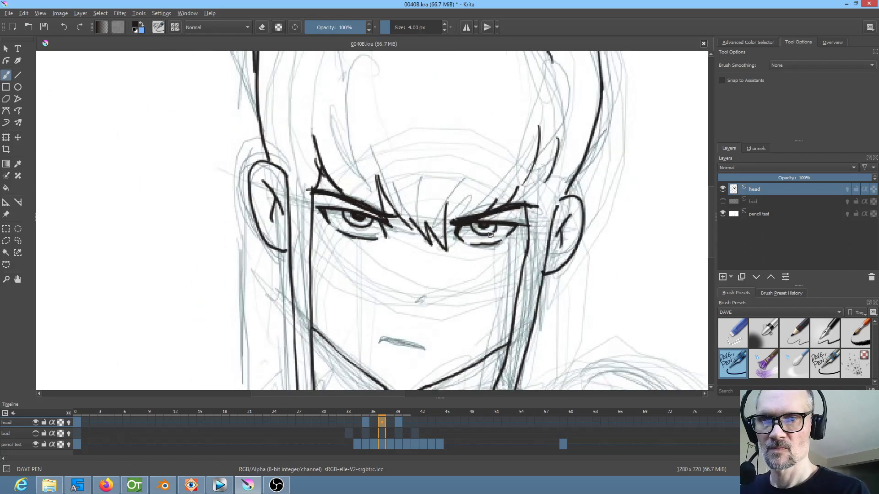
pyautogui.press('Right')
pyautogui.moveTo(448, 223); pyautogui.dragTo(476, 219)
pyautogui.moveTo(448, 224); pyautogui.dragTo(501, 212)
pyautogui.moveTo(455, 224); pyautogui.dragTo(531, 211)
pyautogui.moveTo(458, 223); pyautogui.dragTo(534, 198)
pyautogui.press('Left')
pyautogui.press('Right')
pyautogui.press('Left')
pyautogui.press('Right')
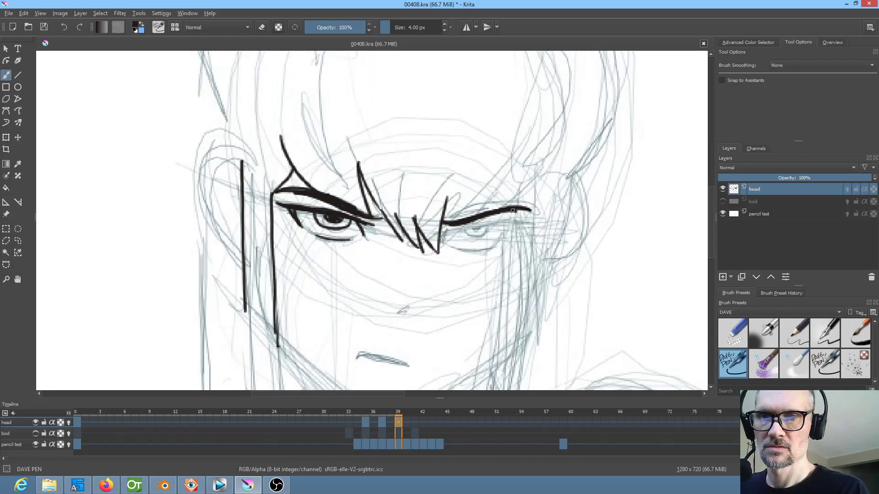
# Ink the upper eyelid line of the second eye on frame 39, starting beside the central fringe zigzag
pyautogui.press('Left')
pyautogui.press('Right')
pyautogui.moveTo(448, 228); pyautogui.dragTo(509, 224)
pyautogui.moveTo(446, 228)
pyautogui.mouseDown()
pyautogui.moveTo(525, 221)
pyautogui.moveTo(438, 229)
pyautogui.mouseUp()
pyautogui.press('Left')
pyautogui.press('Right')
pyautogui.press('Left')
pyautogui.press('Right')
# Ink the inner corner and the short lower lid line of the second eye on frame 39
pyautogui.moveTo(458, 230); pyautogui.dragTo(445, 244)
pyautogui.press('Left')
pyautogui.press('Right')
pyautogui.press('Left')
pyautogui.press('Right')
pyautogui.moveTo(466, 250); pyautogui.dragTo(494, 249)
pyautogui.press('Left')
pyautogui.press('Right')
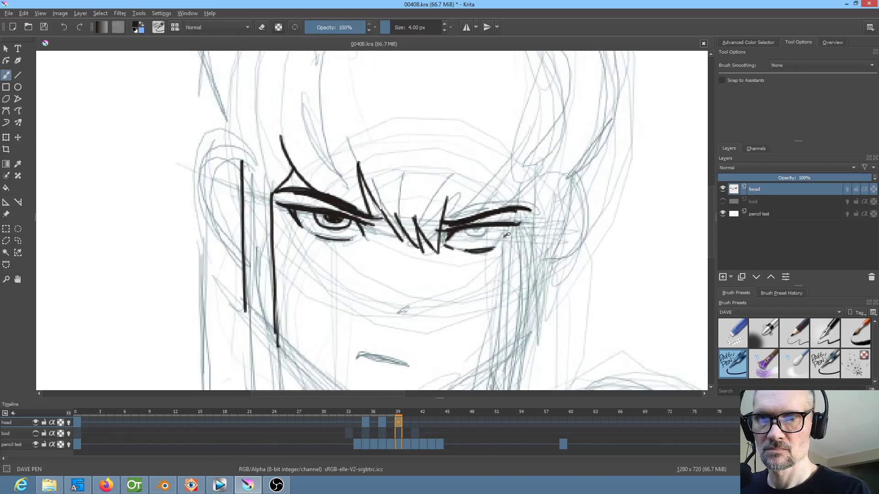
# Ink the iris, pupil and outer corner of the second eye on frame 39 and compare them with frame 37
pyautogui.press('Left')
pyautogui.press('Right')
pyautogui.press('Left')
pyautogui.press('Right')
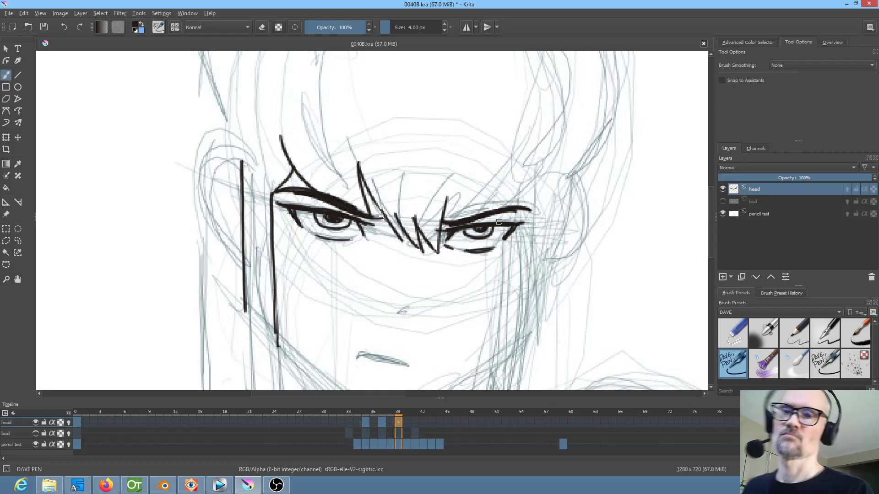
pyautogui.press('Left')
pyautogui.press('Right')
pyautogui.press('Left')
pyautogui.press('Right')
pyautogui.press('Left')
pyautogui.press('Right')
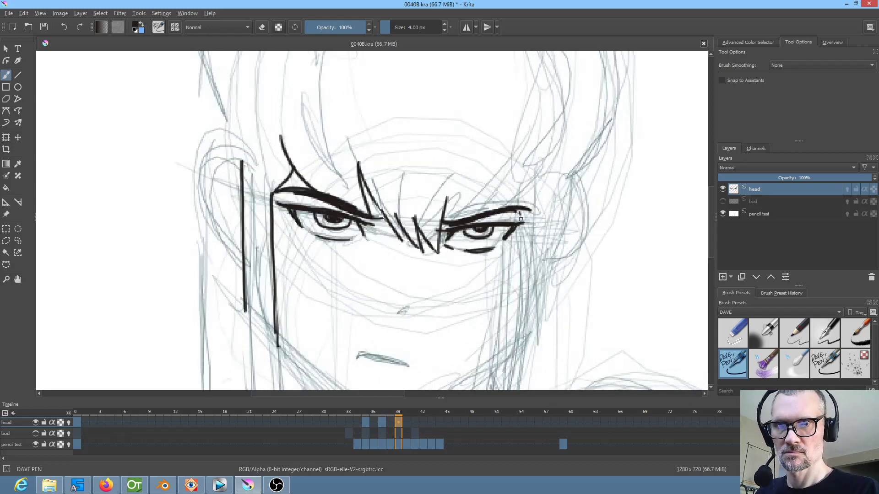
# Ink the upper part of the side hair strand's edge beside the second eye's outer corner on frame 39
pyautogui.moveTo(520, 219); pyautogui.dragTo(522, 267)
pyautogui.press('Left')
pyautogui.moveTo(566, 232)
pyautogui.mouseDown()
pyautogui.moveTo(591, 153)
pyautogui.moveTo(575, 167)
pyautogui.mouseUp()
pyautogui.press('Right')
pyautogui.moveTo(528, 203); pyautogui.dragTo(512, 302)
pyautogui.moveTo(554, 270); pyautogui.dragTo(556, 174)
pyautogui.press('Left')
pyautogui.press('Right')
pyautogui.moveTo(514, 211); pyautogui.dragTo(503, 241)
pyautogui.press('Left')
pyautogui.press('Right')
# Continue the side hair strand's inner edge down toward the jaw on frame 39 and return the canvas to its unmirrored view
pyautogui.moveTo(432, 233); pyautogui.dragTo(417, 354)
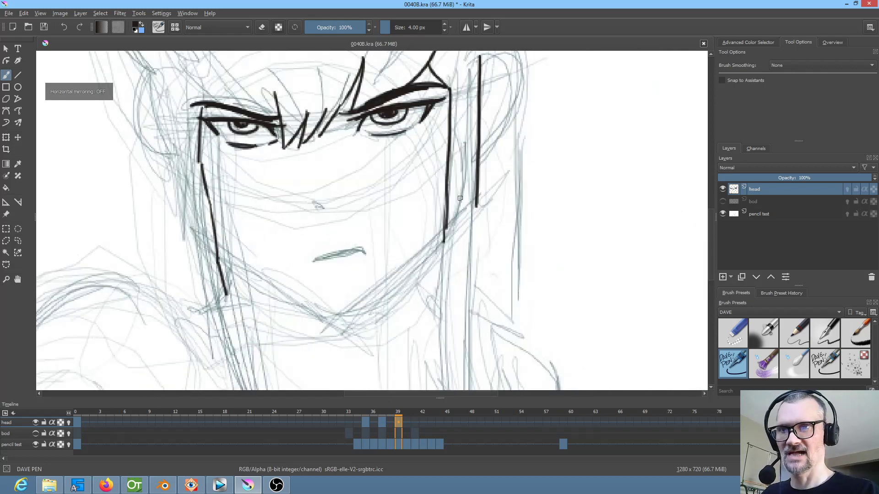
pyautogui.moveTo(428, 289); pyautogui.dragTo(413, 351)
pyautogui.moveTo(450, 262); pyautogui.dragTo(425, 315)
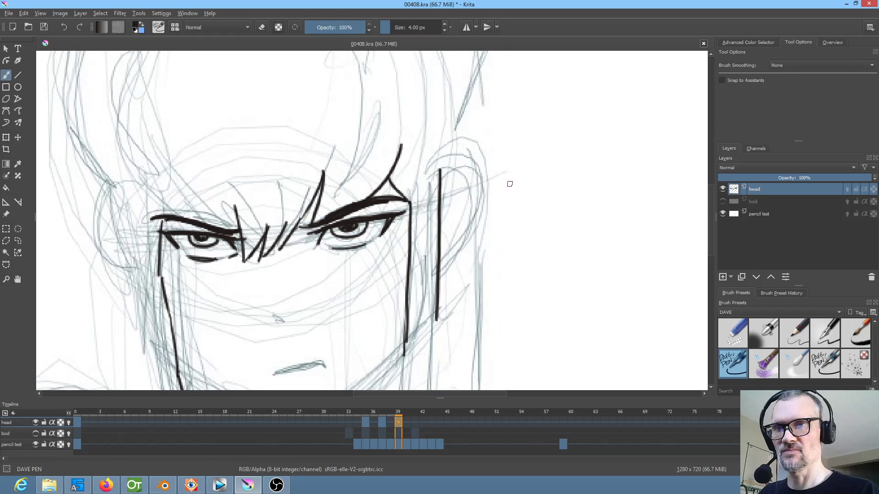
# Ink the outer contour of the right-hand ear on frame 39, following the ear's shape on frame 37
pyautogui.press('Left')
pyautogui.press('Left')
pyautogui.press('Right')
pyautogui.press('Right')
pyautogui.press('Left')
pyautogui.press('Left')
pyautogui.press('Right')
pyautogui.press('Right')
pyautogui.press('Left')
pyautogui.press('Left')
pyautogui.press('Right')
pyautogui.press('Right')
pyautogui.moveTo(441, 173)
pyautogui.mouseDown()
pyautogui.moveTo(473, 158)
pyautogui.moveTo(484, 200)
pyautogui.moveTo(485, 180)
pyautogui.moveTo(468, 239)
pyautogui.moveTo(444, 264)
pyautogui.mouseUp()
pyautogui.press('Left')
pyautogui.press('Left')
pyautogui.press('Right')
pyautogui.press('Right')
# Complete the right-hand ear's rounded outline and ink its inner fold lines on frame 39, checking them against frame 37
pyautogui.press('Left')
pyautogui.press('Left')
pyautogui.press('Right')
pyautogui.press('Right')
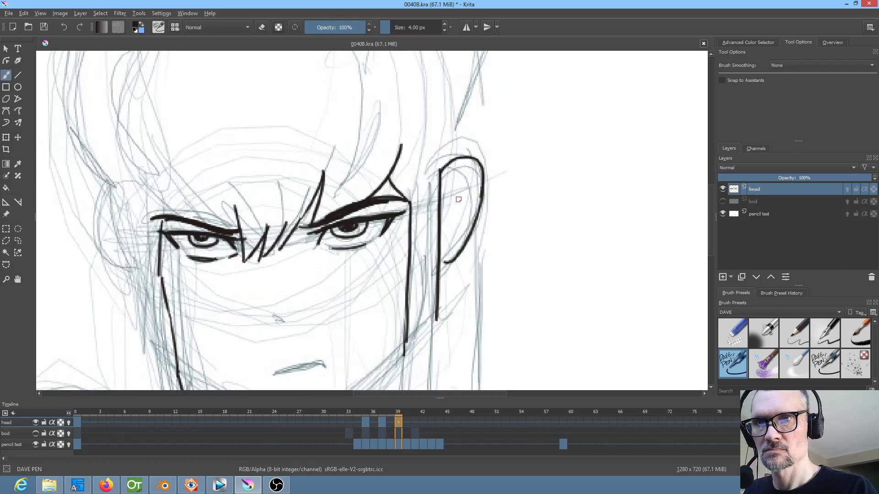
pyautogui.moveTo(465, 181); pyautogui.dragTo(444, 211)
pyautogui.press('Left')
pyautogui.press('Left')
pyautogui.press('Right')
pyautogui.press('Right')
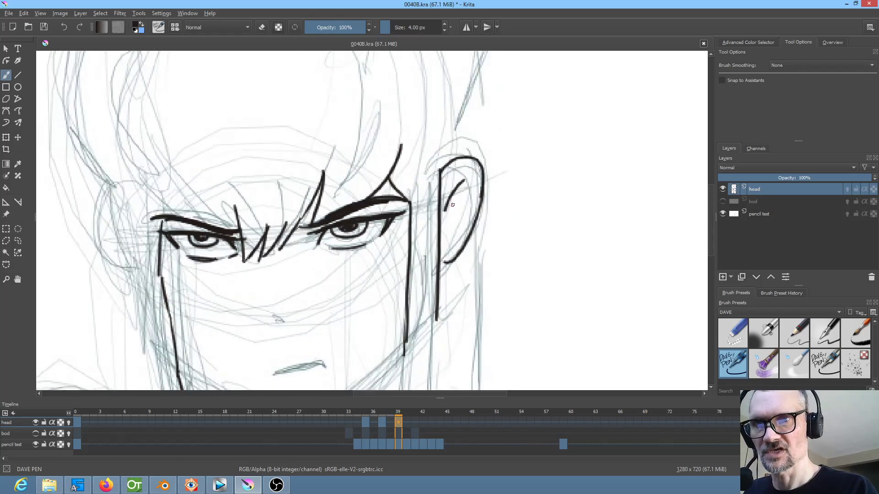
pyautogui.press('Left')
pyautogui.press('Left')
pyautogui.press('Right')
pyautogui.press('Right')
# Ink the outer contour of the left-hand ear on frame 39, following its shape on frame 37
pyautogui.moveTo(263, 179)
pyautogui.mouseDown()
pyautogui.moveTo(243, 202)
pyautogui.moveTo(280, 270)
pyautogui.mouseUp()
pyautogui.press('Left')
pyautogui.press('Left')
pyautogui.press('Right')
pyautogui.press('Right')
# Ink the inner fold lines of the left-hand ear on frame 39, matching frame 37
pyautogui.moveTo(254, 203)
pyautogui.mouseDown()
pyautogui.moveTo(279, 230)
pyautogui.moveTo(270, 236)
pyautogui.mouseUp()
pyautogui.press('Left')
pyautogui.press('Left')
pyautogui.press('Right')
pyautogui.press('Right')
pyautogui.press('Left')
pyautogui.press('Left')
pyautogui.press('Right')
pyautogui.press('Right')
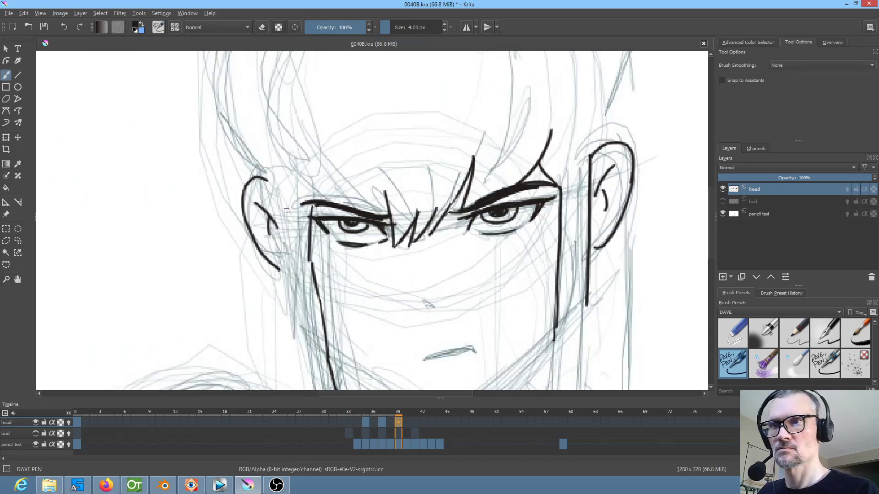
# Ink the side hair strand's outer edge down past the left-hand ear and close the ear's lower contour on frame 39
pyautogui.moveTo(269, 187); pyautogui.dragTo(292, 278)
pyautogui.press('Left')
pyautogui.press('Left')
pyautogui.press('Right')
pyautogui.press('Right')
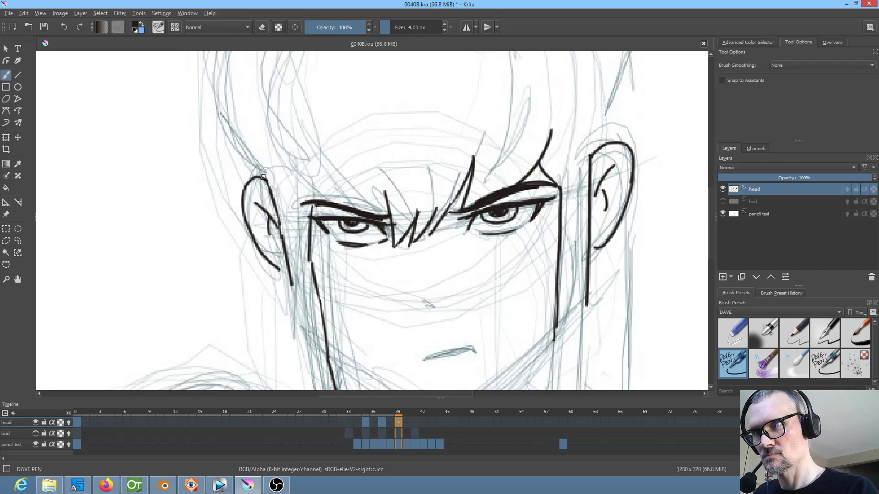
pyautogui.moveTo(421, 282); pyautogui.dragTo(368, 208)
pyautogui.press('Left')
pyautogui.press('Left')
pyautogui.press('Right')
pyautogui.press('Right')
pyautogui.moveTo(231, 197); pyautogui.dragTo(227, 194)
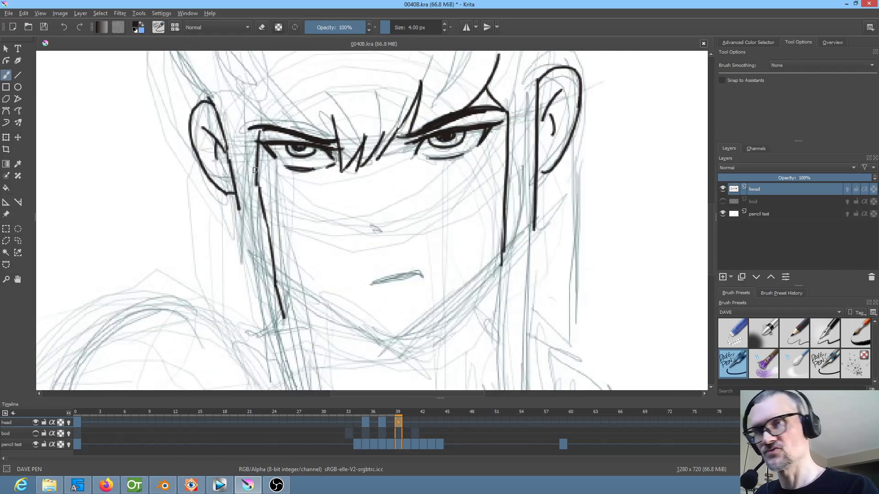
# Continue the left side strand's outer edge from below the ear down to the shoulder on frame 39, checking it against frame 37
pyautogui.press('Left')
pyautogui.press('Left')
pyautogui.press('Right')
pyautogui.press('Right')
pyautogui.moveTo(239, 221); pyautogui.dragTo(253, 280)
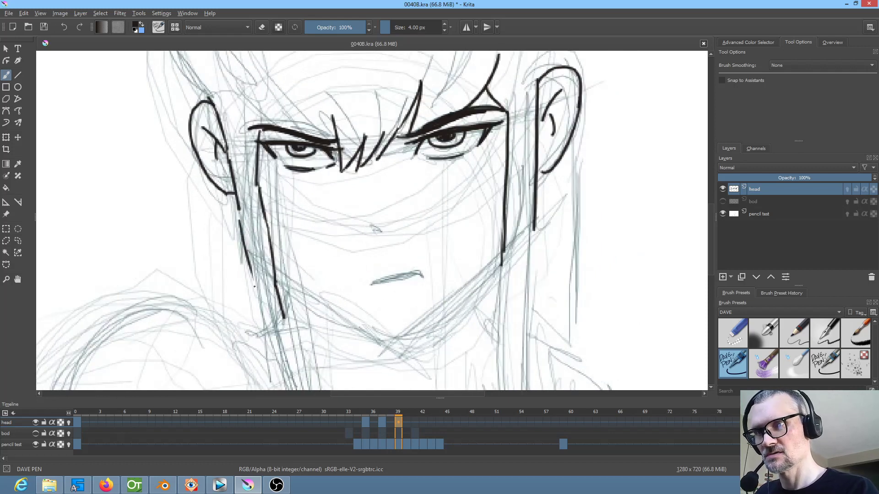
pyautogui.moveTo(239, 211); pyautogui.dragTo(241, 226)
pyautogui.moveTo(251, 278); pyautogui.dragTo(261, 314)
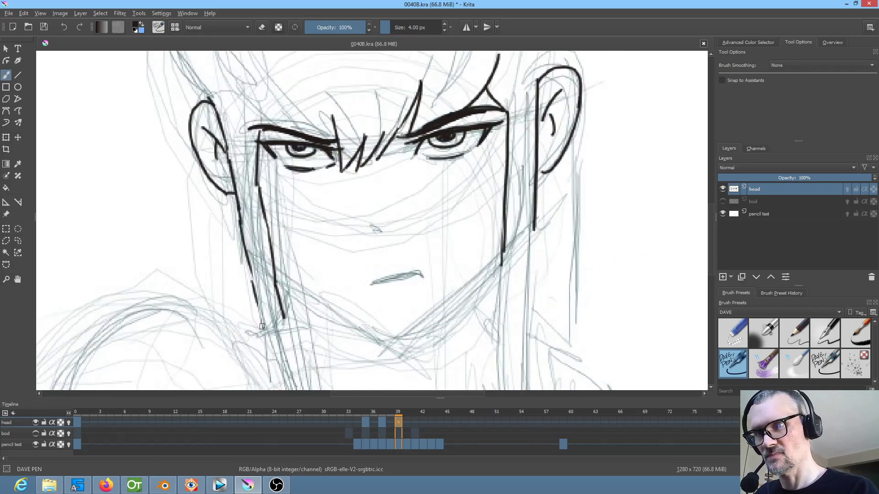
pyautogui.moveTo(247, 260); pyautogui.dragTo(264, 328)
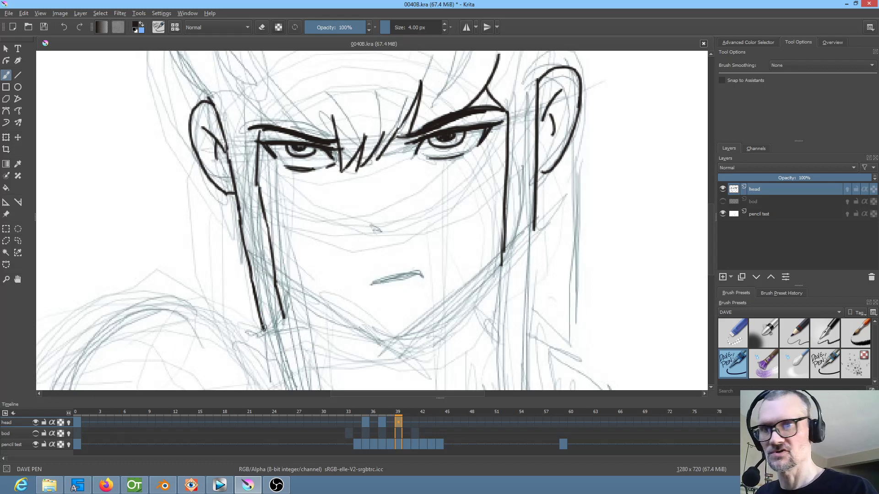
pyautogui.press('Left')
pyautogui.press('Left')
pyautogui.press('Right')
pyautogui.press('Right')
# Examine the mirrored head across frames 35, 37 and 39, including at 100% zoom, and return to frame 39
pyautogui.press('m')
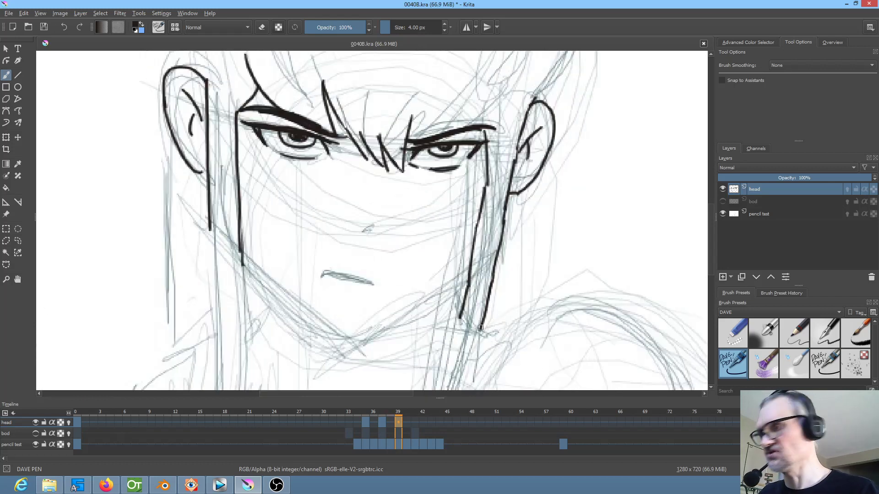
pyautogui.press('Left')
pyautogui.press('Left')
pyautogui.press('Left')
pyautogui.press('Right')
pyautogui.press('Right')
pyautogui.press('Right')
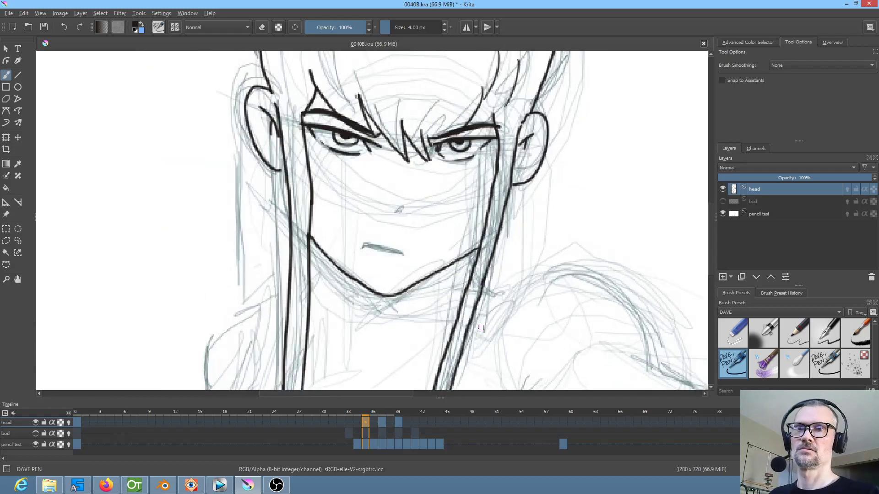
pyautogui.press('1')
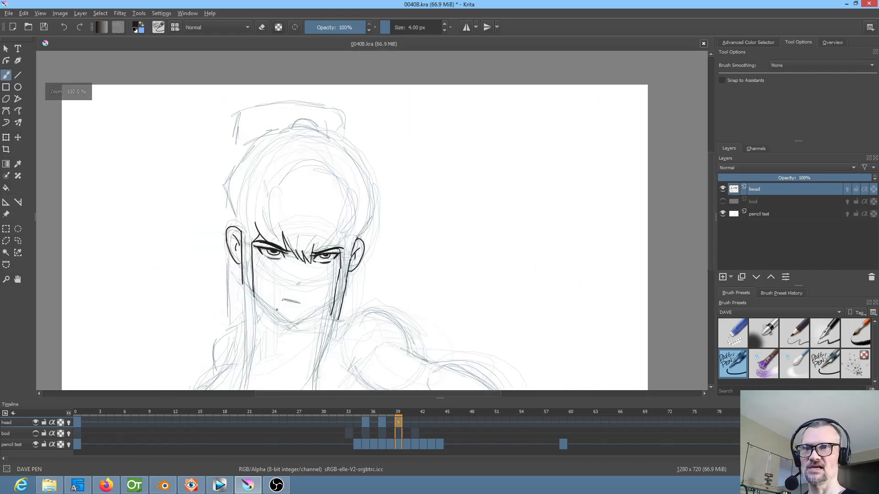
pyautogui.press('Right')
pyautogui.press('Right')
pyautogui.press('Right')
pyautogui.press('Right')
pyautogui.press('Right')
pyautogui.press('Right')
pyautogui.press('Left')
pyautogui.press('Left')
pyautogui.press('Left')
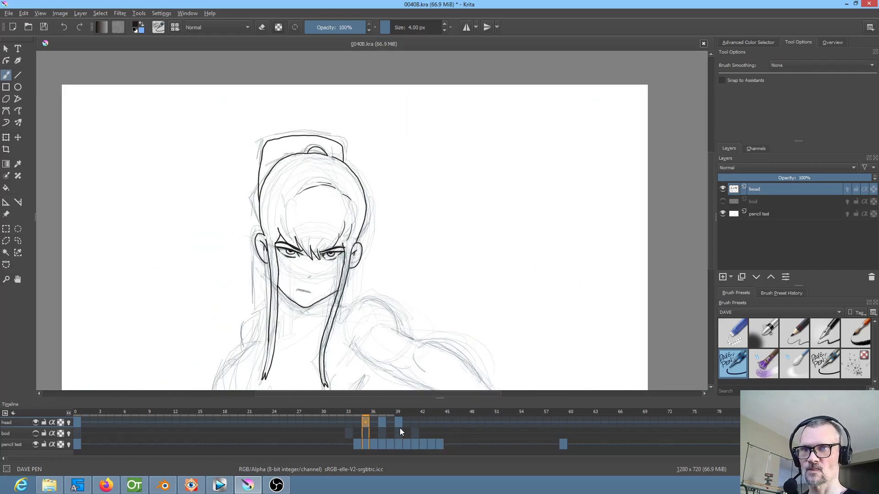
pyautogui.press('Right')
pyautogui.press('Right')
pyautogui.press('Left')
pyautogui.click(405, 425)
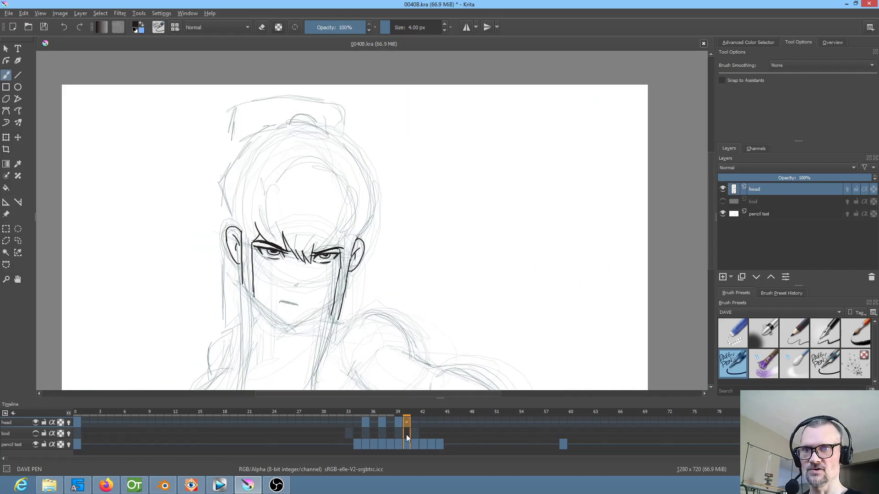
pyautogui.click(397, 421)
# Unmirror the canvas and ink the lower left side of the hair outline down to the left-hand ear on frame 39
pyautogui.scroll(1, 260, 258)
pyautogui.scroll(1, 259, 259)
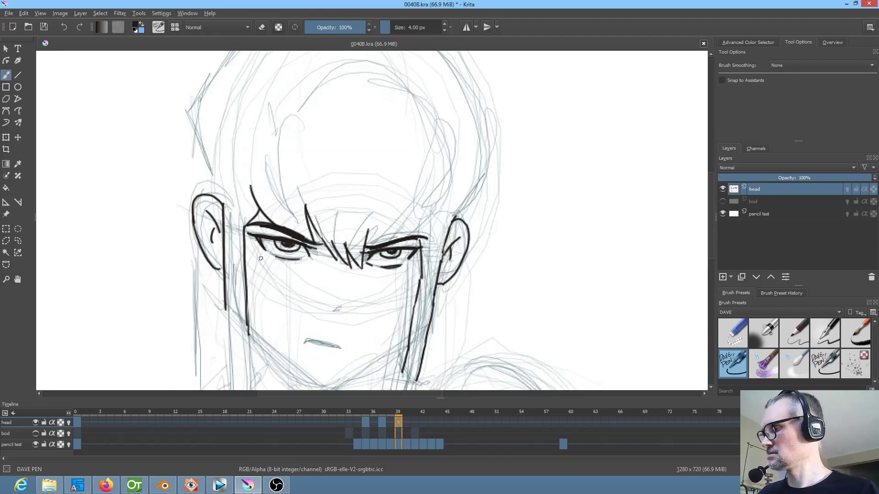
pyautogui.press('m')
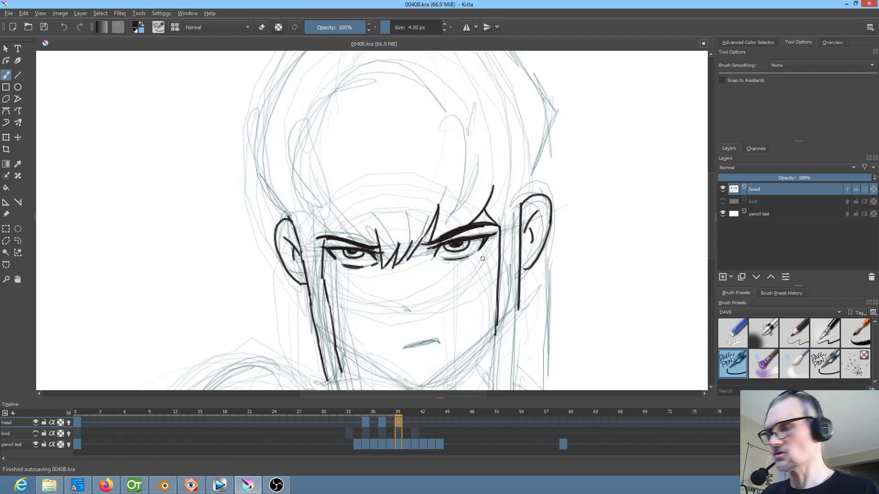
pyautogui.moveTo(315, 201); pyautogui.dragTo(324, 255)
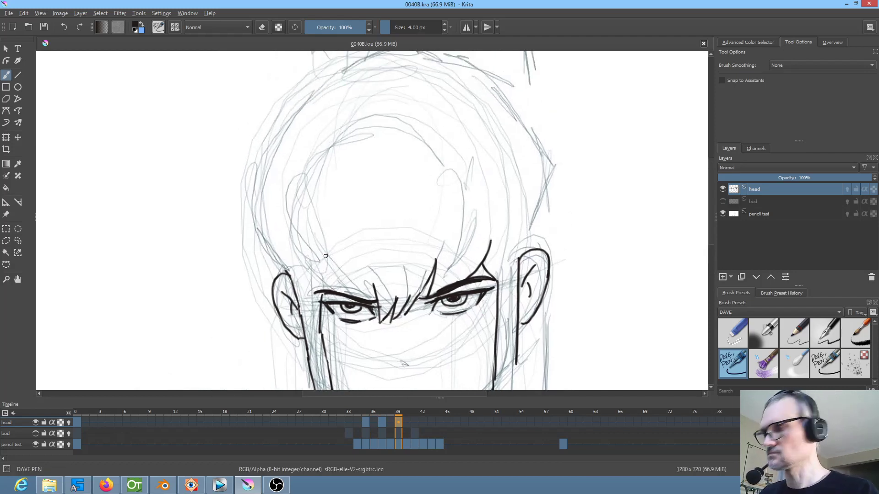
pyautogui.press('Left')
pyautogui.press('Left')
pyautogui.press('Right')
pyautogui.press('Right')
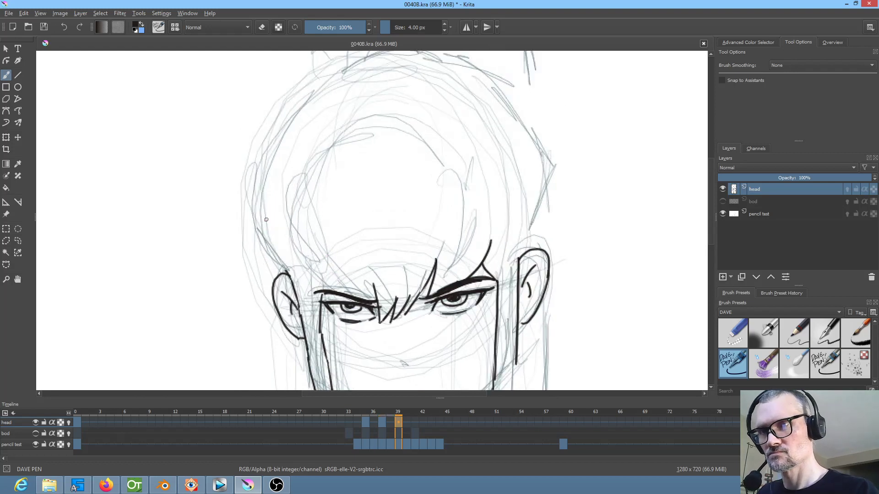
pyautogui.moveTo(257, 196); pyautogui.dragTo(275, 255)
pyautogui.press('Left')
pyautogui.press('Left')
pyautogui.press('Right')
pyautogui.press('Right')
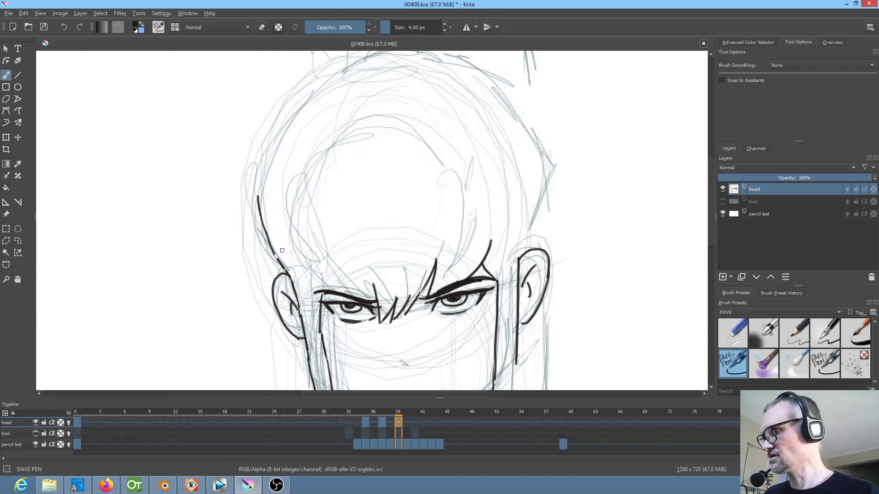
# Extend the head's left hair outline upward along the skull with overlapping strokes on frame 39
pyautogui.moveTo(311, 237); pyautogui.dragTo(332, 270)
pyautogui.press('Left')
pyautogui.press('Left')
pyautogui.press('Right')
pyautogui.press('Right')
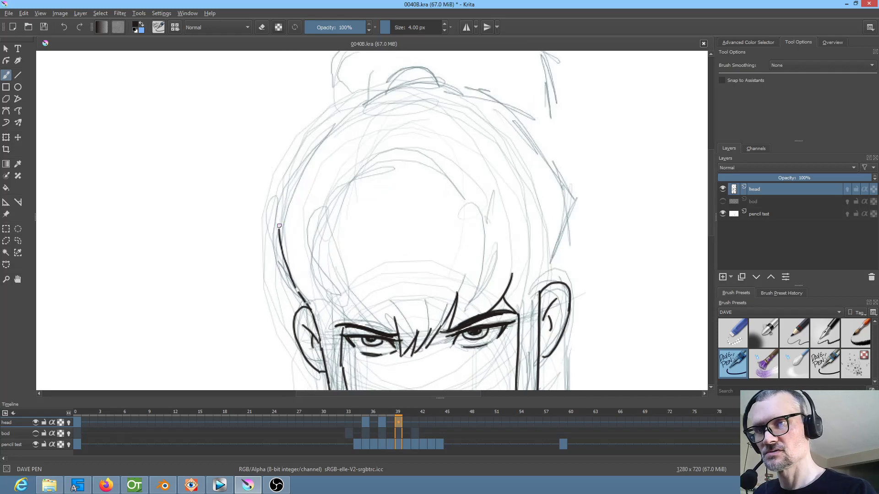
pyautogui.moveTo(284, 188); pyautogui.dragTo(278, 222)
pyautogui.moveTo(294, 158); pyautogui.dragTo(284, 189)
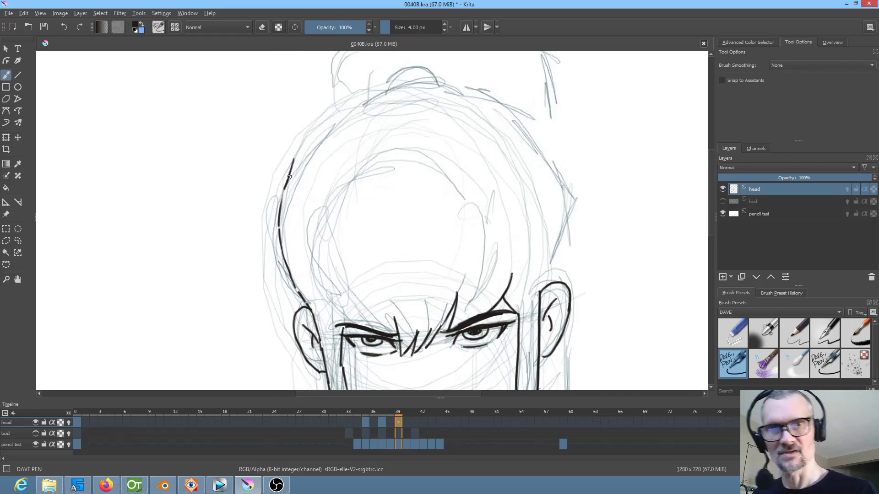
pyautogui.moveTo(281, 197); pyautogui.dragTo(293, 160)
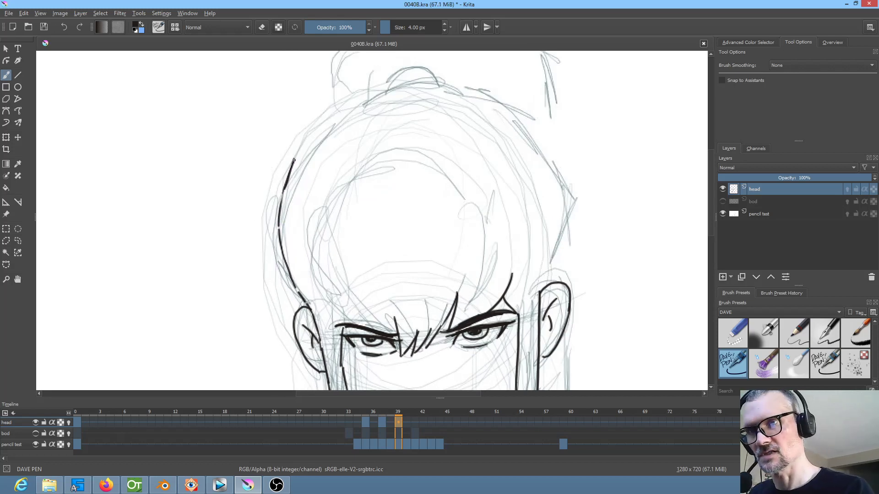
# Ink the upper left curve of the hair outline toward the crown on frame 39, comparing it with frame 37
pyautogui.moveTo(375, 172); pyautogui.dragTo(358, 247)
pyautogui.press('Left')
pyautogui.press('Left')
pyautogui.press('Right')
pyautogui.press('Right')
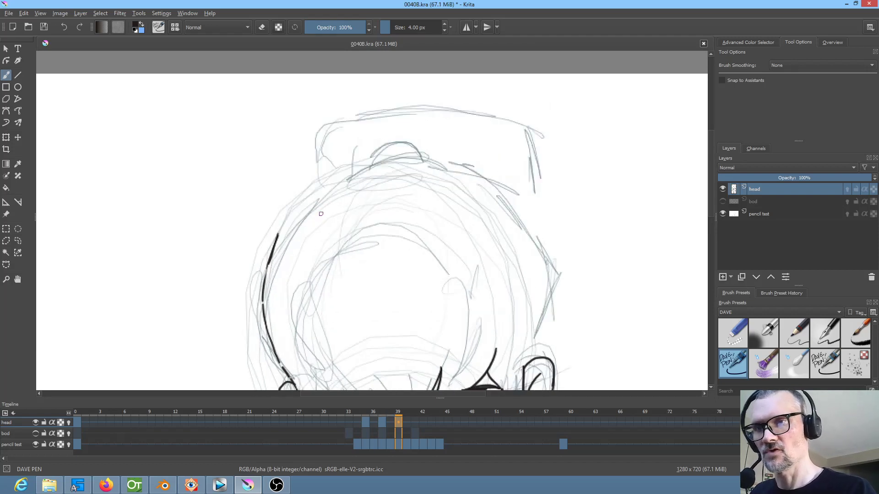
pyautogui.moveTo(282, 224); pyautogui.dragTo(353, 166)
pyautogui.press('Left')
pyautogui.press('Left')
pyautogui.press('Right')
pyautogui.press('Right')
# Ink the left edge of the ponytail behind the crown and close the gap in the left hair outline on frame 39
pyautogui.press('Left')
pyautogui.press('Left')
pyautogui.press('Right')
pyautogui.press('Right')
pyautogui.press('Left')
pyautogui.press('Left')
pyautogui.press('Right')
pyautogui.press('Right')
pyautogui.moveTo(315, 190); pyautogui.dragTo(316, 135)
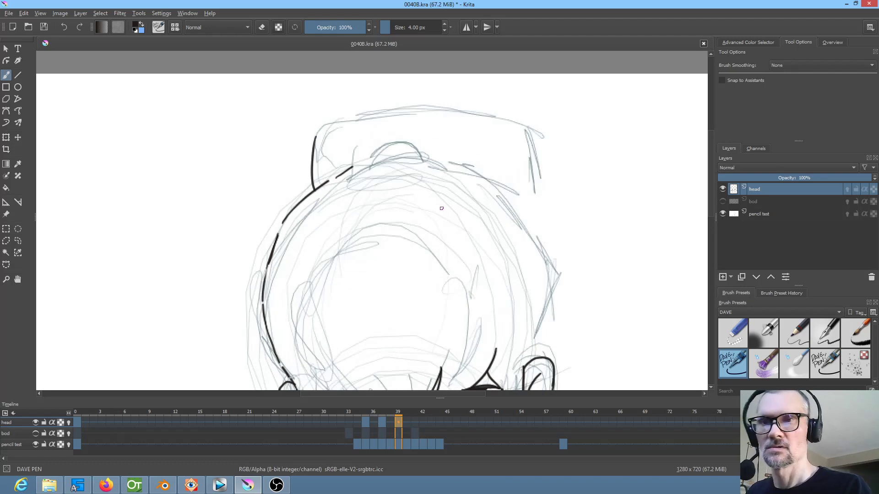
pyautogui.moveTo(284, 221); pyautogui.dragTo(276, 238)
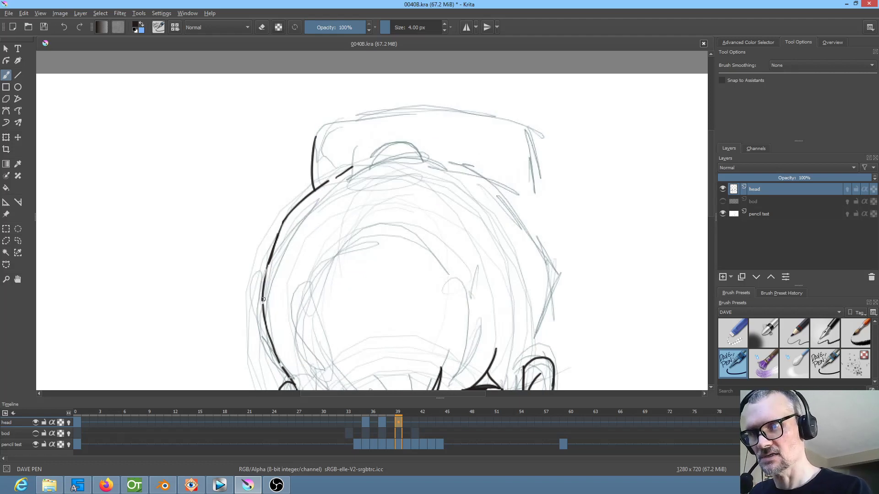
# Ink the right side of the hair outline from the crown down to the right-hand ear on frame 39, following frame 37
pyautogui.press('Left')
pyautogui.press('Left')
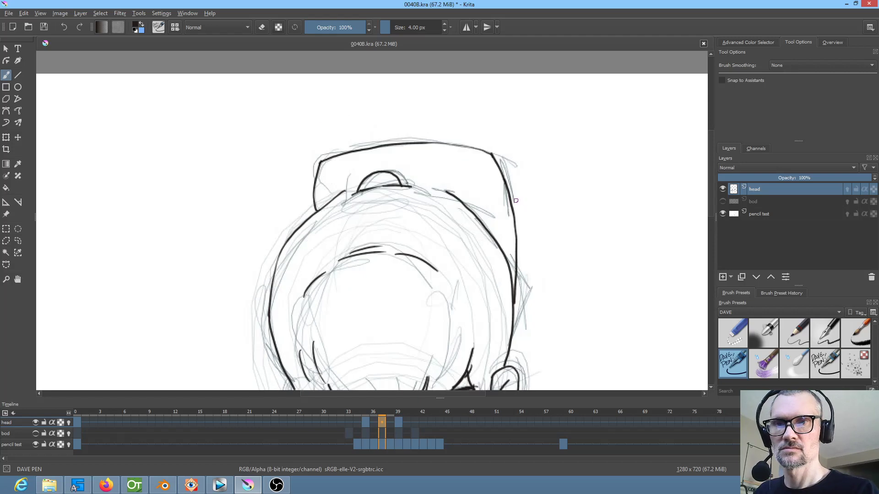
pyautogui.press('Right')
pyautogui.press('Right')
pyautogui.moveTo(468, 166)
pyautogui.mouseDown()
pyautogui.moveTo(502, 194)
pyautogui.moveTo(539, 249)
pyautogui.moveTo(533, 356)
pyautogui.mouseUp()
pyautogui.press('Left')
pyautogui.press('Left')
pyautogui.press('Right')
pyautogui.press('Right')
pyautogui.press('Left')
pyautogui.press('Left')
pyautogui.press('Right')
pyautogui.press('Right')
pyautogui.press('Left')
pyautogui.press('Left')
pyautogui.press('Right')
pyautogui.press('Right')
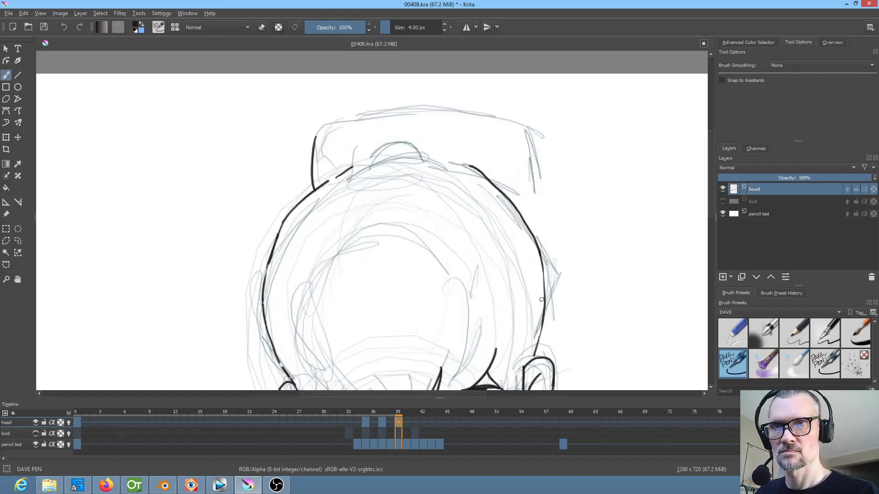
# Ink the ponytail's right edge up from the head and its curved top edge across to the left corner on frame 39
pyautogui.moveTo(547, 296)
pyautogui.mouseDown()
pyautogui.moveTo(537, 138)
pyautogui.moveTo(543, 213)
pyautogui.mouseUp()
pyautogui.press('Left')
pyautogui.press('Left')
pyautogui.press('Right')
pyautogui.press('Right')
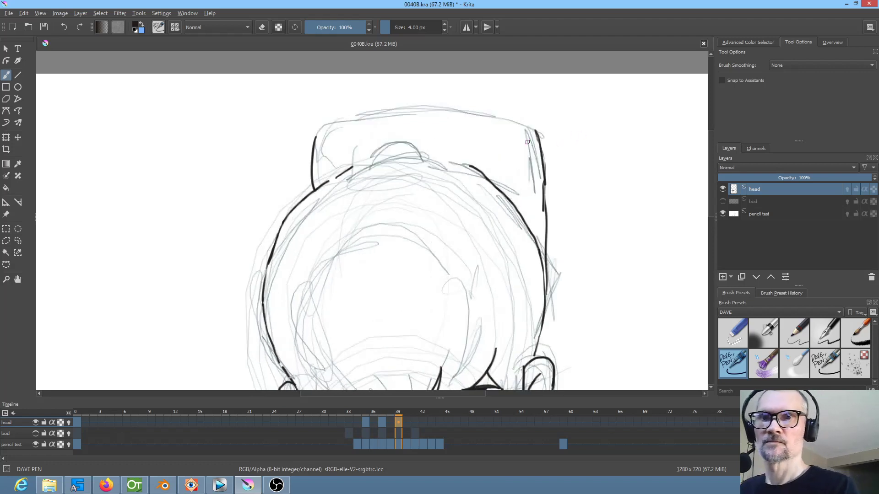
pyautogui.moveTo(531, 130)
pyautogui.mouseDown()
pyautogui.moveTo(436, 109)
pyautogui.moveTo(381, 111)
pyautogui.moveTo(311, 142)
pyautogui.mouseUp()
pyautogui.press('Left')
pyautogui.press('Right')
# Ink the crown line and the small rounded hair-tie bump above it on frame 39, checking them against the preceding drawing
pyautogui.moveTo(364, 171); pyautogui.dragTo(434, 163)
pyautogui.press('Left')
pyautogui.press('Right')
pyautogui.moveTo(372, 159); pyautogui.dragTo(393, 145)
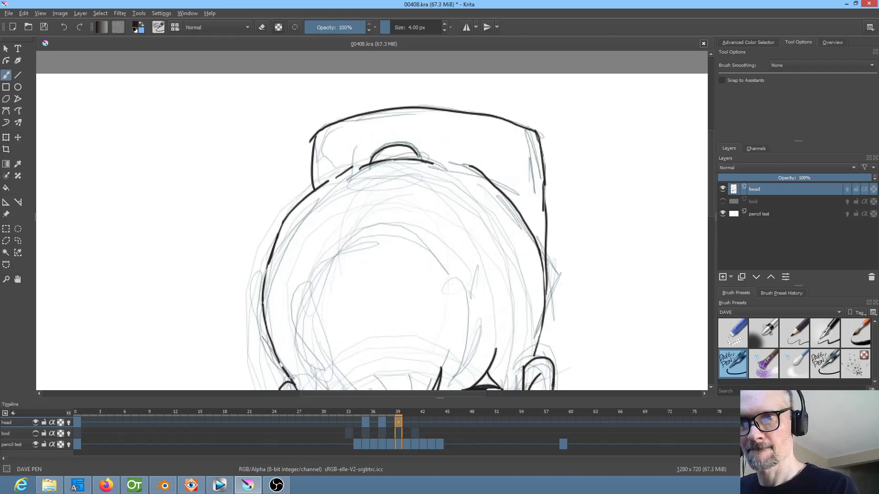
pyautogui.moveTo(499, 178); pyautogui.dragTo(521, 115)
pyautogui.press('Left')
pyautogui.press('Right')
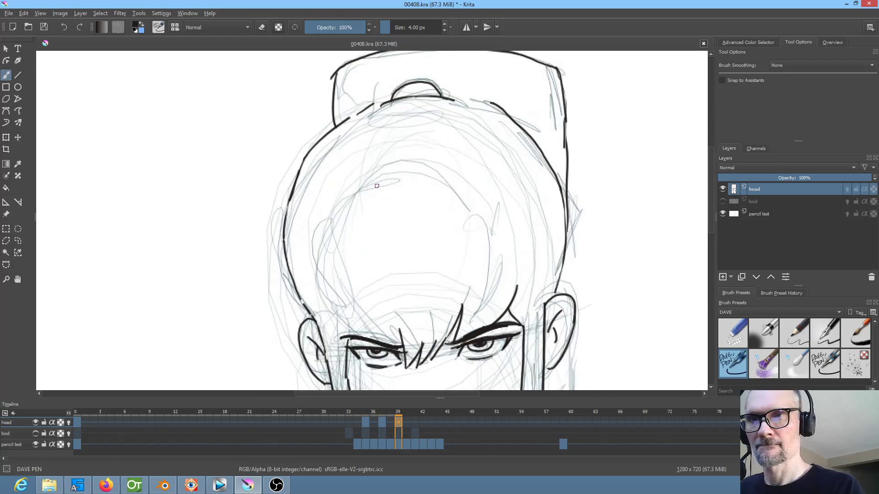
# Ink the broken arc of the forehead hairline along its upper and left parts on frame 39, following the drawing on frame 37
pyautogui.moveTo(355, 189)
pyautogui.mouseDown()
pyautogui.moveTo(374, 178)
pyautogui.moveTo(439, 177)
pyautogui.mouseUp()
pyautogui.moveTo(374, 174); pyautogui.dragTo(424, 166)
pyautogui.press('Left')
pyautogui.press('Right')
pyautogui.moveTo(344, 197); pyautogui.dragTo(327, 228)
pyautogui.press('Left')
pyautogui.press('Right')
pyautogui.press('Left')
pyautogui.press('Left')
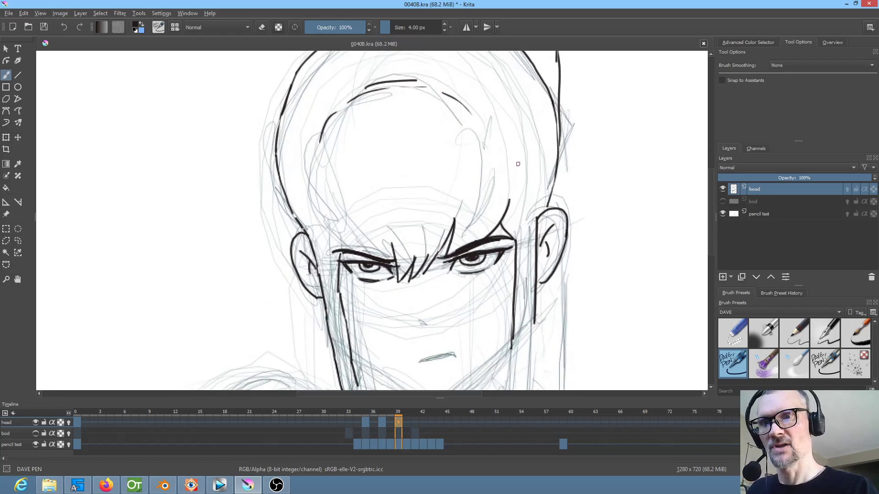
# Ink the short inner hair strand curving down towards the left brow on frame 39, checking it against frame 37
pyautogui.press('Right')
pyautogui.press('Right')
pyautogui.press('Left')
pyautogui.press('Left')
pyautogui.press('Right')
pyautogui.press('Right')
pyautogui.moveTo(327, 188); pyautogui.dragTo(342, 231)
pyautogui.press('Left')
pyautogui.press('Left')
pyautogui.press('Right')
pyautogui.press('Right')
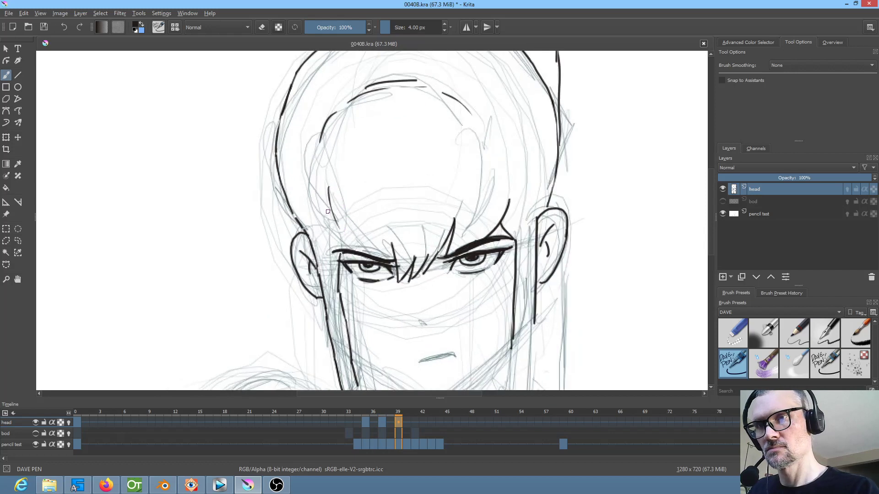
# Ink the second temple strand and extend the hair down towards the left brow on frame 39, following frame 37
pyautogui.moveTo(312, 199)
pyautogui.mouseDown()
pyautogui.moveTo(329, 234)
pyautogui.moveTo(345, 236)
pyautogui.mouseUp()
pyautogui.press('Left')
pyautogui.press('Left')
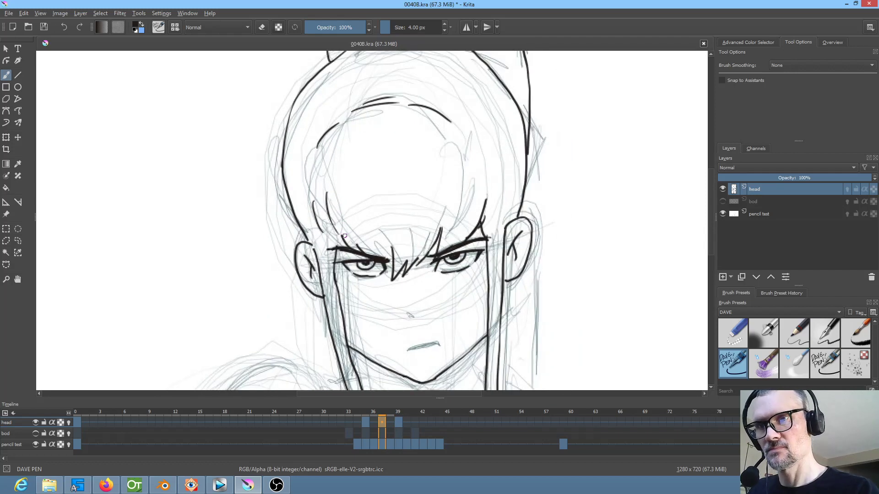
pyautogui.press('Right')
pyautogui.press('Right')
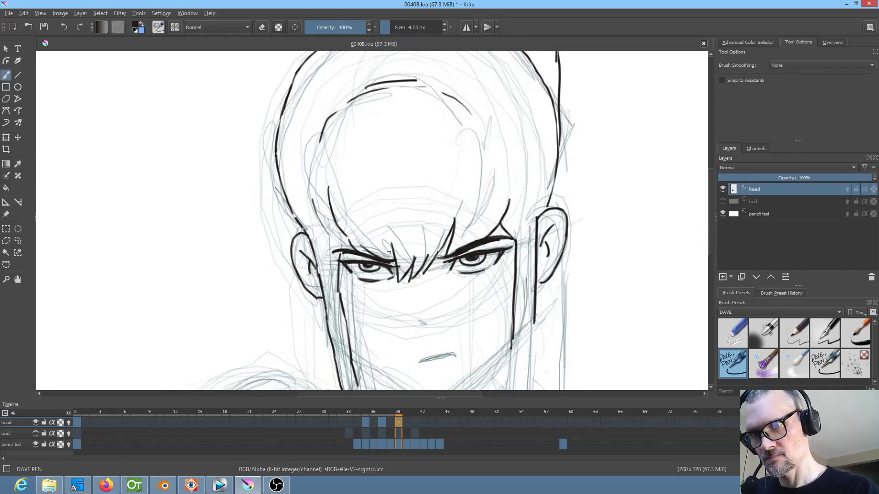
# Ink the right side of the jaw from the chin up to the side hair lock on frame 39, following frame 37
pyautogui.moveTo(388, 253); pyautogui.dragTo(394, 194)
pyautogui.press('Left')
pyautogui.press('Left')
pyautogui.press('Right')
pyautogui.press('Right')
pyautogui.moveTo(441, 341)
pyautogui.mouseDown()
pyautogui.moveTo(517, 280)
pyautogui.moveTo(478, 315)
pyautogui.mouseUp()
pyautogui.press('Left')
pyautogui.press('Left')
pyautogui.press('Right')
pyautogui.press('Right')
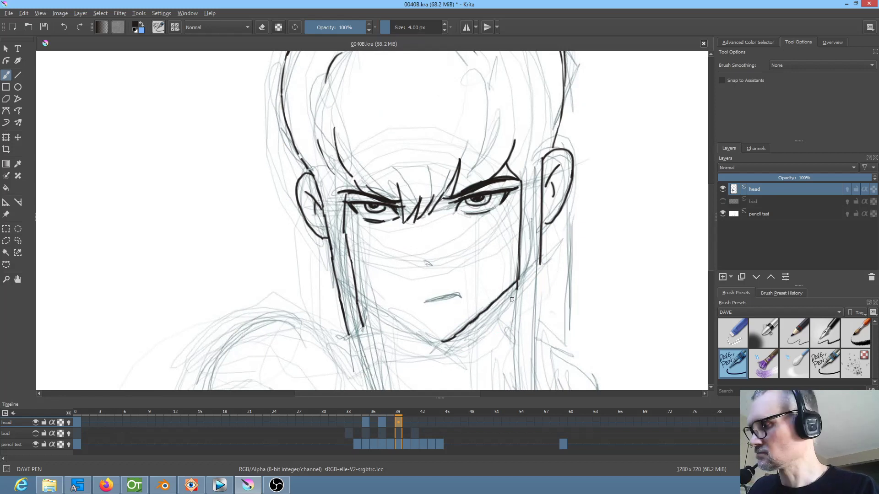
# Mirror the canvas view and ink the other half of the jaw from the chin up to the hair lock on frame 39
pyautogui.press('Left')
pyautogui.press('Left')
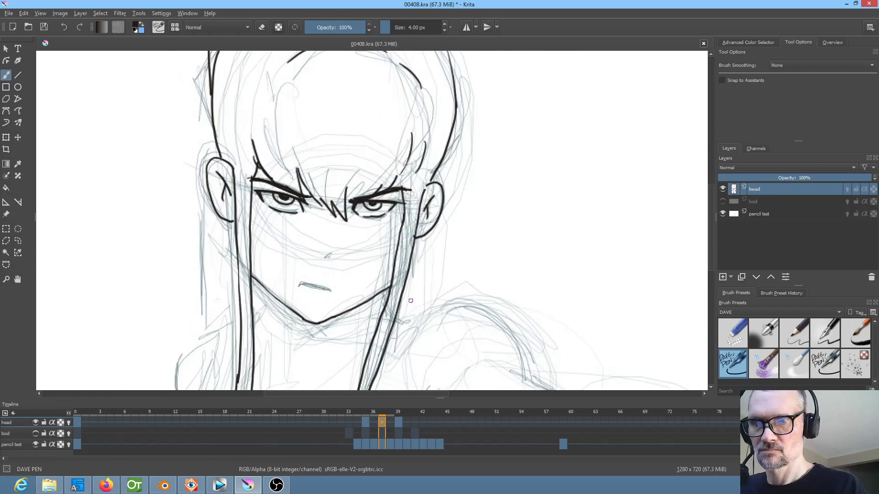
pyautogui.press('Right')
pyautogui.press('Left')
pyautogui.press('Right')
pyautogui.press('Left')
pyautogui.press('Right')
pyautogui.moveTo(299, 341); pyautogui.dragTo(381, 300)
pyautogui.press('Left')
pyautogui.press('Right')
pyautogui.press('Left')
pyautogui.press('Right')
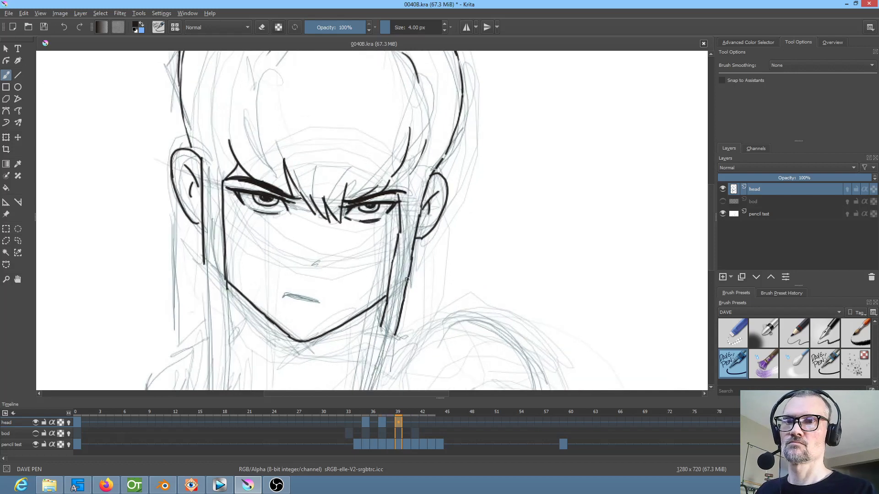
pyautogui.press('Left')
pyautogui.press('Right')
# Turn on onion skins for the head layer and extend the mirrored view's right hair lock down to a jagged tip on frame 39
pyautogui.moveTo(520, 265); pyautogui.dragTo(583, 138)
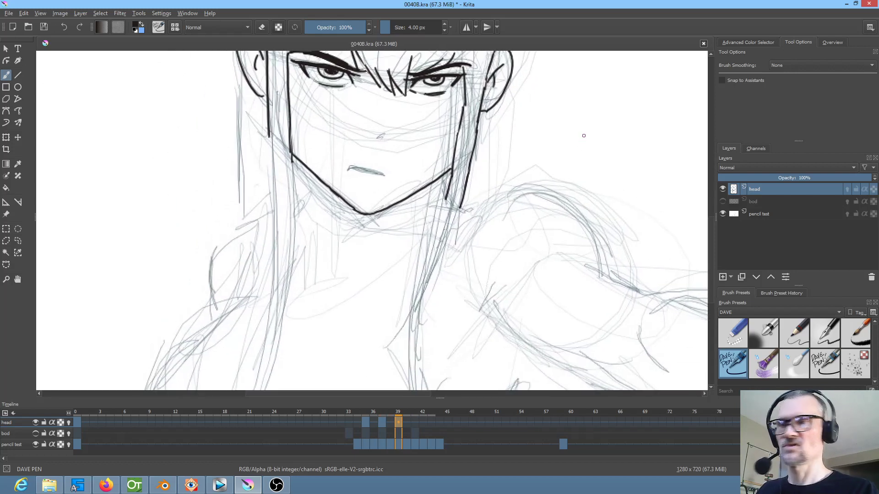
pyautogui.click(69, 423)
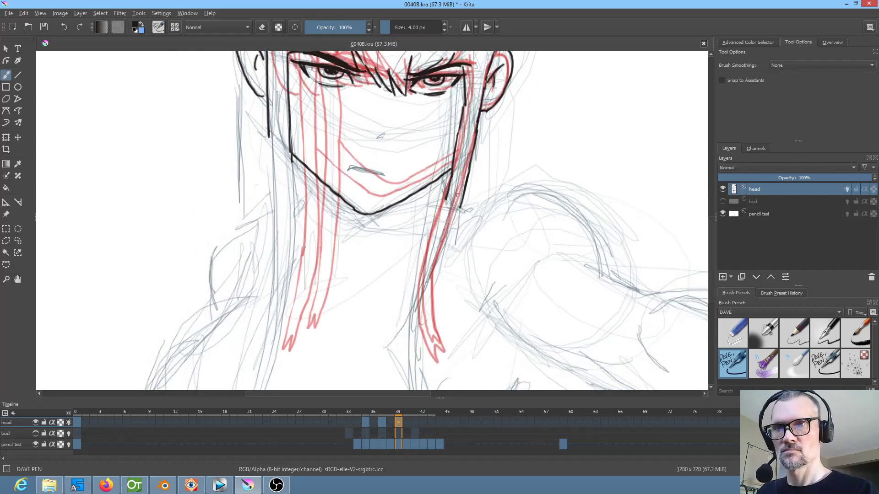
pyautogui.moveTo(448, 197)
pyautogui.mouseDown()
pyautogui.moveTo(423, 327)
pyautogui.moveTo(431, 367)
pyautogui.moveTo(445, 372)
pyautogui.moveTo(440, 324)
pyautogui.moveTo(459, 209)
pyautogui.mouseUp()
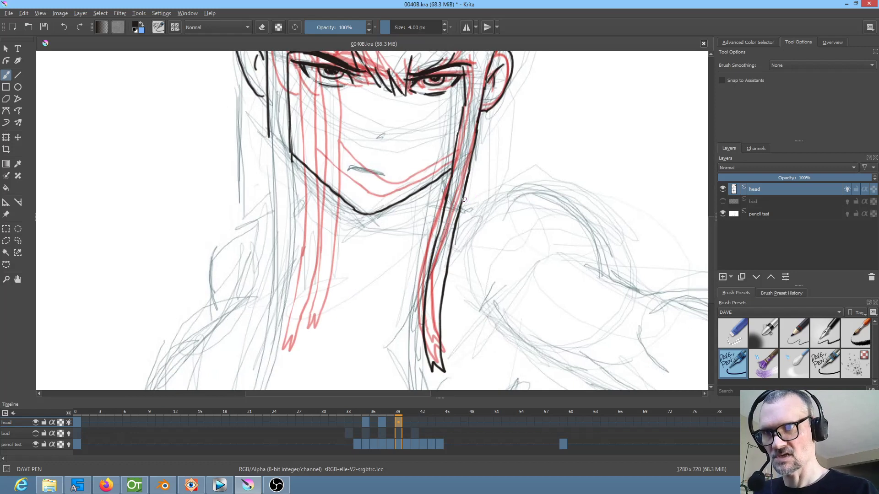
# Ink both edges and the jagged tip of the remaining hair lock on frame 39, turn off onion skins and review the whole head unmirrored
pyautogui.moveTo(334, 173)
pyautogui.mouseDown()
pyautogui.moveTo(406, 226)
pyautogui.moveTo(420, 161)
pyautogui.mouseUp()
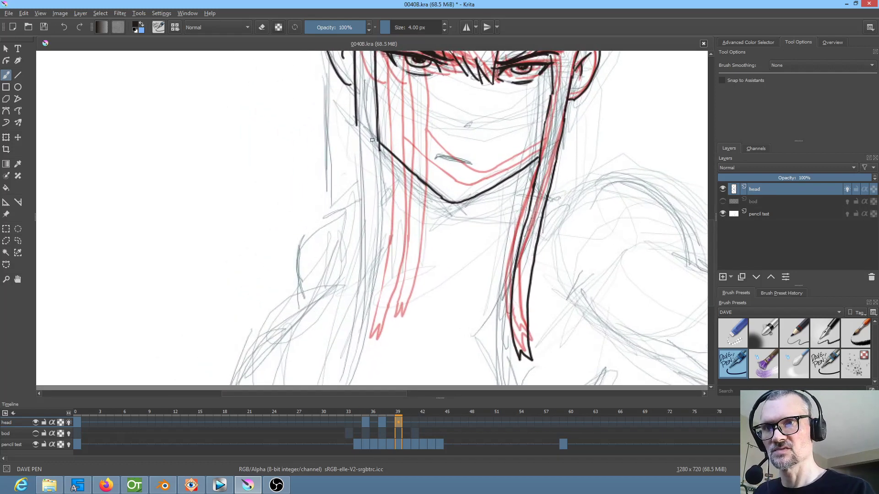
pyautogui.moveTo(377, 139)
pyautogui.mouseDown()
pyautogui.moveTo(360, 347)
pyautogui.moveTo(358, 333)
pyautogui.moveTo(351, 344)
pyautogui.moveTo(350, 317)
pyautogui.mouseUp()
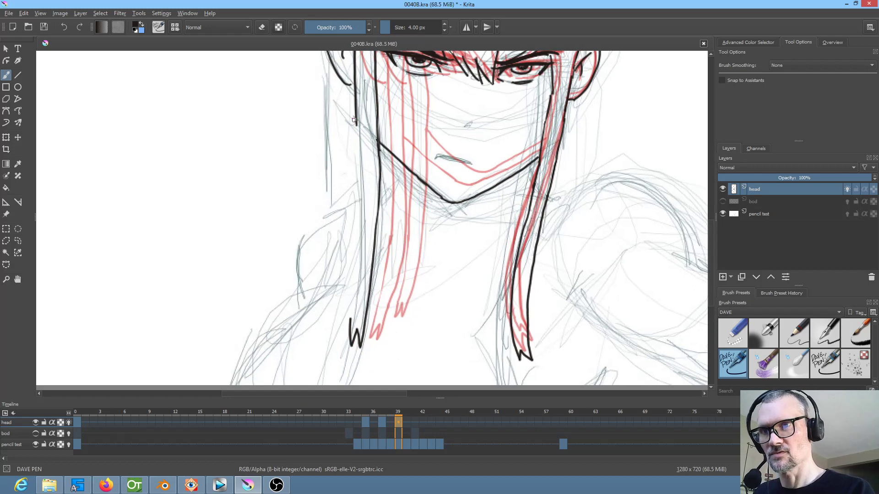
pyautogui.moveTo(356, 123); pyautogui.dragTo(349, 322)
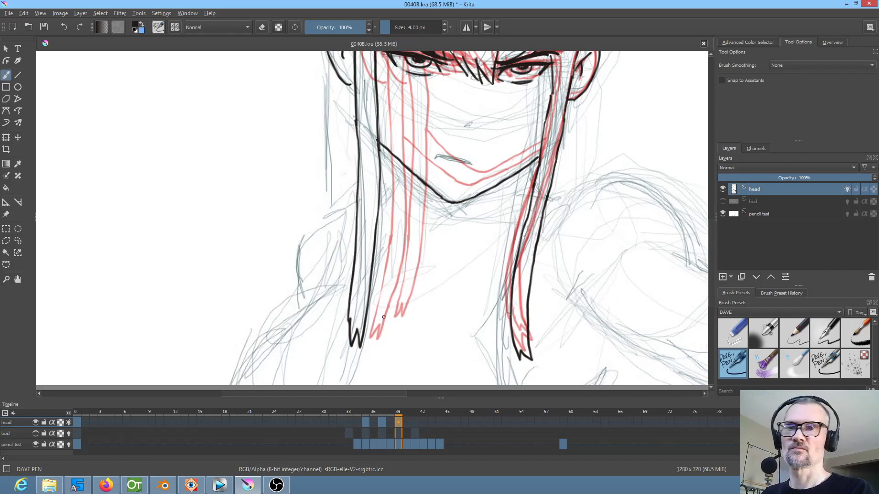
pyautogui.click(69, 422)
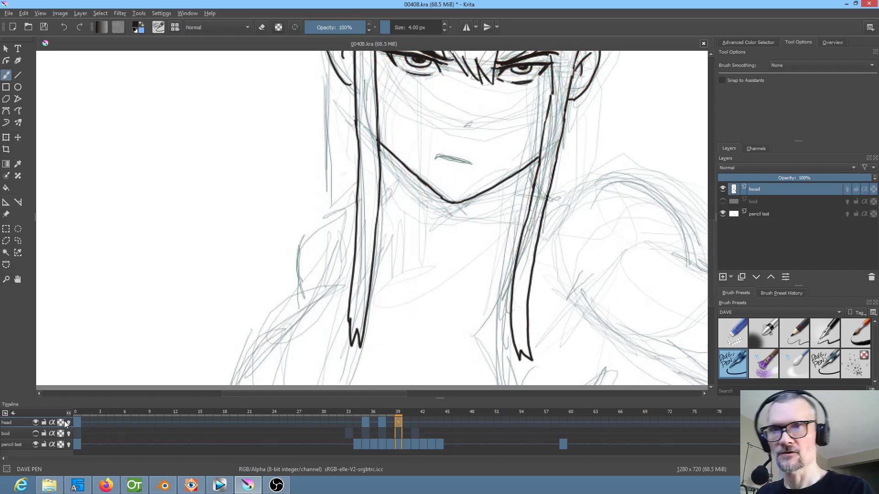
pyautogui.scroll(-4, 408, 280)
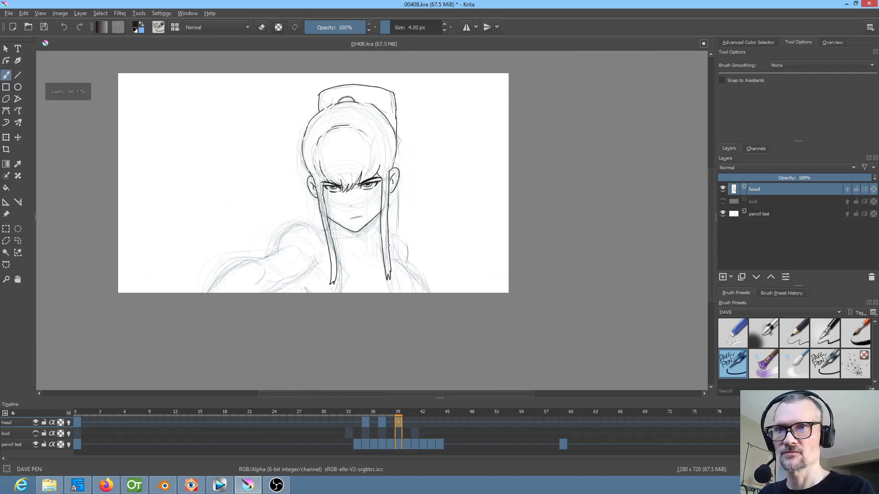
pyautogui.scroll(4, 399, 253)
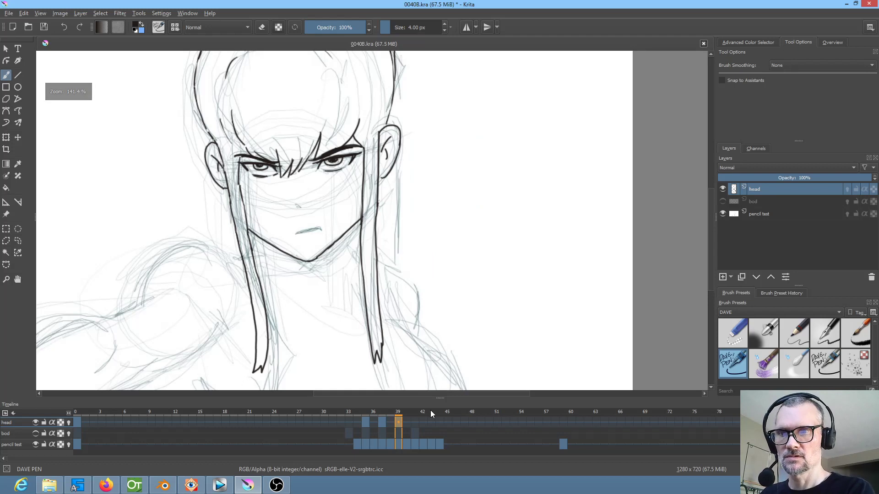
# Add a blank frame at 41 on the head layer and look through the pencil drawings on frames 43 and 44
pyautogui.click(416, 420)
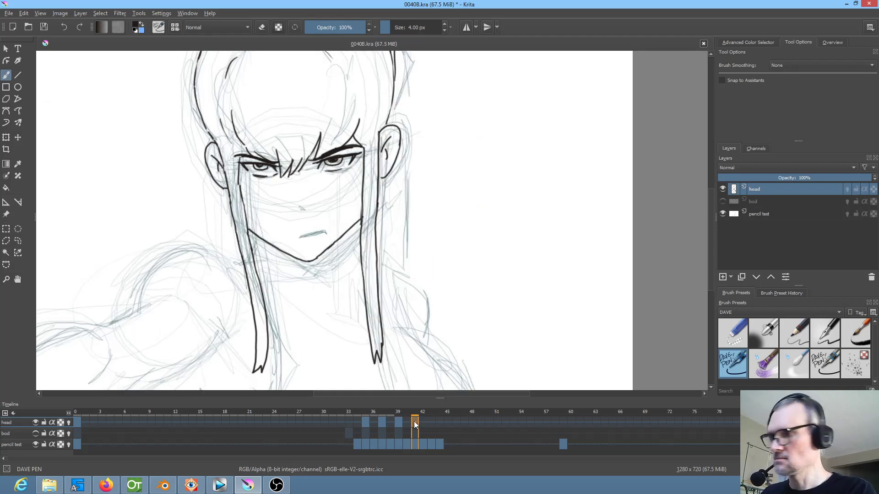
pyautogui.press('Delete')
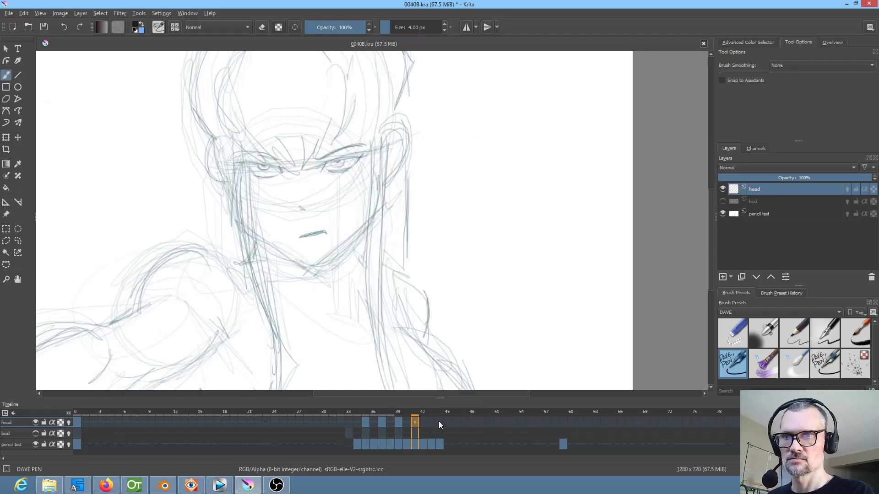
pyautogui.click(430, 419)
pyautogui.click(442, 419)
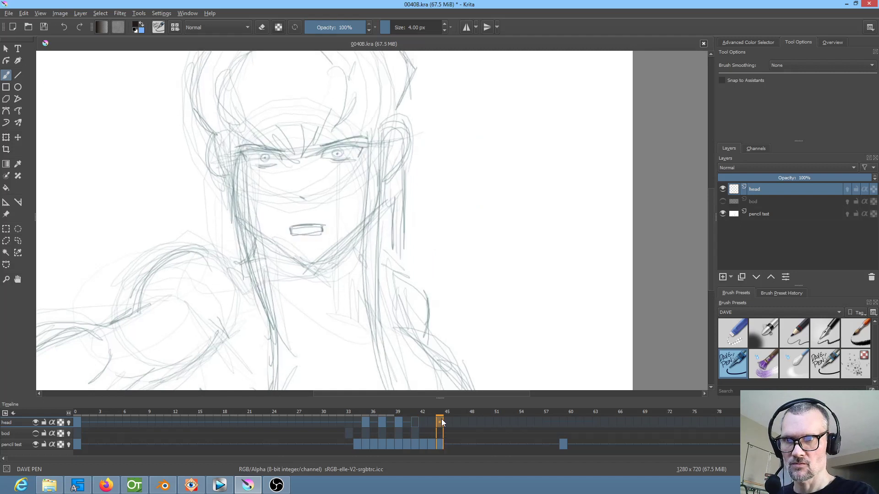
pyautogui.click(430, 421)
pyautogui.click(416, 421)
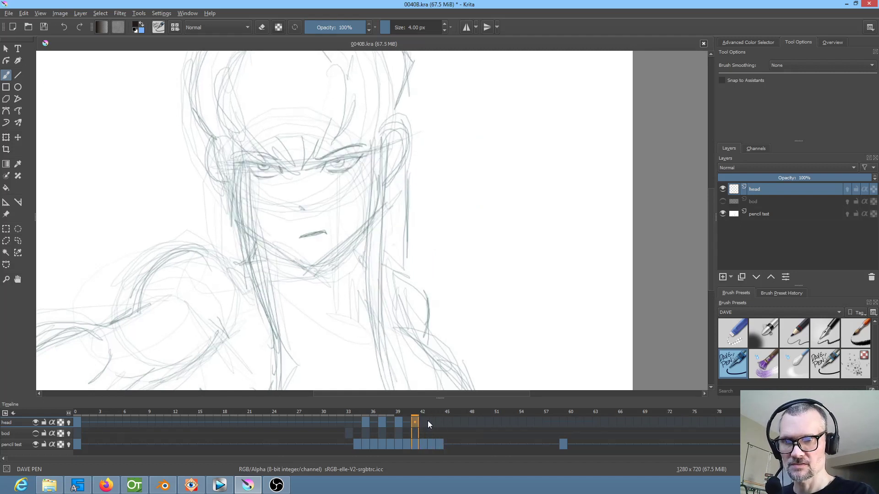
# Ink the straight front edge of the right-hand ear on frame 41, using frame 39 as reference
pyautogui.scroll(1, 341, 258)
pyautogui.scroll(1, 341, 259)
pyautogui.scroll(-2, 341, 259)
pyautogui.moveTo(372, 257); pyautogui.dragTo(467, 283)
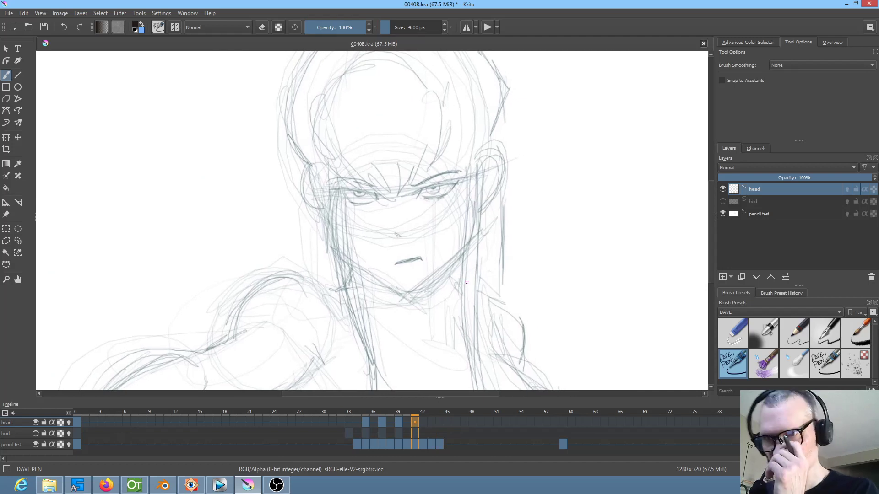
pyautogui.moveTo(485, 191)
pyautogui.mouseDown()
pyautogui.moveTo(480, 210)
pyautogui.moveTo(551, 165)
pyautogui.moveTo(536, 177)
pyautogui.moveTo(521, 240)
pyautogui.mouseUp()
pyautogui.press(',')
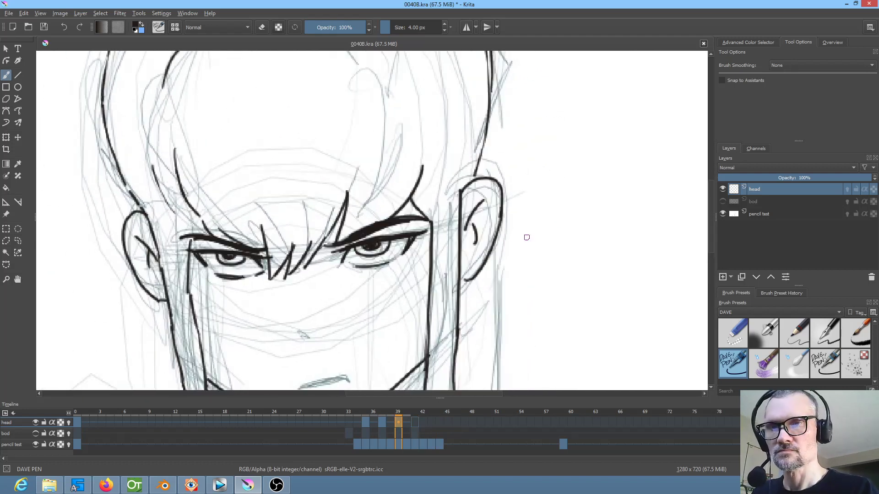
pyautogui.press('.')
pyautogui.press(',')
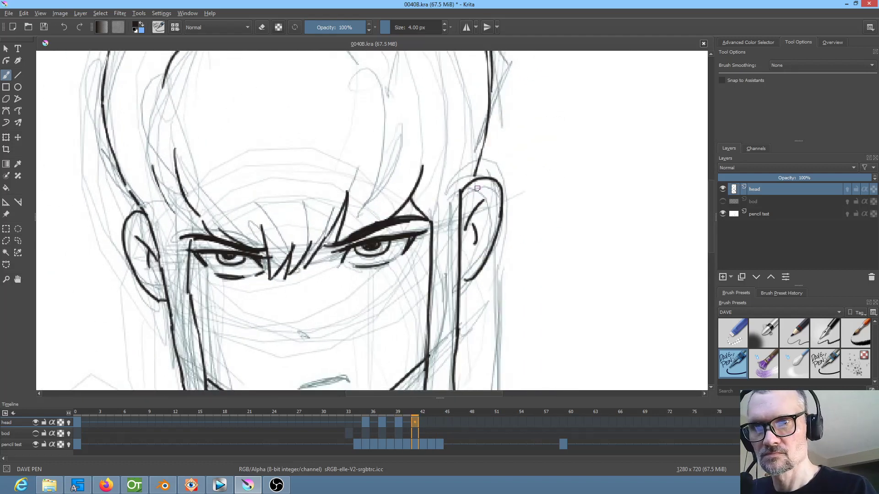
pyautogui.press('.')
pyautogui.moveTo(481, 187); pyautogui.dragTo(478, 299)
pyautogui.press(',')
pyautogui.press('.')
pyautogui.press(',')
pyautogui.press('.')
pyautogui.press(',')
pyautogui.press('.')
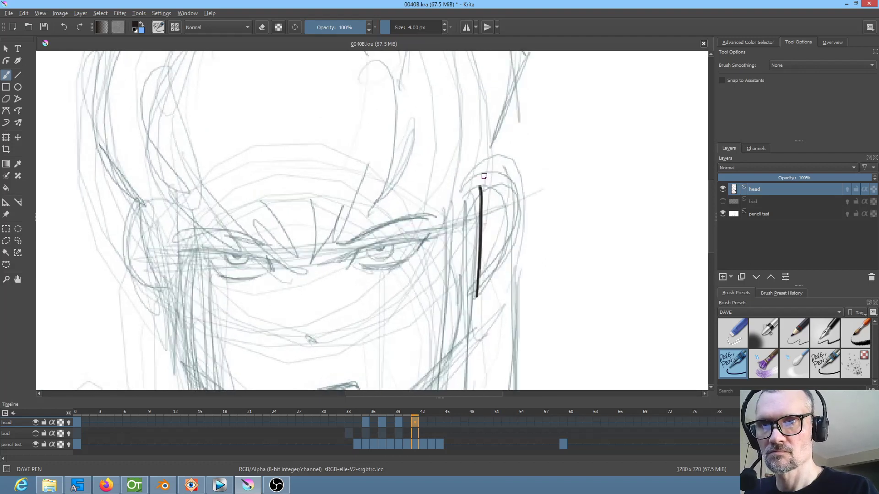
# Ink the right-hand ear's curved outer rim and its inner fold lines on frame 41, checking against frame 39
pyautogui.moveTo(480, 173)
pyautogui.mouseDown()
pyautogui.moveTo(505, 160)
pyautogui.moveTo(508, 251)
pyautogui.moveTo(479, 283)
pyautogui.mouseUp()
pyautogui.press(',')
pyautogui.press('.')
pyautogui.moveTo(504, 185)
pyautogui.mouseDown()
pyautogui.moveTo(486, 215)
pyautogui.moveTo(496, 241)
pyautogui.mouseUp()
pyautogui.moveTo(493, 204); pyautogui.dragTo(485, 234)
pyautogui.press(',')
pyautogui.press('.')
# Ink the right hair outline from the top of the ear up the side of the head on frame 41, following frame 39
pyautogui.moveTo(481, 179); pyautogui.dragTo(485, 164)
pyautogui.press(',')
pyautogui.press('.')
pyautogui.scroll(5, 521, 206)
pyautogui.press(',')
pyautogui.press('.')
pyautogui.moveTo(478, 126)
pyautogui.mouseDown()
pyautogui.moveTo(503, 188)
pyautogui.moveTo(490, 313)
pyautogui.mouseUp()
pyautogui.press(',')
pyautogui.moveTo(567, 276); pyautogui.dragTo(644, 351)
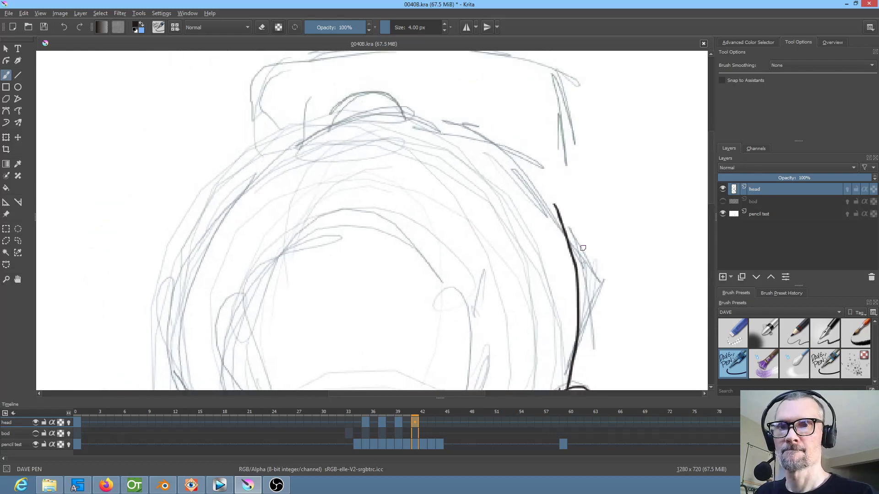
# Continue the right hair outline over the curve of the head towards the crown on frame 41, checking against frame 39
pyautogui.moveTo(557, 205)
pyautogui.mouseDown()
pyautogui.moveTo(498, 142)
pyautogui.moveTo(461, 128)
pyautogui.mouseUp()
pyautogui.press('Left')
pyautogui.press('Left')
pyautogui.press('Right')
pyautogui.press('Right')
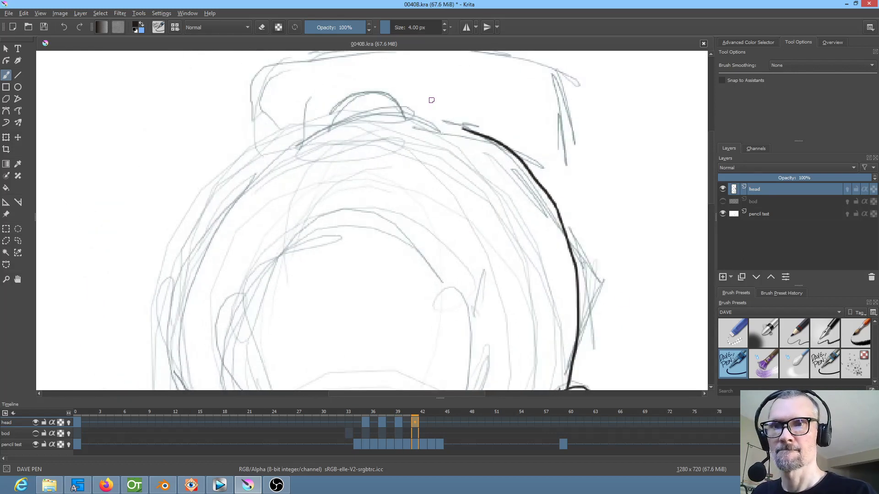
pyautogui.press('Left')
pyautogui.press('Left')
pyautogui.press('Right')
pyautogui.press('Right')
# Ink the crown line and the rounded hair-tie bump above it on frame 41, comparing them with frame 39
pyautogui.moveTo(317, 133)
pyautogui.mouseDown()
pyautogui.moveTo(376, 118)
pyautogui.moveTo(419, 120)
pyautogui.moveTo(392, 116)
pyautogui.moveTo(403, 118)
pyautogui.moveTo(360, 93)
pyautogui.moveTo(333, 109)
pyautogui.moveTo(320, 133)
pyautogui.mouseUp()
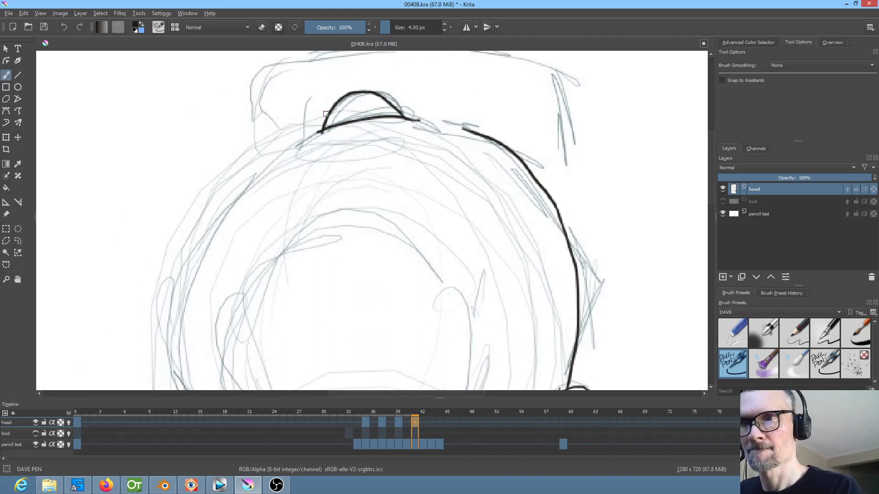
pyautogui.press('Left')
pyautogui.press('Left')
pyautogui.press('Right')
pyautogui.press('Right')
# Ink the broken hair outline running down from the left of the crown on frame 41, following frame 39
pyautogui.press('Left')
pyautogui.press('Left')
pyautogui.moveTo(300, 134)
pyautogui.mouseDown()
pyautogui.moveTo(234, 177)
pyautogui.moveTo(208, 213)
pyautogui.mouseUp()
pyautogui.press('Right')
pyautogui.press('Right')
# Ink the ponytail's left edge and its curved top edge across towards the right corner on frame 41, following frame 39
pyautogui.moveTo(338, 185); pyautogui.dragTo(324, 308)
pyautogui.press('Left')
pyautogui.press('Left')
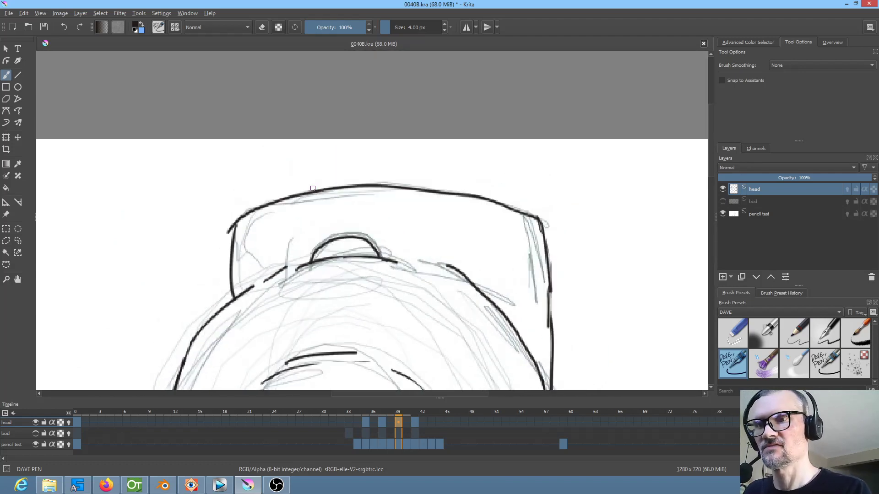
pyautogui.press('Right')
pyautogui.press('Right')
pyautogui.press('Left')
pyautogui.press('Left')
pyautogui.moveTo(237, 269)
pyautogui.mouseDown()
pyautogui.moveTo(241, 210)
pyautogui.moveTo(259, 190)
pyautogui.moveTo(332, 167)
pyautogui.moveTo(303, 181)
pyautogui.moveTo(455, 179)
pyautogui.moveTo(520, 192)
pyautogui.mouseUp()
pyautogui.press('Right')
pyautogui.press('Right')
pyautogui.press('Left')
pyautogui.press('Left')
pyautogui.press('Right')
pyautogui.press('Right')
pyautogui.press('Left')
pyautogui.press('Left')
pyautogui.press('Right')
pyautogui.press('Right')
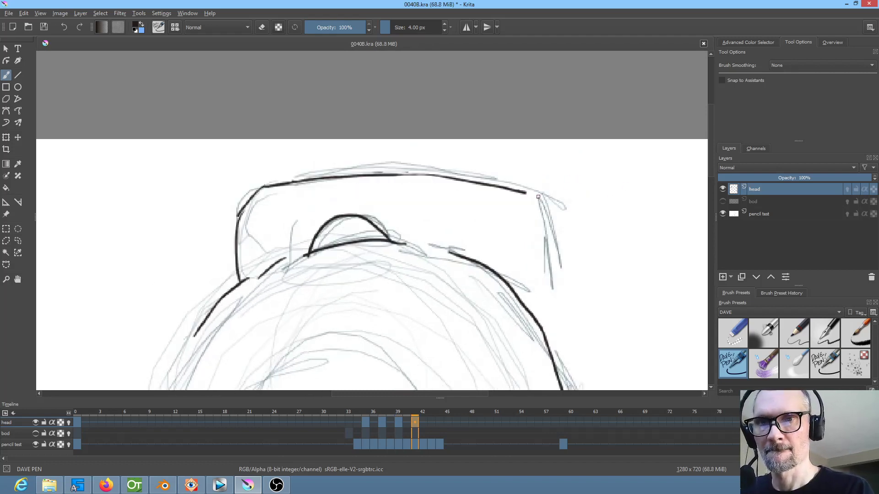
# Ink the ponytail's right edge from the top corner down to the side of the head on frame 41, following frame 39
pyautogui.moveTo(596, 217); pyautogui.dragTo(571, 139)
pyautogui.press('Left')
pyautogui.press('Left')
pyautogui.press('Right')
pyautogui.press('Right')
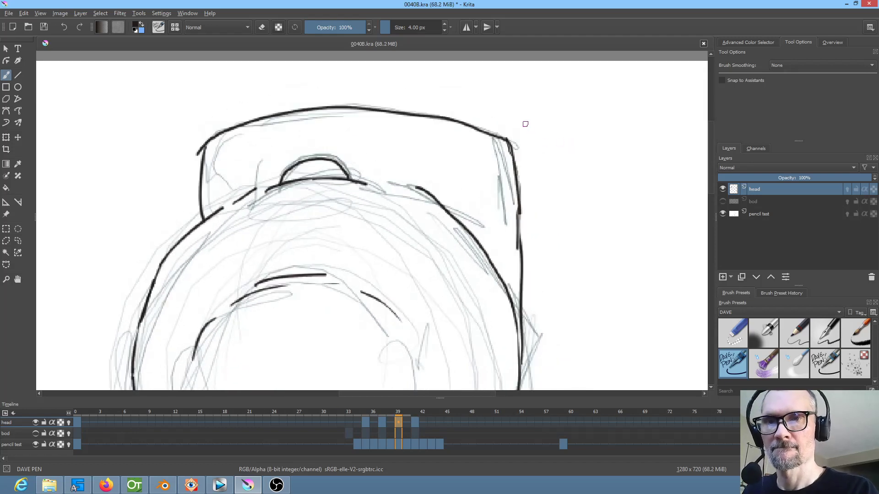
pyautogui.moveTo(523, 125)
pyautogui.mouseDown()
pyautogui.moveTo(533, 146)
pyautogui.moveTo(542, 275)
pyautogui.moveTo(535, 365)
pyautogui.mouseUp()
pyautogui.press('Left')
pyautogui.press('Left')
pyautogui.press('Right')
pyautogui.press('Right')
# Ink the slanted frown creases at the left and centre between the brows on frame 41, comparing them with frame 39
pyautogui.moveTo(576, 232); pyautogui.dragTo(590, 85)
pyautogui.moveTo(573, 260); pyautogui.dragTo(611, 206)
pyautogui.press('Left')
pyautogui.press('Left')
pyautogui.press('Right')
pyautogui.press('Right')
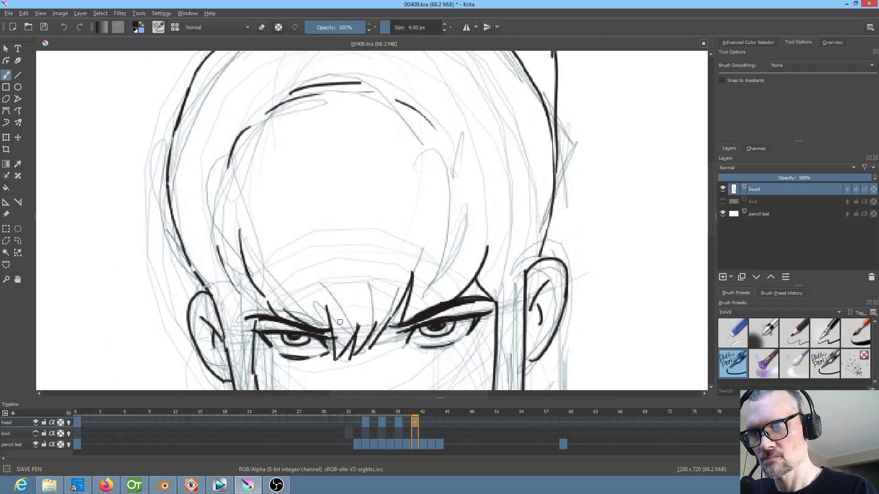
pyautogui.moveTo(331, 307)
pyautogui.mouseDown()
pyautogui.moveTo(344, 362)
pyautogui.moveTo(371, 324)
pyautogui.moveTo(366, 356)
pyautogui.moveTo(396, 310)
pyautogui.mouseUp()
pyautogui.press('Left')
pyautogui.press('Left')
pyautogui.press('Right')
pyautogui.press('Right')
pyautogui.press('Left')
pyautogui.press('Left')
pyautogui.press('Right')
pyautogui.press('Right')
pyautogui.press('Left')
pyautogui.press('Left')
pyautogui.press('Right')
pyautogui.press('Right')
pyautogui.press('Left')
pyautogui.press('Left')
pyautogui.press('Right')
pyautogui.press('Right')
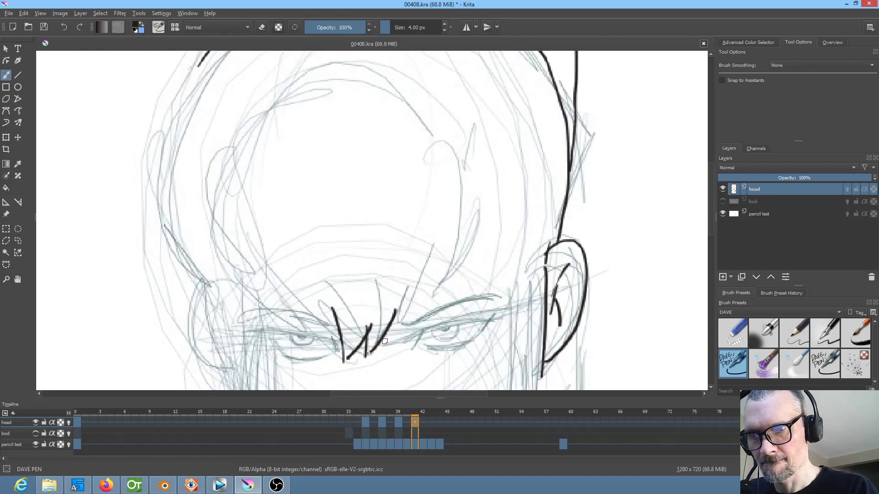
# Ink the right-hand frown crease beside the inner end of the right brow on frame 41, following frame 39
pyautogui.moveTo(386, 343); pyautogui.dragTo(420, 305)
pyautogui.press('Left')
pyautogui.press('Left')
pyautogui.press('Right')
pyautogui.press('Right')
pyautogui.press('Left')
pyautogui.press('Left')
pyautogui.press('Right')
pyautogui.press('Right')
# Ink the pointed crease above the right brow and the curved line at the right temple on frame 41, following frame 39
pyautogui.moveTo(426, 267)
pyautogui.mouseDown()
pyautogui.moveTo(424, 317)
pyautogui.moveTo(495, 292)
pyautogui.moveTo(506, 234)
pyautogui.moveTo(490, 287)
pyautogui.mouseUp()
pyautogui.press('Left')
pyautogui.press('Left')
pyautogui.press('Right')
pyautogui.press('Right')
pyautogui.press('Left')
pyautogui.press('Left')
pyautogui.press('Right')
pyautogui.press('Right')
pyautogui.press('Left')
pyautogui.press('Left')
pyautogui.press('Right')
pyautogui.press('Right')
# Ink the short slanting line above the left brow on frame 41, checking it against frame 39
pyautogui.moveTo(265, 290); pyautogui.dragTo(291, 308)
pyautogui.press('Left')
pyautogui.press('Left')
pyautogui.press('Right')
pyautogui.press('Right')
# Ink the two curved lines running down the left temple on frame 41, comparing them with frame 39
pyautogui.moveTo(238, 211); pyautogui.dragTo(245, 272)
pyautogui.press('Left')
pyautogui.press('Left')
pyautogui.press('Right')
pyautogui.press('Right')
pyautogui.press('Left')
pyautogui.press('Left')
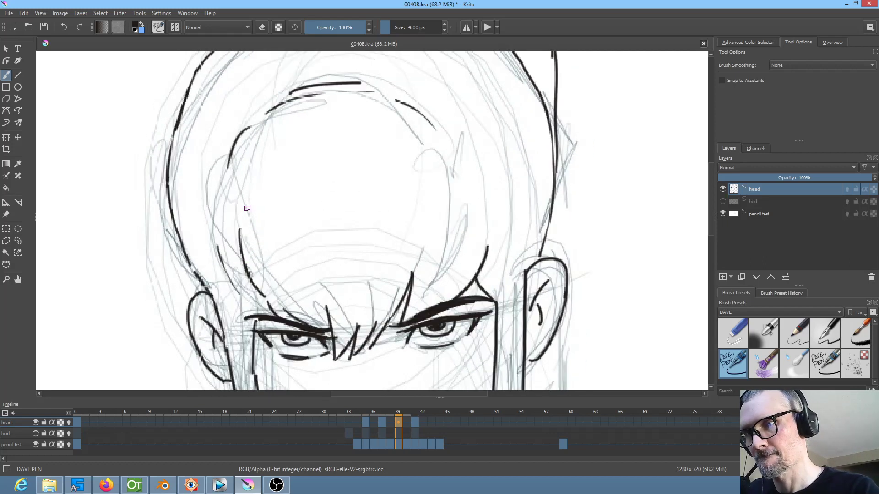
pyautogui.press('Right')
pyautogui.press('Right')
pyautogui.press('Left')
pyautogui.press('Left')
pyautogui.press('Right')
pyautogui.press('Right')
pyautogui.moveTo(216, 226); pyautogui.dragTo(242, 286)
# Ink the left side of the head outline down towards the left ear on frame 41, following frame 39
pyautogui.press('Left')
pyautogui.press('Left')
pyautogui.moveTo(318, 259); pyautogui.dragTo(364, 205)
pyautogui.press('Right')
pyautogui.press('Right')
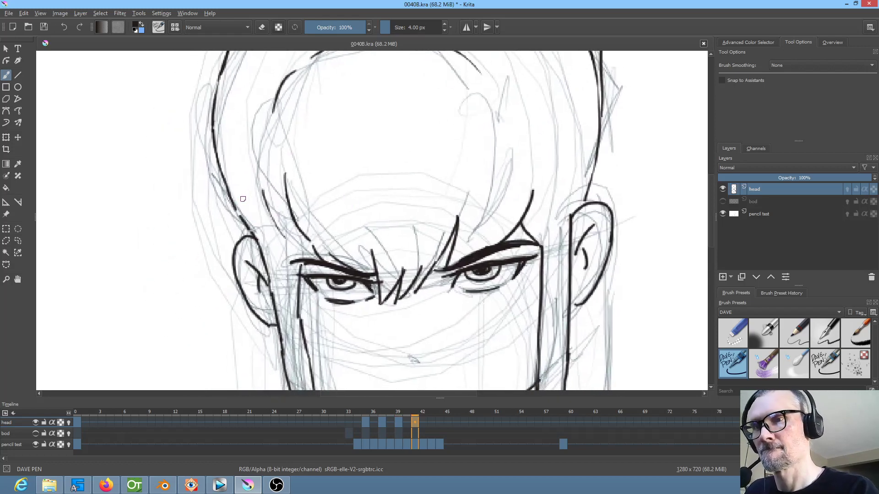
pyautogui.moveTo(249, 191); pyautogui.dragTo(271, 326)
pyautogui.press('Left')
pyautogui.press('Left')
pyautogui.press('Right')
pyautogui.press('Right')
pyautogui.moveTo(269, 149)
pyautogui.mouseDown()
pyautogui.moveTo(246, 213)
pyautogui.moveTo(241, 293)
pyautogui.moveTo(270, 362)
pyautogui.mouseUp()
pyautogui.moveTo(328, 275); pyautogui.dragTo(335, 172)
pyautogui.press('Left')
pyautogui.press('Left')
pyautogui.press('Right')
pyautogui.press('Right')
pyautogui.moveTo(367, 199); pyautogui.dragTo(321, 305)
pyautogui.press('Left')
pyautogui.press('Left')
pyautogui.press('Right')
pyautogui.press('Right')
# Ink the left curve of the inner hairline on frame 41, checking it against frame 39
pyautogui.moveTo(259, 244); pyautogui.dragTo(292, 194)
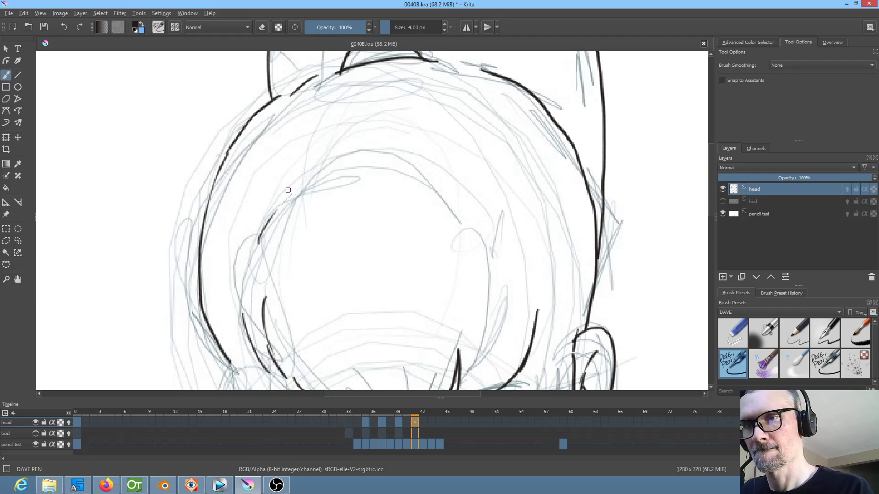
pyautogui.press('Left')
pyautogui.press('Left')
pyautogui.press('Right')
pyautogui.press('Right')
# Ink the short broken hairline stroke between the left curve and the top of the forehead on frame 41
pyautogui.moveTo(302, 178); pyautogui.dragTo(377, 161)
pyautogui.press('Left')
pyautogui.press('Left')
pyautogui.press('Right')
pyautogui.press('Right')
pyautogui.press('Left')
pyautogui.press('Left')
pyautogui.press('Right')
pyautogui.press('Right')
# Ink the top arc of the inner hairline across the forehead on frame 41, following frame 39
pyautogui.moveTo(323, 160)
pyautogui.mouseDown()
pyautogui.moveTo(405, 150)
pyautogui.moveTo(428, 158)
pyautogui.mouseUp()
pyautogui.press('Left')
pyautogui.press('Left')
pyautogui.press('Right')
pyautogui.press('Right')
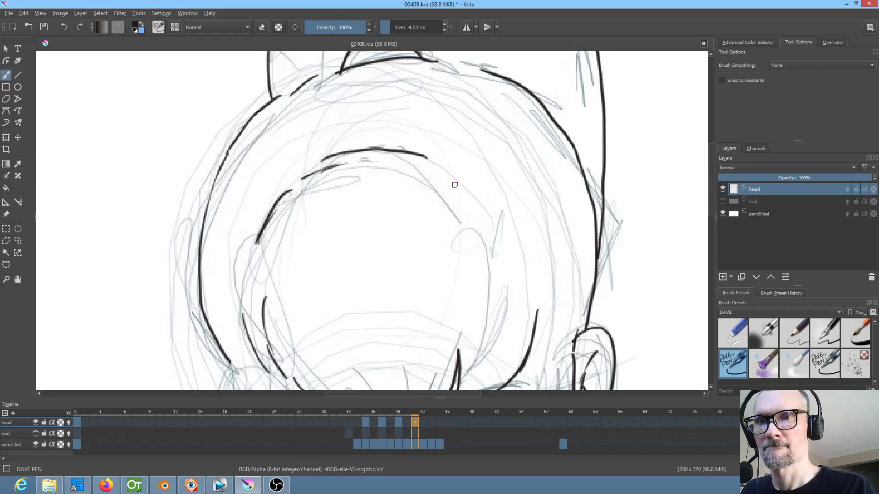
# Ink the thick, angled right eyebrow on frame 41, comparing its shape with frame 39
pyautogui.scroll(-3, 527, 229)
pyautogui.press('Left')
pyautogui.press('Left')
pyautogui.press('Right')
pyautogui.press('Right')
pyautogui.press('Left')
pyautogui.press('Left')
pyautogui.press('Right')
pyautogui.press('Right')
pyautogui.press('Left')
pyautogui.press('Left')
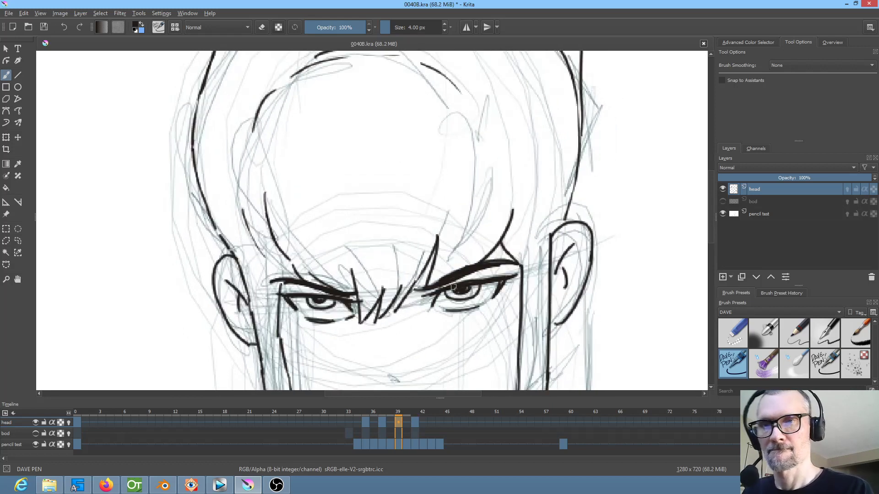
pyautogui.press('Right')
pyautogui.press('Right')
pyautogui.moveTo(420, 290)
pyautogui.mouseDown()
pyautogui.moveTo(540, 257)
pyautogui.moveTo(437, 287)
pyautogui.moveTo(531, 258)
pyautogui.moveTo(437, 284)
pyautogui.moveTo(502, 261)
pyautogui.mouseUp()
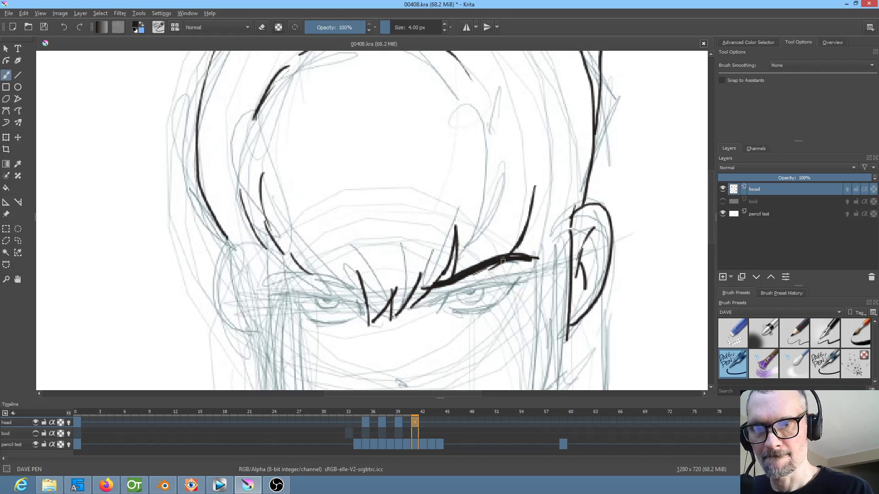
pyautogui.press('Left')
# Ink and thicken the left eyebrow on frame 41 with the canvas view mirrored, following frame 39
pyautogui.press('Left')
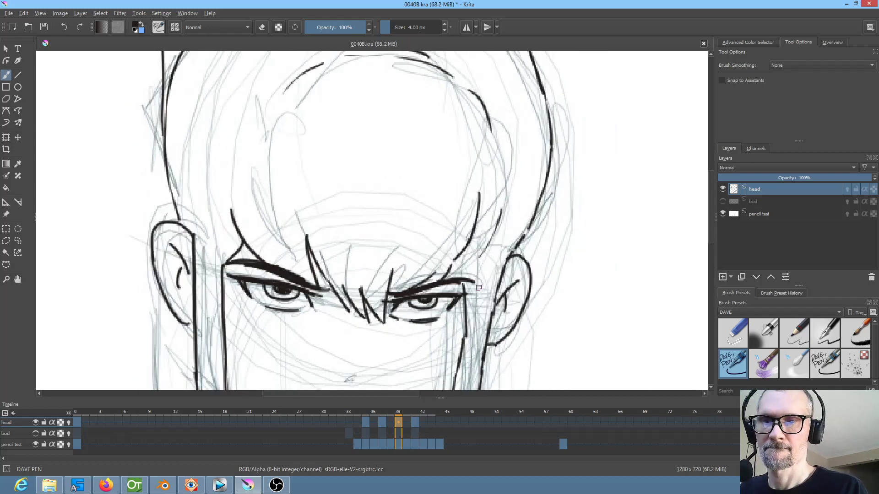
pyautogui.press('Right')
pyautogui.press('Right')
pyautogui.moveTo(383, 291); pyautogui.dragTo(474, 275)
pyautogui.moveTo(465, 274)
pyautogui.mouseDown()
pyautogui.moveTo(383, 292)
pyautogui.moveTo(459, 273)
pyautogui.moveTo(386, 290)
pyautogui.mouseUp()
pyautogui.moveTo(468, 278); pyautogui.dragTo(434, 281)
pyautogui.press('Left')
pyautogui.press('Left')
pyautogui.press('Right')
pyautogui.press('Right')
# Ink the left eye's upper lid line on frame 41, compare it with frame 39 and turn off the mirrored view
pyautogui.moveTo(383, 310); pyautogui.dragTo(453, 293)
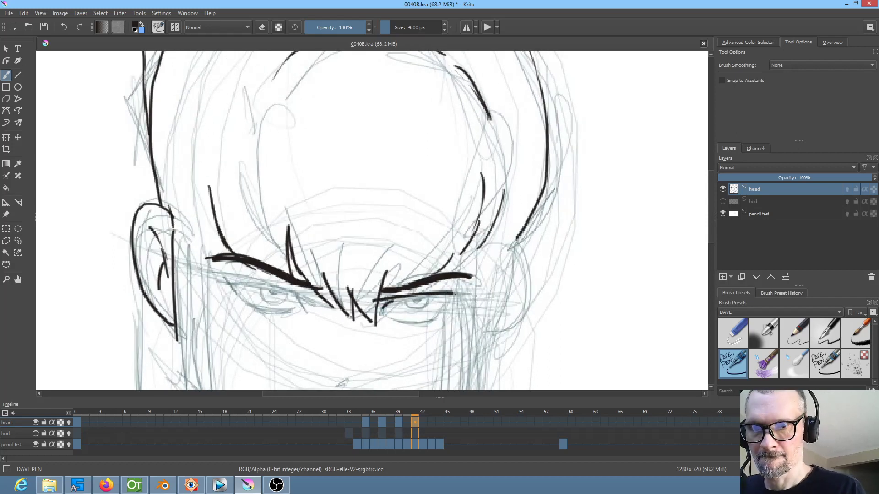
pyautogui.press('Left')
pyautogui.press('Left')
pyautogui.press('m')
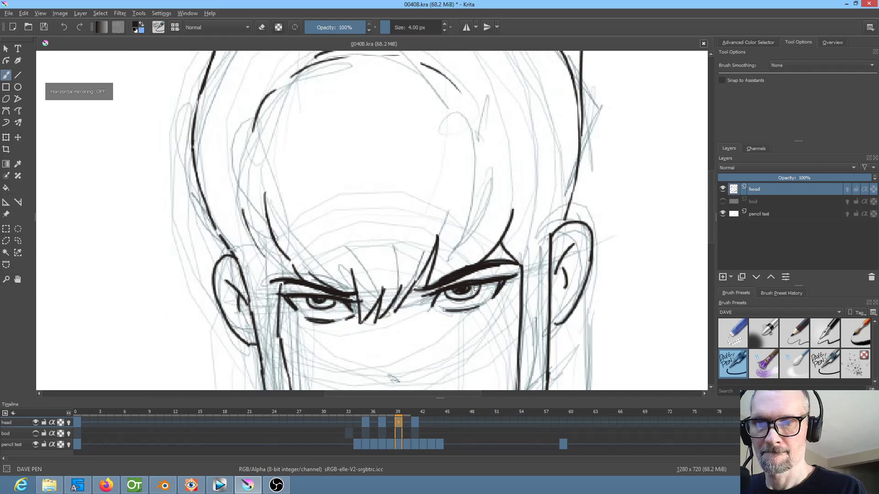
# Ink the right eye's upper lid line and its short inner-corner stroke on frame 41, following frame 39
pyautogui.press('Right')
pyautogui.press('Right')
pyautogui.press('Left')
pyautogui.press('Left')
pyautogui.press('Right')
pyautogui.press('Right')
pyautogui.moveTo(445, 291)
pyautogui.mouseDown()
pyautogui.moveTo(527, 273)
pyautogui.moveTo(446, 290)
pyautogui.moveTo(437, 310)
pyautogui.mouseUp()
pyautogui.press('Left')
pyautogui.press('Left')
pyautogui.press('Right')
pyautogui.press('Right')
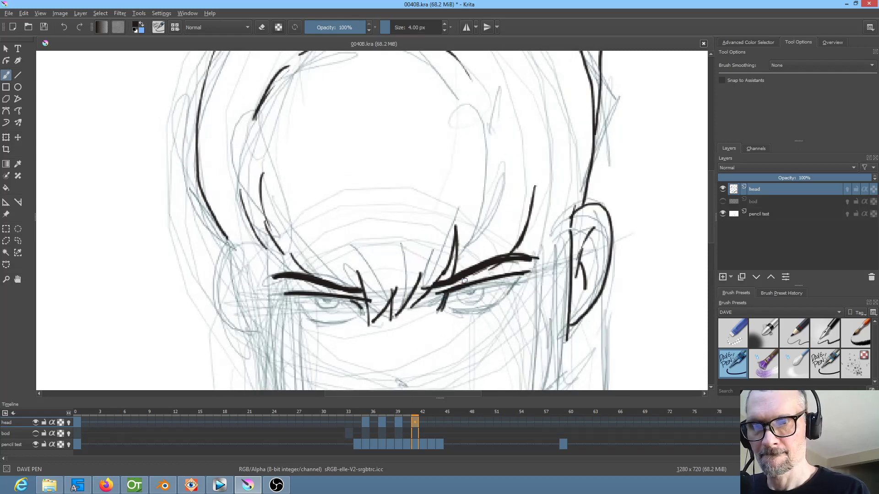
# Thicken the right eye's upper lid and ink its slanted outer-corner stroke on frame 41, comparing with frame 39
pyautogui.moveTo(448, 289); pyautogui.dragTo(544, 266)
pyautogui.press('Left')
pyautogui.press('Left')
pyautogui.press('Right')
pyautogui.press('Right')
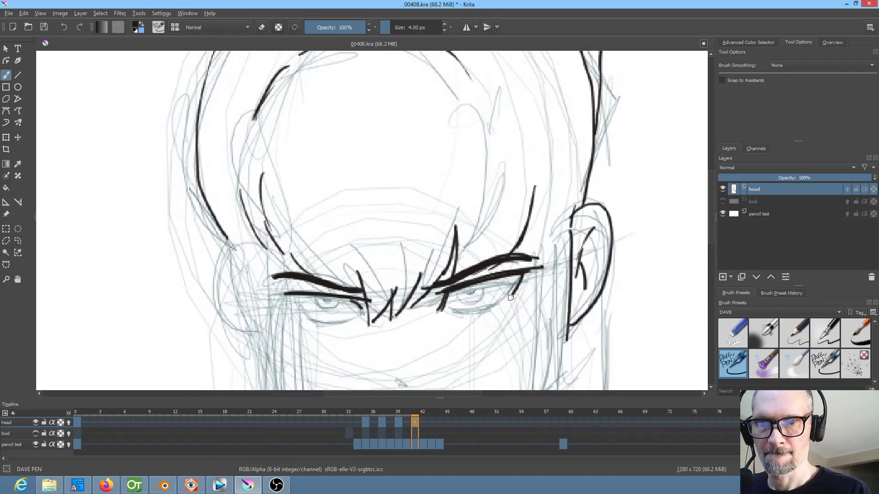
pyautogui.press('Left')
pyautogui.press('Left')
pyautogui.press('Right')
pyautogui.press('Right')
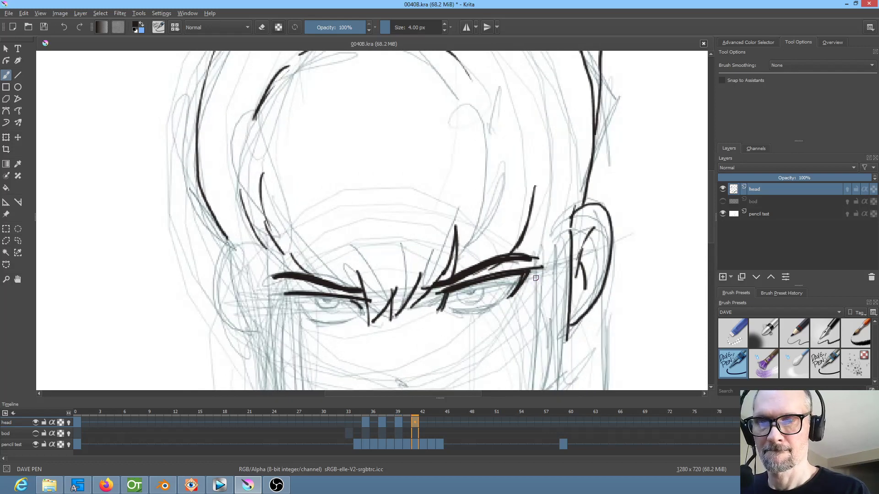
# Mirror the canvas view and ink the left eye's slanted outer-corner stroke on frame 41, extending the upper lid and following frame 39
pyautogui.press('m')
pyautogui.press('Left')
pyautogui.press('Left')
pyautogui.press('Right')
pyautogui.press('Right')
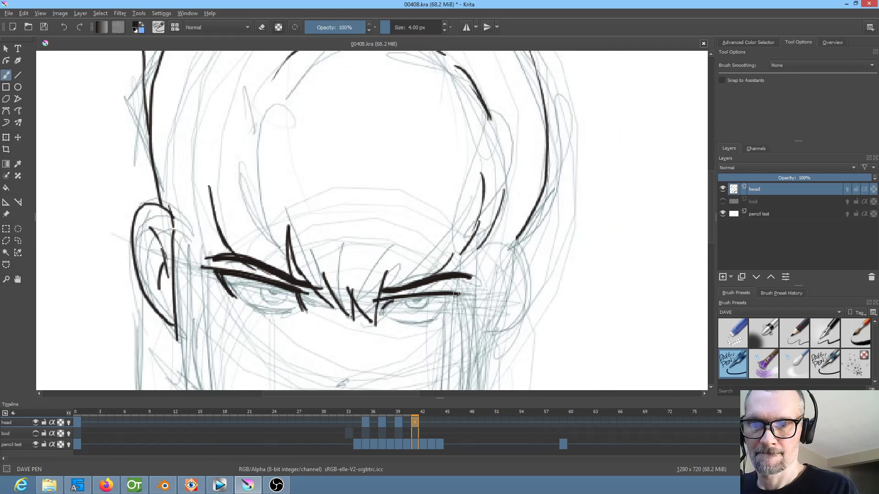
pyautogui.press('Left')
pyautogui.press('Left')
pyautogui.press('Right')
pyautogui.press('Right')
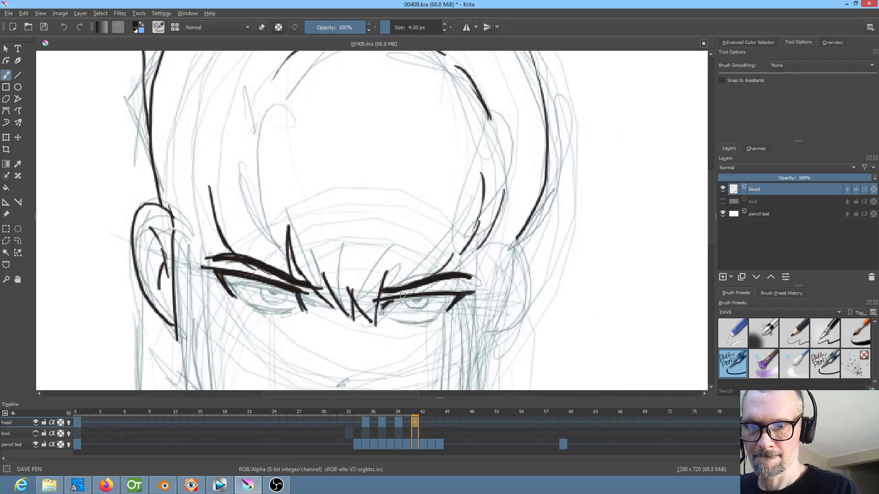
# Ink the left eye's curved lower lid line and short inner-corner stroke on frame 41, comparing with frame 39
pyautogui.press('Left')
pyautogui.press('Left')
pyautogui.press('Right')
pyautogui.press('Right')
pyautogui.moveTo(403, 321); pyautogui.dragTo(437, 315)
pyautogui.press('Left')
pyautogui.press('Left')
pyautogui.press('Right')
pyautogui.press('Right')
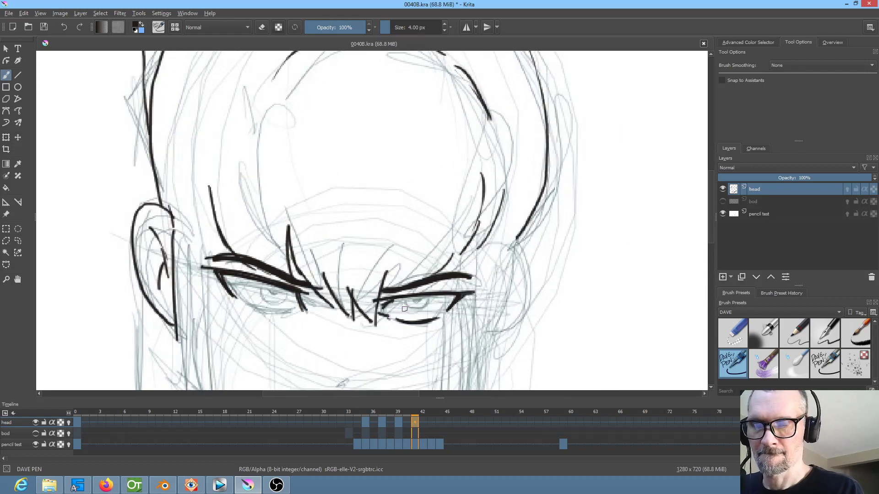
# Turn off the mirrored view and ink the right eye's curved lower lid line on frame 41, following frame 39
pyautogui.press('m')
pyautogui.press('Left')
pyautogui.press('Left')
pyautogui.press('Right')
pyautogui.press('Right')
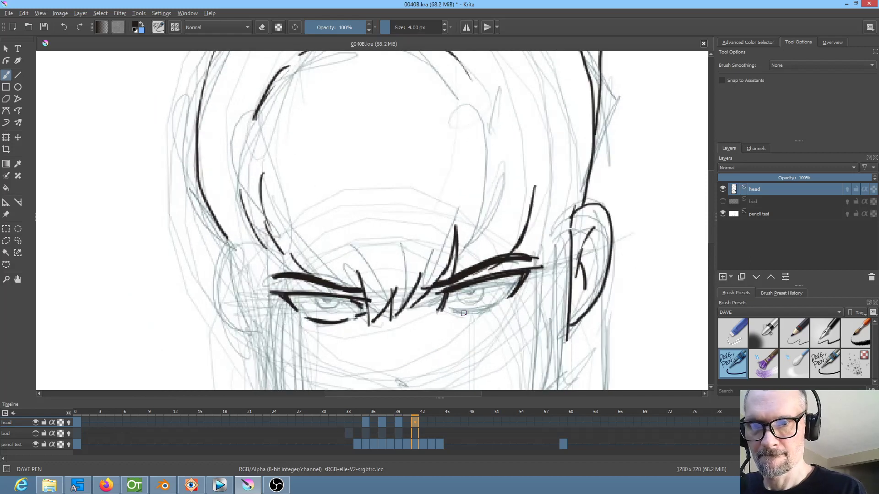
pyautogui.moveTo(457, 313); pyautogui.dragTo(507, 298)
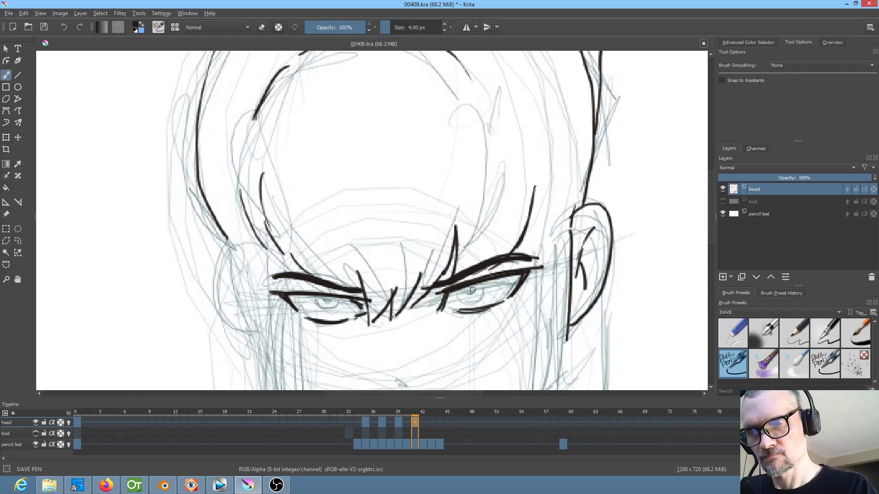
# Ink the right eye's solid pupil, plus the left eye's iris and pupil in mirrored view, on frame 41
pyautogui.moveTo(471, 288); pyautogui.dragTo(472, 290)
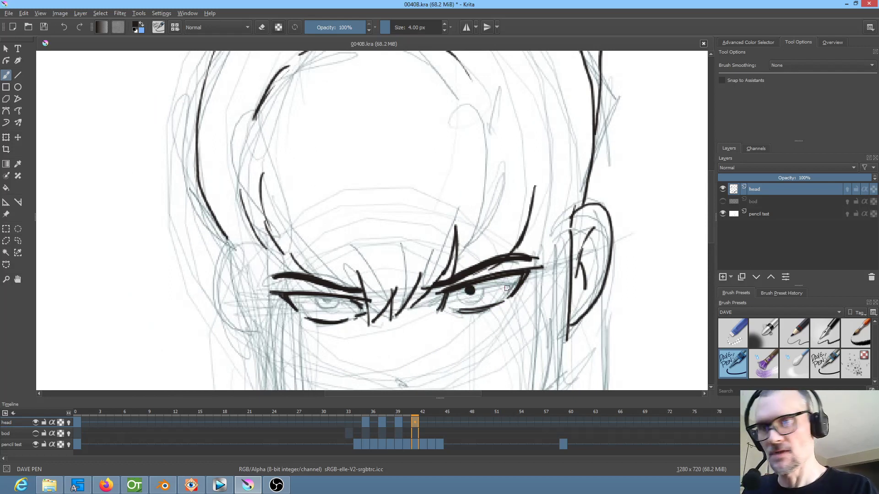
pyautogui.press('m')
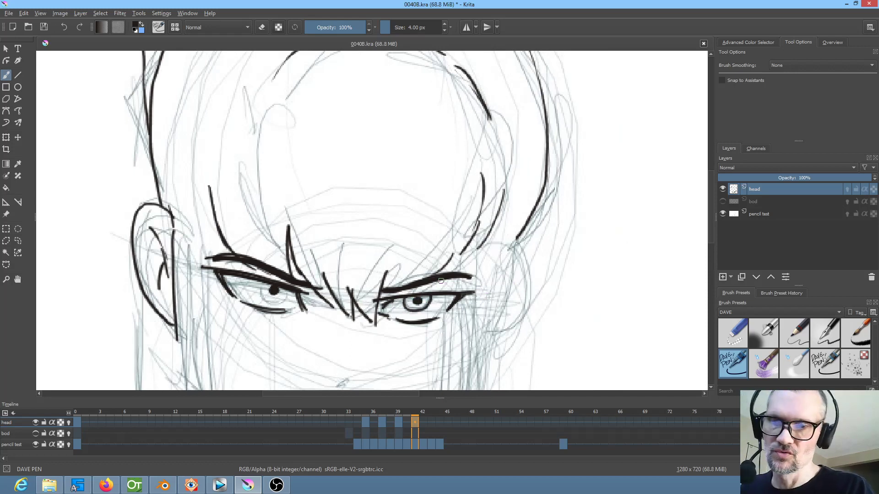
pyautogui.press('m')
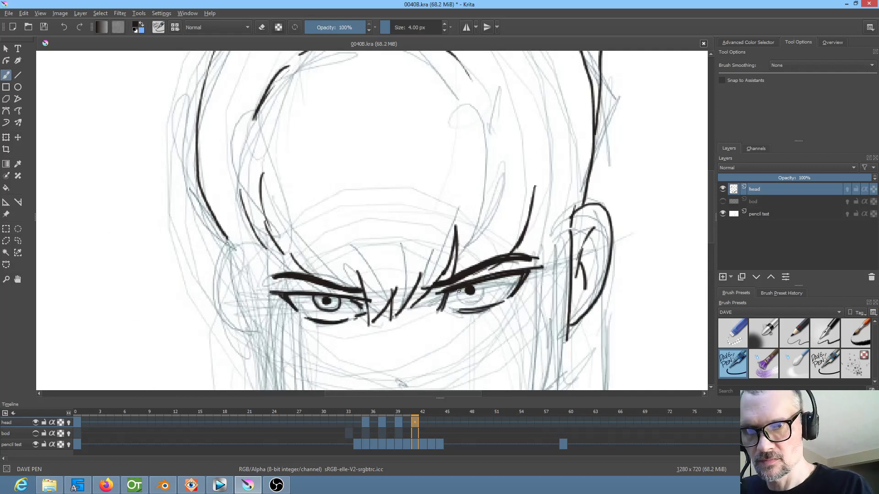
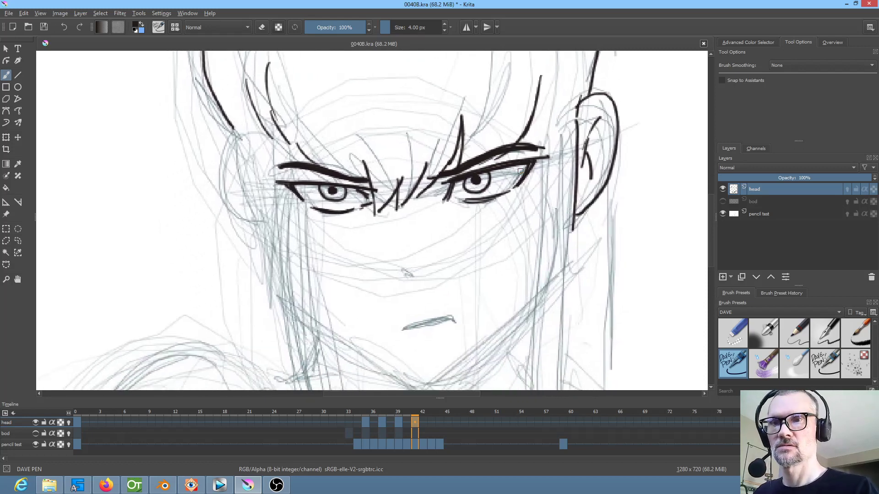
# Compare the inked eyes on the head layer's frames 39 and 41, also in mirrored view
pyautogui.press('Right')
pyautogui.press('Right')
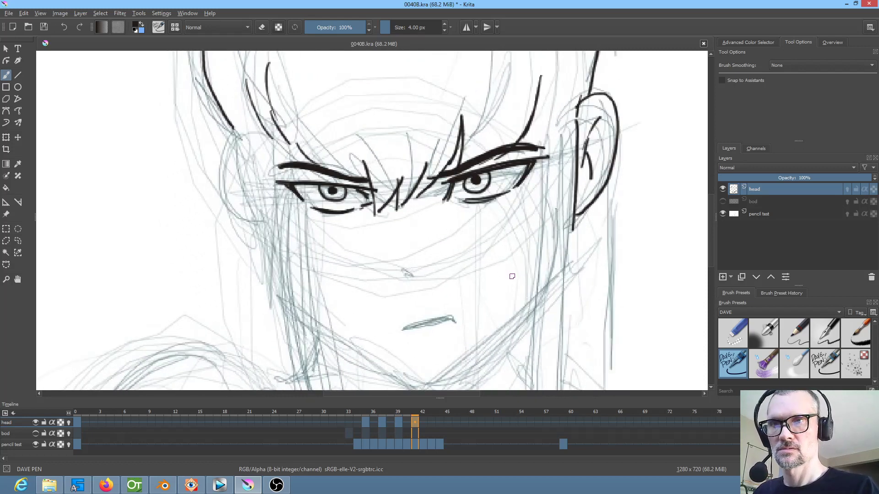
pyautogui.press('Left')
pyautogui.press('Left')
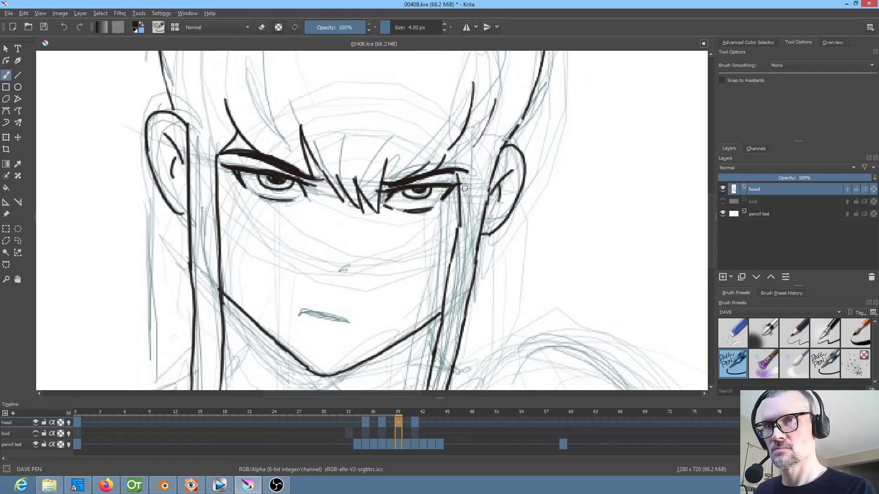
pyautogui.press('Right')
pyautogui.press('Right')
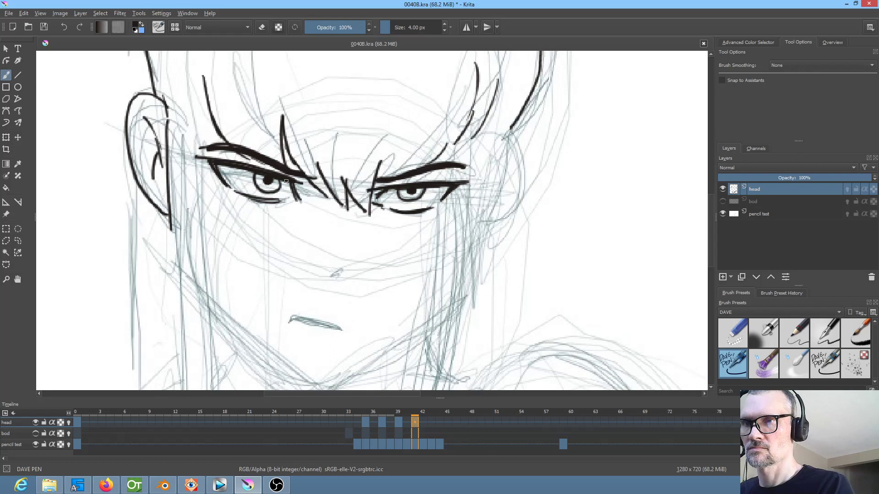
pyautogui.press('Left')
pyautogui.press('Left')
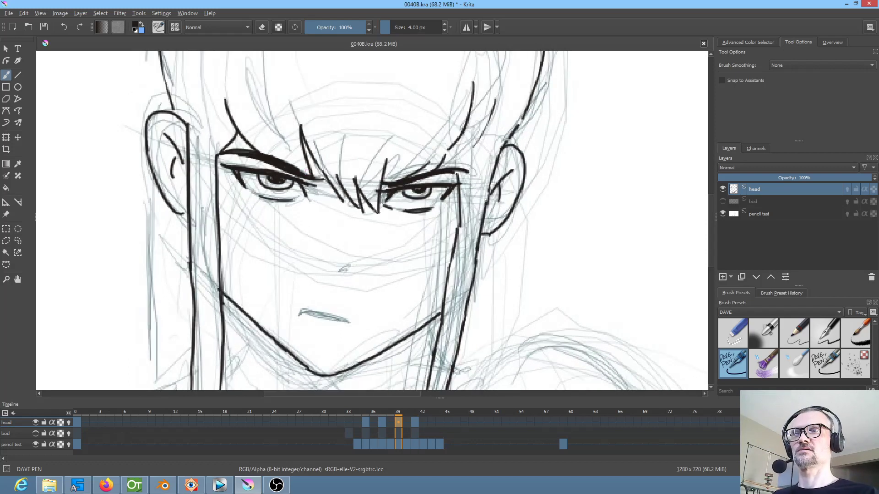
pyautogui.press('Right')
pyautogui.press('Right')
pyautogui.press('Left')
pyautogui.press('Left')
pyautogui.press('Right')
pyautogui.press('Right')
pyautogui.press('Left')
pyautogui.press('Left')
# Ink the left half of the jawline from the chin upward on frame 41 in mirrored view, following frame 39
pyautogui.moveTo(455, 324); pyautogui.dragTo(491, 253)
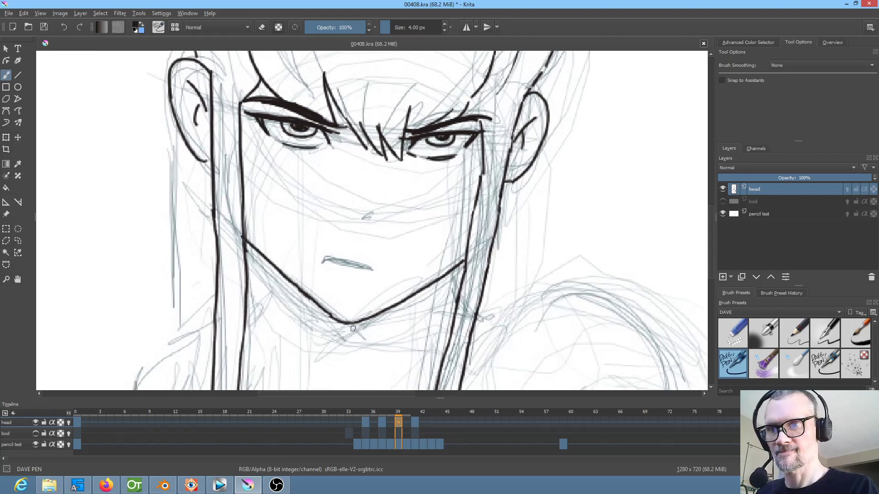
pyautogui.press('Right')
pyautogui.press('Right')
pyautogui.moveTo(335, 333)
pyautogui.mouseDown()
pyautogui.moveTo(360, 331)
pyautogui.moveTo(405, 307)
pyautogui.moveTo(464, 260)
pyautogui.mouseUp()
pyautogui.press('Left')
pyautogui.press('Left')
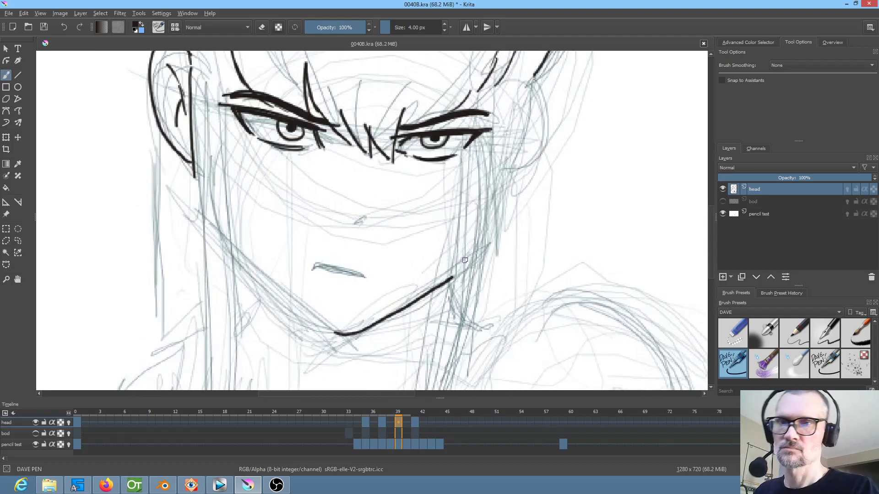
pyautogui.press('Right')
pyautogui.press('Right')
# Turn off the mirrored view and ink the right half of the jawline on frame 41, joining it at the chin
pyautogui.press('Left')
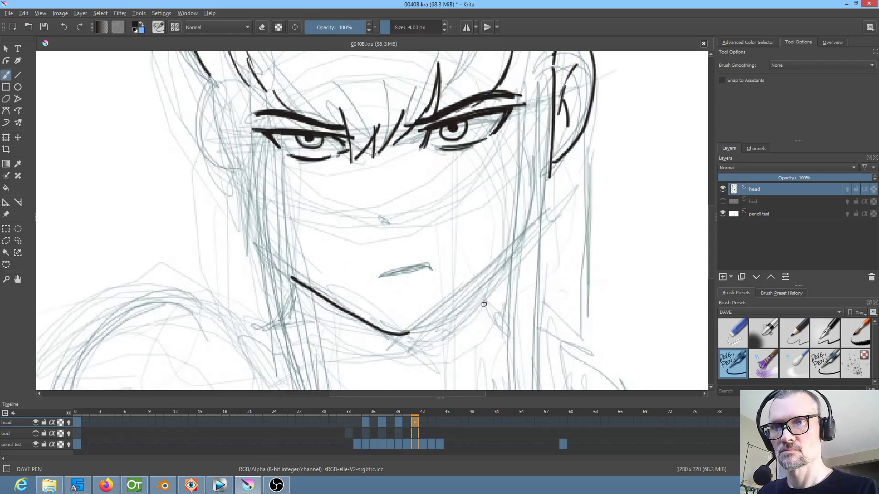
pyautogui.press('Left')
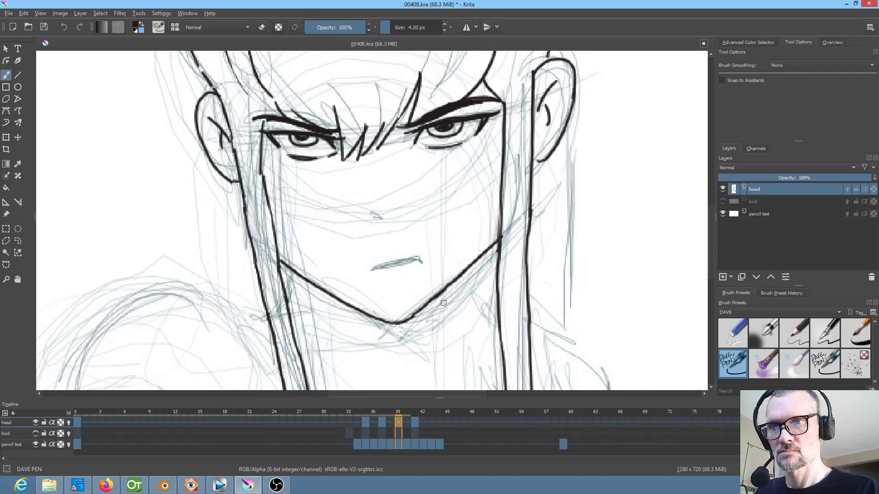
pyautogui.press('Right')
pyautogui.press('Right')
pyautogui.moveTo(410, 334); pyautogui.dragTo(511, 248)
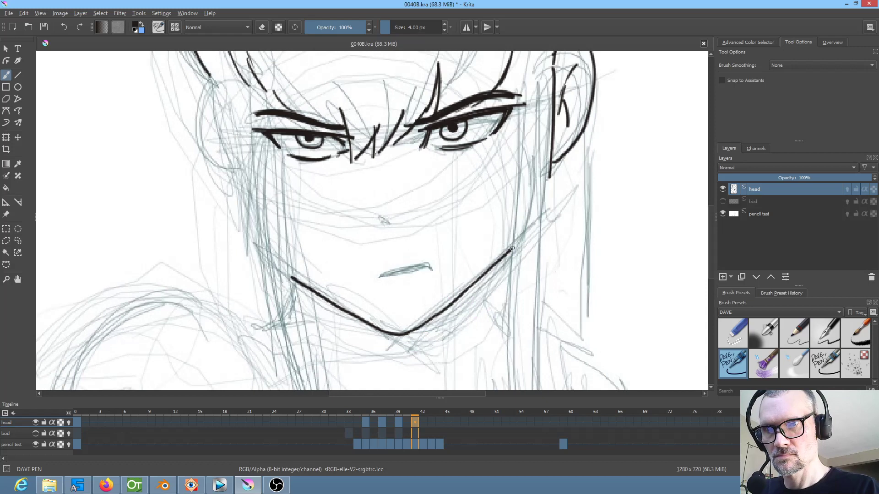
# Ink the left ear's curved outer outline on frame 41, comparing it with frame 39
pyautogui.moveTo(520, 294)
pyautogui.mouseDown()
pyautogui.moveTo(471, 308)
pyautogui.moveTo(507, 338)
pyautogui.mouseUp()
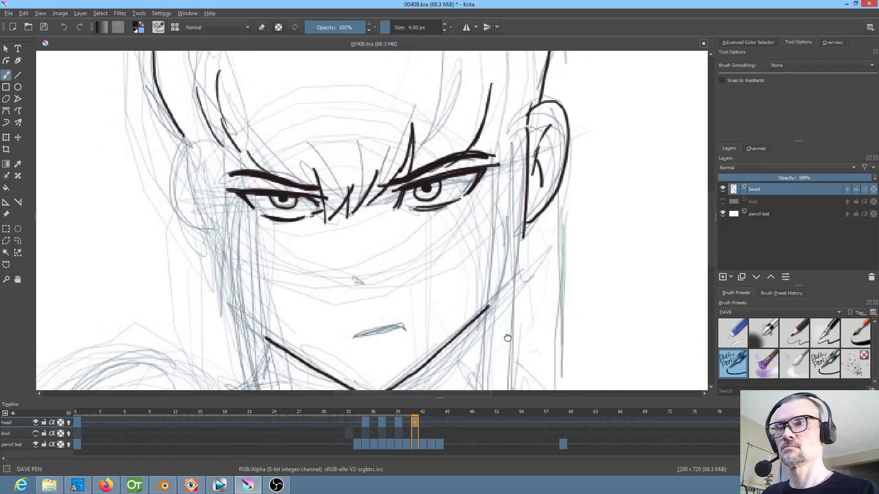
pyautogui.press('Left')
pyautogui.press('Left')
pyautogui.press('Right')
pyautogui.press('Right')
pyautogui.moveTo(181, 151)
pyautogui.mouseDown()
pyautogui.moveTo(161, 173)
pyautogui.moveTo(202, 239)
pyautogui.mouseUp()
pyautogui.press('Left')
pyautogui.press('Left')
pyautogui.press('Right')
pyautogui.press('Right')
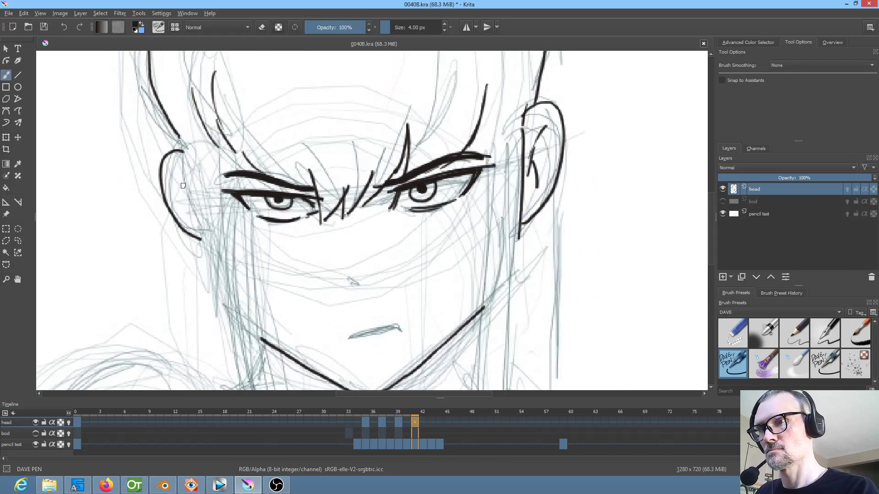
# Ink the inner fold lines of the left ear on frame 41, following frame 39
pyautogui.press('Left')
pyautogui.press('Left')
pyautogui.moveTo(175, 180)
pyautogui.mouseDown()
pyautogui.moveTo(197, 205)
pyautogui.moveTo(184, 194)
pyautogui.moveTo(186, 215)
pyautogui.mouseUp()
pyautogui.press('Right')
pyautogui.press('Right')
pyautogui.press('Left')
pyautogui.press('Left')
pyautogui.press('Right')
pyautogui.press('Right')
# Ink the top section of the left hair strand's outer edge, just below the left ear, on frame 41
pyautogui.moveTo(186, 154); pyautogui.dragTo(212, 261)
pyautogui.press('Left')
pyautogui.press('Left')
pyautogui.press('Right')
pyautogui.press('Right')
pyautogui.press('Left')
pyautogui.press('Left')
# Extend the left hair strand's outer edge down past the jaw on frame 41, following frame 39
pyautogui.moveTo(264, 240); pyautogui.dragTo(273, 134)
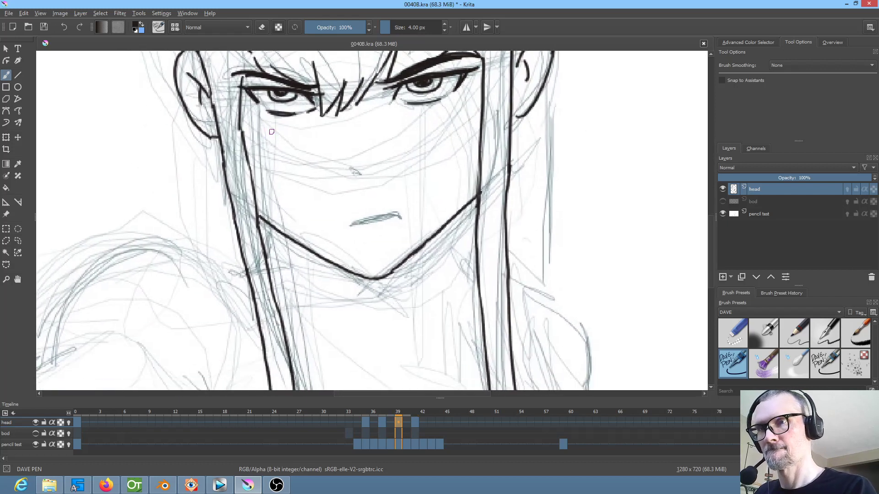
pyautogui.press('Right')
pyautogui.press('Right')
pyautogui.moveTo(222, 163); pyautogui.dragTo(255, 305)
pyautogui.press('Left')
pyautogui.press('Left')
pyautogui.press('Right')
pyautogui.press('Right')
# Ink the jagged zigzag tip at the lower end of the left hair strand on frame 41, following frame 39
pyautogui.moveTo(311, 298); pyautogui.dragTo(306, 144)
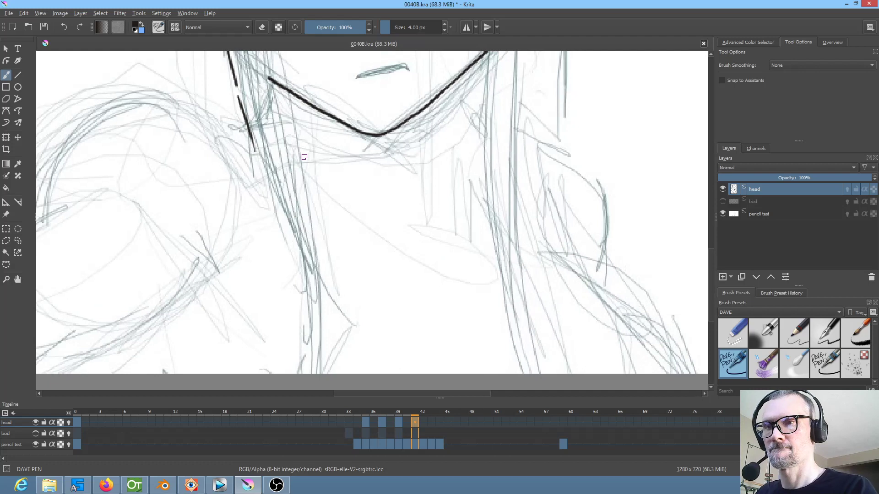
pyautogui.press('Left')
pyautogui.press('Left')
pyautogui.press('Right')
pyautogui.press('Right')
pyautogui.press('Left')
pyautogui.press('Left')
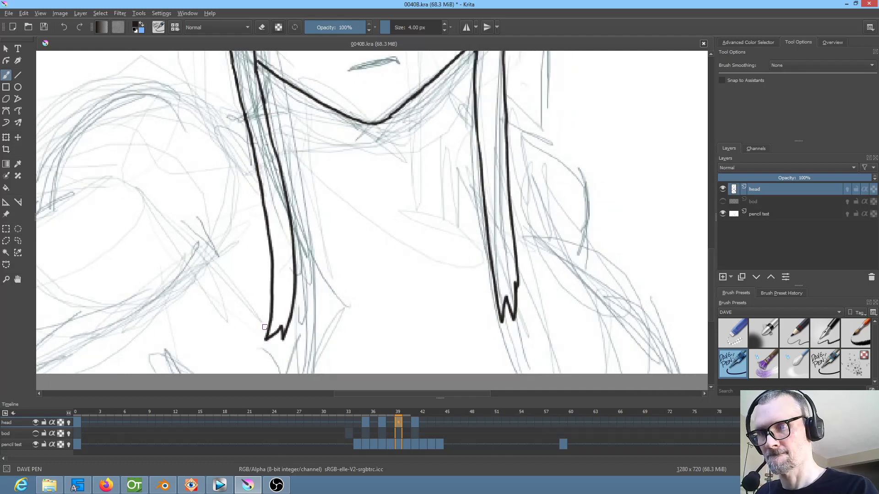
pyautogui.press('Right')
pyautogui.press('Right')
pyautogui.moveTo(266, 326)
pyautogui.mouseDown()
pyautogui.moveTo(283, 358)
pyautogui.moveTo(296, 325)
pyautogui.mouseUp()
pyautogui.press('Left')
pyautogui.press('Left')
pyautogui.press('Right')
pyautogui.press('Right')
# Ink the left hair strand's lower outer and inner edges down to its jagged tip on frame 41
pyautogui.moveTo(248, 131); pyautogui.dragTo(266, 326)
pyautogui.scroll(-1, 282, 142)
pyautogui.press('Left')
pyautogui.press('Left')
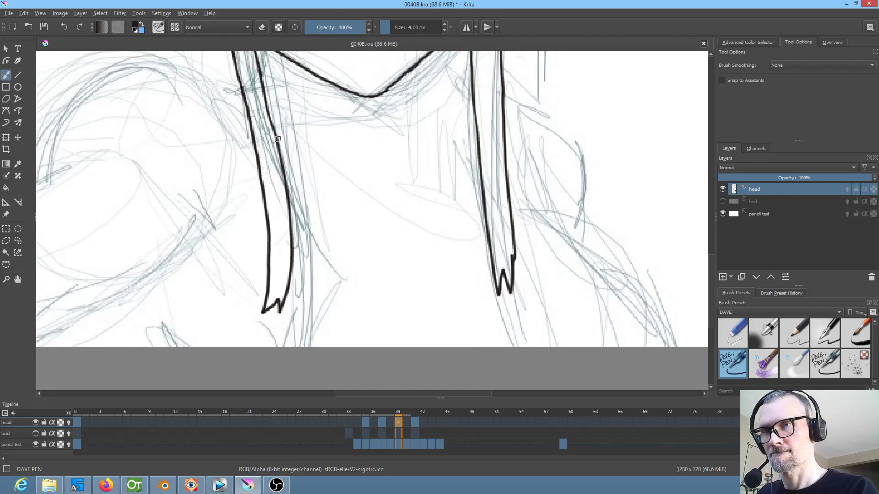
pyautogui.press('Right')
pyautogui.press('Right')
pyautogui.moveTo(269, 102); pyautogui.dragTo(276, 152)
pyautogui.moveTo(287, 247); pyautogui.dragTo(293, 302)
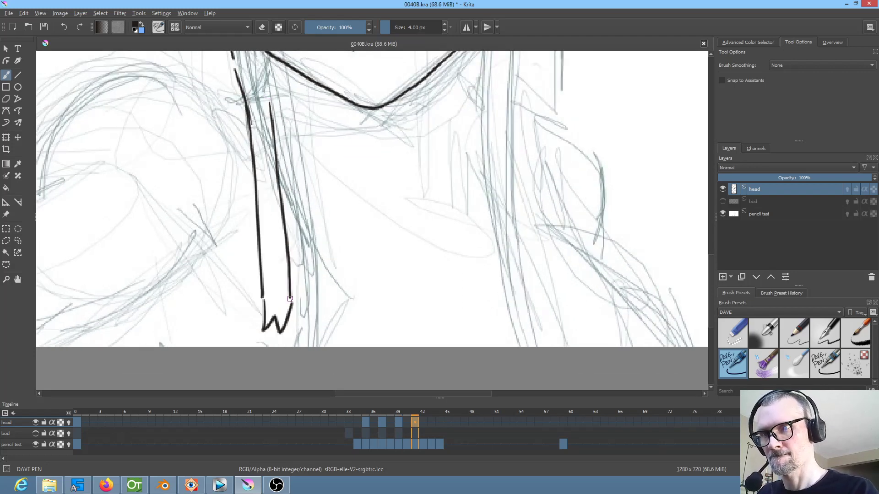
# Ink the left hair strand's inner edge across the jaw and up along the cheek on frame 41
pyautogui.scroll(5, 306, 329)
pyautogui.moveTo(250, 154); pyautogui.dragTo(256, 192)
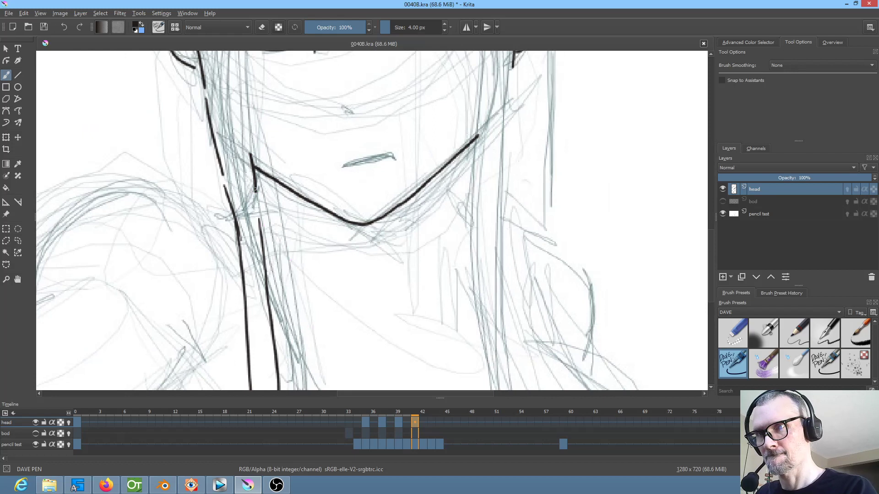
pyautogui.scroll(7, 255, 190)
pyautogui.press('Left')
pyautogui.press('Left')
pyautogui.press('Right')
pyautogui.press('Right')
pyautogui.moveTo(228, 232); pyautogui.dragTo(252, 319)
pyautogui.press('Left')
pyautogui.press('Left')
pyautogui.press('Right')
pyautogui.press('Right')
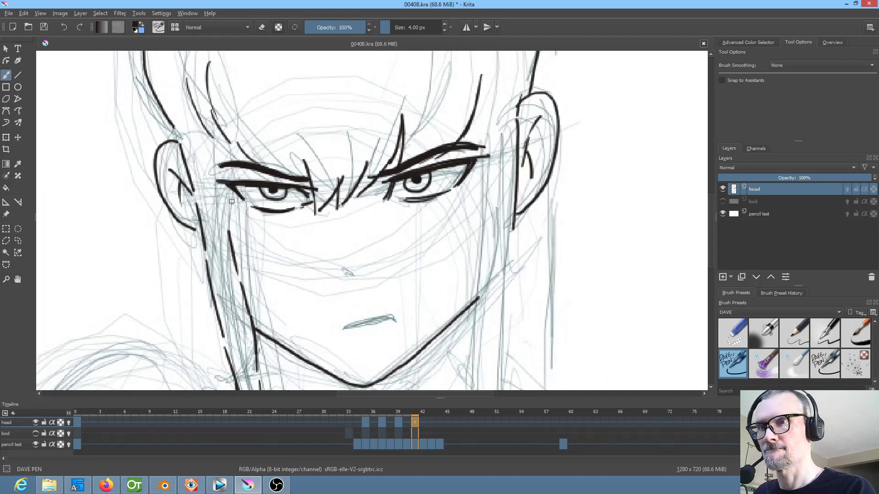
# Ink the top section of the left hair strand's inner edge across the left eye's outer corner on frame 41
pyautogui.moveTo(225, 187)
pyautogui.mouseDown()
pyautogui.moveTo(224, 220)
pyautogui.moveTo(226, 156)
pyautogui.mouseUp()
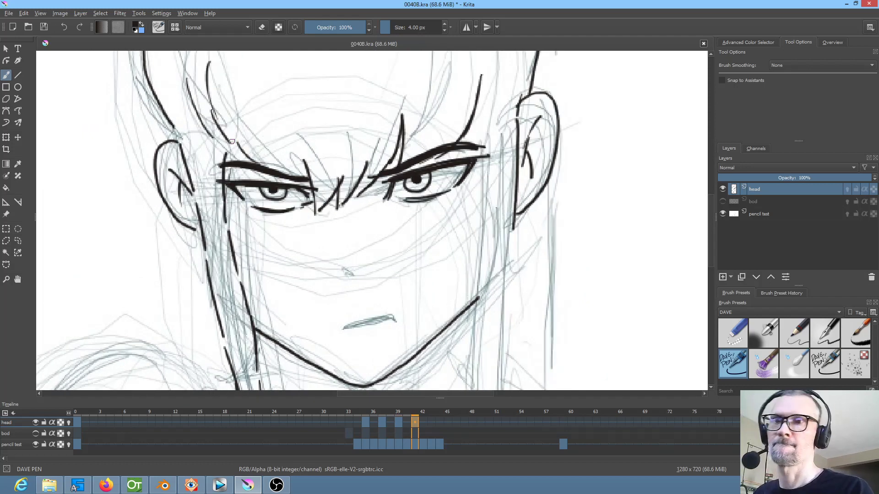
pyautogui.press('Left')
pyautogui.press('Left')
pyautogui.press('Right')
pyautogui.press('Right')
# Ink the right hair strand's inner edge from beside the right eye down to the jaw on frame 41, following frame 39
pyautogui.moveTo(501, 248); pyautogui.dragTo(416, 204)
pyautogui.press('Left')
pyautogui.press('Left')
pyautogui.press('Right')
pyautogui.press('Right')
pyautogui.press('Left')
pyautogui.press('Left')
pyautogui.press('Right')
pyautogui.press('Right')
pyautogui.moveTo(395, 140)
pyautogui.mouseDown()
pyautogui.moveTo(391, 264)
pyautogui.moveTo(426, 193)
pyautogui.moveTo(399, 88)
pyautogui.moveTo(396, 166)
pyautogui.moveTo(407, 265)
pyautogui.mouseUp()
pyautogui.press('Left')
pyautogui.press('Left')
pyautogui.press('Right')
pyautogui.press('Right')
# Ink the right hair strand's lower inner edge and its jagged tip on frame 41, following frame 39
pyautogui.moveTo(443, 288)
pyautogui.mouseDown()
pyautogui.moveTo(393, 194)
pyautogui.moveTo(399, 225)
pyautogui.moveTo(406, 198)
pyautogui.moveTo(416, 220)
pyautogui.moveTo(420, 183)
pyautogui.mouseUp()
pyautogui.press('Left')
pyautogui.press('Left')
pyautogui.press('Right')
pyautogui.press('Right')
pyautogui.moveTo(381, 123)
pyautogui.mouseDown()
pyautogui.moveTo(445, 273)
pyautogui.moveTo(418, 326)
pyautogui.mouseUp()
pyautogui.press('Left')
pyautogui.press('Left')
pyautogui.press('Right')
pyautogui.press('Right')
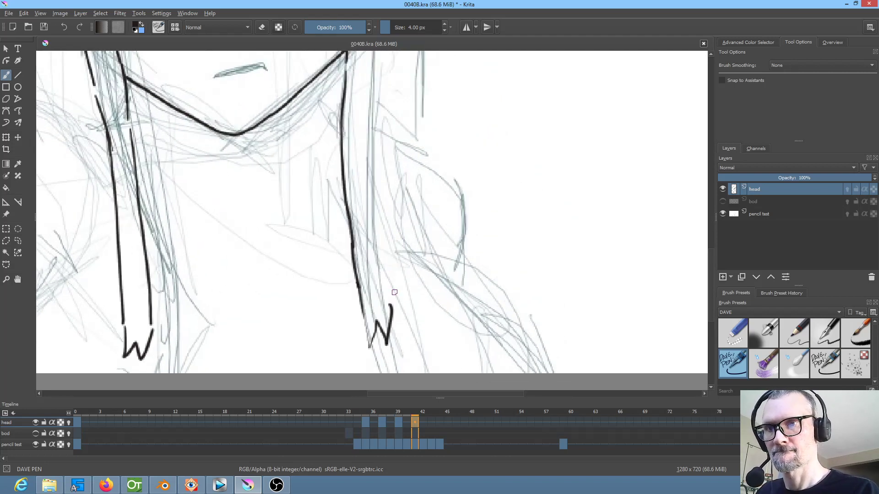
# Ink the right hair strand's outer edge between the right ear and the jagged tip on frame 41
pyautogui.moveTo(378, 198)
pyautogui.mouseDown()
pyautogui.moveTo(389, 291)
pyautogui.moveTo(379, 215)
pyautogui.mouseUp()
pyautogui.moveTo(407, 174); pyautogui.dragTo(365, 312)
pyautogui.moveTo(334, 257); pyautogui.dragTo(340, 345)
pyautogui.moveTo(338, 260); pyautogui.dragTo(340, 204)
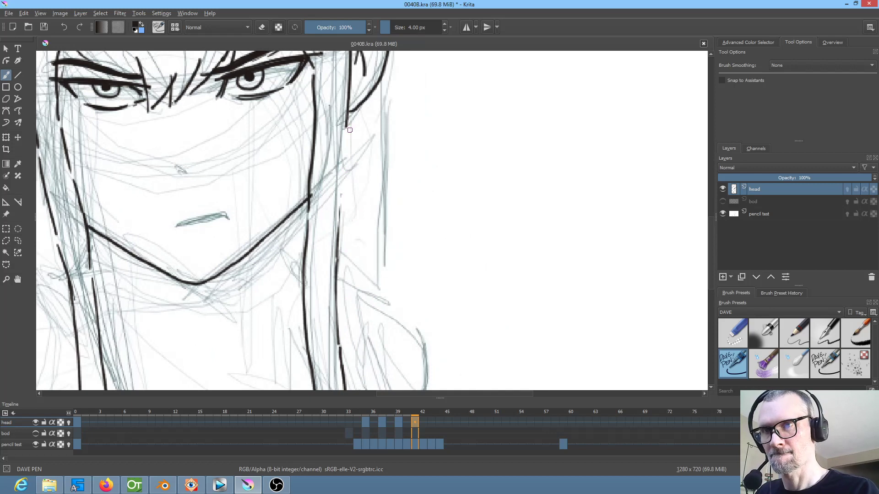
pyautogui.moveTo(345, 125)
pyautogui.mouseDown()
pyautogui.moveTo(345, 213)
pyautogui.moveTo(509, 239)
pyautogui.moveTo(524, 219)
pyautogui.mouseUp()
# Compare the whole inked head on frames 39 and 41
pyautogui.press('Left')
pyautogui.press('Left')
pyautogui.press('Right')
pyautogui.press('Right')
pyautogui.scroll(-2, 465, 325)
pyautogui.press('Left')
pyautogui.press('Left')
pyautogui.press('Right')
pyautogui.press('Right')
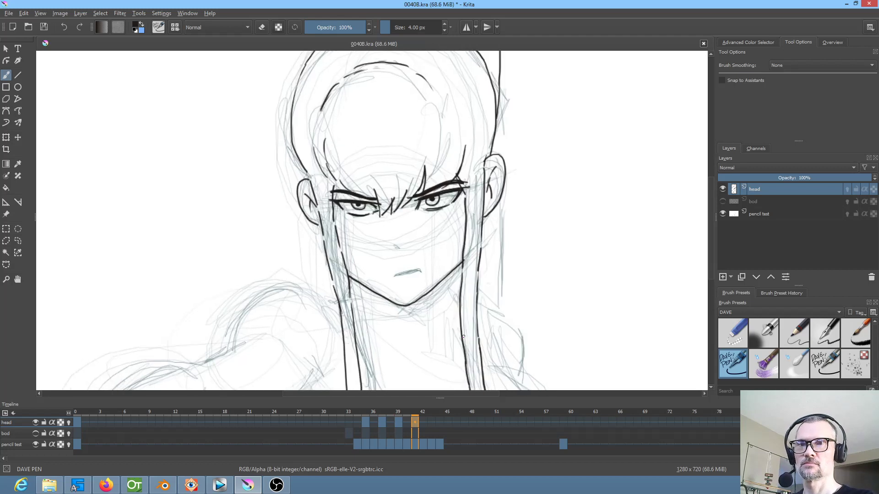
pyautogui.press('Left')
pyautogui.press('Left')
pyautogui.press('Right')
pyautogui.press('Right')
# Create an empty drawing frame at frame 43 on the head layer and compare it with frame 41
pyautogui.click(430, 422)
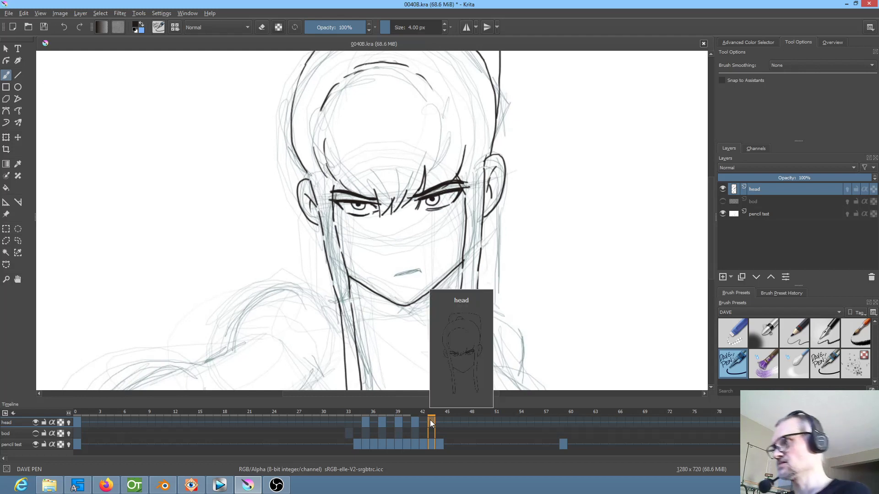
pyautogui.press('Delete')
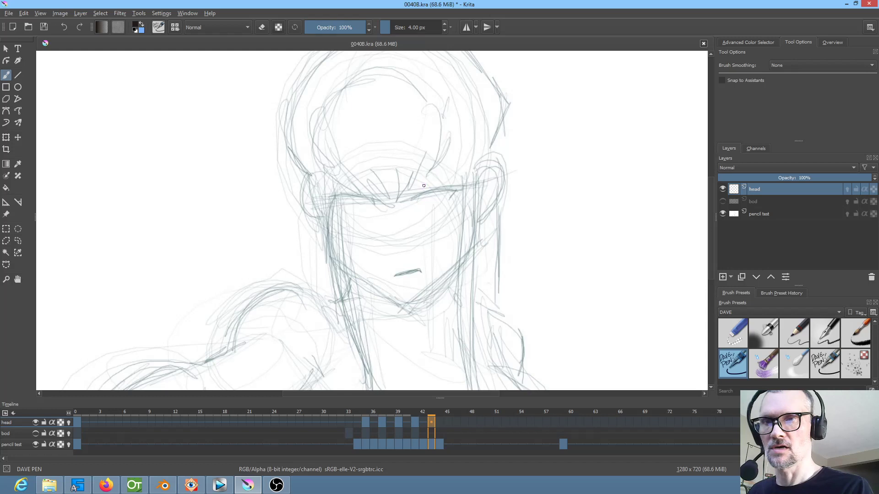
pyautogui.press(',')
pyautogui.press('.')
pyautogui.press(',')
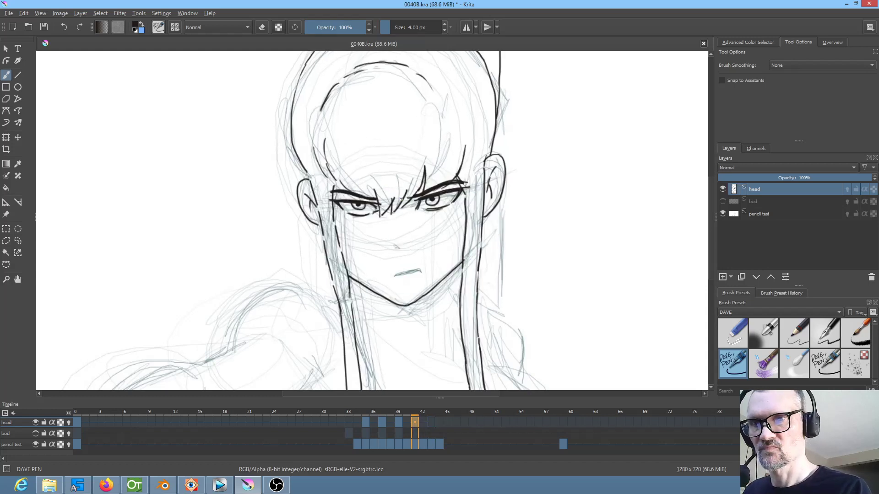
# Ink the right ear's curved outer outline on frame 43, following frame 41
pyautogui.moveTo(409, 215); pyautogui.dragTo(411, 224)
pyautogui.scroll(2, 509, 204)
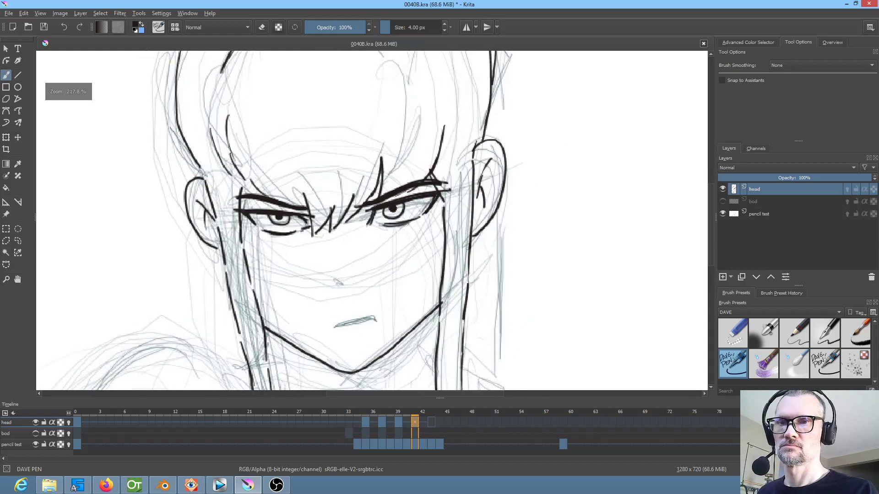
pyautogui.press(',')
pyautogui.press('.')
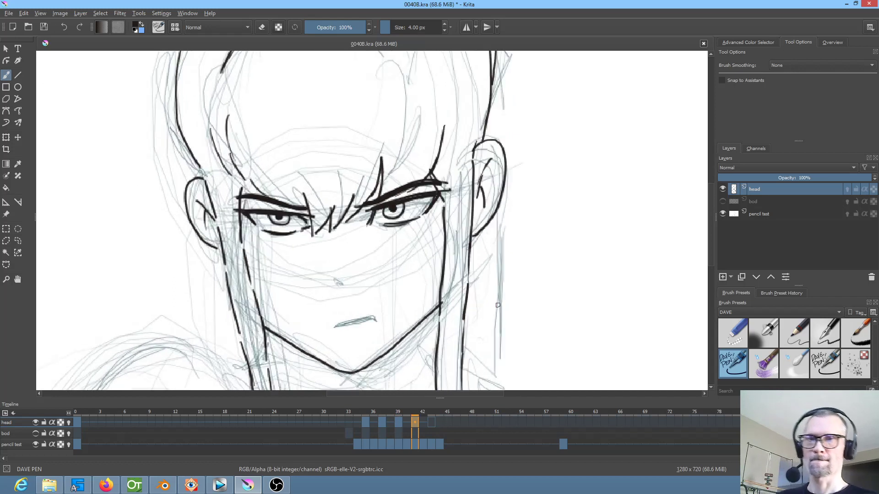
pyautogui.press('.')
pyautogui.moveTo(472, 161)
pyautogui.mouseDown()
pyautogui.moveTo(488, 149)
pyautogui.moveTo(503, 164)
pyautogui.moveTo(489, 225)
pyautogui.moveTo(473, 236)
pyautogui.mouseUp()
pyautogui.press(',')
pyautogui.press('.')
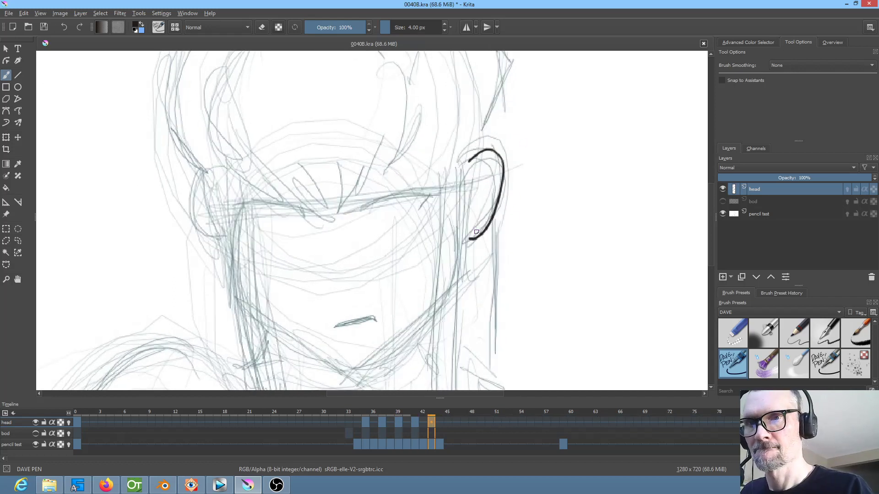
# Ink the left ear's curved outer outline on frame 43, following frame 41
pyautogui.press(',')
pyautogui.press('.')
pyautogui.moveTo(206, 182)
pyautogui.mouseDown()
pyautogui.moveTo(187, 190)
pyautogui.moveTo(192, 219)
pyautogui.moveTo(216, 250)
pyautogui.mouseUp()
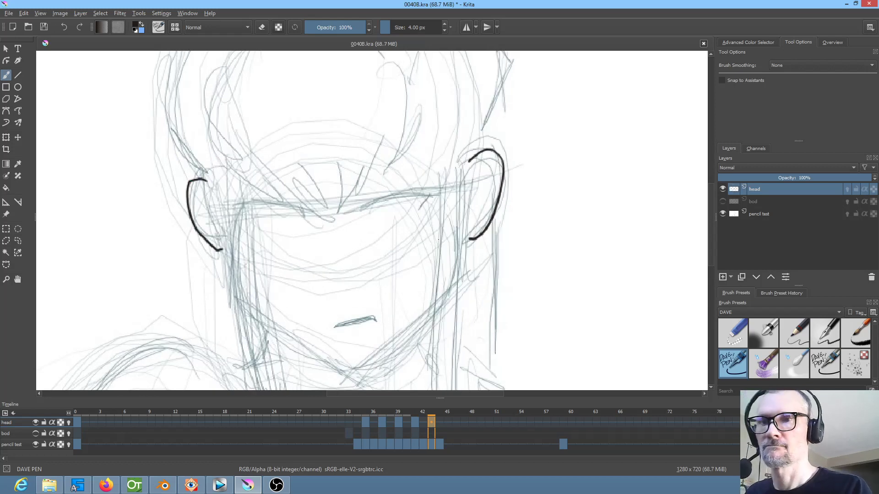
# Ink the upper eyelid lines of the right and left eyes on frame 43, following frame 41
pyautogui.press(',')
pyautogui.press('.')
pyautogui.moveTo(361, 205)
pyautogui.mouseDown()
pyautogui.moveTo(442, 191)
pyautogui.moveTo(362, 202)
pyautogui.moveTo(433, 194)
pyautogui.mouseUp()
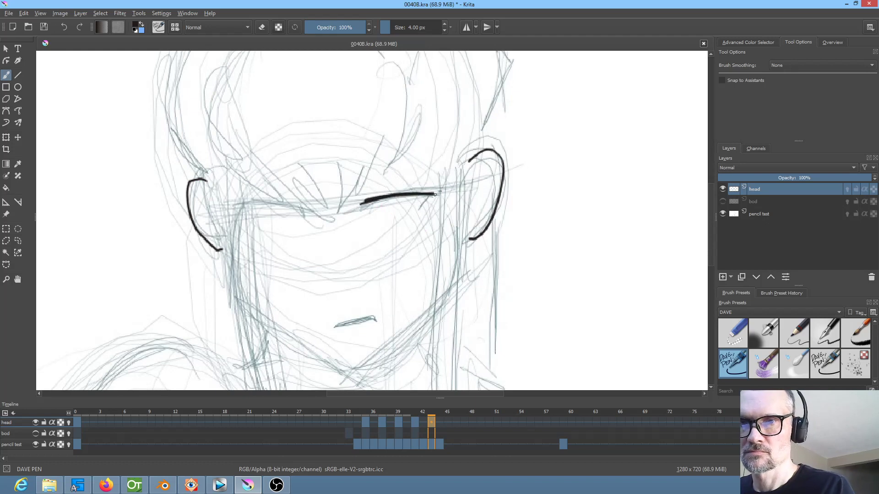
pyautogui.press(',')
pyautogui.press('.')
pyautogui.moveTo(307, 206)
pyautogui.mouseDown()
pyautogui.moveTo(239, 209)
pyautogui.moveTo(299, 206)
pyautogui.mouseUp()
pyautogui.moveTo(238, 209); pyautogui.dragTo(315, 209)
# Ink both eyebrows above the eyelids on frame 43, following frame 41
pyautogui.press(',')
pyautogui.press('.')
pyautogui.moveTo(362, 194); pyautogui.dragTo(447, 181)
pyautogui.moveTo(393, 185); pyautogui.dragTo(447, 182)
pyautogui.moveTo(356, 195); pyautogui.dragTo(389, 188)
pyautogui.press(',')
pyautogui.press('.')
pyautogui.moveTo(307, 200); pyautogui.dragTo(234, 197)
pyautogui.moveTo(229, 201)
pyautogui.mouseDown()
pyautogui.moveTo(251, 190)
pyautogui.moveTo(301, 200)
pyautogui.moveTo(242, 195)
pyautogui.mouseUp()
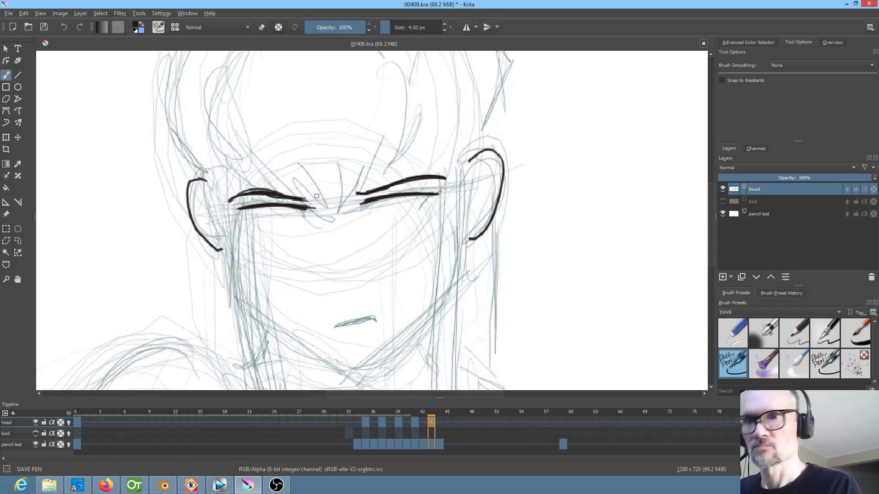
# Dot in both pupils below the eyelids on frame 43 and compare them with frame 41
pyautogui.press(',')
pyautogui.press('.')
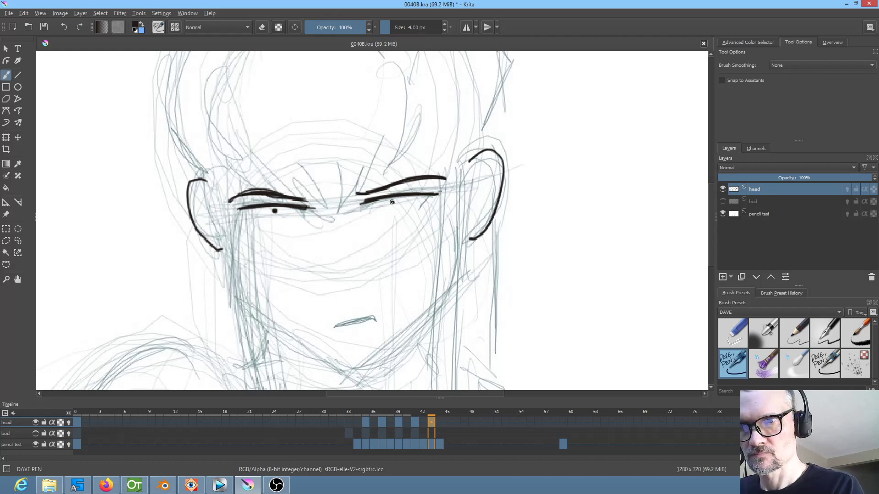
pyautogui.click(441, 421)
pyautogui.click(435, 416)
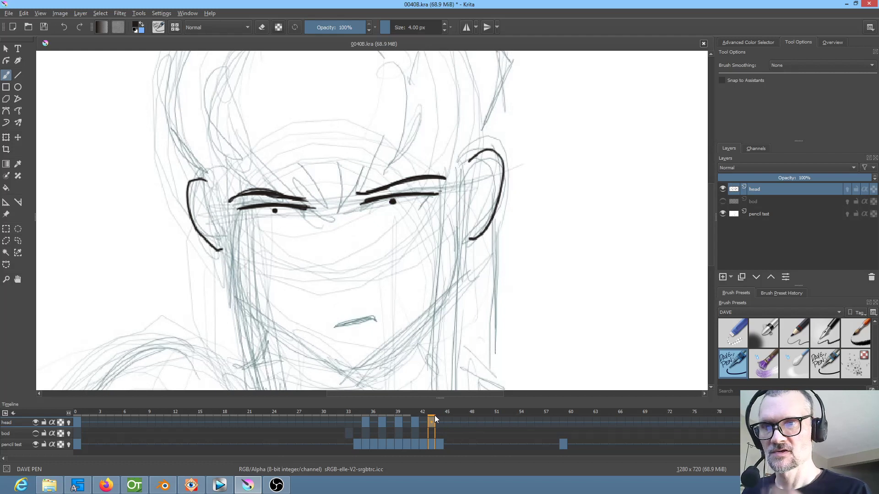
pyautogui.press('Left')
pyautogui.press('Left')
pyautogui.press('Right')
pyautogui.press('Right')
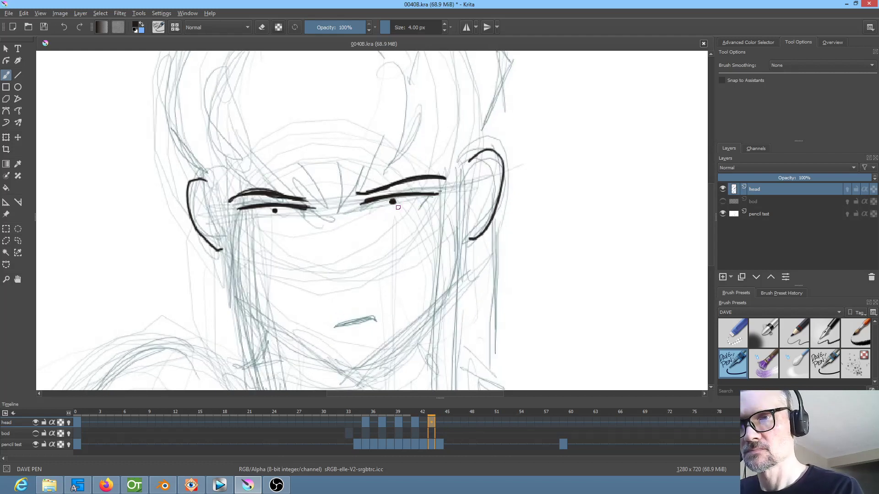
# Ink the round iris outlines around both pupils on frame 43 and compare them with frame 41
pyautogui.moveTo(387, 197)
pyautogui.mouseDown()
pyautogui.moveTo(381, 201)
pyautogui.moveTo(404, 198)
pyautogui.mouseUp()
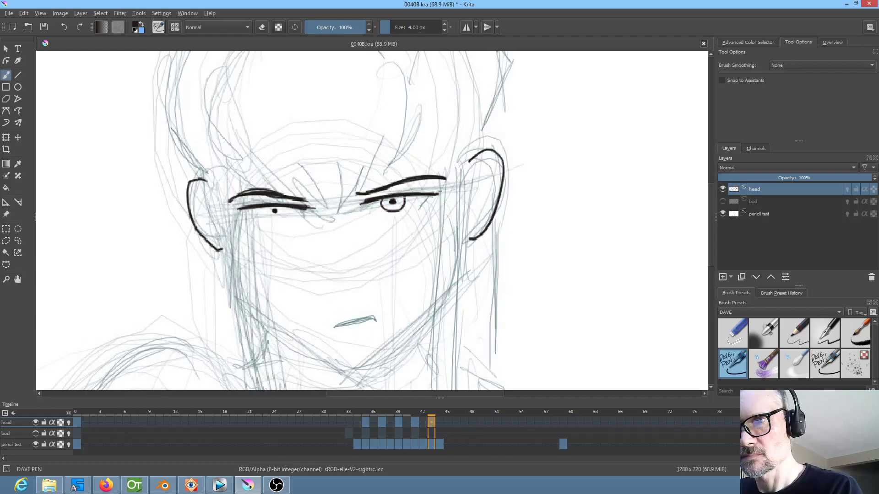
pyautogui.moveTo(264, 212); pyautogui.dragTo(282, 216)
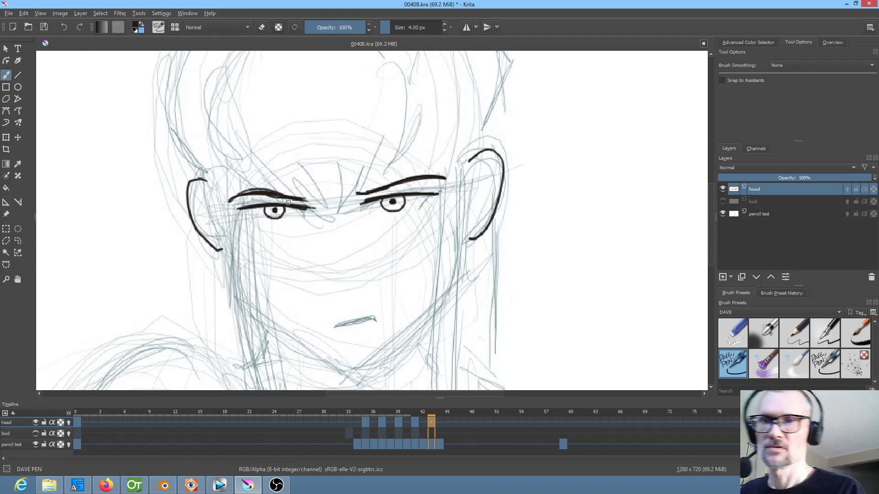
pyautogui.press('Left')
pyautogui.press('Right')
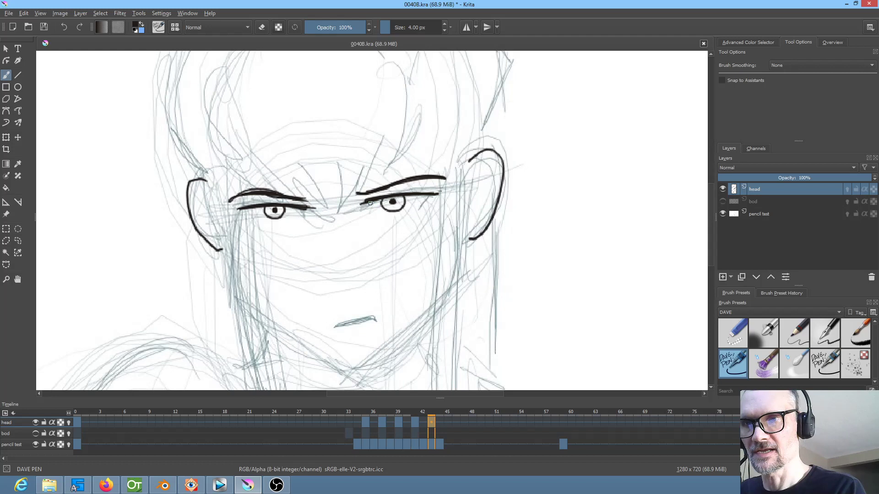
# Ink the inner and outer corners and the lower lid lines of both eyes on frame 43, following frame 41
pyautogui.press('Left')
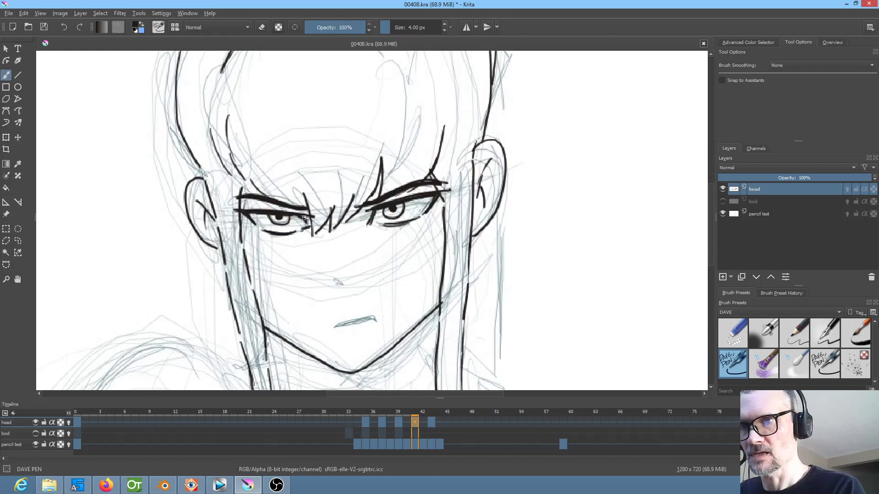
pyautogui.press('Right')
pyautogui.press('Left')
pyautogui.press('Right')
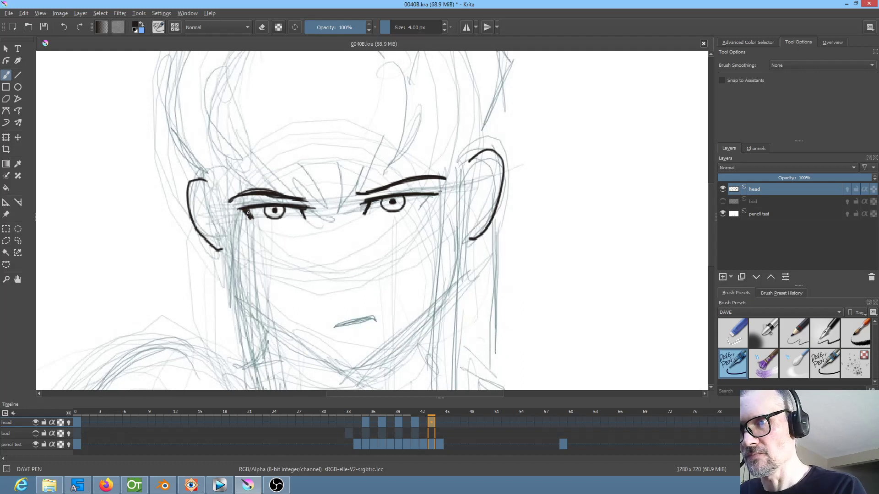
pyautogui.moveTo(423, 205)
pyautogui.mouseDown()
pyautogui.moveTo(376, 217)
pyautogui.moveTo(406, 217)
pyautogui.mouseUp()
pyautogui.press('Left')
pyautogui.press('Right')
pyautogui.moveTo(270, 225); pyautogui.dragTo(296, 223)
# Compare the inked eyes on frames 41 and 43
pyautogui.press('Left')
pyautogui.press('Right')
pyautogui.press('Left')
pyautogui.press('Right')
pyautogui.press('Right')
pyautogui.press('Left')
pyautogui.press('Left')
pyautogui.press('Right')
pyautogui.press('Right')
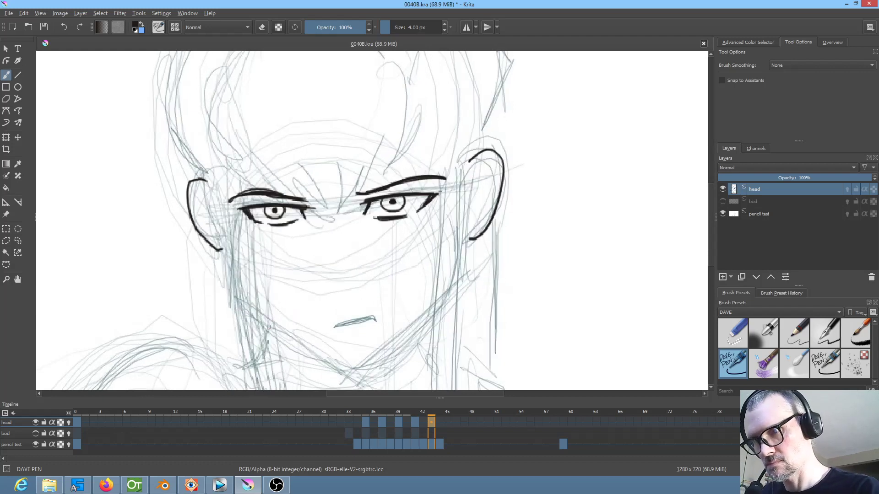
# Ink the jawline down to the chin and up the other side on frame 43, comparing it with frame 41
pyautogui.moveTo(268, 327); pyautogui.dragTo(331, 365)
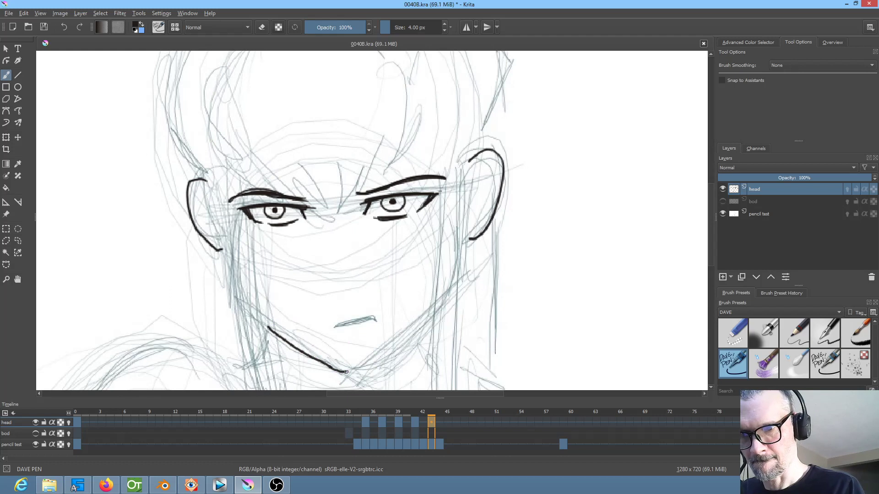
pyautogui.moveTo(373, 362); pyautogui.dragTo(435, 304)
pyautogui.press('Left')
pyautogui.press('Left')
pyautogui.press('Right')
pyautogui.press('Right')
pyautogui.press('Left')
pyautogui.press('Left')
pyautogui.press('Right')
pyautogui.press('Right')
# Ink the inner edge of the left hair strand on frame 43 from the eye down to the canvas bottom, following frame 41
pyautogui.moveTo(239, 188)
pyautogui.mouseDown()
pyautogui.moveTo(243, 237)
pyautogui.moveTo(270, 331)
pyautogui.moveTo(311, 229)
pyautogui.moveTo(278, 234)
pyautogui.moveTo(289, 278)
pyautogui.moveTo(292, 227)
pyautogui.moveTo(294, 332)
pyautogui.moveTo(297, 207)
pyautogui.moveTo(296, 296)
pyautogui.mouseUp()
pyautogui.press('Left')
pyautogui.press('Left')
pyautogui.press('Right')
pyautogui.press('Right')
pyautogui.press('Left')
pyautogui.press('Left')
pyautogui.press('Right')
pyautogui.press('Right')
pyautogui.press('Left')
pyautogui.press('Left')
pyautogui.press('Right')
pyautogui.press('Right')
pyautogui.press('Left')
pyautogui.press('Left')
pyautogui.press('Right')
pyautogui.press('Right')
pyautogui.press('Left')
pyautogui.press('Left')
pyautogui.press('Right')
pyautogui.press('Right')
pyautogui.press('Left')
pyautogui.press('Left')
pyautogui.press('Right')
pyautogui.press('Right')
pyautogui.press('Left')
pyautogui.press('Left')
pyautogui.press('Right')
pyautogui.press('Right')
pyautogui.press('Left')
pyautogui.press('Left')
pyautogui.press('Right')
pyautogui.press('Right')
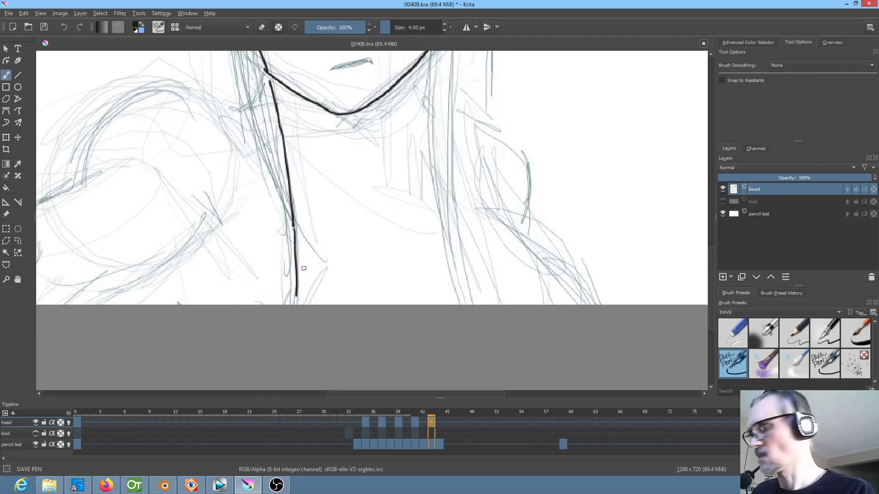
# Erase the lower end of the left strand's inner edge and re-ink it with the DAVE PEN as a curved, zigzag tip
pyautogui.press('e')
pyautogui.moveTo(295, 290)
pyautogui.mouseDown()
pyautogui.moveTo(291, 257)
pyautogui.moveTo(292, 269)
pyautogui.moveTo(303, 239)
pyautogui.mouseUp()
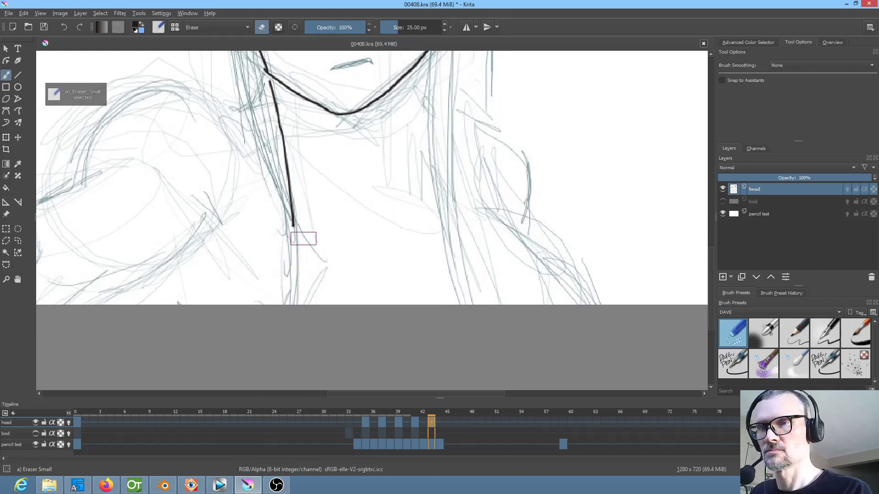
pyautogui.press('e')
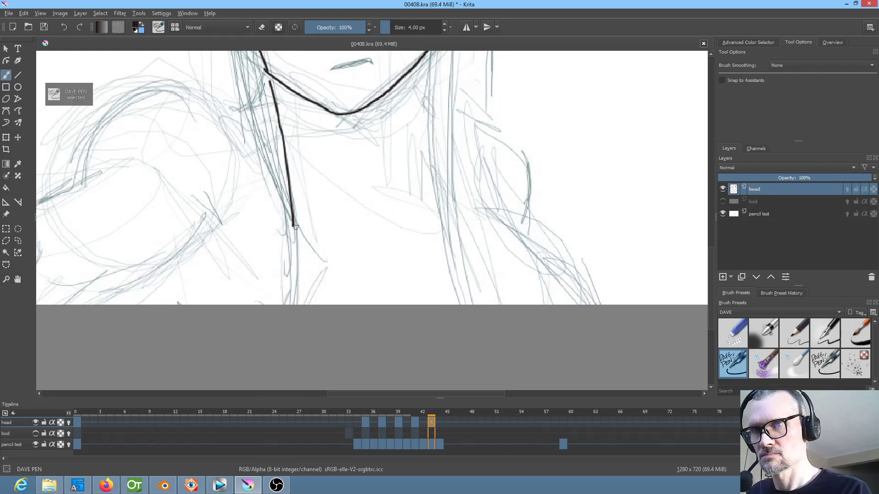
pyautogui.press(',')
pyautogui.press('.')
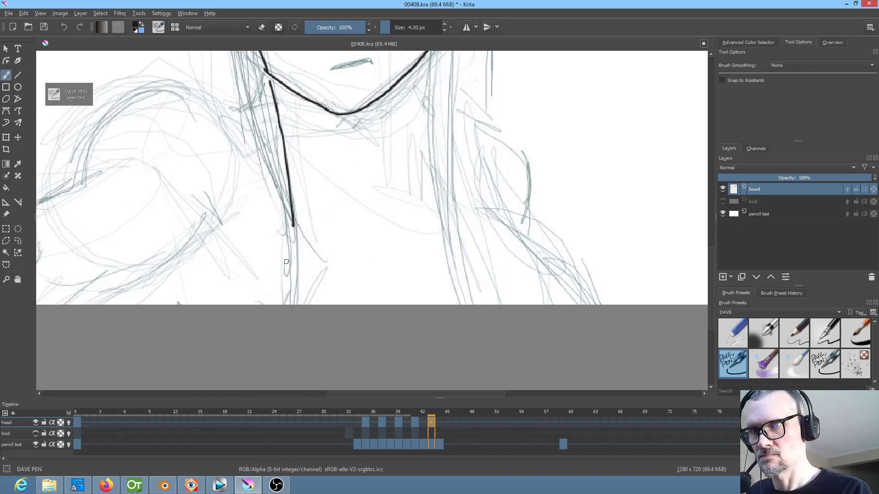
pyautogui.press(',')
pyautogui.press('.')
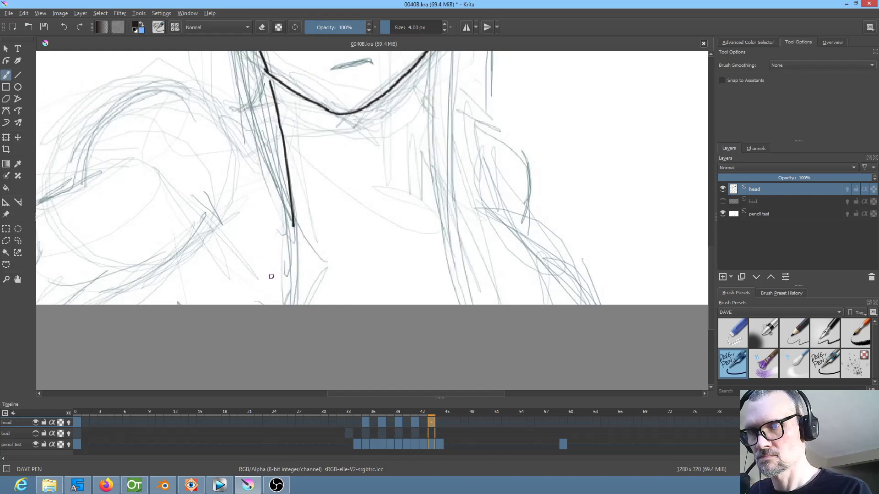
pyautogui.press(',')
pyautogui.press('.')
pyautogui.moveTo(264, 279)
pyautogui.mouseDown()
pyautogui.moveTo(276, 284)
pyautogui.moveTo(293, 225)
pyautogui.mouseUp()
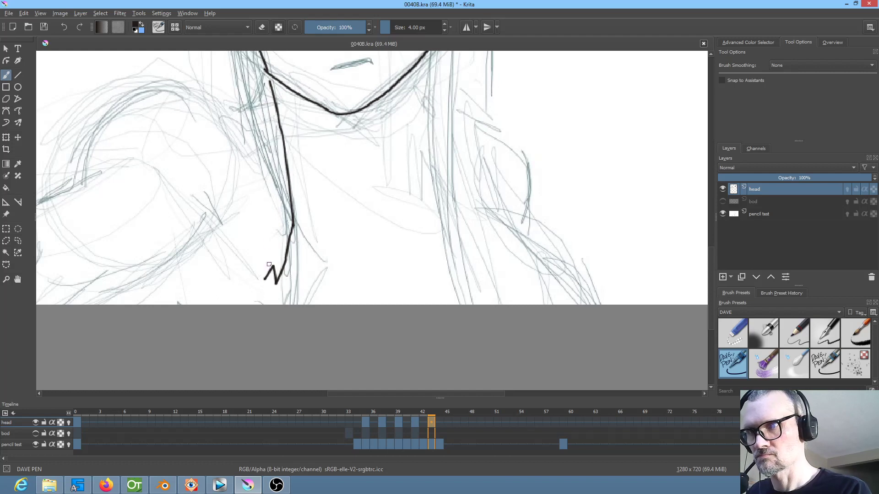
# Ink the outer edge of the left hair strand from its tip up to the left ear on frame 43
pyautogui.moveTo(262, 272); pyautogui.dragTo(268, 214)
pyautogui.moveTo(324, 202); pyautogui.dragTo(335, 304)
pyautogui.press(',')
pyautogui.press('.')
pyautogui.moveTo(259, 188); pyautogui.dragTo(280, 327)
pyautogui.press(',')
pyautogui.moveTo(285, 109); pyautogui.dragTo(292, 205)
pyautogui.press('.')
pyautogui.moveTo(233, 170); pyautogui.dragTo(263, 282)
pyautogui.moveTo(320, 291); pyautogui.dragTo(320, 357)
pyautogui.press(',')
pyautogui.press('.')
# Ink the inner fold lines of the left ear on frame 43, following frame 41
pyautogui.moveTo(223, 194); pyautogui.dragTo(225, 235)
pyautogui.press(',')
pyautogui.press('.')
pyautogui.press(',')
pyautogui.press('.')
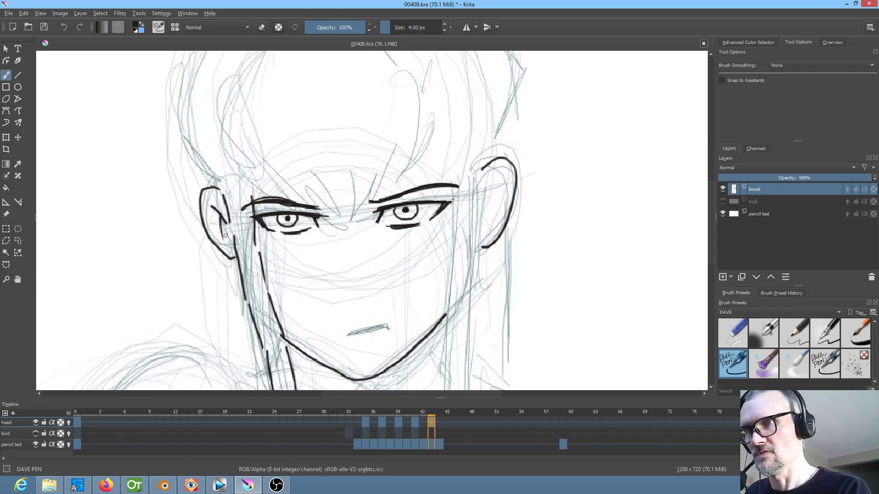
pyautogui.press(',')
pyautogui.press('.')
# Ink the inner edge of the right hair strand from the eyebrow's outer end downward on frame 43, following frame 41
pyautogui.moveTo(457, 249); pyautogui.dragTo(412, 249)
pyautogui.press(',')
pyautogui.press('.')
pyautogui.moveTo(403, 186); pyautogui.dragTo(411, 204)
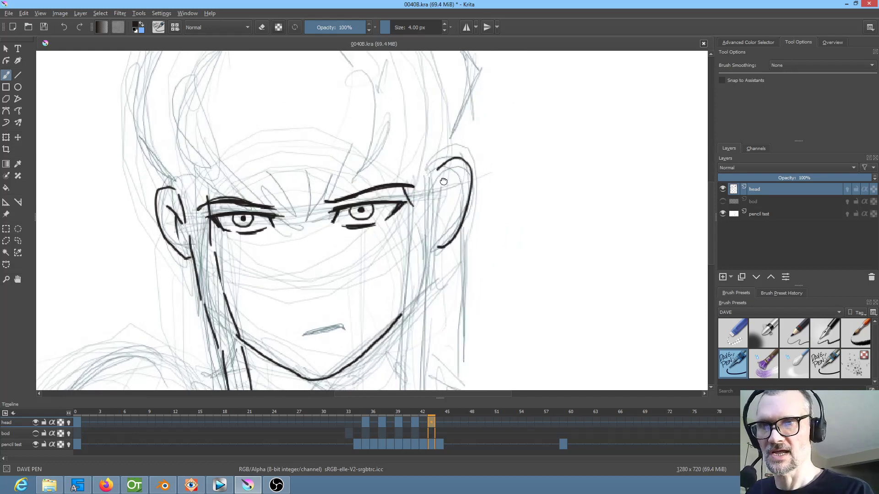
pyautogui.press(',')
# Ink the outer edge of the right hair strand beside the right ear on frame 43, following frame 41
pyautogui.press(',')
pyautogui.press('.')
pyautogui.press('.')
pyautogui.moveTo(421, 214); pyautogui.dragTo(419, 256)
pyautogui.moveTo(456, 291); pyautogui.dragTo(466, 174)
pyautogui.press('.')
pyautogui.press('.')
pyautogui.moveTo(429, 149)
pyautogui.mouseDown()
pyautogui.moveTo(430, 251)
pyautogui.moveTo(459, 245)
pyautogui.moveTo(452, 196)
pyautogui.moveTo(416, 195)
pyautogui.moveTo(429, 272)
pyautogui.moveTo(449, 248)
pyautogui.mouseUp()
pyautogui.press(',')
pyautogui.press(',')
pyautogui.press('.')
pyautogui.press('.')
pyautogui.press(',')
pyautogui.press(',')
pyautogui.press('.')
pyautogui.press('.')
pyautogui.moveTo(454, 139)
pyautogui.mouseDown()
pyautogui.moveTo(430, 238)
pyautogui.moveTo(413, 226)
pyautogui.moveTo(421, 338)
pyautogui.mouseUp()
pyautogui.moveTo(441, 179); pyautogui.dragTo(428, 272)
pyautogui.moveTo(404, 165); pyautogui.dragTo(397, 306)
pyautogui.moveTo(404, 103); pyautogui.dragTo(404, 166)
pyautogui.moveTo(417, 133); pyautogui.dragTo(413, 176)
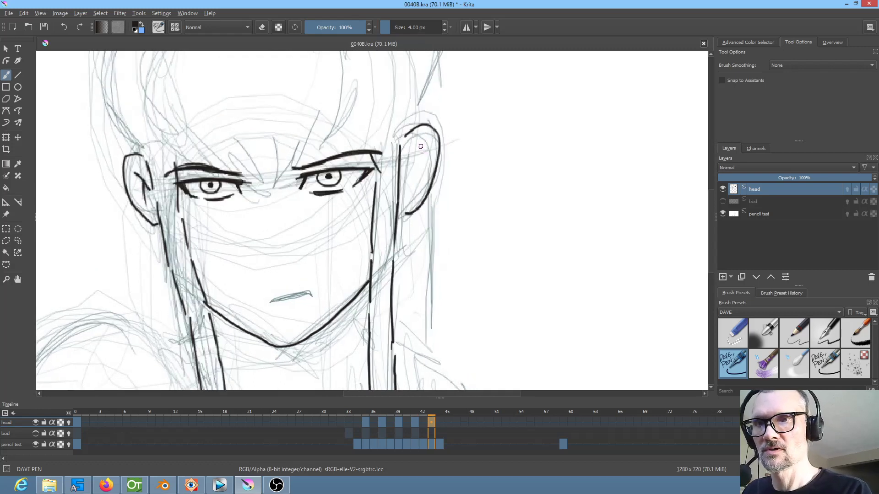
# Ink the right ear's inner fold lines on frame 43 and compare them with frame 41
pyautogui.moveTo(426, 145)
pyautogui.mouseDown()
pyautogui.moveTo(403, 177)
pyautogui.moveTo(504, 264)
pyautogui.moveTo(538, 204)
pyautogui.moveTo(527, 206)
pyautogui.mouseUp()
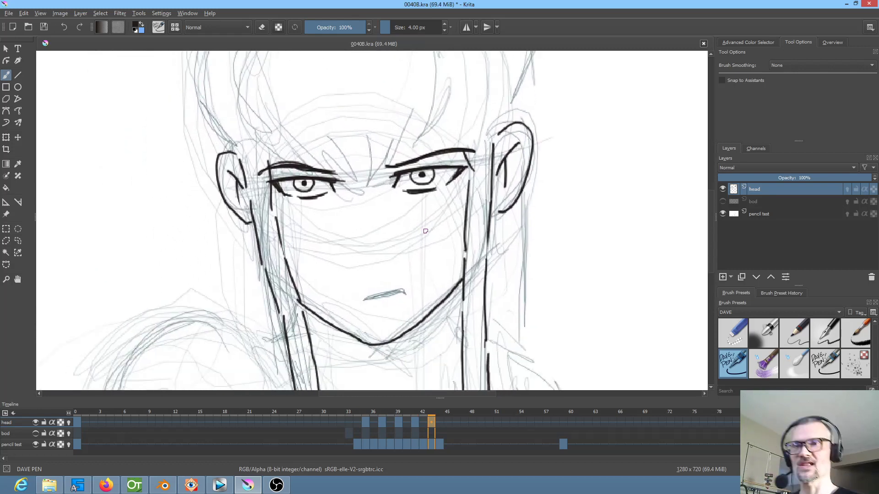
pyautogui.press('Left')
pyautogui.press('Left')
# Ink the short fringe strands between the eyebrows on frame 43, following frame 41
pyautogui.moveTo(447, 226); pyautogui.dragTo(441, 257)
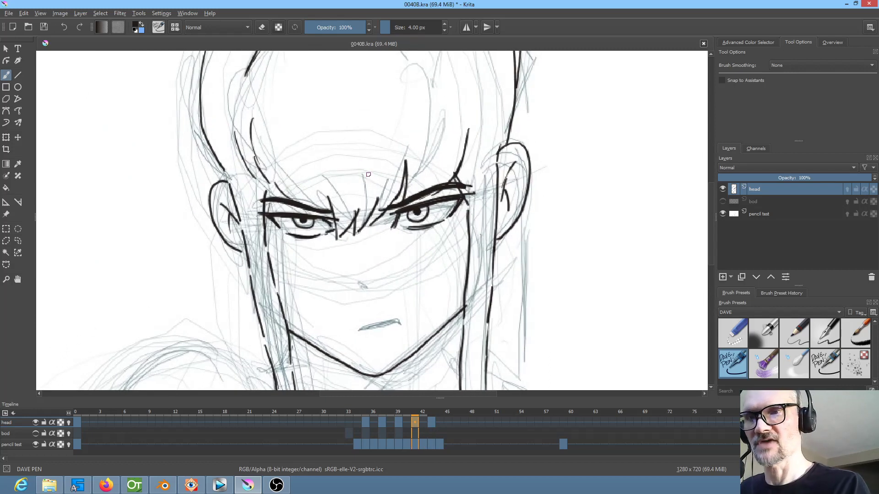
pyautogui.press('Right')
pyautogui.press('Right')
pyautogui.press('Left')
pyautogui.press('Left')
pyautogui.press('Right')
pyautogui.press('Right')
pyautogui.moveTo(327, 184); pyautogui.dragTo(338, 226)
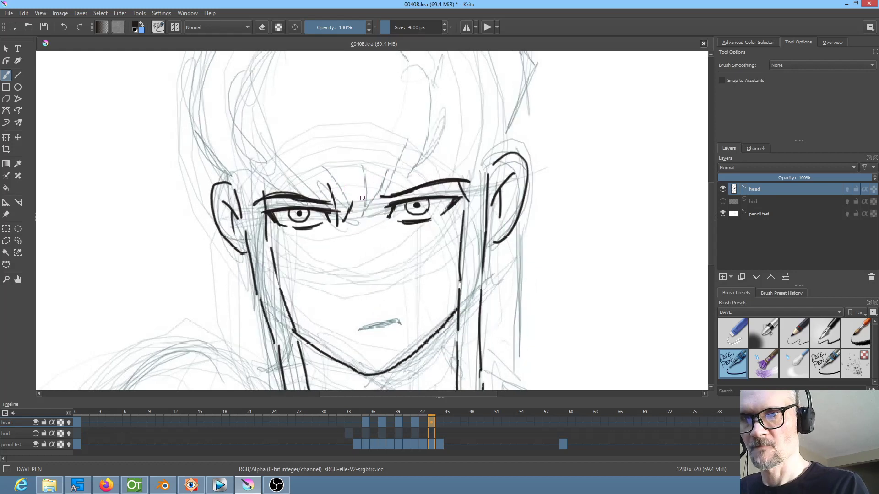
pyautogui.moveTo(354, 194)
pyautogui.mouseDown()
pyautogui.moveTo(357, 217)
pyautogui.moveTo(376, 196)
pyautogui.mouseUp()
# Ink the fringe strands rising from the right eyebrow's inner end on frame 43, following frame 41
pyautogui.press('Left')
pyautogui.press('Left')
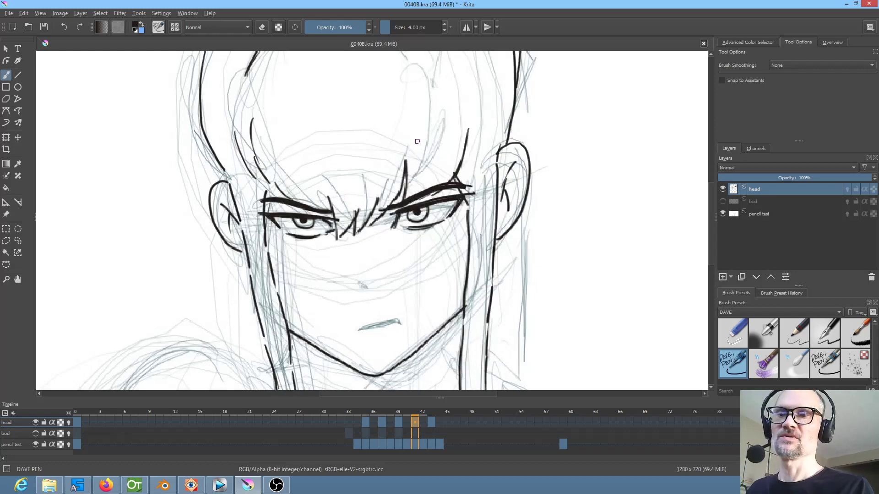
pyautogui.press('Right')
pyautogui.press('Right')
pyautogui.moveTo(373, 209)
pyautogui.mouseDown()
pyautogui.moveTo(406, 173)
pyautogui.moveTo(407, 187)
pyautogui.moveTo(462, 170)
pyautogui.mouseUp()
pyautogui.press('Left')
pyautogui.press('Left')
pyautogui.press('Right')
pyautogui.press('Right')
# Ink the curved hair line rising above the right eyebrow's outer end on frame 43, following frame 41
pyautogui.press('Left')
pyautogui.press('Left')
pyautogui.press('Right')
pyautogui.press('Right')
pyautogui.moveTo(473, 116); pyautogui.dragTo(467, 169)
pyautogui.press('Left')
pyautogui.press('Left')
pyautogui.press('Right')
pyautogui.press('Right')
# Ink the pair of curved hair lines above the left eyebrow on frame 43, following frame 41
pyautogui.press('Left')
pyautogui.press('Left')
pyautogui.press('Right')
pyautogui.press('Right')
pyautogui.press('Left')
pyautogui.press('Left')
pyautogui.press('Right')
pyautogui.press('Right')
pyautogui.moveTo(244, 112)
pyautogui.mouseDown()
pyautogui.moveTo(261, 172)
pyautogui.moveTo(256, 164)
pyautogui.mouseUp()
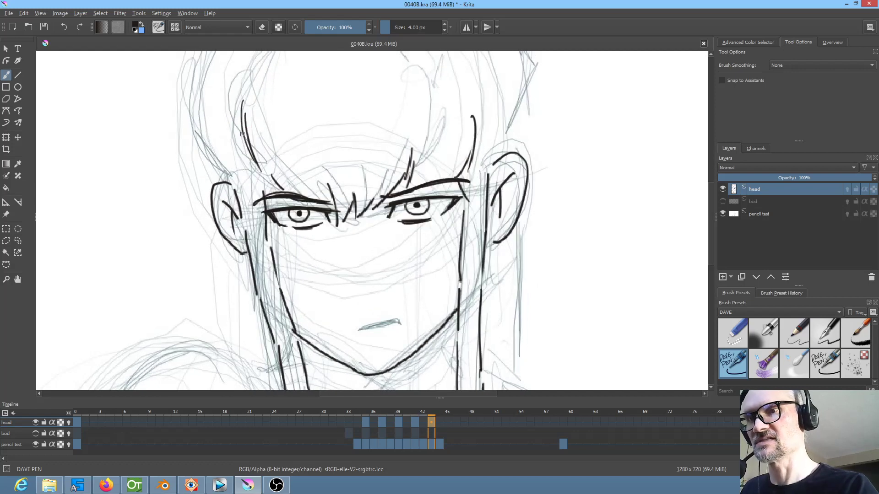
pyautogui.moveTo(230, 114); pyautogui.dragTo(250, 163)
# Ink the lower part of the hair's outer outline above the left ear on frame 43, following frame 41
pyautogui.moveTo(304, 157); pyautogui.dragTo(304, 261)
pyautogui.press('Left')
pyautogui.press('Left')
pyautogui.press('Right')
pyautogui.press('Right')
pyautogui.moveTo(224, 279)
pyautogui.mouseDown()
pyautogui.moveTo(202, 220)
pyautogui.moveTo(200, 173)
pyautogui.mouseUp()
# Extend the hair's left outline in broken strokes up to the crown on frame 43, following frame 41
pyautogui.moveTo(265, 106); pyautogui.dragTo(249, 197)
pyautogui.press('Left')
pyautogui.press('Left')
pyautogui.press('Right')
pyautogui.press('Right')
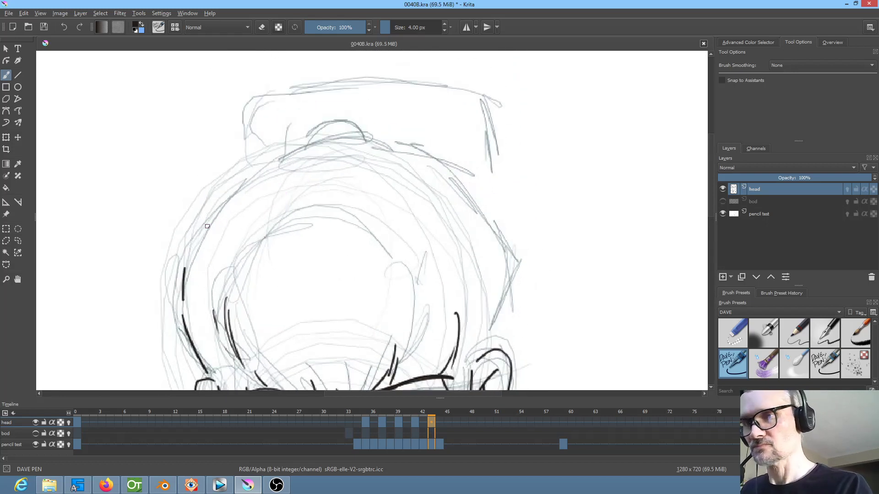
pyautogui.press('Left')
pyautogui.press('Left')
pyautogui.press('Right')
pyautogui.press('Right')
pyautogui.moveTo(285, 146)
pyautogui.mouseDown()
pyautogui.moveTo(258, 169)
pyautogui.moveTo(184, 269)
pyautogui.mouseUp()
# Ink the hair's right outline from the crown down to the right ear on frame 43
pyautogui.moveTo(470, 191); pyautogui.dragTo(428, 100)
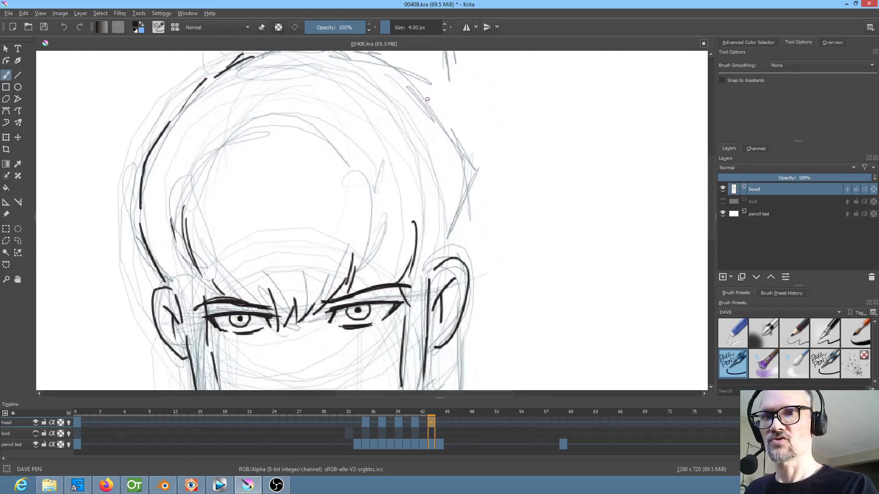
pyautogui.moveTo(388, 68)
pyautogui.mouseDown()
pyautogui.moveTo(447, 133)
pyautogui.moveTo(459, 175)
pyautogui.moveTo(446, 260)
pyautogui.mouseUp()
pyautogui.press('Left')
pyautogui.press('Right')
pyautogui.press('Left')
pyautogui.press('Right')
# Ink the inner hairline arc over the forehead in broken strokes on frame 43, checking it against the previous frame
pyautogui.moveTo(480, 224)
pyautogui.mouseDown()
pyautogui.moveTo(496, 245)
pyautogui.moveTo(550, 238)
pyautogui.mouseUp()
pyautogui.press('Left')
pyautogui.press('Right')
pyautogui.press('Left')
pyautogui.press('Right')
pyautogui.moveTo(260, 181)
pyautogui.mouseDown()
pyautogui.moveTo(343, 120)
pyautogui.moveTo(409, 124)
pyautogui.moveTo(398, 127)
pyautogui.moveTo(457, 162)
pyautogui.moveTo(453, 258)
pyautogui.mouseUp()
pyautogui.press('Left')
pyautogui.press('Right')
pyautogui.press('Left')
pyautogui.press('Right')
pyautogui.press('Left')
pyautogui.press('Right')
# Touch up the hair line above the right eyebrow and the line at the top of the right ear on frame 43
pyautogui.moveTo(452, 298); pyautogui.dragTo(481, 274)
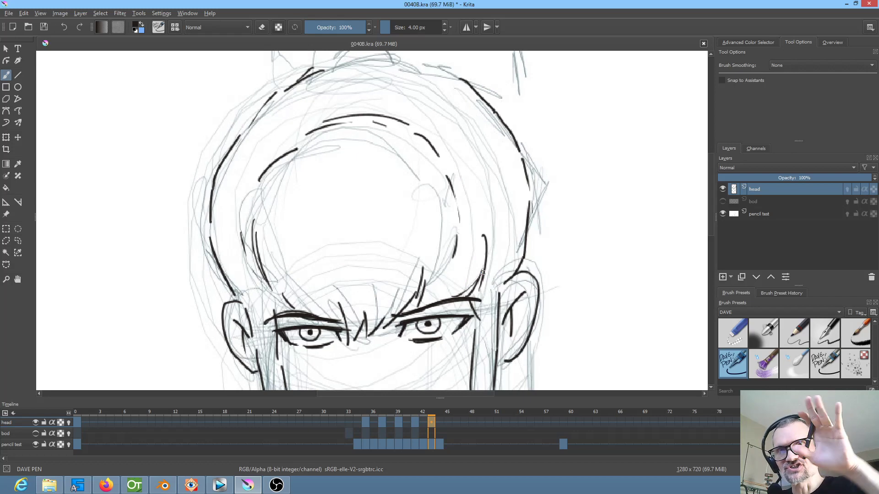
pyautogui.moveTo(499, 215)
pyautogui.mouseDown()
pyautogui.moveTo(520, 116)
pyautogui.moveTo(485, 98)
pyautogui.moveTo(474, 130)
pyautogui.mouseUp()
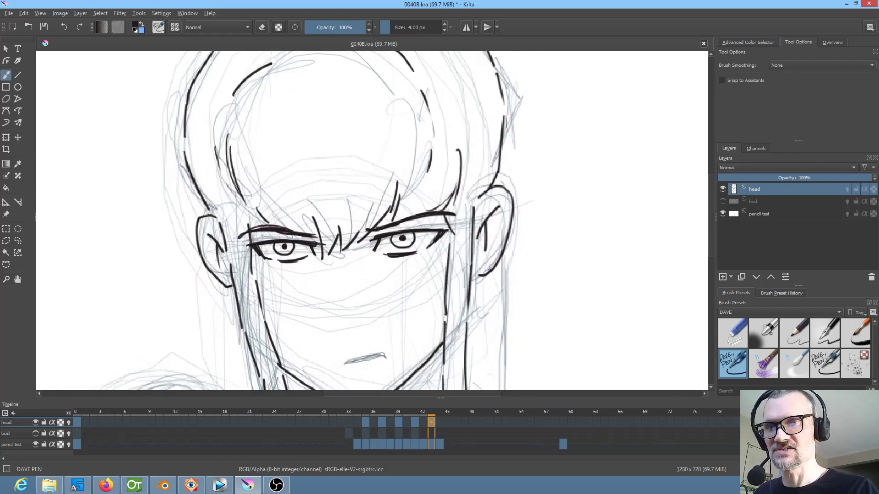
pyautogui.moveTo(516, 229)
pyautogui.mouseDown()
pyautogui.moveTo(501, 318)
pyautogui.moveTo(513, 308)
pyautogui.moveTo(513, 317)
pyautogui.mouseUp()
pyautogui.moveTo(477, 285); pyautogui.dragTo(470, 299)
# Ink the small dome at the base of the topknot on frame 43, following frame 41
pyautogui.moveTo(502, 232); pyautogui.dragTo(523, 341)
pyautogui.press('Left')
pyautogui.press('Left')
pyautogui.press('Right')
pyautogui.press('Right')
pyautogui.moveTo(324, 178); pyautogui.dragTo(394, 171)
pyautogui.moveTo(324, 178)
pyautogui.mouseDown()
pyautogui.moveTo(337, 160)
pyautogui.moveTo(360, 157)
pyautogui.moveTo(394, 169)
pyautogui.mouseUp()
# Ink the outline of the tall topknot above the head on frame 43, following frame 41
pyautogui.press('Left')
pyautogui.press('Left')
pyautogui.press('Right')
pyautogui.press('Right')
pyautogui.moveTo(256, 217)
pyautogui.mouseDown()
pyautogui.moveTo(269, 146)
pyautogui.moveTo(322, 119)
pyautogui.moveTo(450, 120)
pyautogui.moveTo(506, 138)
pyautogui.moveTo(518, 189)
pyautogui.moveTo(521, 315)
pyautogui.mouseUp()
pyautogui.press('Left')
pyautogui.press('Left')
pyautogui.press('Right')
pyautogui.press('Right')
# Compare frame 43's inked head with frame 41 and examine the whole drawing
pyautogui.press('Left')
pyautogui.press('Left')
pyautogui.press('Right')
pyautogui.press('Right')
pyautogui.press('Left')
pyautogui.press('Left')
pyautogui.press('Right')
pyautogui.press('Right')
pyautogui.moveTo(592, 250); pyautogui.dragTo(602, 123)
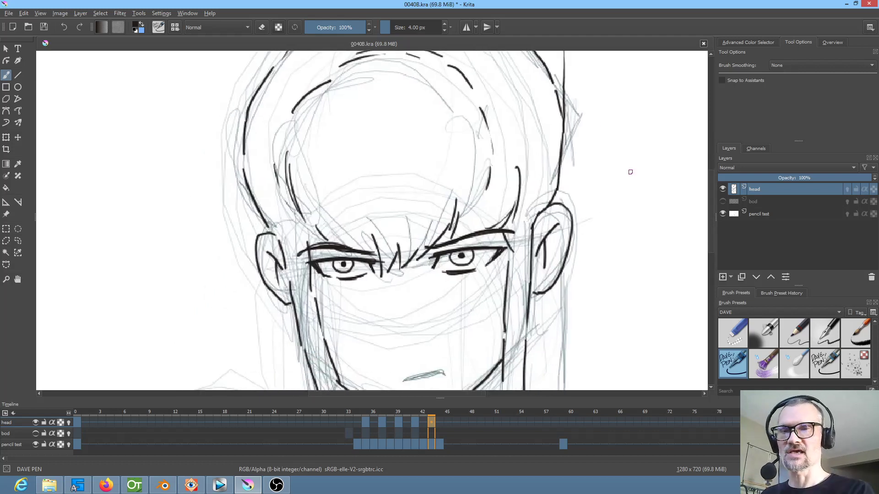
pyautogui.scroll(-2, 614, 173)
pyautogui.moveTo(598, 188); pyautogui.dragTo(544, 192)
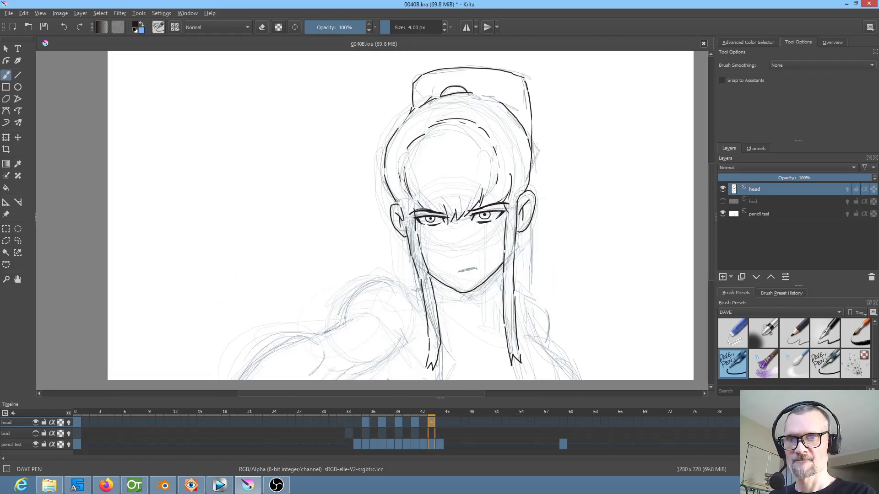
# Create a blank keyframe at frame 44 on the head layer and compare its pencil test with frame 43
pyautogui.click(440, 422)
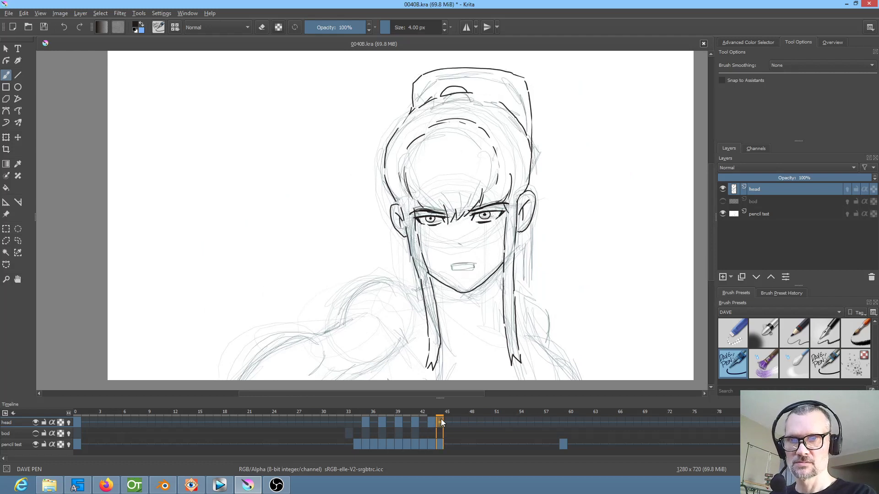
pyautogui.press('Delete')
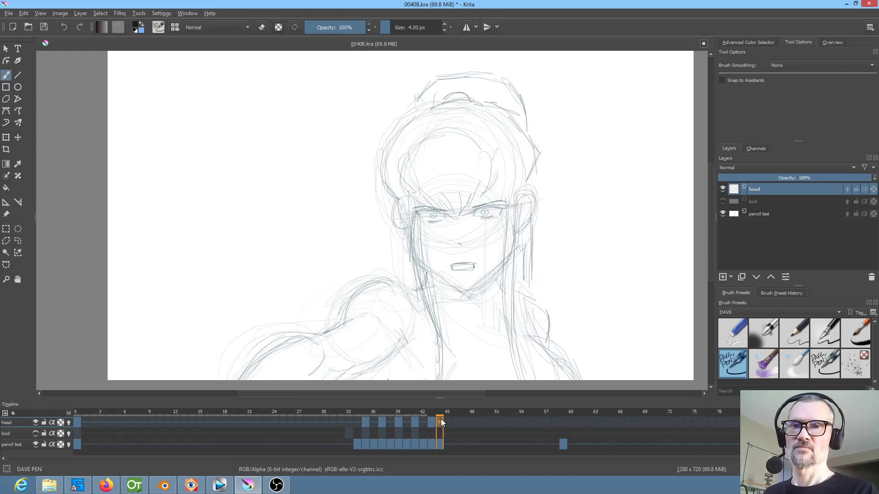
pyautogui.press('Left')
pyautogui.press('Right')
pyautogui.press('Left')
pyautogui.press('Right')
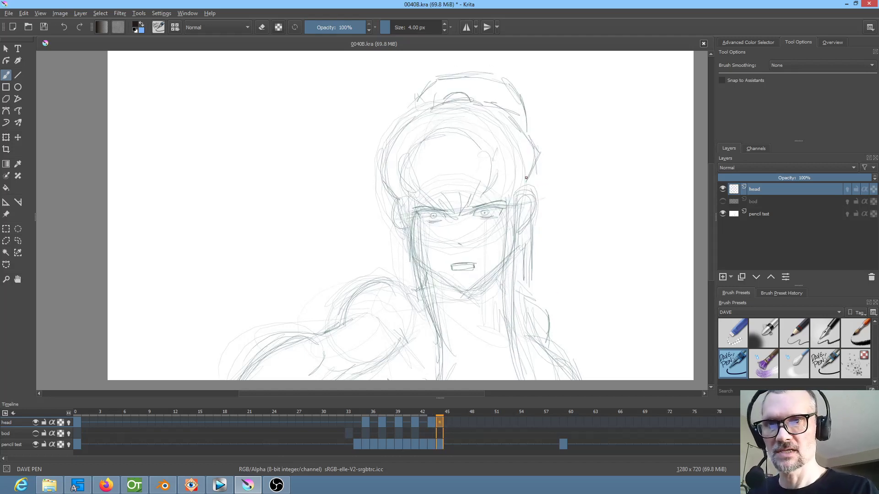
# Ink the right ear's outline and inner fold lines on frame 44, following frame 43
pyautogui.scroll(5, 510, 237)
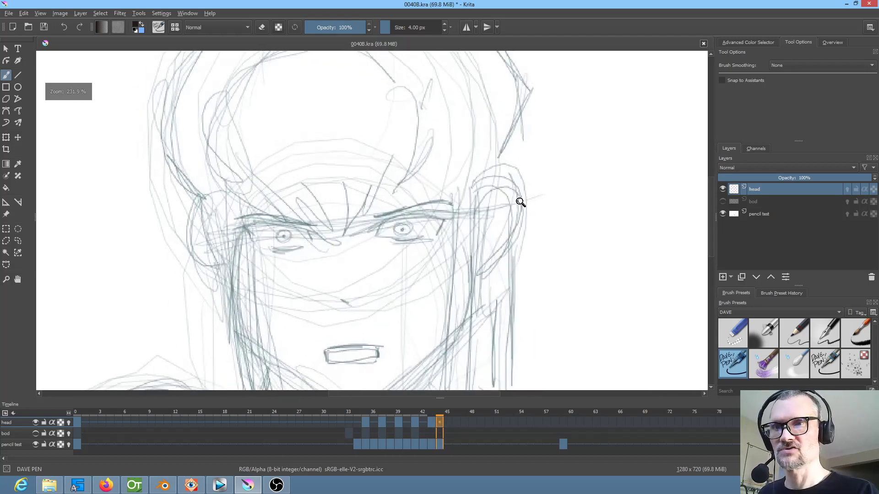
pyautogui.moveTo(494, 258); pyautogui.dragTo(525, 297)
pyautogui.press('Left')
pyautogui.press('Right')
pyautogui.moveTo(519, 252)
pyautogui.mouseDown()
pyautogui.moveTo(553, 233)
pyautogui.moveTo(563, 261)
pyautogui.moveTo(547, 321)
pyautogui.moveTo(527, 335)
pyautogui.mouseUp()
pyautogui.press('Left')
pyautogui.press('Right')
pyautogui.moveTo(547, 260); pyautogui.dragTo(536, 300)
pyautogui.press('Left')
pyautogui.press('Right')
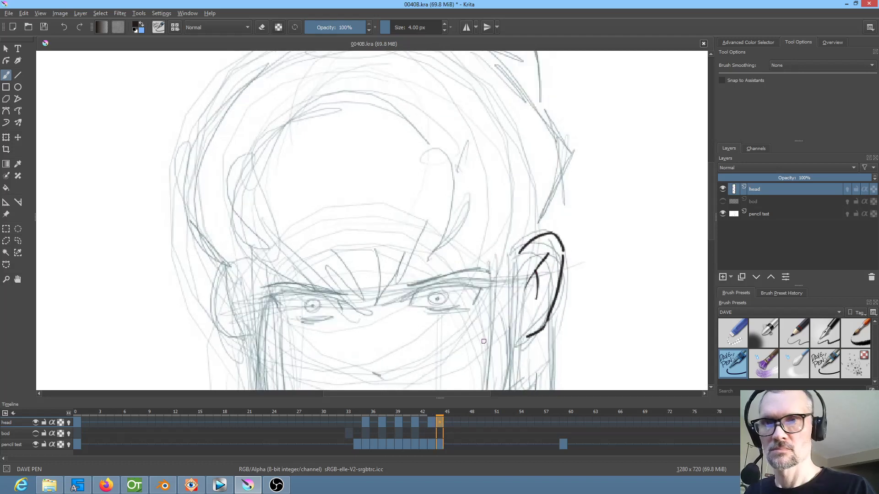
# Ink the left ear's outer outline from its upper curve down to the lobe on frame 44, following frame 43
pyautogui.press('Left')
pyautogui.press('Right')
pyautogui.moveTo(229, 265)
pyautogui.mouseDown()
pyautogui.moveTo(205, 273)
pyautogui.moveTo(204, 288)
pyautogui.mouseUp()
pyautogui.press('Left')
pyautogui.press('Right')
pyautogui.moveTo(214, 323); pyautogui.dragTo(248, 346)
pyautogui.press('Left')
pyautogui.press('Right')
# Ink the left ear's inner fold lines on frame 44, following frame 43
pyautogui.press('Left')
pyautogui.press('Right')
pyautogui.moveTo(214, 281)
pyautogui.mouseDown()
pyautogui.moveTo(236, 297)
pyautogui.moveTo(228, 319)
pyautogui.mouseUp()
pyautogui.press('Left')
pyautogui.press('Right')
# Try to ink and thicken the right eyebrow on frame 44, following frame 43
pyautogui.moveTo(516, 284); pyautogui.dragTo(491, 202)
pyautogui.press('Left')
pyautogui.press('Right')
pyautogui.moveTo(383, 198)
pyautogui.mouseDown()
pyautogui.moveTo(467, 183)
pyautogui.moveTo(409, 190)
pyautogui.moveTo(465, 182)
pyautogui.mouseUp()
pyautogui.press('Left')
pyautogui.press('Right')
pyautogui.moveTo(438, 184)
pyautogui.mouseDown()
pyautogui.moveTo(378, 201)
pyautogui.moveTo(440, 185)
pyautogui.moveTo(413, 192)
pyautogui.mouseUp()
pyautogui.hotkey('ctrl', 'z')
pyautogui.hotkey('ctrl', 'z')
pyautogui.hotkey('ctrl', 'z')
pyautogui.hotkey('ctrl', 'z')
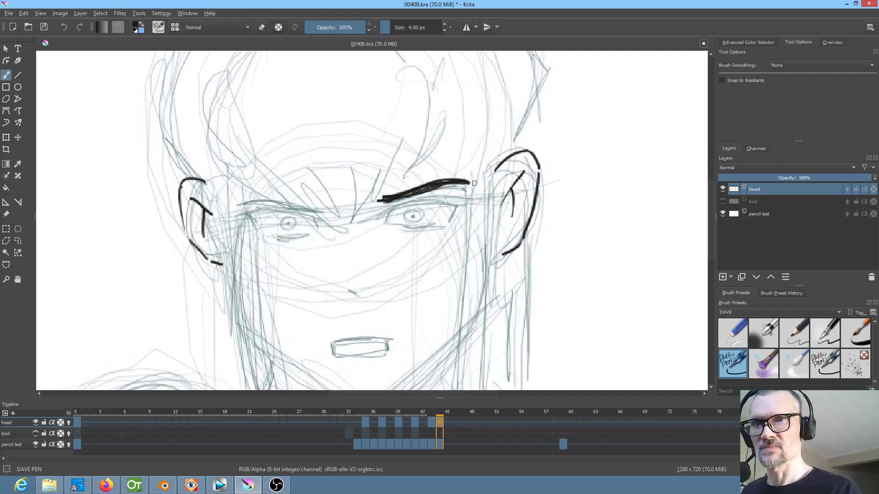
# Ink the right eyebrow with a thinner, cleaner stroke on frame 44
pyautogui.click(49, 25)
pyautogui.moveTo(382, 198); pyautogui.dragTo(451, 182)
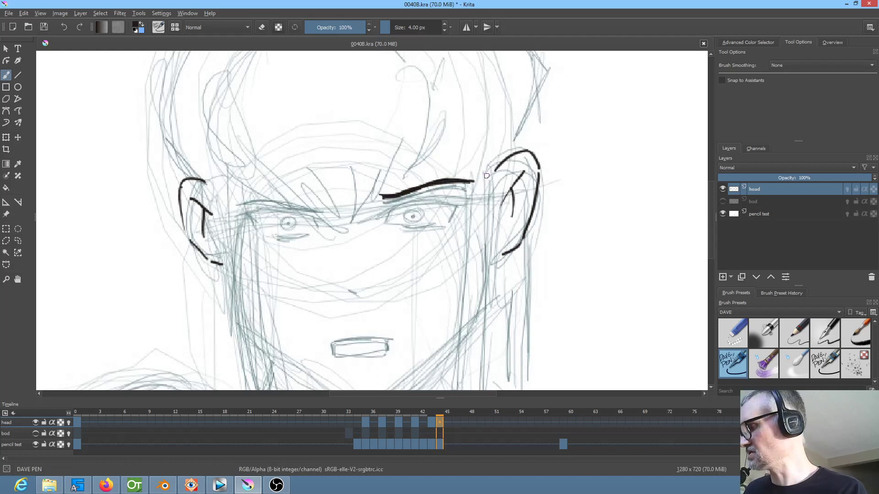
# Mirror the canvas view and ink the left eyebrow on frame 44, following frame 43
pyautogui.press('m')
pyautogui.moveTo(430, 208)
pyautogui.mouseDown()
pyautogui.moveTo(491, 204)
pyautogui.moveTo(425, 205)
pyautogui.moveTo(506, 203)
pyautogui.mouseUp()
pyautogui.press('Left')
pyautogui.press('Right')
pyautogui.press('Left')
pyautogui.press('Right')
# Ink the inner corners and upper lids of both eyes on frame 44, following frame 43
pyautogui.moveTo(434, 217); pyautogui.dragTo(428, 230)
pyautogui.press('Left')
pyautogui.press('Right')
pyautogui.moveTo(355, 209); pyautogui.dragTo(360, 225)
pyautogui.press('Left')
pyautogui.press('Right')
pyautogui.moveTo(424, 216); pyautogui.dragTo(507, 216)
pyautogui.press('Left')
pyautogui.press('Right')
pyautogui.moveTo(359, 210)
pyautogui.mouseDown()
pyautogui.moveTo(281, 204)
pyautogui.moveTo(294, 221)
pyautogui.mouseUp()
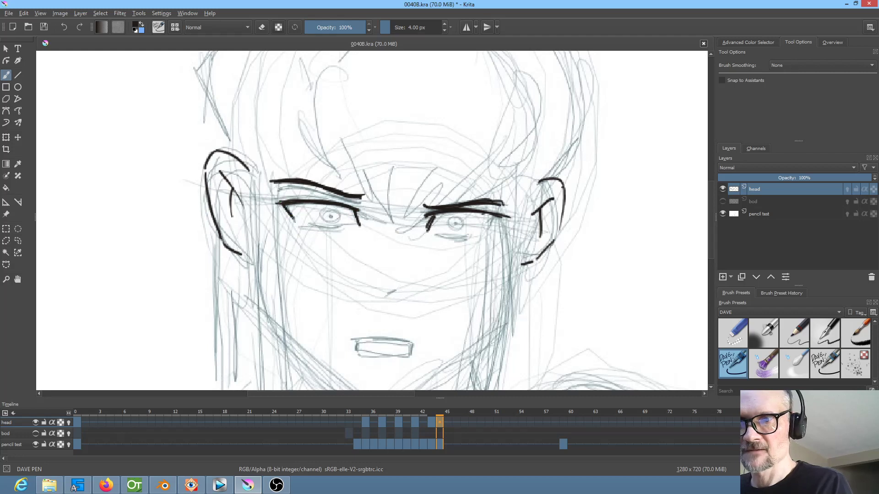
# Ink the left eye's outer corner and both lower lid lines on frame 44
pyautogui.moveTo(505, 217); pyautogui.dragTo(470, 237)
pyautogui.press('Left')
pyautogui.press('Right')
pyautogui.moveTo(311, 227); pyautogui.dragTo(343, 226)
pyautogui.press('Left')
pyautogui.press('Right')
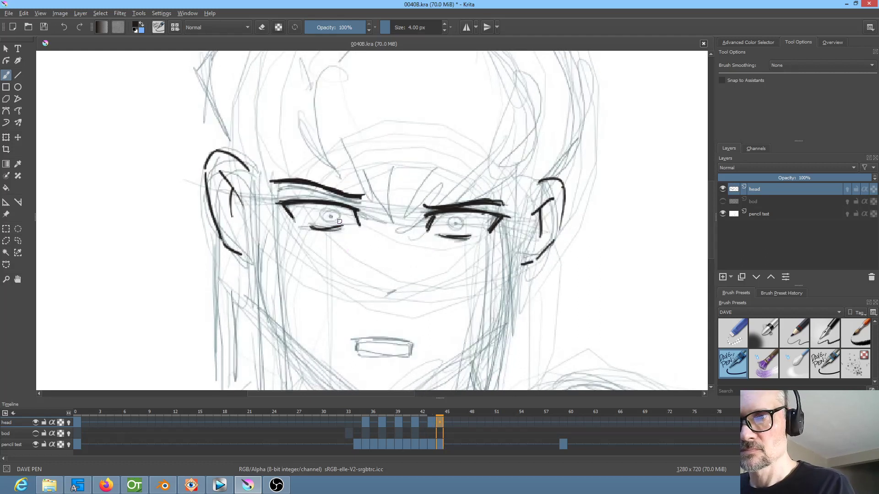
# Ink both pupils on frame 44 and undo the first iris ring around the left one
pyautogui.press('Left')
pyautogui.press('Right')
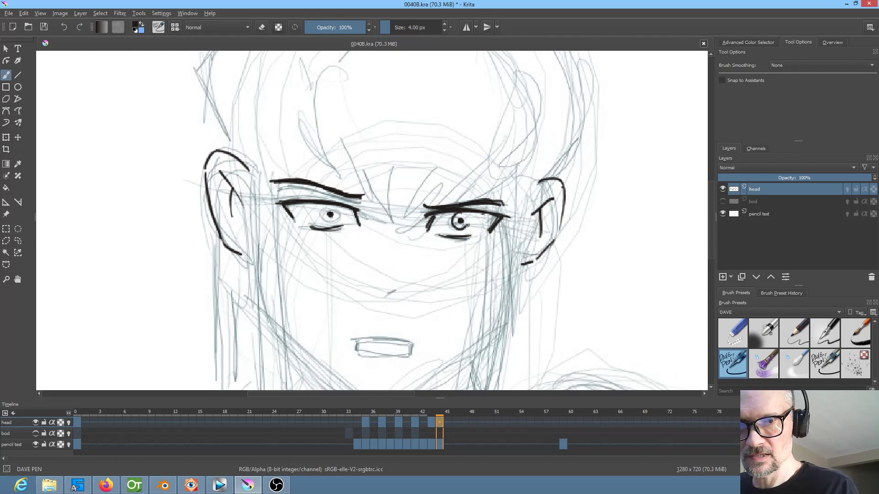
pyautogui.hotkey('ctrl', 'z')
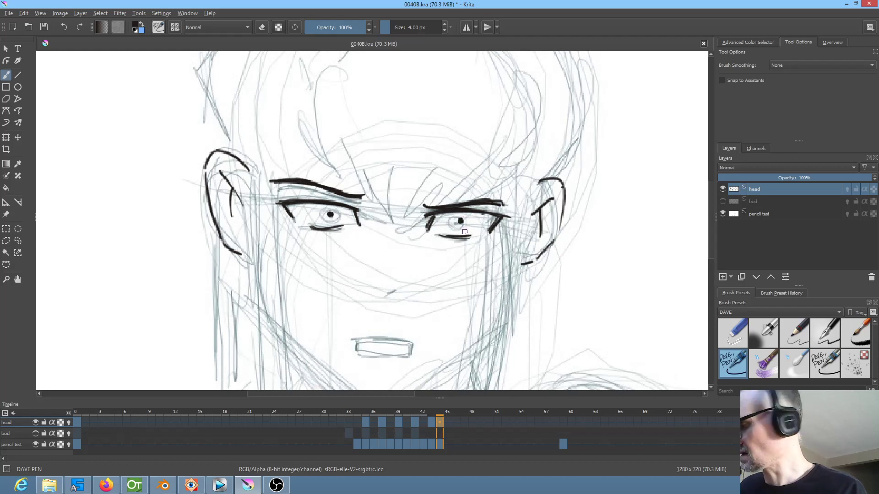
# Ink a round iris outline around each pupil on frame 44, following frame 43
pyautogui.moveTo(464, 231); pyautogui.dragTo(435, 238)
pyautogui.scroll(1, 447, 250)
pyautogui.press('Left')
pyautogui.press('Right')
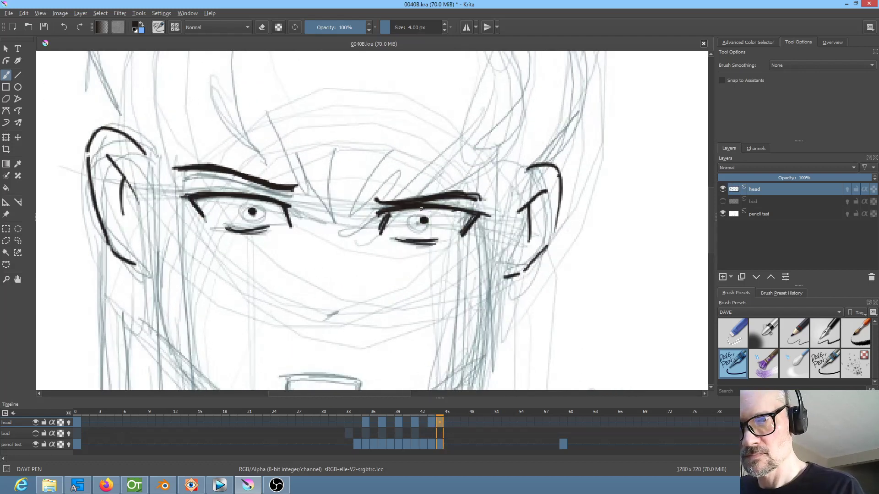
pyautogui.moveTo(412, 228)
pyautogui.mouseDown()
pyautogui.moveTo(431, 233)
pyautogui.moveTo(441, 215)
pyautogui.moveTo(432, 202)
pyautogui.mouseUp()
pyautogui.press('Left')
pyautogui.press('Right')
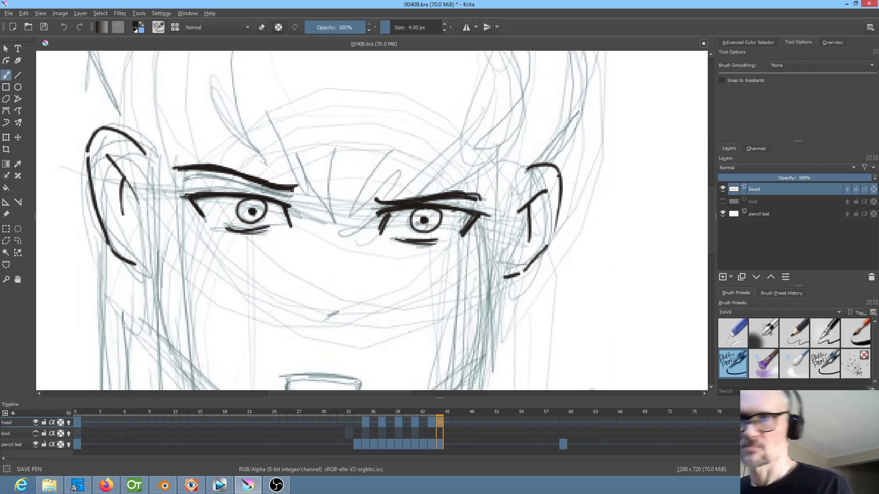
pyautogui.press('Left')
pyautogui.press('Right')
# Return the canvas to its unmirrored view and ink the first fringe tips between the eyebrows on frame 44
pyautogui.scroll(-3, 236, 191)
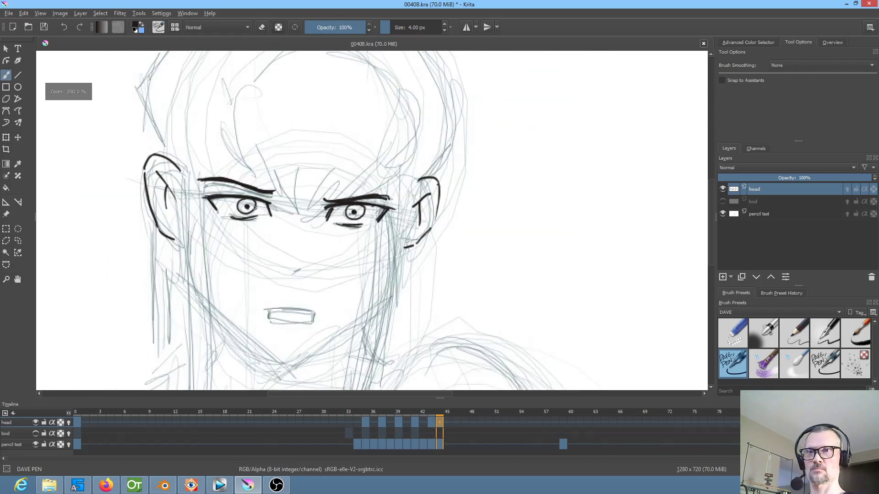
pyautogui.press('m')
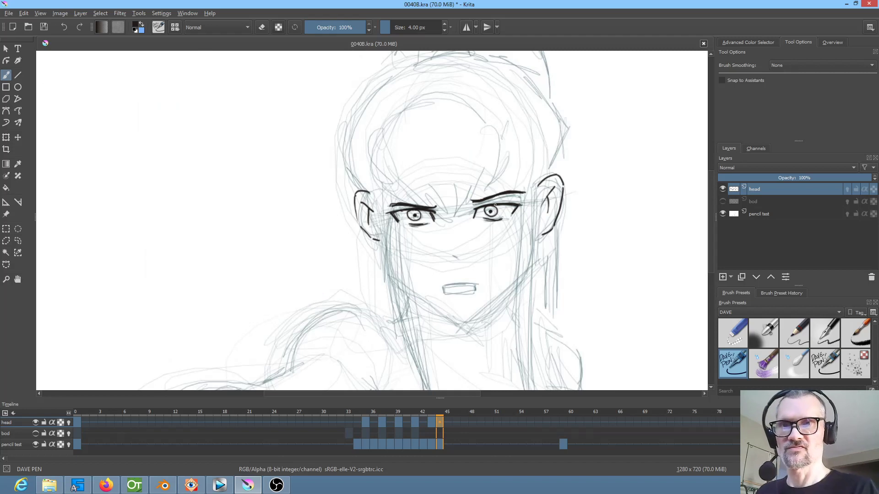
pyautogui.press('Left')
pyautogui.press('Right')
pyautogui.moveTo(440, 198)
pyautogui.mouseDown()
pyautogui.moveTo(442, 217)
pyautogui.moveTo(454, 206)
pyautogui.mouseUp()
pyautogui.press('Left')
pyautogui.press('Right')
pyautogui.press('Left')
pyautogui.press('Right')
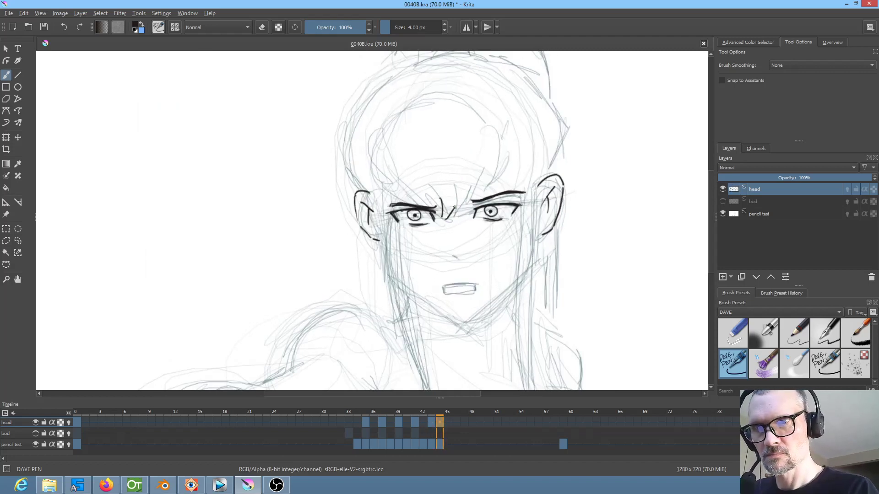
# Ink the fringe strands from the nose bridge across the right eyebrow to the right temple on frame 44
pyautogui.press('Left')
pyautogui.press('Right')
pyautogui.moveTo(458, 218)
pyautogui.mouseDown()
pyautogui.moveTo(496, 177)
pyautogui.moveTo(493, 186)
pyautogui.mouseUp()
pyautogui.press('Left')
pyautogui.press('Right')
pyautogui.press('Left')
pyautogui.press('Right')
pyautogui.press('Left')
pyautogui.press('Right')
pyautogui.press('Left')
pyautogui.press('Right')
pyautogui.moveTo(531, 152)
pyautogui.mouseDown()
pyautogui.moveTo(520, 192)
pyautogui.moveTo(523, 180)
pyautogui.mouseUp()
pyautogui.press('Left')
pyautogui.press('Right')
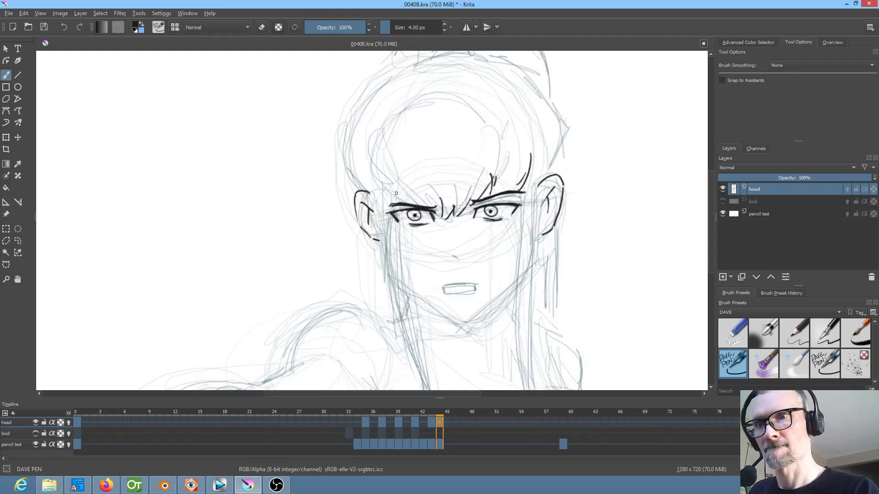
# Ink the hairline along the left temple and its upper left curve on frame 44
pyautogui.press('Left')
pyautogui.press('Right')
pyautogui.moveTo(374, 145); pyautogui.dragTo(385, 204)
pyautogui.press('Left')
pyautogui.press('Right')
pyautogui.moveTo(369, 161); pyautogui.dragTo(395, 146)
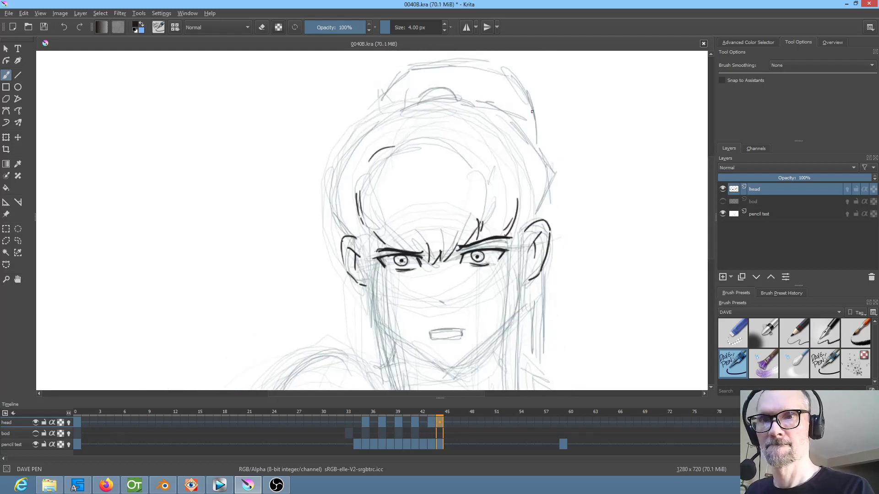
# Ink the hairline arc over the top of the forehead and down its right side on frame 44
pyautogui.press('Left')
pyautogui.press('Right')
pyautogui.moveTo(397, 138)
pyautogui.mouseDown()
pyautogui.moveTo(457, 125)
pyautogui.moveTo(487, 146)
pyautogui.mouseUp()
pyautogui.press('Left')
pyautogui.press('Right')
pyautogui.press('Left')
pyautogui.press('Right')
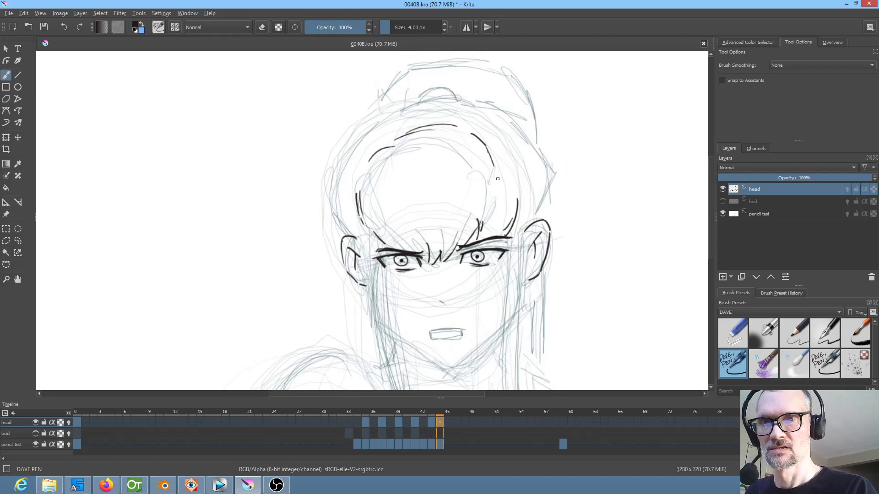
pyautogui.press('Left')
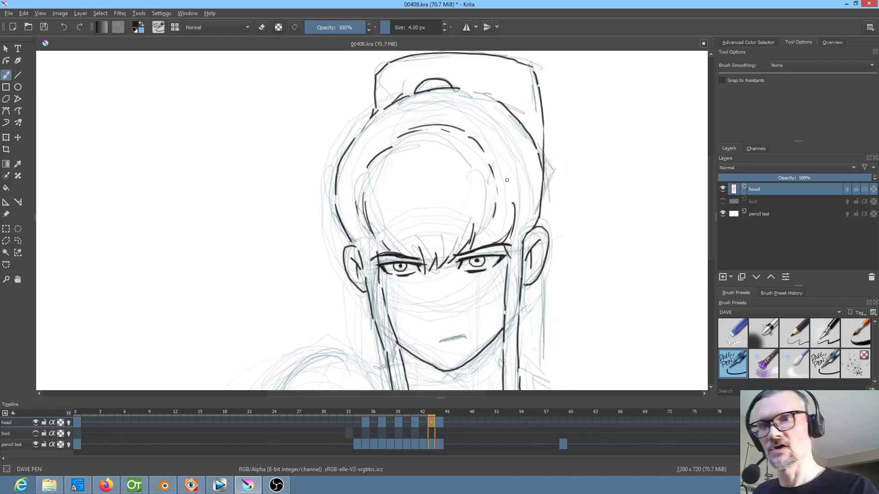
pyautogui.press('Left')
pyautogui.press('Right')
# Ink the outer hair outline from the left ear up to the topknot on frame 44
pyautogui.press('Right')
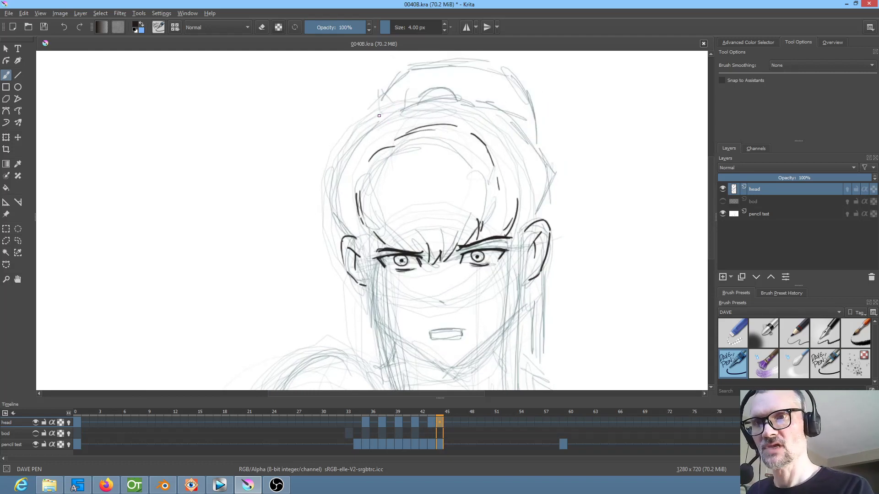
pyautogui.press('Left')
pyautogui.press('Right')
pyautogui.moveTo(350, 234); pyautogui.dragTo(334, 200)
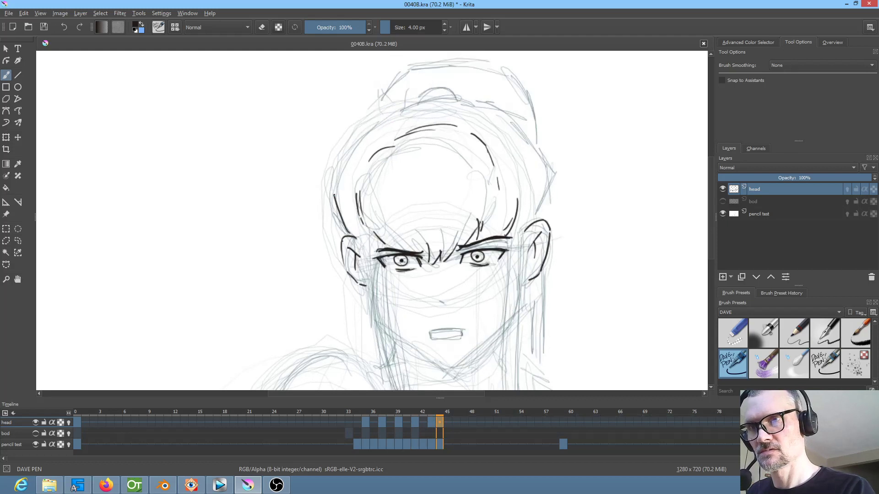
pyautogui.press('Left')
pyautogui.moveTo(334, 190); pyautogui.dragTo(339, 161)
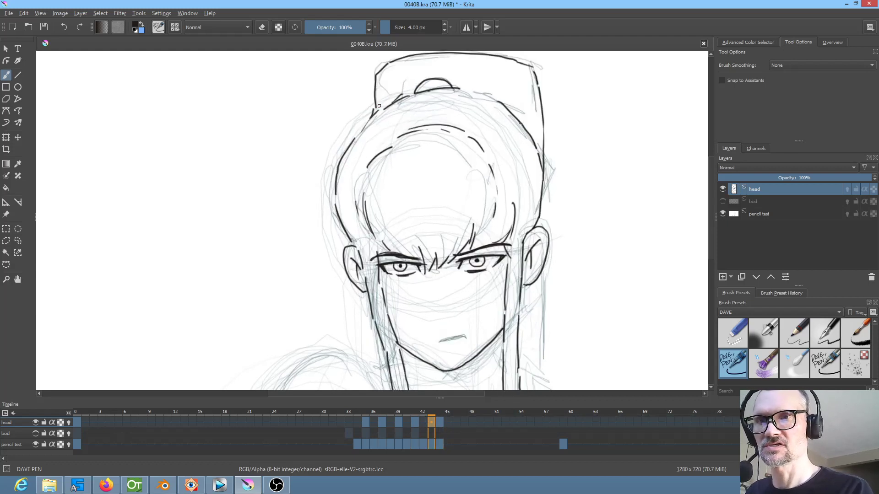
pyautogui.moveTo(350, 138); pyautogui.dragTo(412, 104)
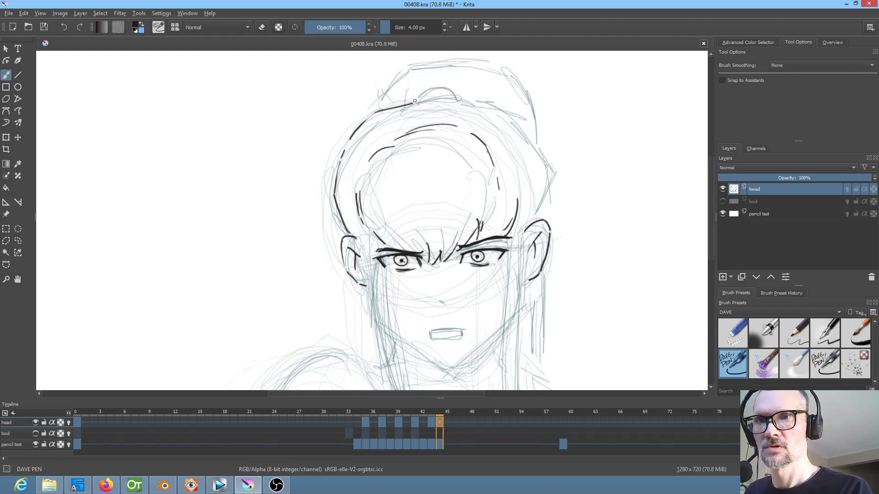
# Ink the outer hair outline from the topknot down to the right ear on frame 44
pyautogui.press('Left')
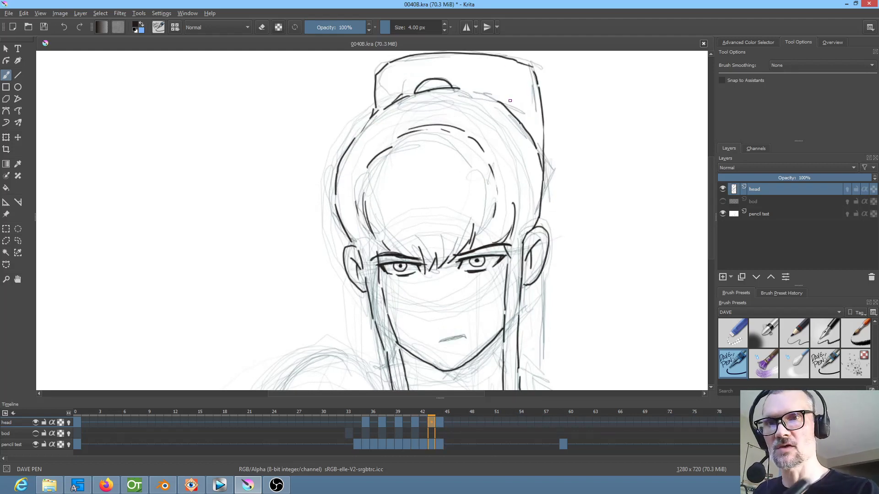
pyautogui.press('Right')
pyautogui.moveTo(488, 102)
pyautogui.mouseDown()
pyautogui.moveTo(539, 155)
pyautogui.moveTo(543, 195)
pyautogui.moveTo(534, 221)
pyautogui.moveTo(566, 243)
pyautogui.moveTo(582, 195)
pyautogui.mouseUp()
pyautogui.press('Left')
pyautogui.press('Right')
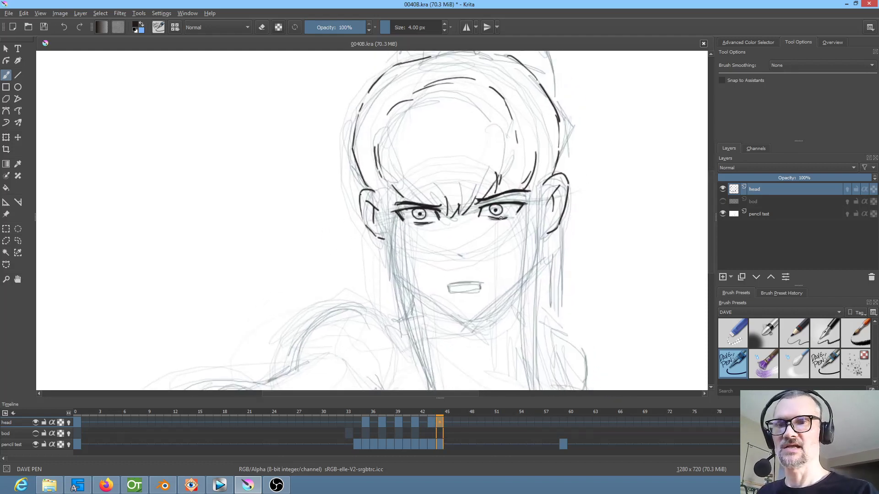
# Fill the gap in the lower left hairline on frame 44, following frame 43
pyautogui.moveTo(457, 185); pyautogui.dragTo(451, 284)
pyautogui.press('Left')
pyautogui.press('Right')
pyautogui.moveTo(380, 267); pyautogui.dragTo(387, 280)
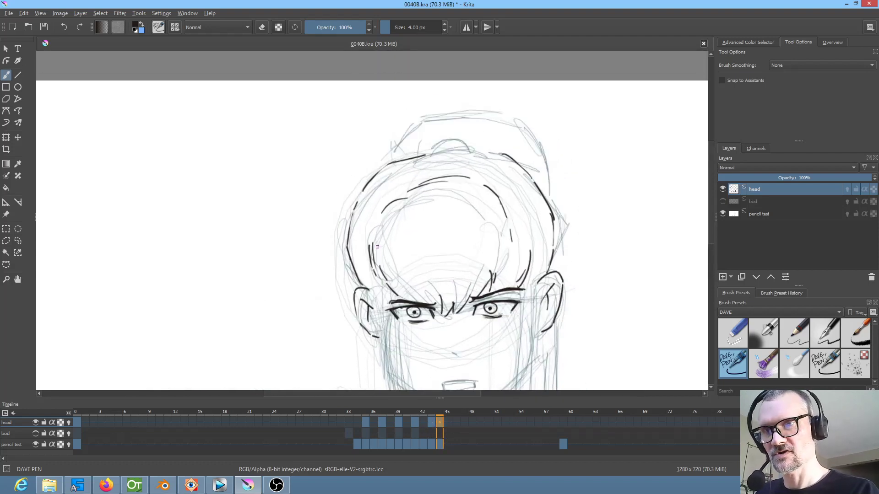
pyautogui.press('Left')
pyautogui.press('Right')
# Ink the outer edge of the left side lock from beside the ear down to its tip on frame 44
pyautogui.moveTo(375, 293); pyautogui.dragTo(378, 320)
pyautogui.press('Left')
pyautogui.moveTo(451, 279); pyautogui.dragTo(475, 156)
pyautogui.press('Right')
pyautogui.moveTo(404, 201)
pyautogui.mouseDown()
pyautogui.moveTo(407, 236)
pyautogui.moveTo(404, 163)
pyautogui.moveTo(433, 261)
pyautogui.moveTo(441, 215)
pyautogui.moveTo(443, 272)
pyautogui.mouseUp()
pyautogui.press('Left')
pyautogui.press('Right')
pyautogui.press('Left')
pyautogui.press('Right')
pyautogui.press('Left')
pyautogui.press('Right')
pyautogui.press('Left')
pyautogui.press('Right')
pyautogui.press('Left')
pyautogui.press('Right')
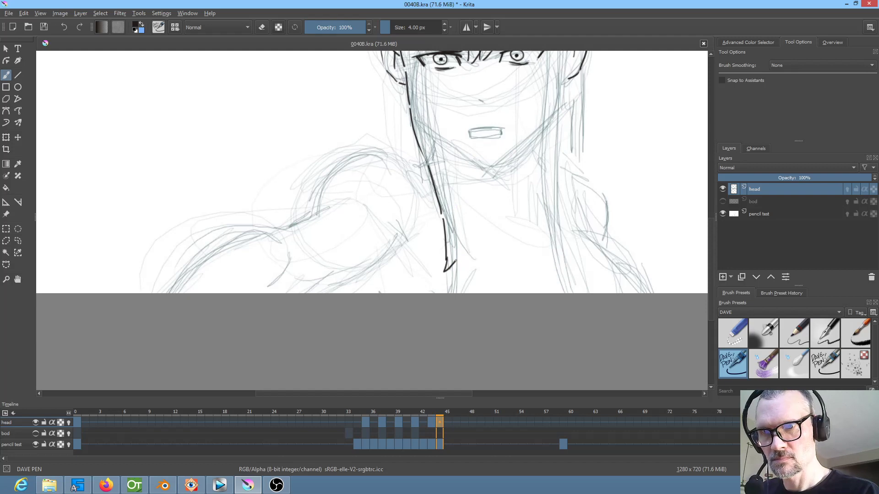
# Ink the jagged tip and inner edge of the left side lock on frame 44, following frame 43
pyautogui.press('Left')
pyautogui.press('Right')
pyautogui.moveTo(459, 214); pyautogui.dragTo(461, 241)
pyautogui.press('Left')
pyautogui.press('Right')
pyautogui.moveTo(440, 146)
pyautogui.mouseDown()
pyautogui.moveTo(459, 210)
pyautogui.moveTo(459, 339)
pyautogui.mouseUp()
pyautogui.press('Left')
pyautogui.press('Right')
pyautogui.moveTo(387, 180); pyautogui.dragTo(411, 275)
# Ink the inner edge and jagged tip of the right side lock on frame 44, following frame 43
pyautogui.moveTo(553, 283); pyautogui.dragTo(541, 224)
pyautogui.press('Left')
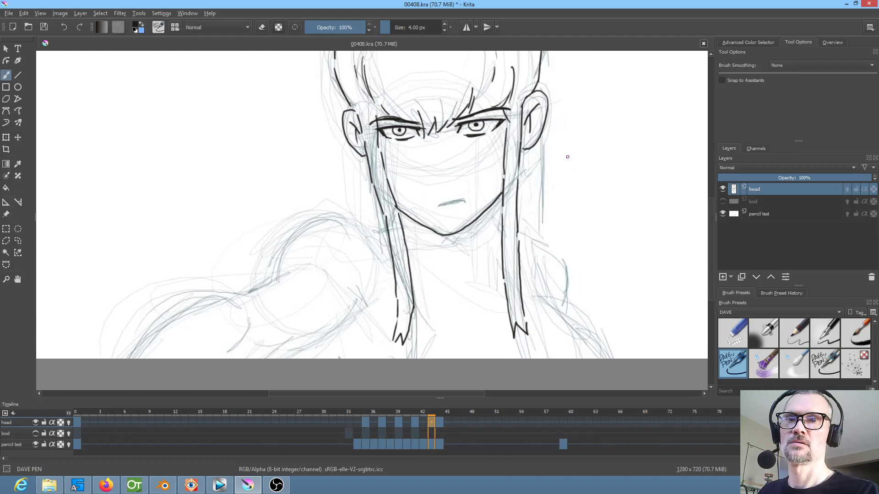
pyautogui.press('Right')
pyautogui.moveTo(510, 117); pyautogui.dragTo(503, 245)
pyautogui.press('Left')
pyautogui.press('Right')
pyautogui.moveTo(507, 281)
pyautogui.mouseDown()
pyautogui.moveTo(487, 212)
pyautogui.moveTo(495, 257)
pyautogui.moveTo(499, 235)
pyautogui.moveTo(505, 254)
pyautogui.mouseUp()
pyautogui.press('Left')
pyautogui.press('Right')
pyautogui.press('Left')
pyautogui.press('Right')
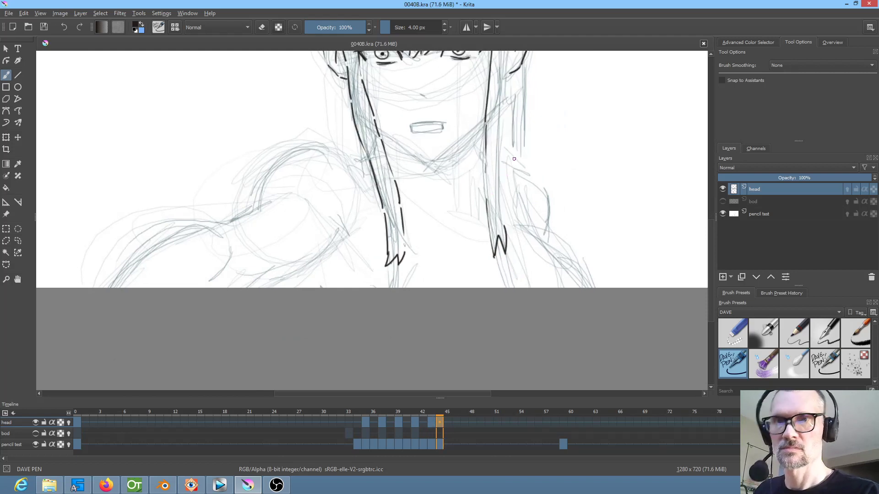
# Ink the outer edge of the right side lock from the ear down to the tip on frame 44
pyautogui.moveTo(509, 108); pyautogui.dragTo(500, 172)
pyautogui.moveTo(477, 232); pyautogui.dragTo(479, 279)
pyautogui.press('Left')
pyautogui.press('Right')
pyautogui.moveTo(497, 94); pyautogui.dragTo(492, 260)
pyautogui.press('Left')
pyautogui.press('Right')
# Compare the jaw with the preceding drawings, erase most of frame 43's right jaw line, and return to DAVE PEN
pyautogui.press('Left')
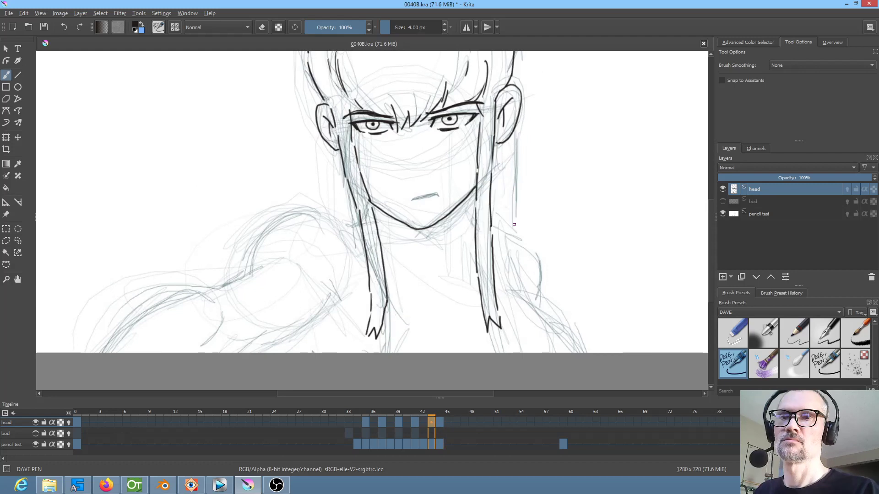
pyautogui.press('Right')
pyautogui.press('Left')
pyautogui.press('Left')
pyautogui.press('Left')
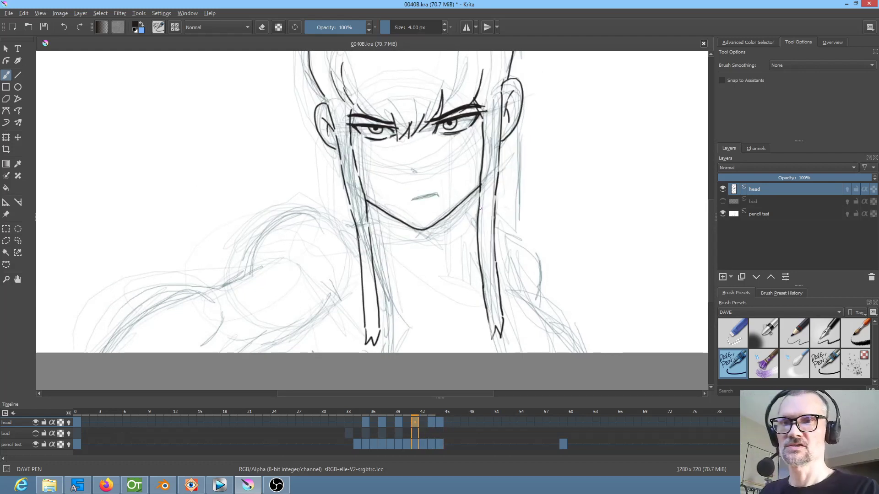
pyautogui.press('Right')
pyautogui.press('Right')
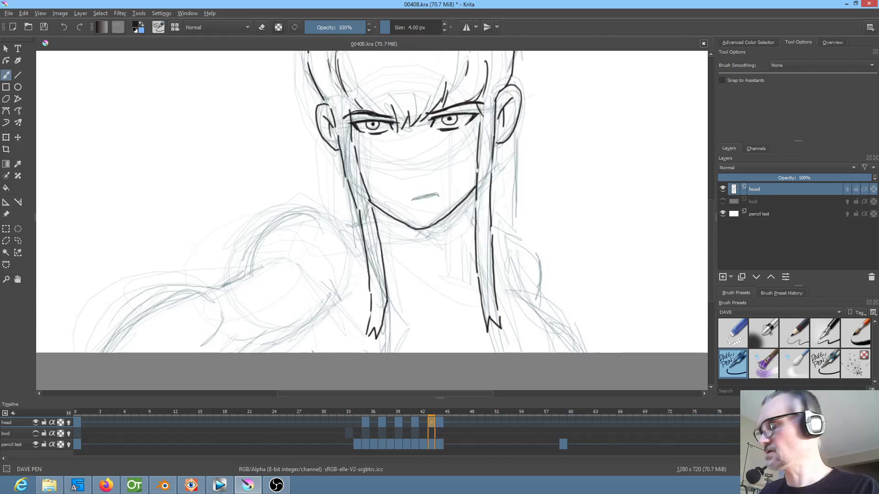
pyautogui.press('/')
pyautogui.moveTo(419, 231); pyautogui.dragTo(461, 204)
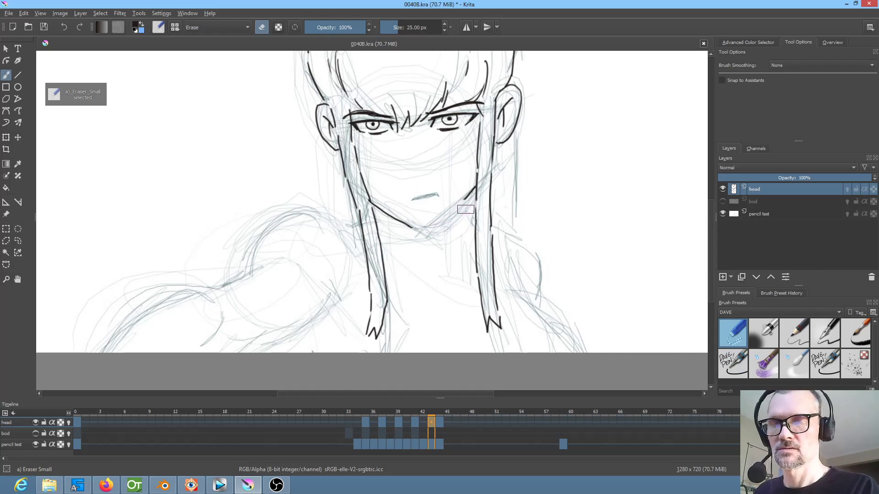
pyautogui.press('/')
# Try to re-ink the right jaw line on frame 43, following frame 41
pyautogui.press('Left')
pyautogui.press('Left')
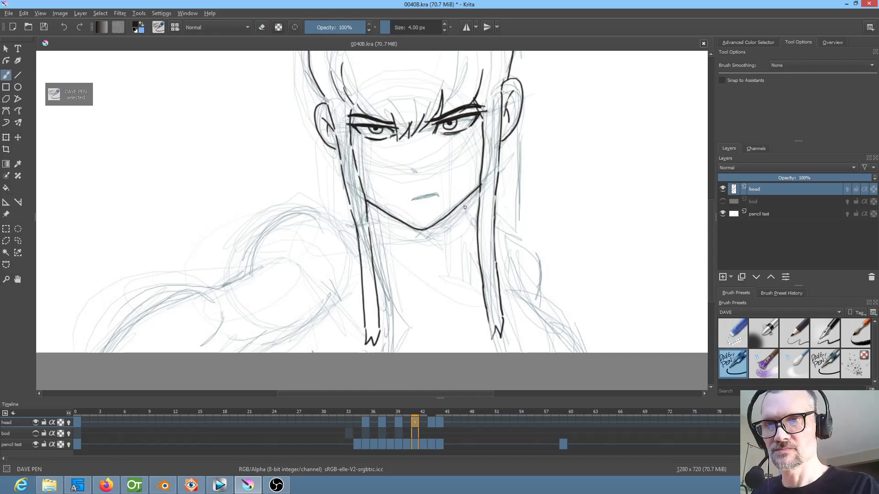
pyautogui.press('Right')
pyautogui.press('Right')
pyautogui.moveTo(436, 223); pyautogui.dragTo(455, 207)
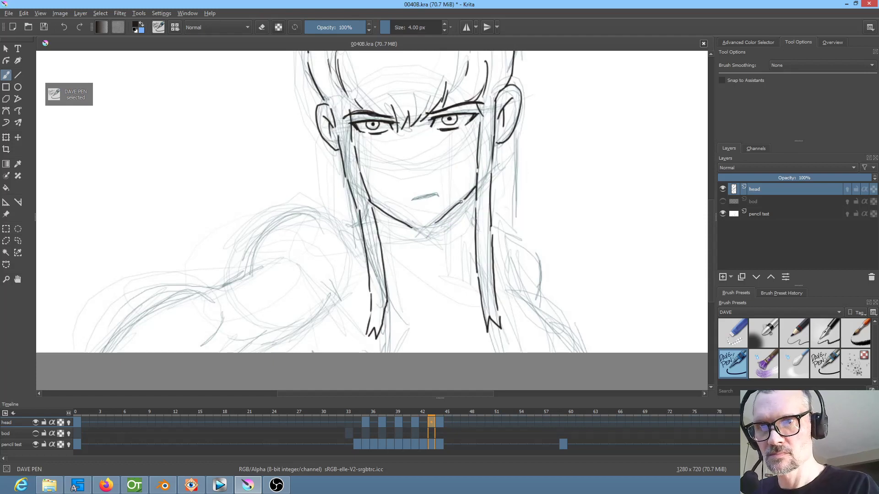
pyautogui.hotkey('ctrl', 'z')
# Re-ink the right jaw line on frame 43 from the remaining stub down toward the chin, following the earlier drawing
pyautogui.moveTo(466, 199)
pyautogui.mouseDown()
pyautogui.moveTo(441, 229)
pyautogui.moveTo(508, 171)
pyautogui.mouseUp()
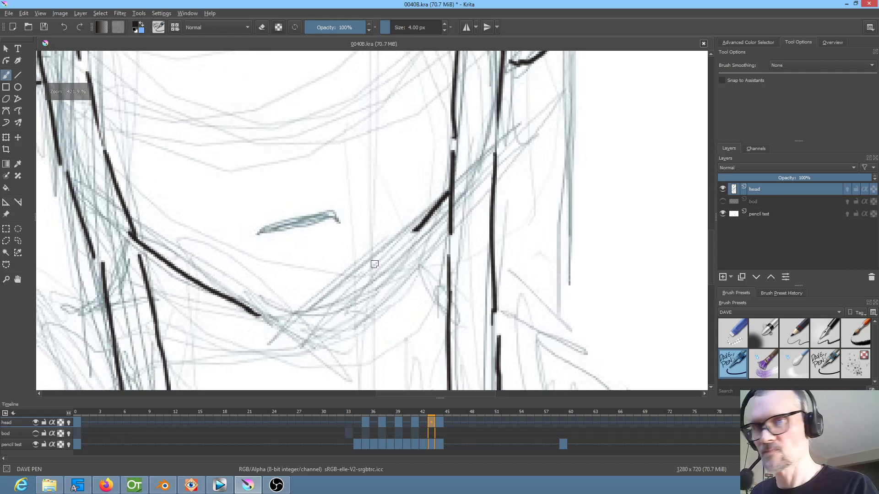
pyautogui.press('Left')
pyautogui.press('Left')
pyautogui.press('Right')
pyautogui.press('Right')
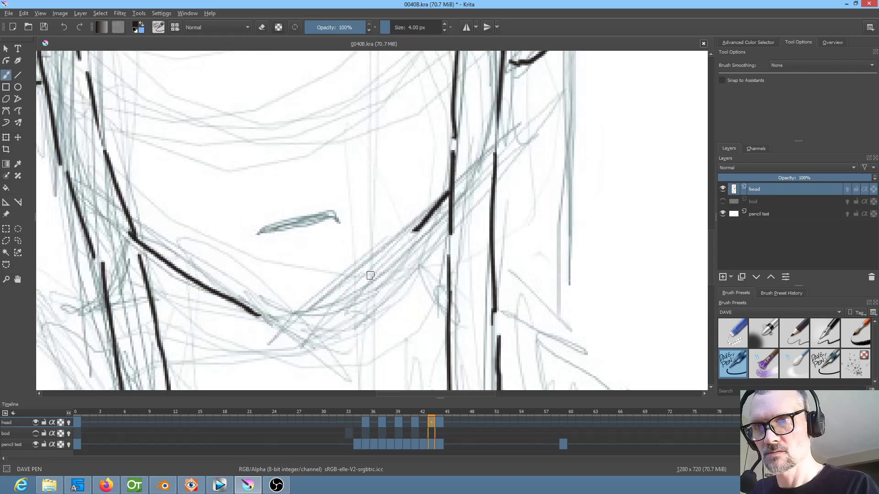
pyautogui.moveTo(419, 230); pyautogui.dragTo(324, 304)
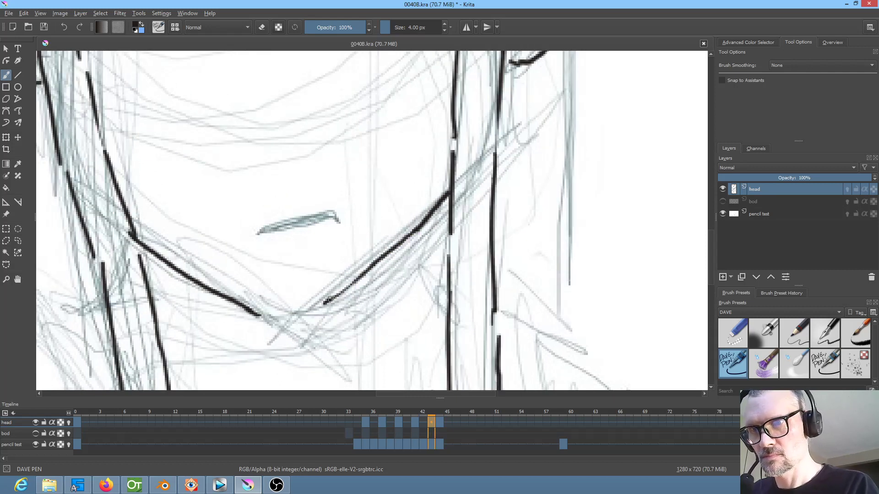
pyautogui.moveTo(419, 229); pyautogui.dragTo(304, 316)
pyautogui.press('Left')
pyautogui.press('Left')
pyautogui.press('Right')
pyautogui.press('Right')
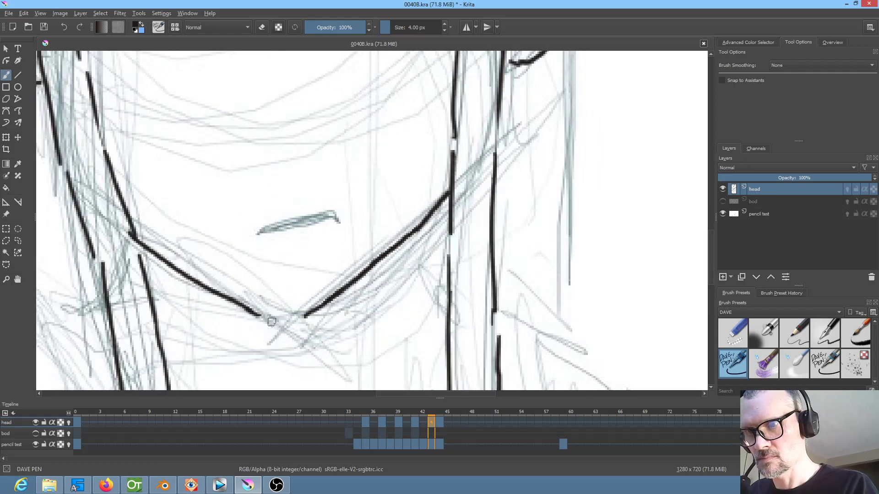
# Ink a rounded chin on frame 43 joining the left and right jaw lines
pyautogui.moveTo(254, 313)
pyautogui.mouseDown()
pyautogui.moveTo(291, 320)
pyautogui.moveTo(325, 300)
pyautogui.mouseUp()
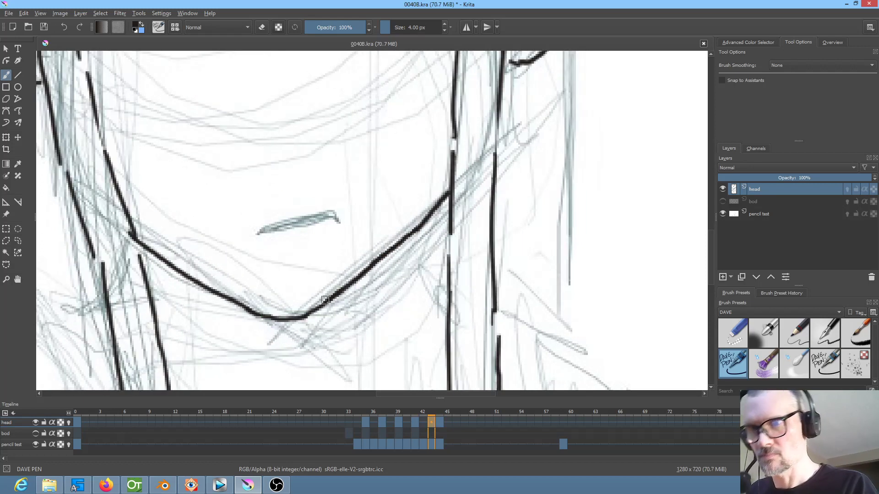
pyautogui.press('Right')
pyautogui.press('Left')
# Try to ink the full jaw line on frame 44 from one side lock to the other, checking it against frame 43
pyautogui.press('Right')
pyautogui.moveTo(143, 247)
pyautogui.mouseDown()
pyautogui.moveTo(247, 304)
pyautogui.moveTo(303, 316)
pyautogui.moveTo(352, 291)
pyautogui.moveTo(459, 204)
pyautogui.mouseUp()
pyautogui.press('Left')
pyautogui.press('Right')
pyautogui.press('Left')
pyautogui.press('Right')
pyautogui.press('-')
pyautogui.press('-')
pyautogui.press('-')
pyautogui.press('-')
pyautogui.press('Left')
pyautogui.press('Right')
pyautogui.press('Left')
pyautogui.press('Right')
pyautogui.press('Left')
pyautogui.press('Right')
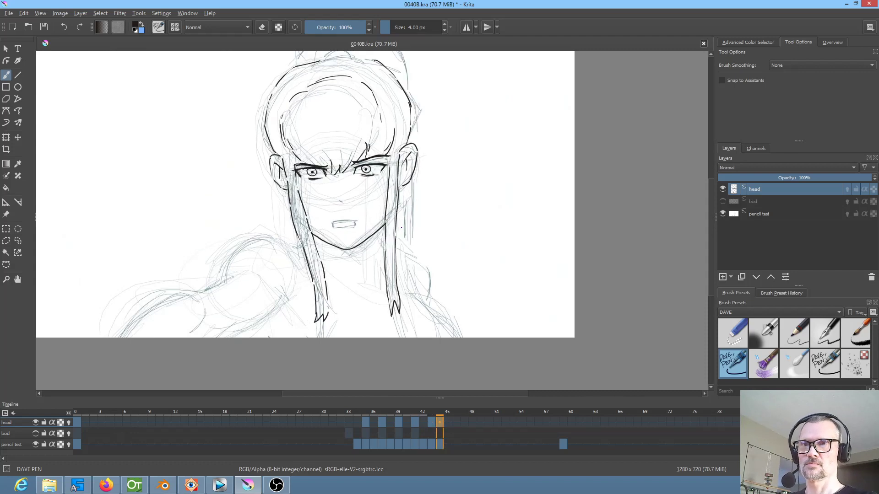
# Erase the right jaw line on frame 44 and try re-inking it, comparing with frame 43
pyautogui.press('e')
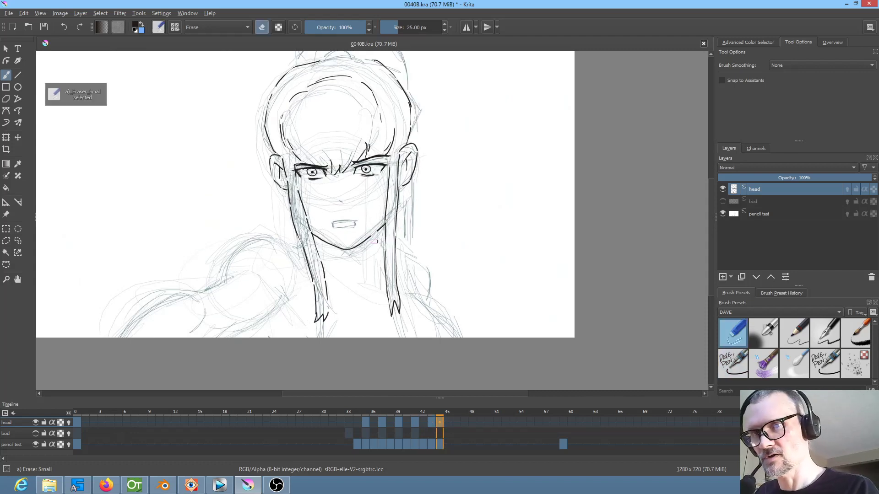
pyautogui.moveTo(376, 234)
pyautogui.mouseDown()
pyautogui.moveTo(347, 252)
pyautogui.moveTo(364, 243)
pyautogui.mouseUp()
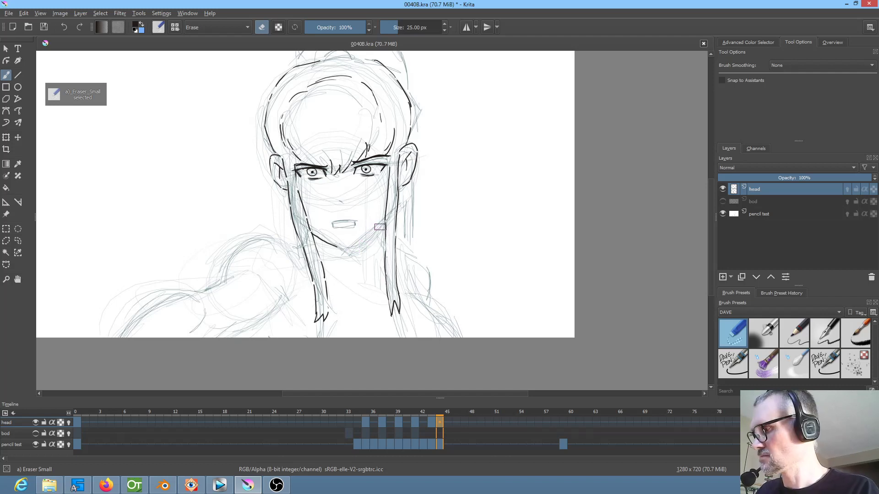
pyautogui.press('e')
pyautogui.press('Left')
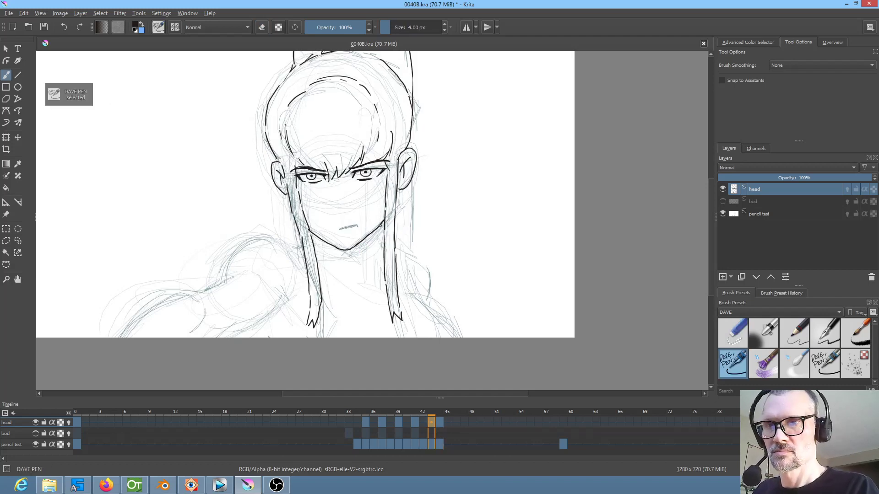
pyautogui.press('Right')
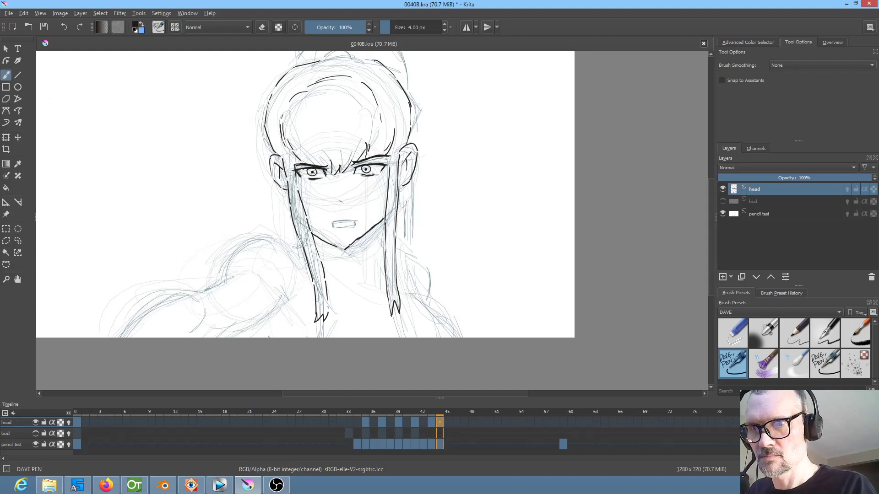
pyautogui.press('Left')
pyautogui.press('Right')
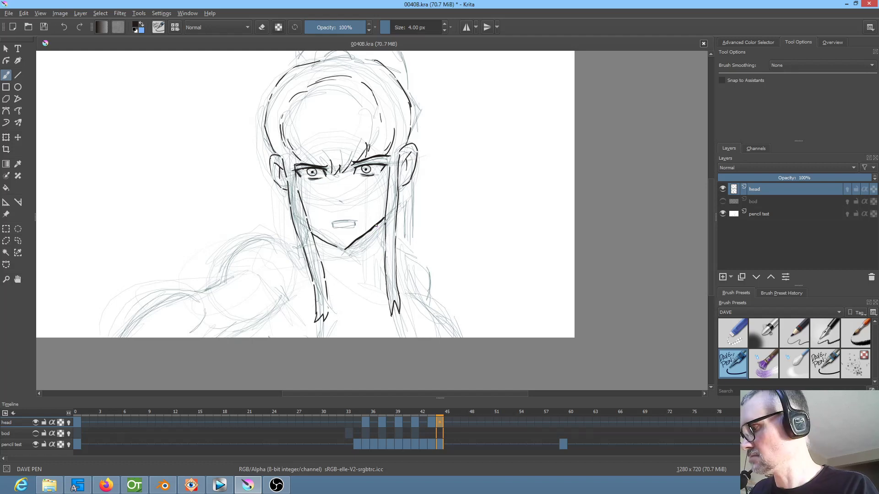
# Erase the entire jaw line on frame 44, plus the left jaw line and chin on frame 43
pyautogui.press('e')
pyautogui.moveTo(378, 218)
pyautogui.mouseDown()
pyautogui.moveTo(352, 245)
pyautogui.moveTo(318, 234)
pyautogui.mouseUp()
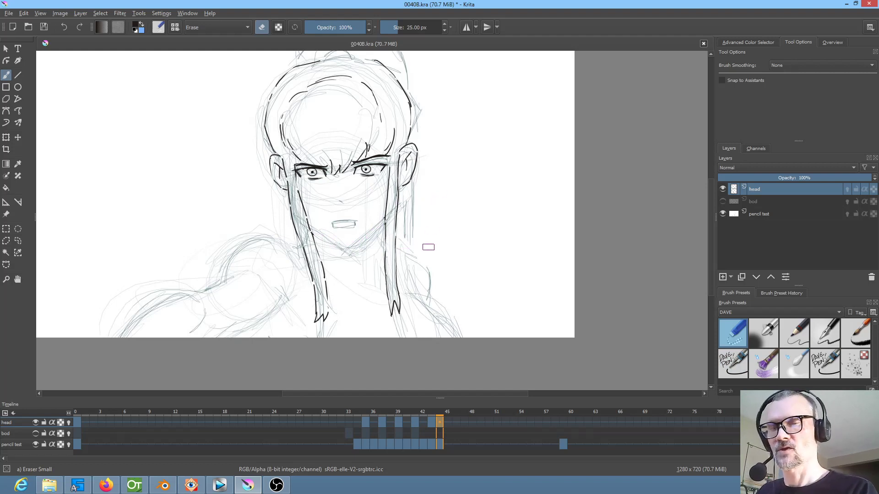
pyautogui.press('Left')
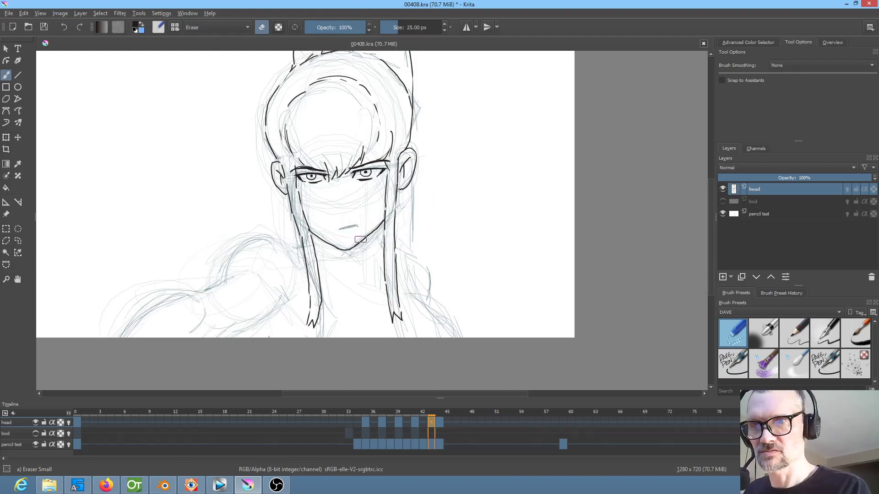
pyautogui.press('Left')
pyautogui.press('Right')
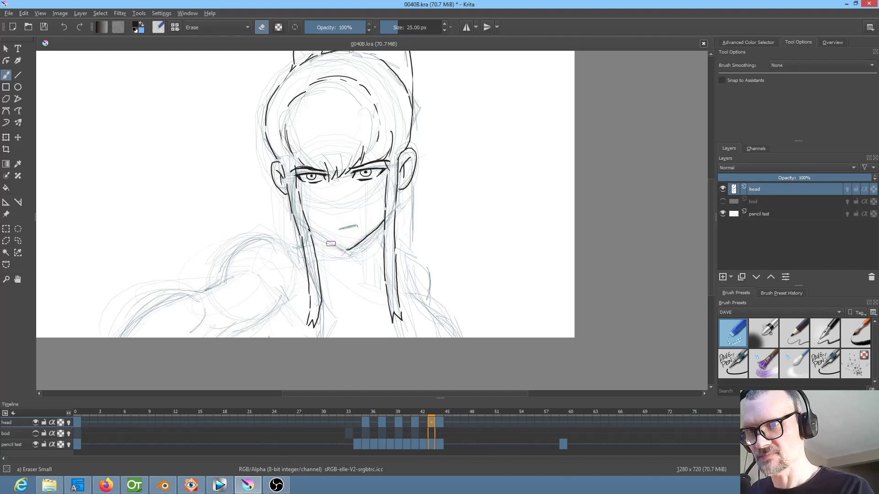
# Re-ink the left jaw line and chin on frame 43 with DAVE PEN, following the drawing on frame 41
pyautogui.press('Left')
pyautogui.press('Left')
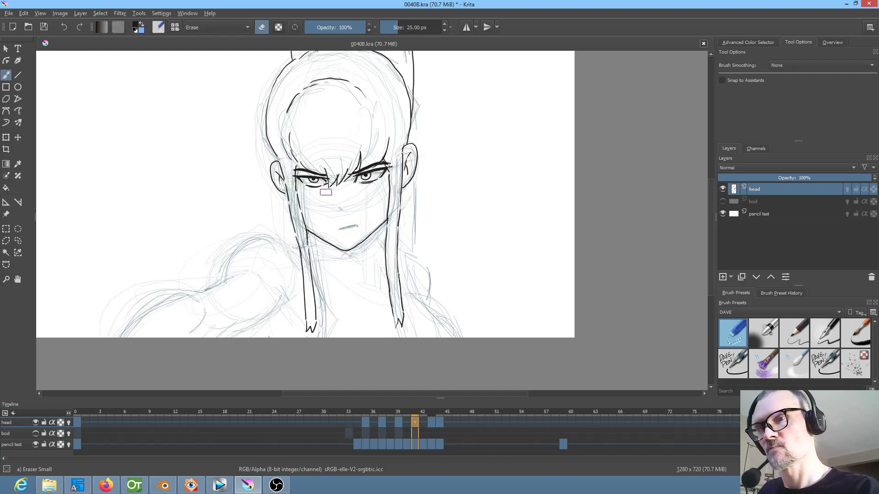
pyautogui.press('Right')
pyautogui.press('Right')
pyautogui.press('/')
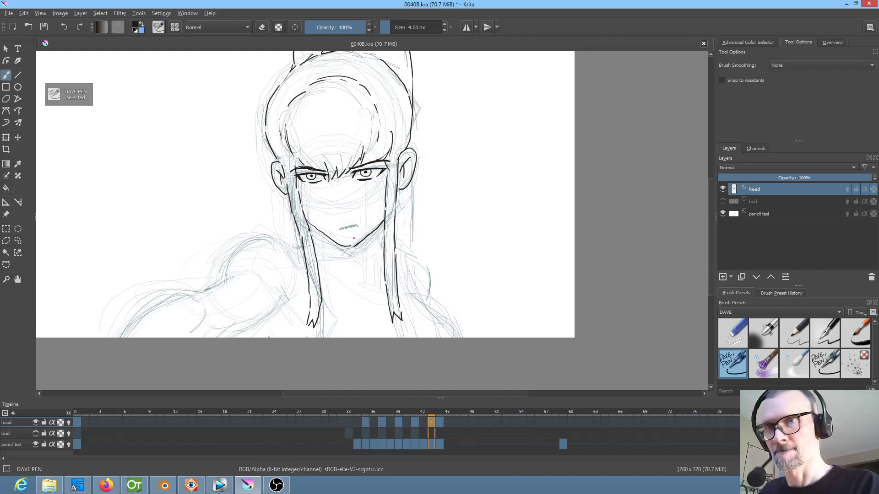
pyautogui.press('Left')
pyautogui.press('Left')
pyautogui.press('Right')
pyautogui.press('Right')
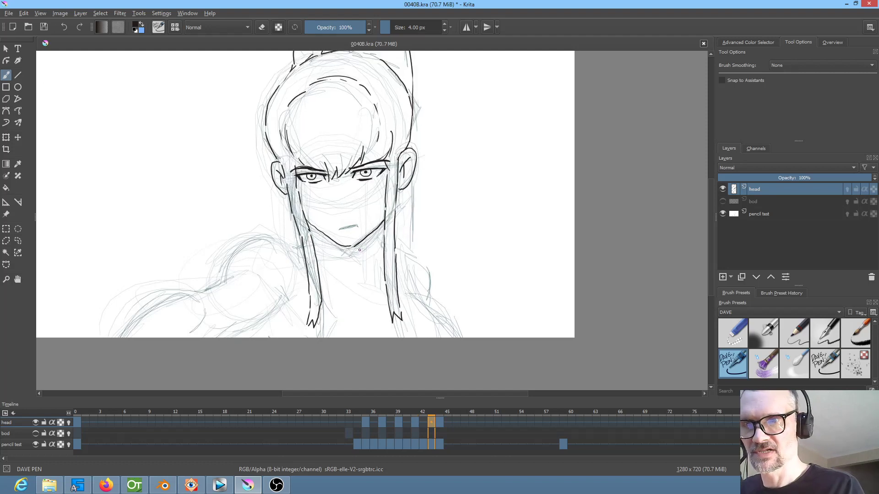
# Erase a small gap in frame 43's jaw line just right of the chin, and return to DAVE PEN
pyautogui.press('/')
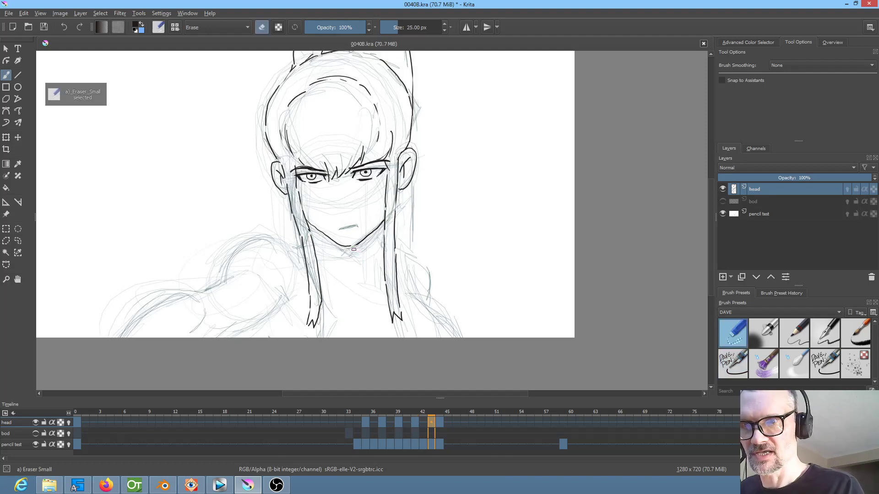
pyautogui.press('/')
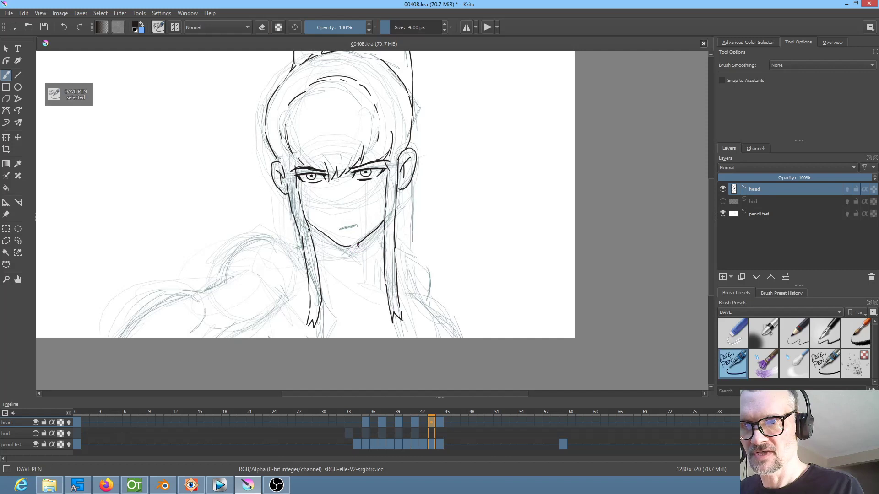
pyautogui.scroll(-2, 425, 296)
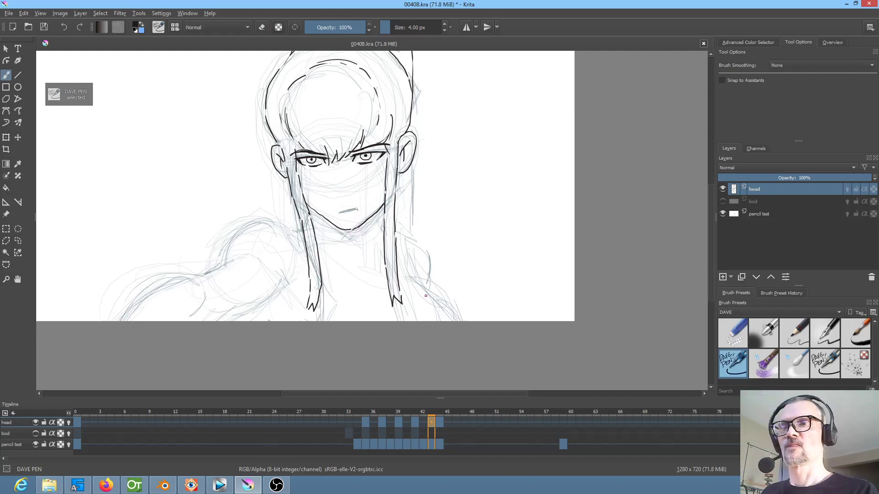
pyautogui.scroll(2, 425, 293)
pyautogui.moveTo(405, 246); pyautogui.dragTo(491, 359)
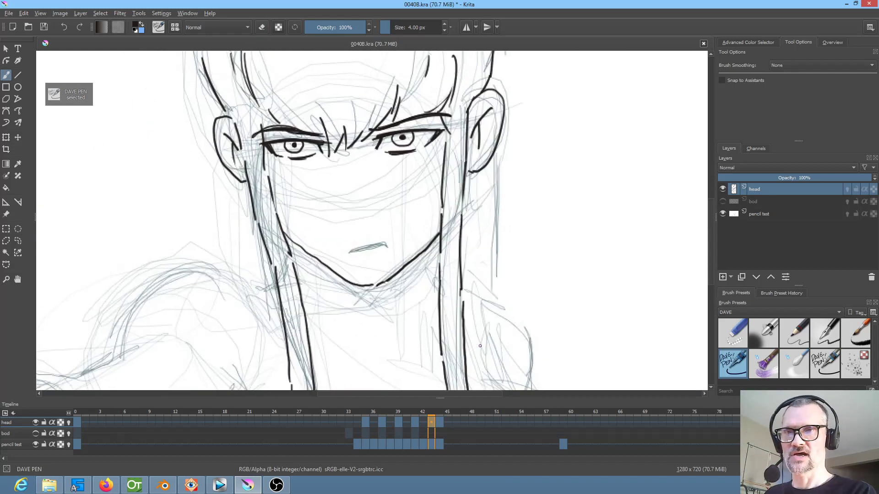
pyautogui.moveTo(301, 246); pyautogui.dragTo(308, 252)
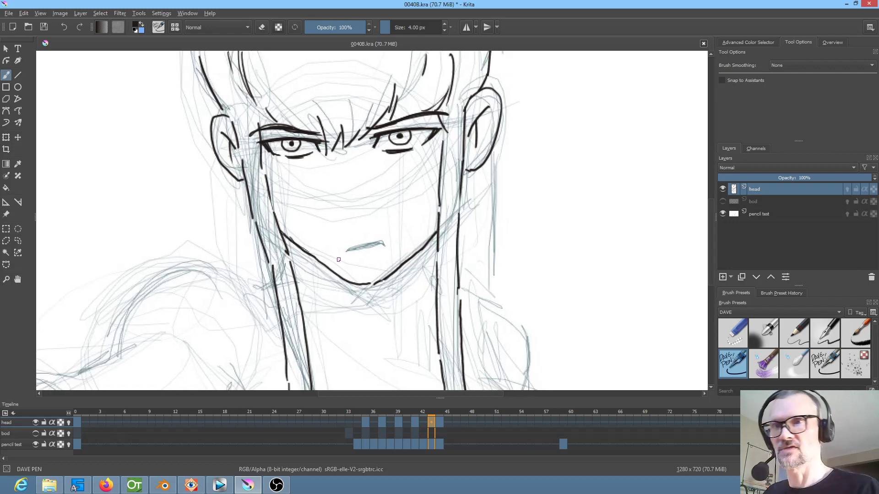
pyautogui.press('e')
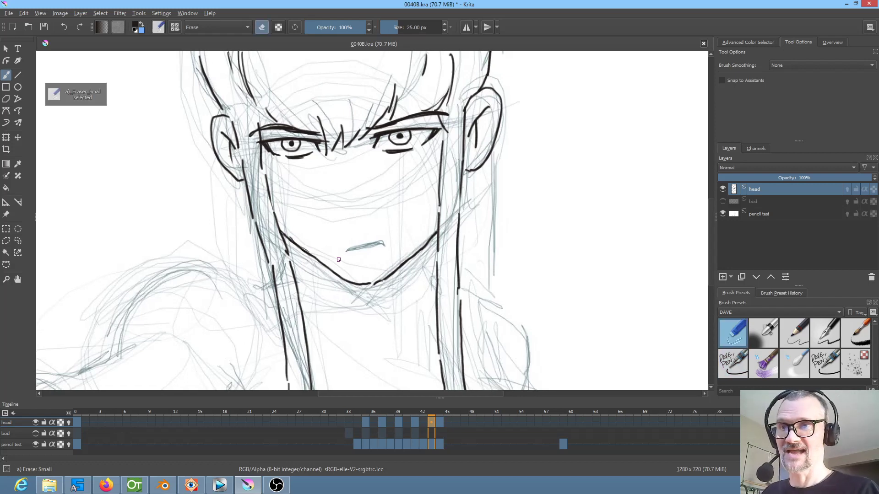
pyautogui.press('/')
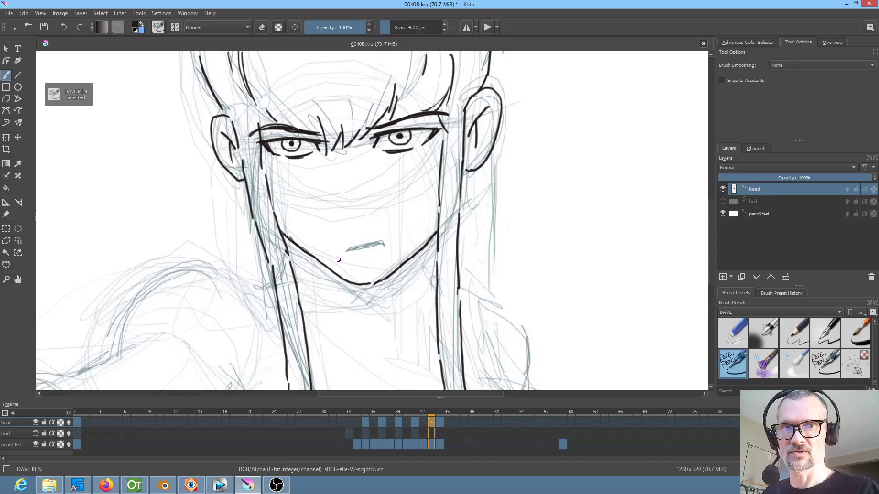
# Mark the chin tip and both jaw corners on frame 44 with short ink marks, using frame 43 as reference
pyautogui.press('Right')
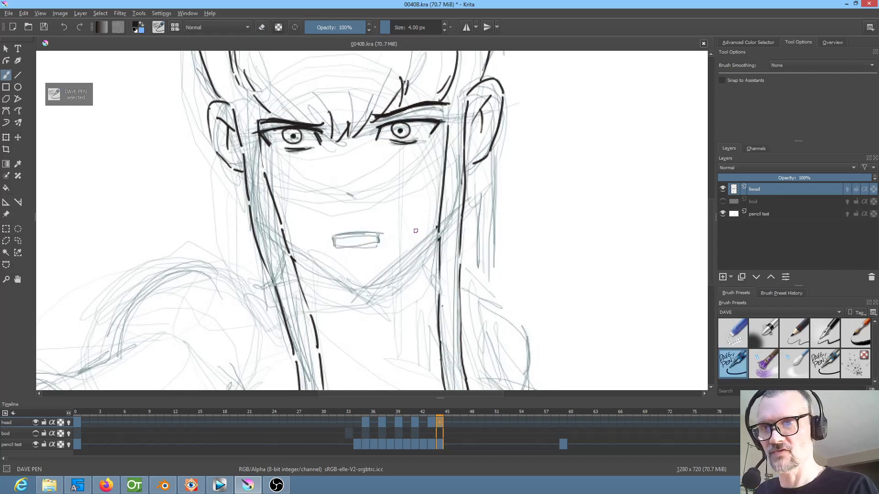
pyautogui.press('Left')
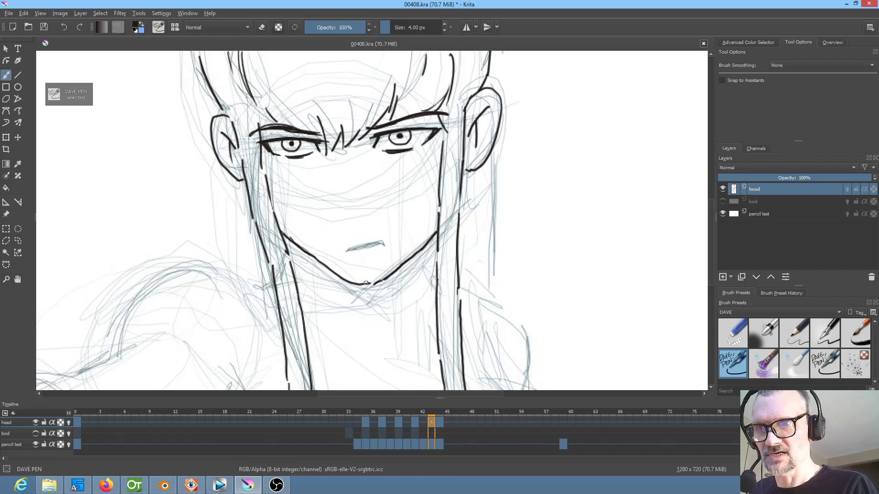
pyautogui.press('Right')
pyautogui.moveTo(360, 281); pyautogui.dragTo(363, 281)
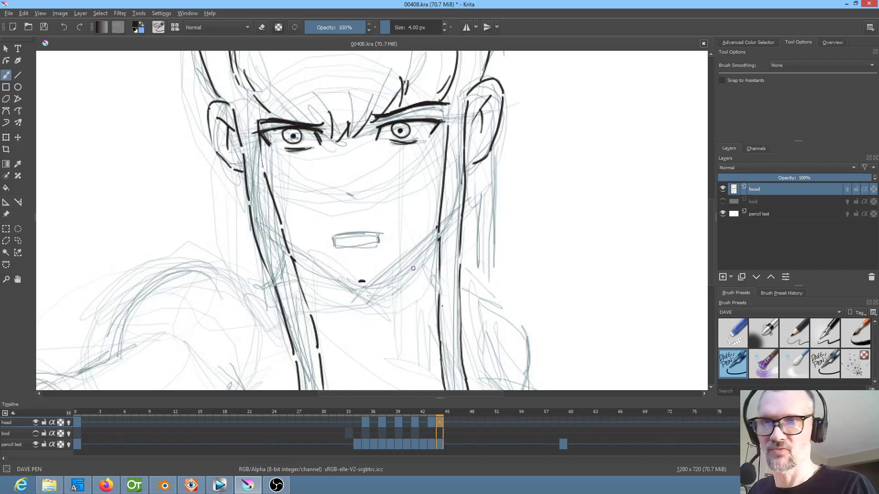
pyautogui.press('Left')
pyautogui.press('Right')
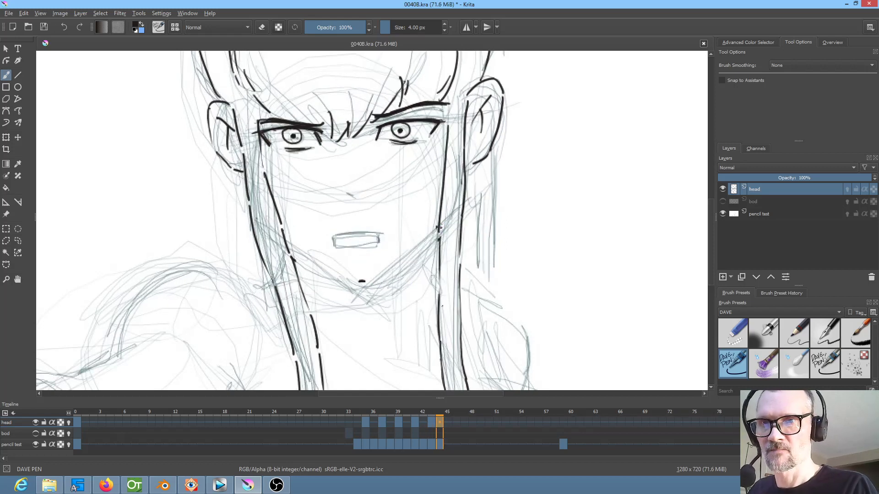
pyautogui.press('Left')
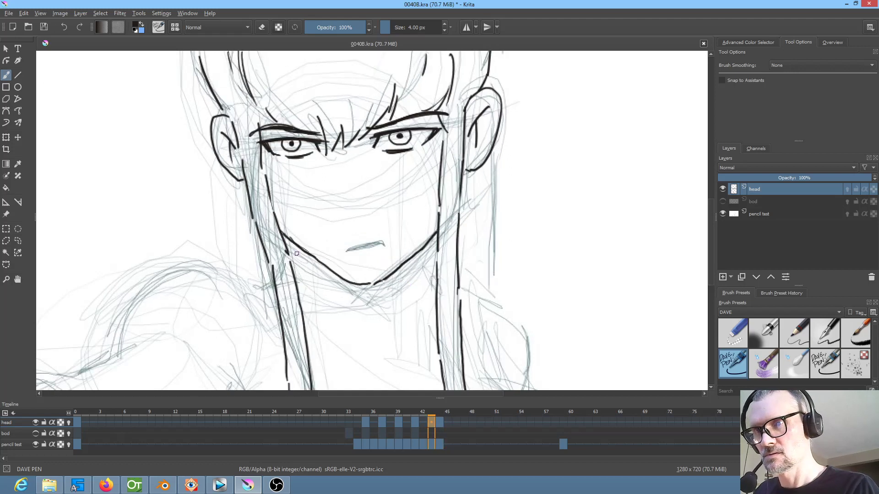
pyautogui.press('Right')
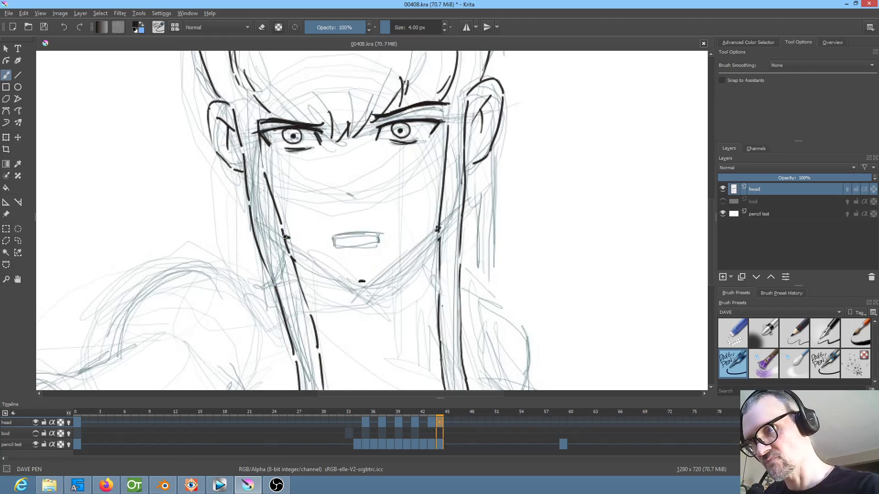
# Ink the left and right jaw lines on frame 44 between the corner marks and the chin, comparing with frame 43
pyautogui.moveTo(284, 236); pyautogui.dragTo(352, 278)
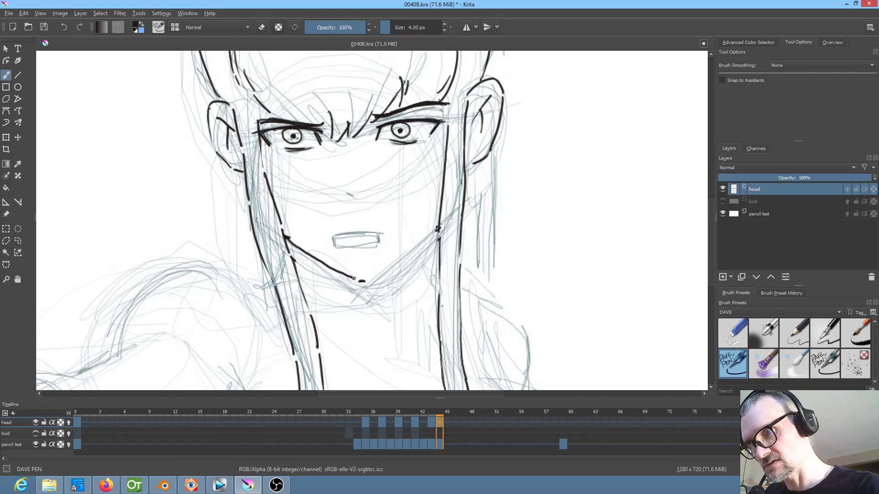
pyautogui.moveTo(362, 280); pyautogui.dragTo(424, 243)
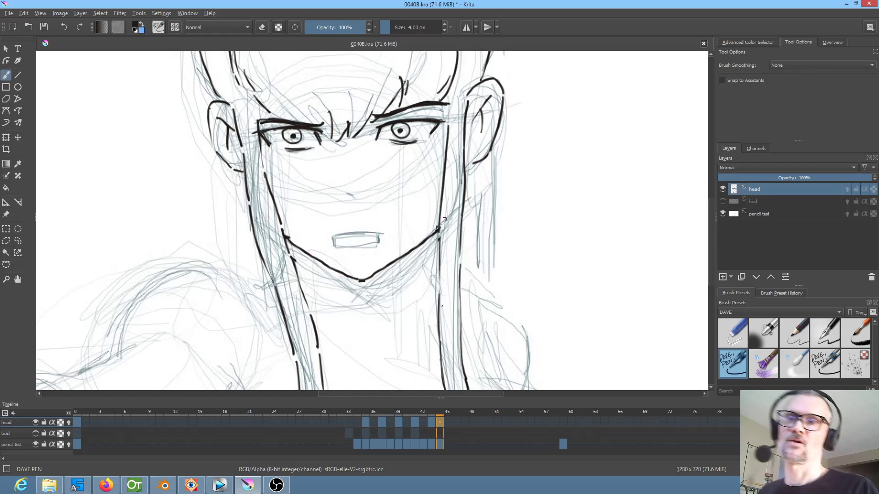
pyautogui.press('-')
pyautogui.press('-')
pyautogui.press('Left')
pyautogui.press('Right')
pyautogui.press('Left')
pyautogui.press('Right')
pyautogui.press('Left')
pyautogui.press('Right')
pyautogui.press('Left')
pyautogui.press('Right')
# Erase the chin tip and the right jaw line on frame 44, and return to DAVE PEN
pyautogui.press('e')
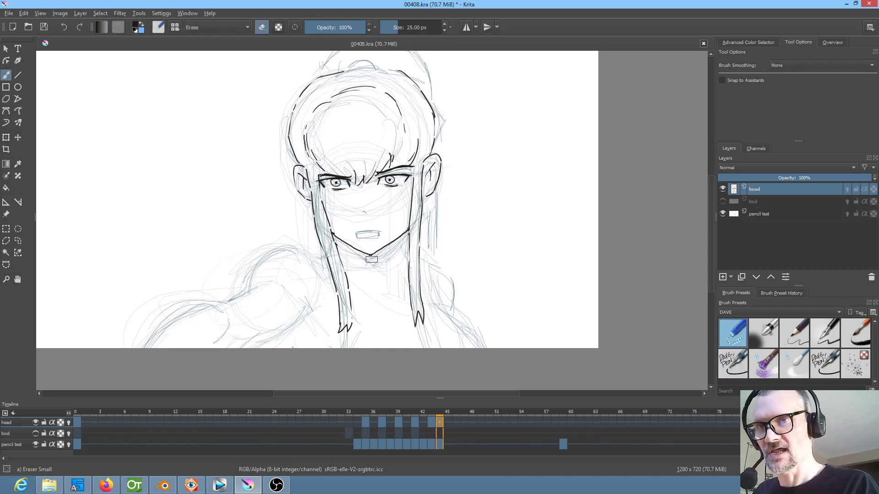
pyautogui.moveTo(400, 250)
pyautogui.mouseDown()
pyautogui.moveTo(384, 286)
pyautogui.moveTo(417, 242)
pyautogui.moveTo(409, 216)
pyautogui.moveTo(479, 235)
pyautogui.mouseUp()
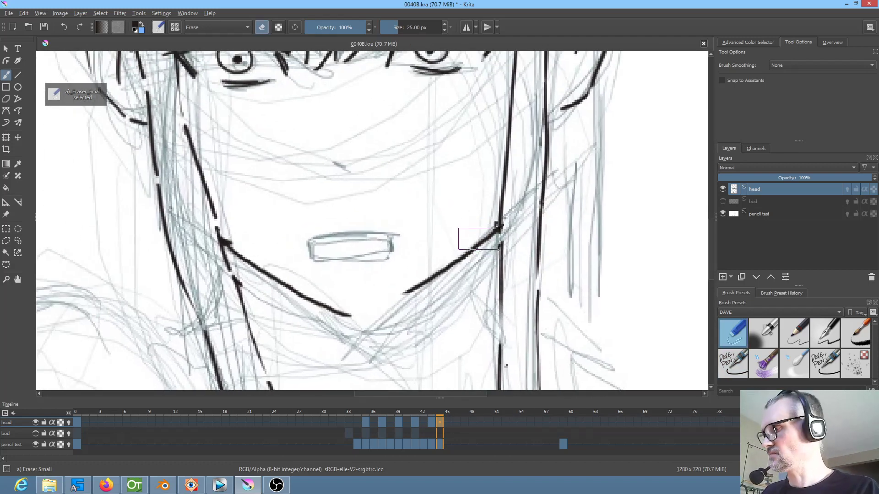
pyautogui.moveTo(406, 286)
pyautogui.mouseDown()
pyautogui.moveTo(487, 222)
pyautogui.moveTo(473, 235)
pyautogui.mouseUp()
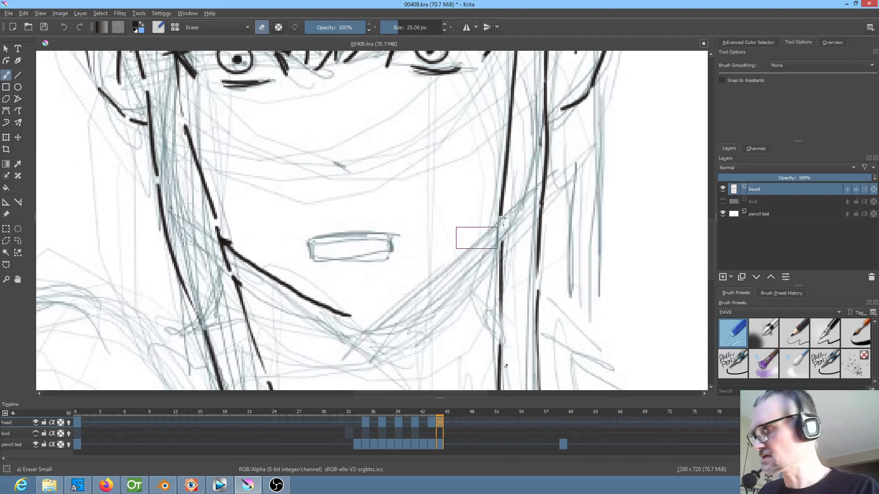
pyautogui.press('/')
# Re-ink a rounded chin and the right jaw line up to the side lock on frame 44, following frame 43
pyautogui.press('Left')
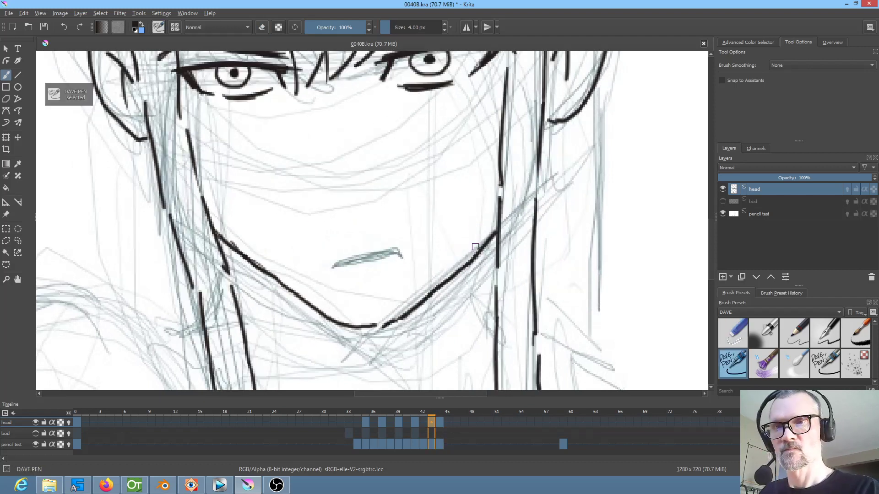
pyautogui.press('Right')
pyautogui.press('Left')
pyautogui.press('Right')
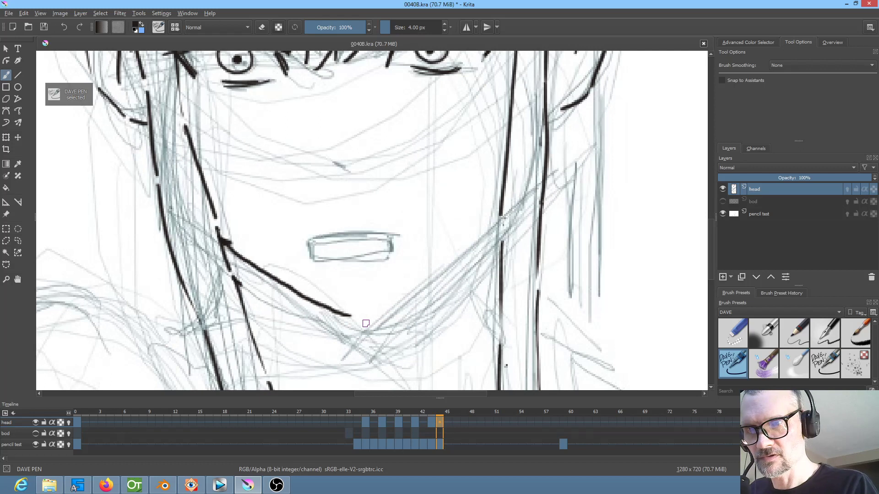
pyautogui.moveTo(363, 318)
pyautogui.mouseDown()
pyautogui.moveTo(439, 282)
pyautogui.moveTo(509, 211)
pyautogui.moveTo(500, 249)
pyautogui.mouseUp()
pyautogui.press('Left')
pyautogui.press('Right')
pyautogui.press('Left')
pyautogui.press('Right')
pyautogui.press('Left')
pyautogui.press('Right')
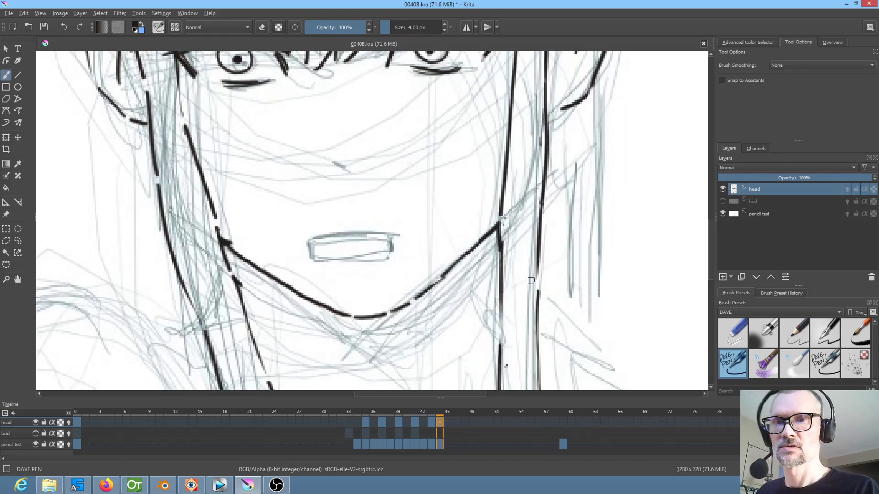
pyautogui.press('-')
pyautogui.press('-')
pyautogui.press('-')
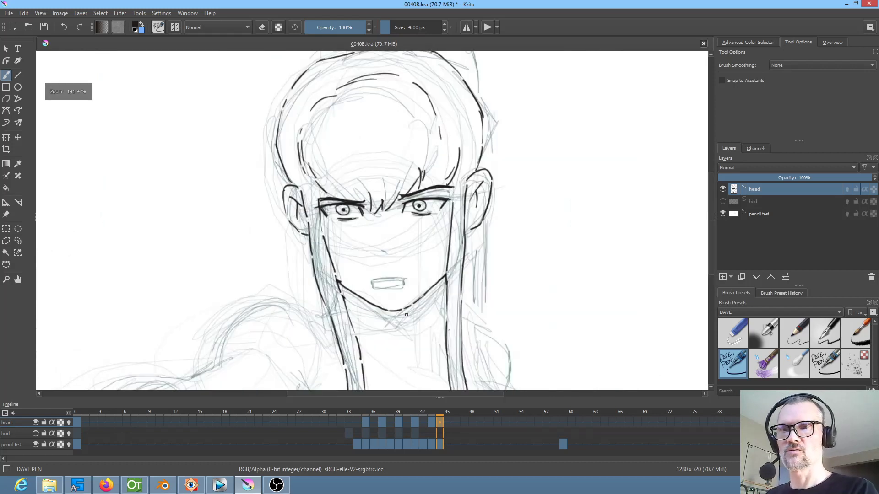
# Ink the small arched hair tie on top of the head on frame 44, using frame 43 as reference
pyautogui.moveTo(406, 315); pyautogui.dragTo(413, 332)
pyautogui.scroll(2, 496, 245)
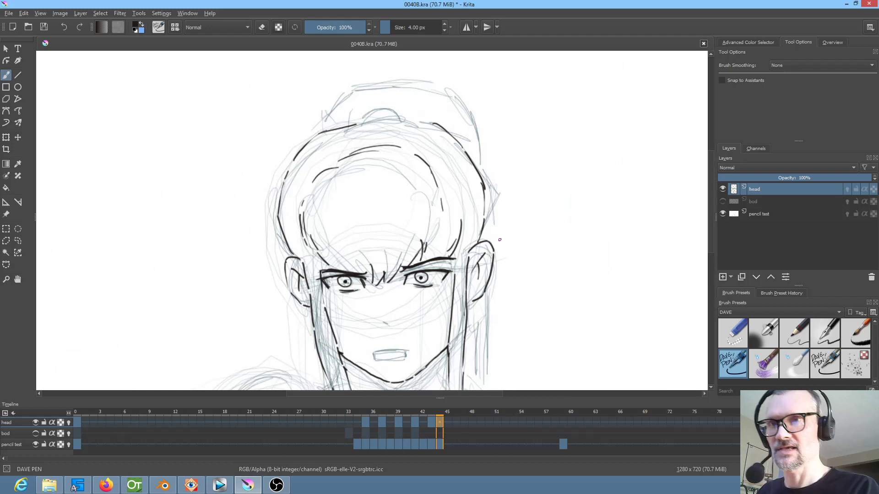
pyautogui.press('Left')
pyautogui.press('Right')
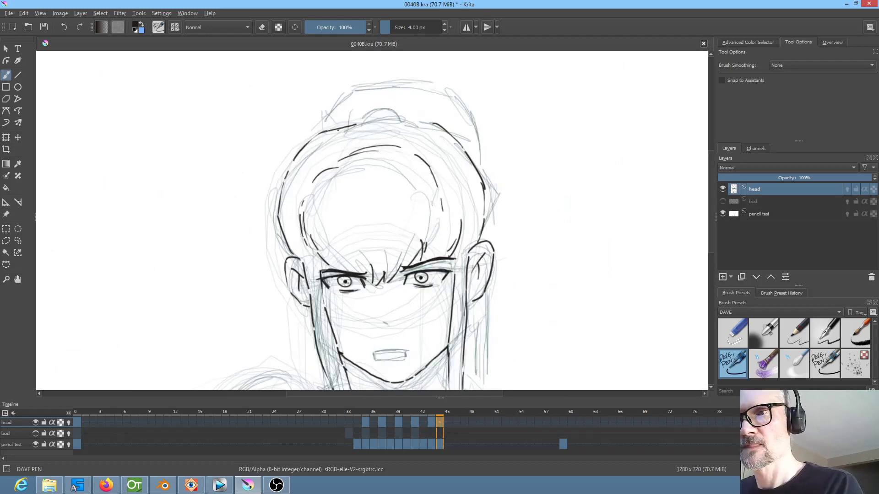
pyautogui.press('Left')
pyautogui.press('Right')
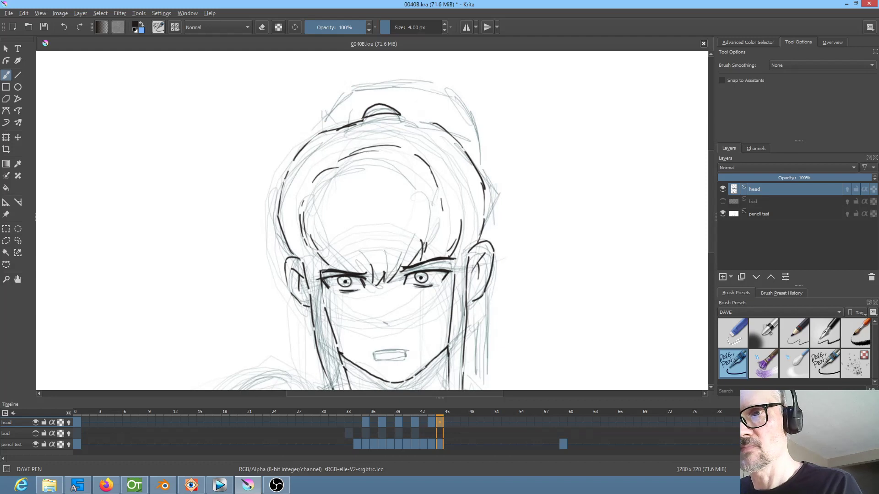
# Ink the ponytail's outer outline on frame 44, from its left base over the top and down the right side to the head
pyautogui.press('Left')
pyautogui.press('Right')
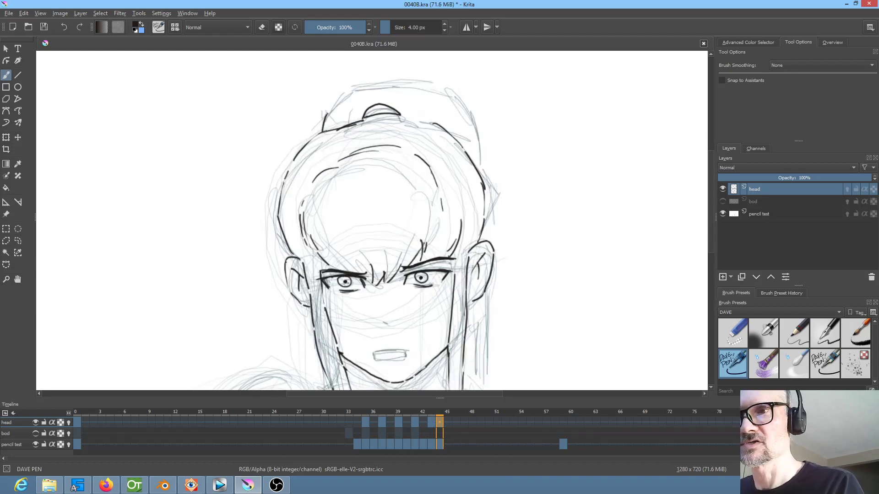
pyautogui.moveTo(380, 86); pyautogui.dragTo(430, 87)
pyautogui.press('Left')
pyautogui.press('Right')
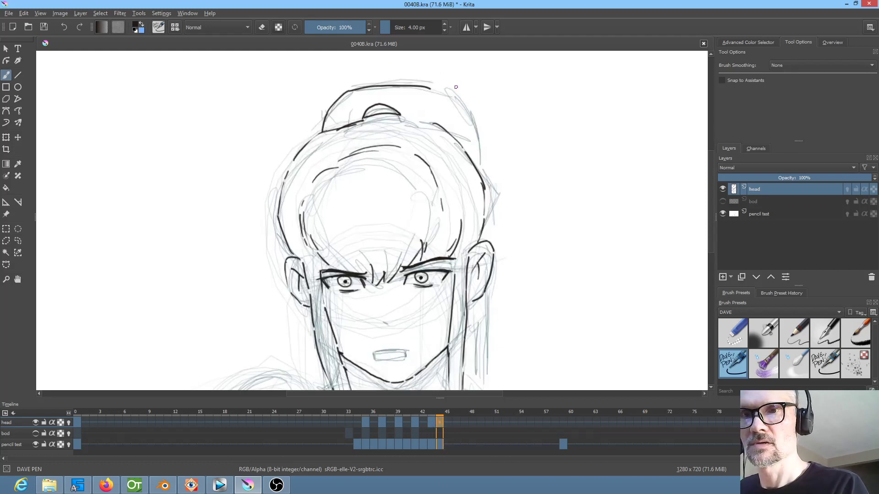
pyautogui.press('Left')
pyautogui.press('Right')
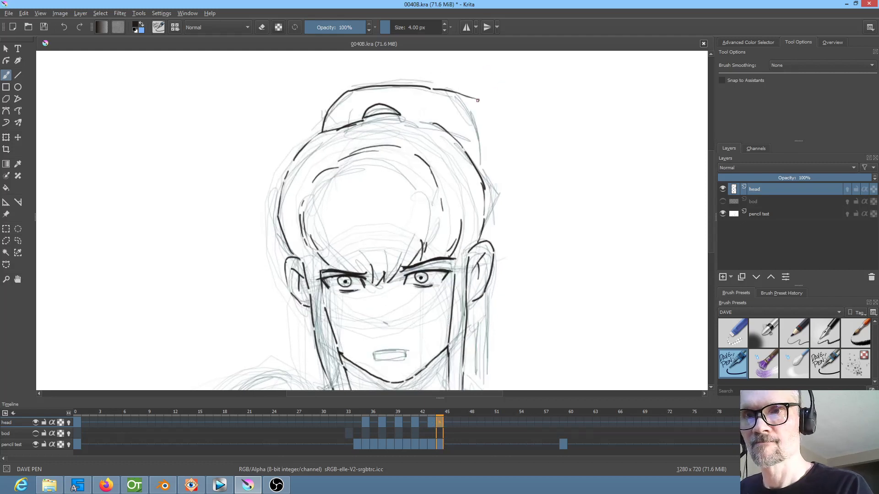
pyautogui.moveTo(482, 122); pyautogui.dragTo(484, 179)
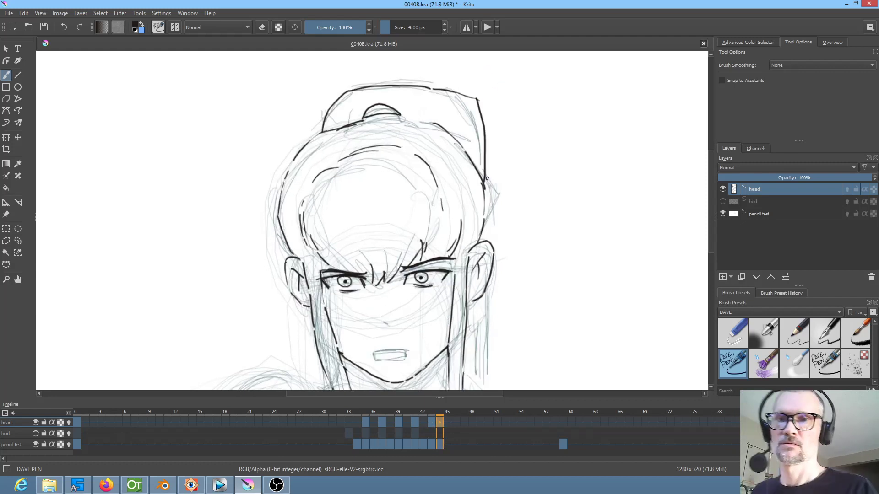
# Isolate the head layer's inks and play the animation from frame 0 to review the motion
pyautogui.scroll(-2, 558, 159)
pyautogui.moveTo(558, 168); pyautogui.dragTo(544, 149)
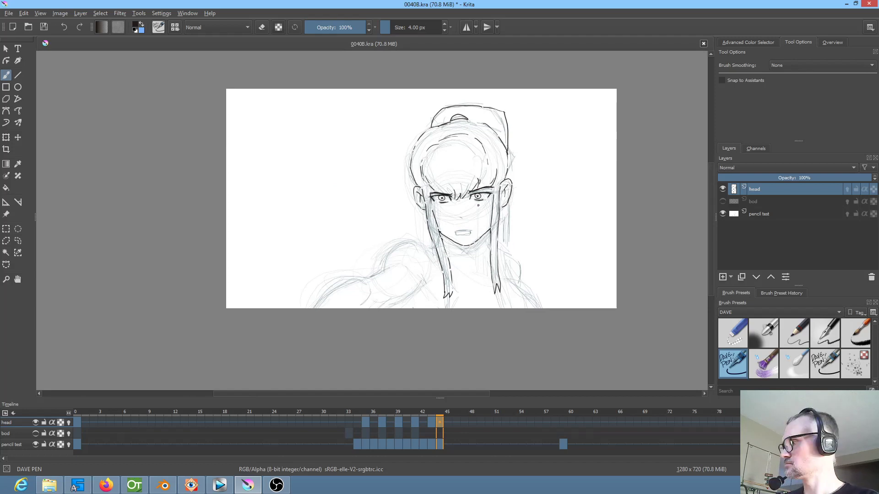
pyautogui.press('i')
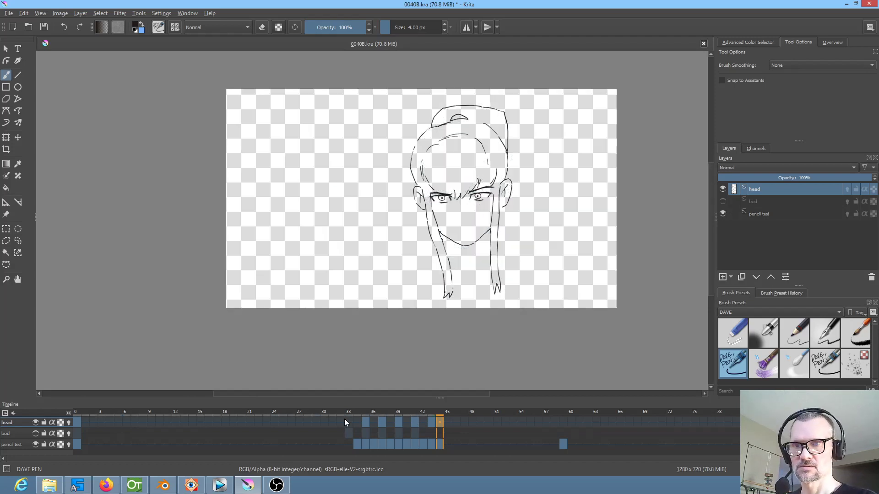
pyautogui.click(77, 420)
pyautogui.scroll(1, 464, 165)
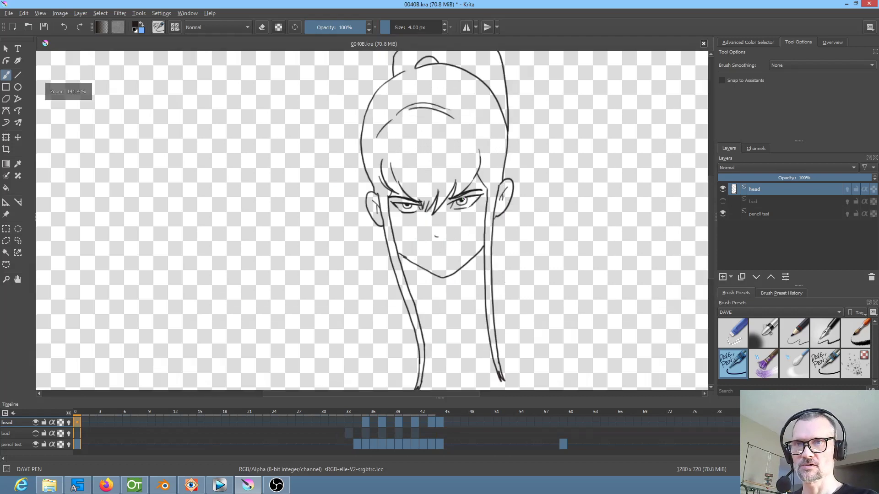
pyautogui.press('space')
pyautogui.scroll(-1, 512, 212)
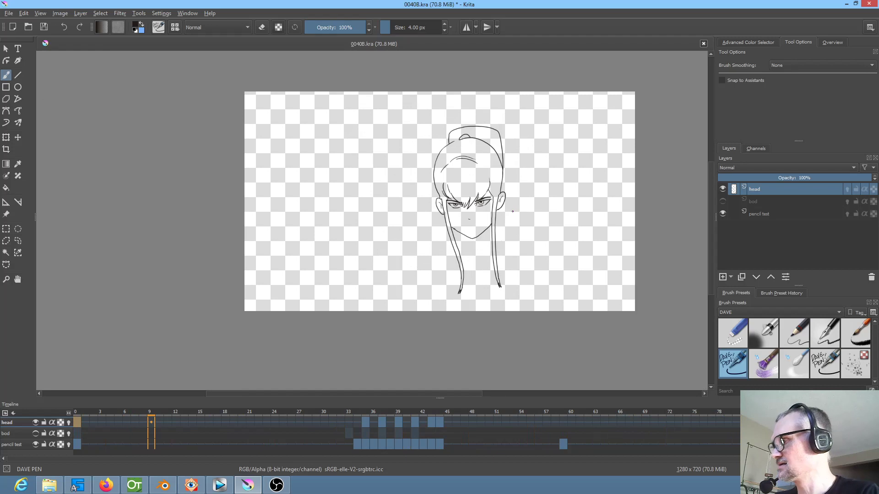
pyautogui.press('space')
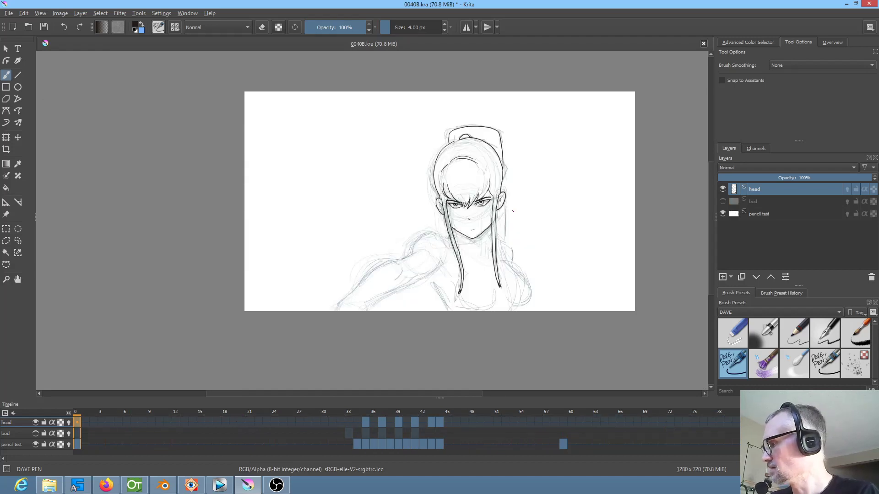
# Save the animation file
pyautogui.click(44, 27)
pyautogui.scroll(4, 514, 206)
pyautogui.scroll(-1, 514, 206)
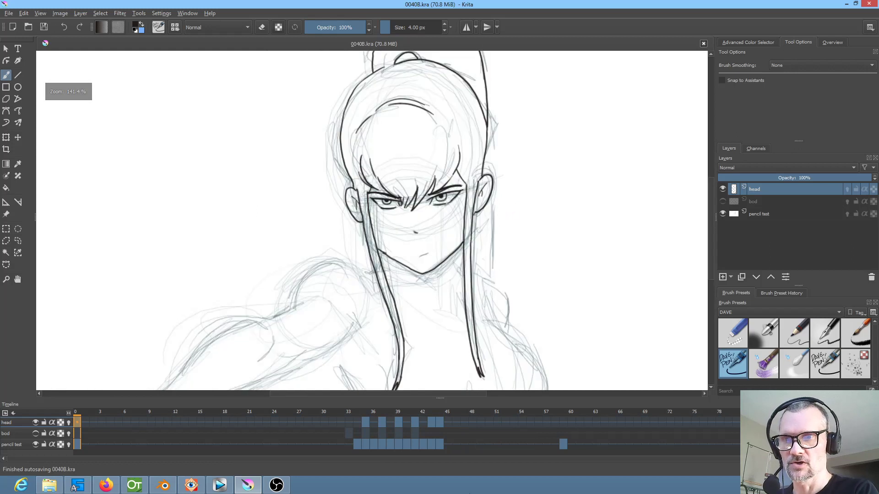
# Copy the head layer's frame 44 drawing to frame 59 in the timeline
pyautogui.moveTo(353, 411)
pyautogui.mouseDown()
pyautogui.moveTo(431, 417)
pyautogui.moveTo(304, 412)
pyautogui.moveTo(479, 421)
pyautogui.moveTo(373, 402)
pyautogui.moveTo(473, 417)
pyautogui.mouseUp()
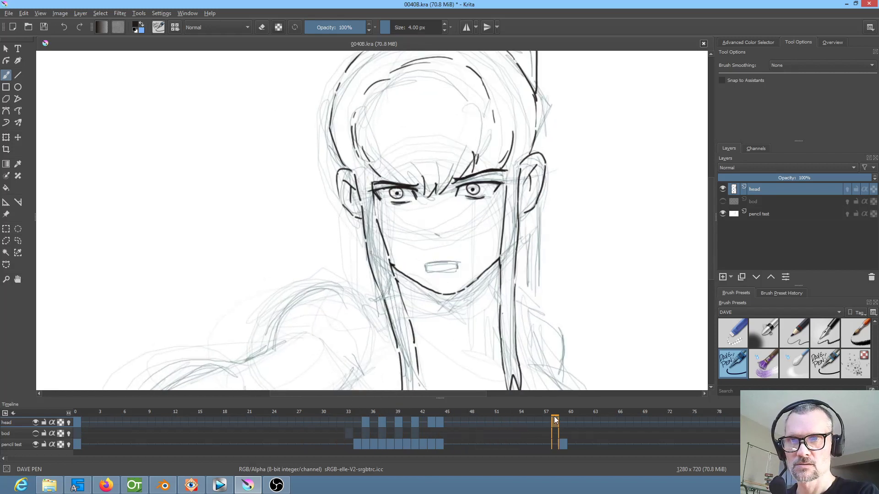
pyautogui.click(441, 420)
pyautogui.moveTo(441, 420)
pyautogui.mouseDown()
pyautogui.moveTo(548, 431)
pyautogui.moveTo(564, 419)
pyautogui.mouseUp()
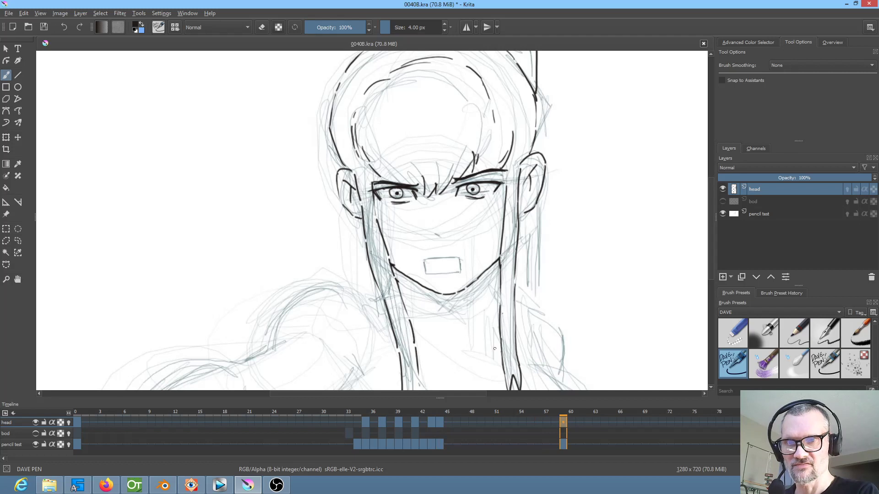
pyautogui.scroll(5, 503, 208)
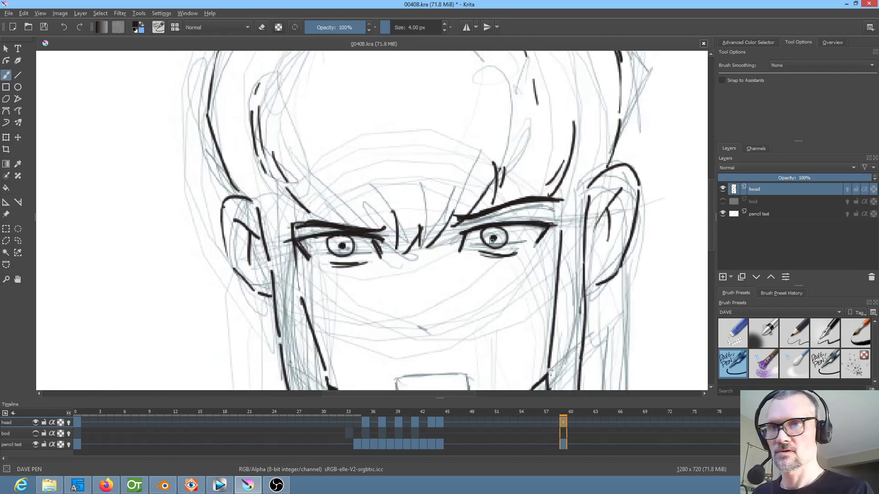
# Erase the lower eyelid strokes on frame 59 and redraw them with DAVE PEN closer under both irises
pyautogui.press('/')
pyautogui.moveTo(509, 258)
pyautogui.mouseDown()
pyautogui.moveTo(485, 261)
pyautogui.moveTo(509, 255)
pyautogui.mouseUp()
pyautogui.moveTo(358, 270)
pyautogui.mouseDown()
pyautogui.moveTo(317, 262)
pyautogui.moveTo(374, 260)
pyautogui.mouseUp()
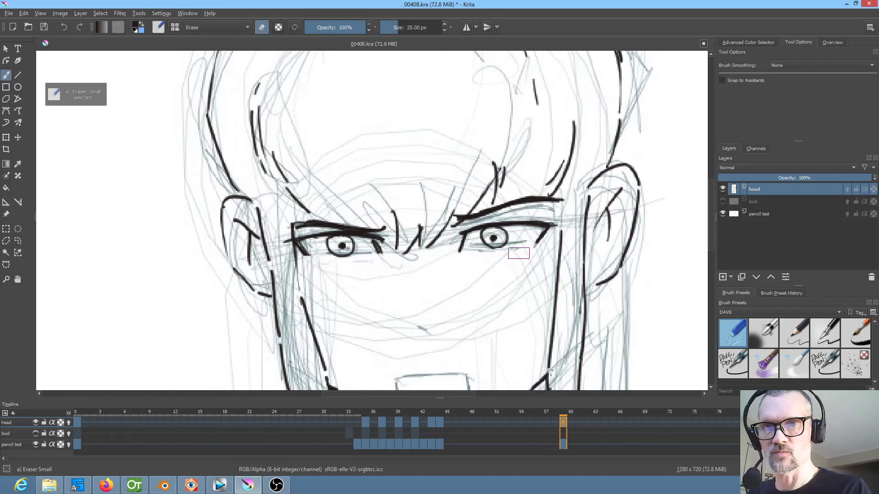
pyautogui.press('/')
pyautogui.moveTo(474, 251); pyautogui.dragTo(527, 242)
pyautogui.moveTo(321, 258); pyautogui.dragTo(389, 250)
pyautogui.press('1')
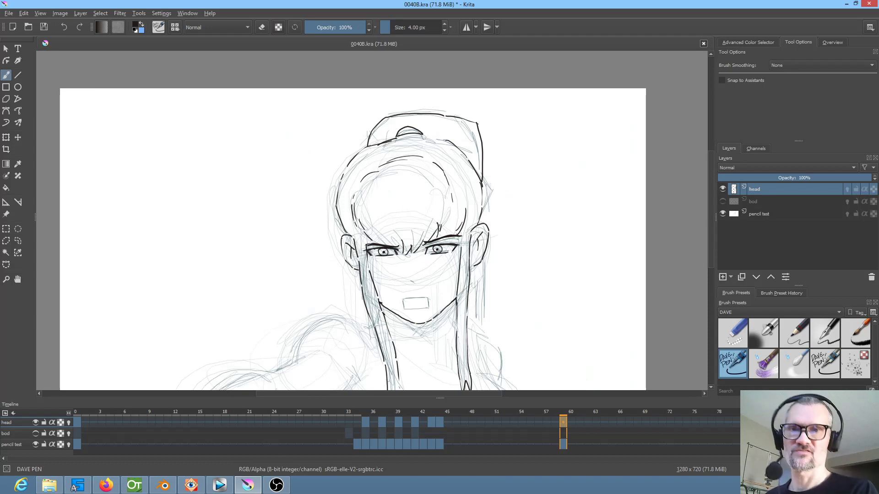
# Hide the pencil test layer and play the inked head animation from frame 0
pyautogui.scroll(-1, 459, 254)
pyautogui.scroll(3, 460, 253)
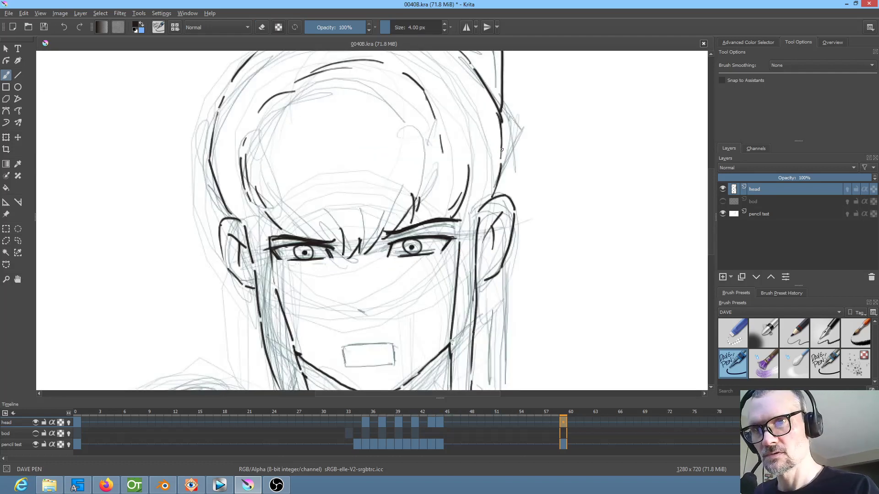
pyautogui.moveTo(543, 247); pyautogui.dragTo(563, 156)
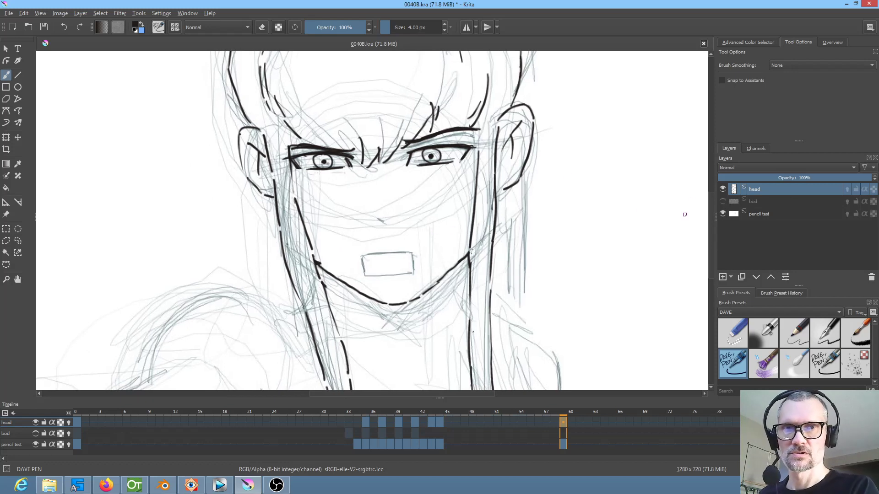
pyautogui.click(722, 212)
pyautogui.scroll(-3, 529, 214)
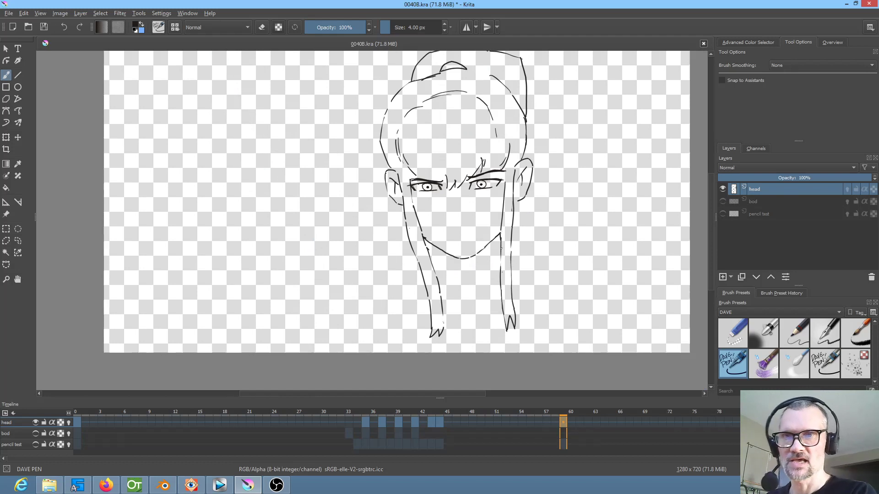
pyautogui.scroll(2, 530, 213)
pyautogui.click(76, 421)
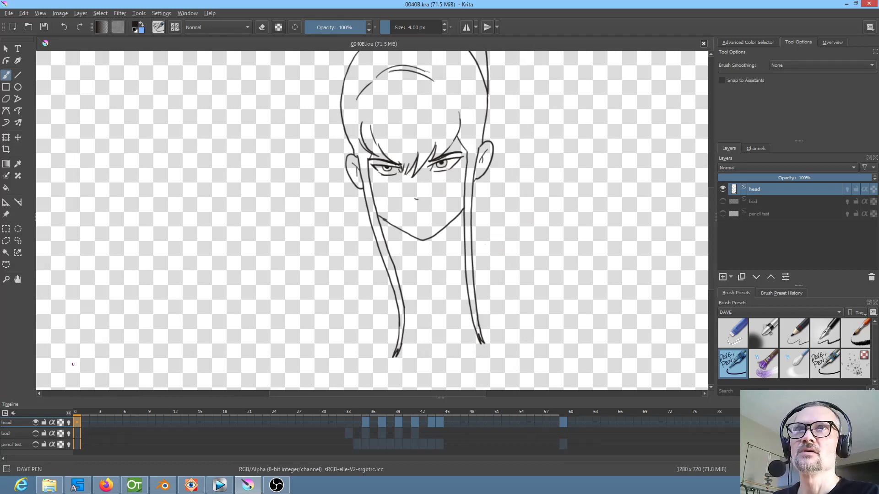
pyautogui.press('space')
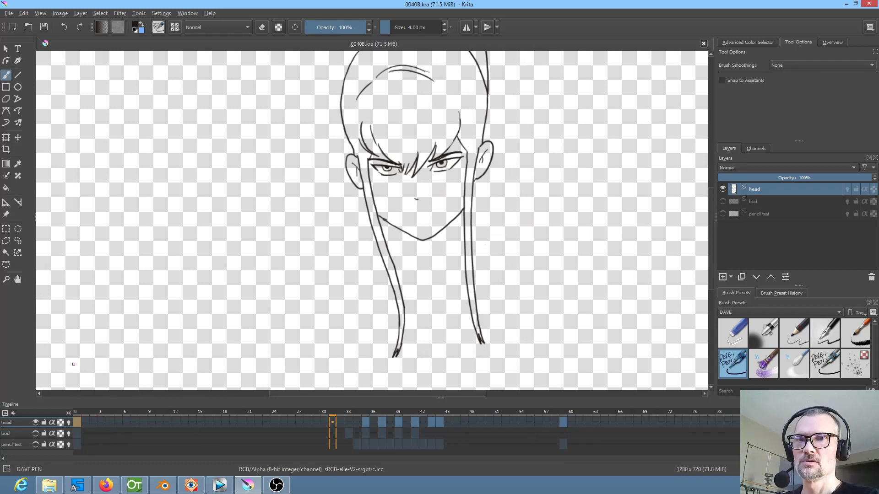
pyautogui.scroll(-1, 76, 363)
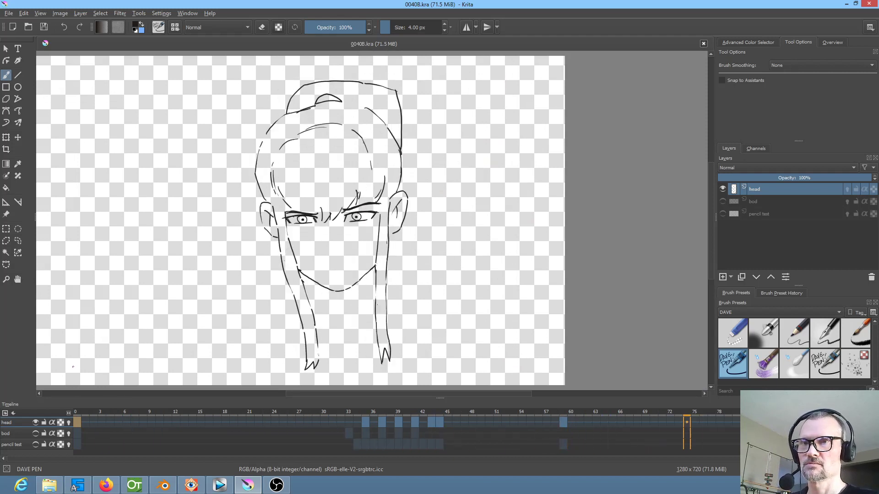
# Erase both eyebrows on frame 59 of the head layer, and return to DAVE PEN
pyautogui.click(564, 420)
pyautogui.scroll(3, 396, 131)
pyautogui.moveTo(374, 171); pyautogui.dragTo(483, 135)
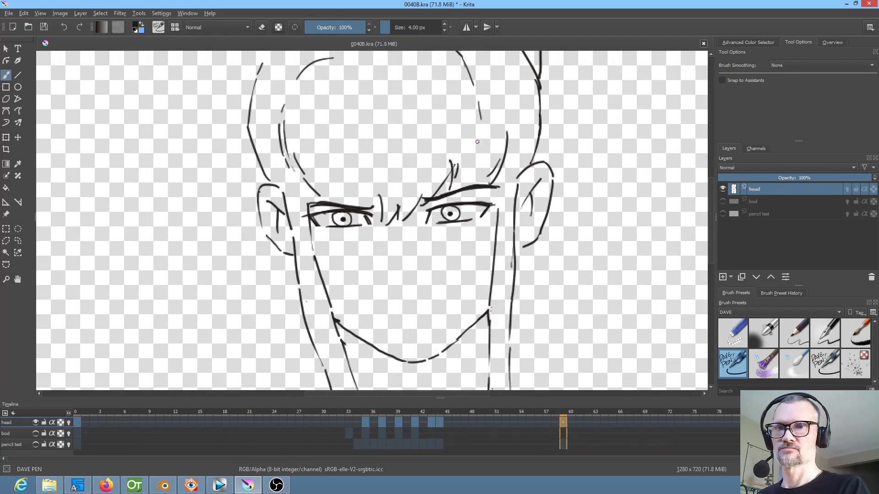
pyautogui.scroll(2, 483, 135)
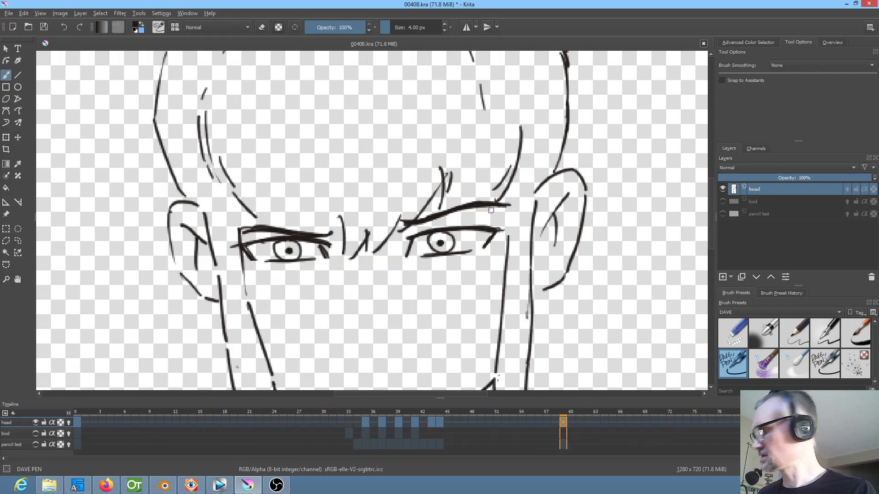
pyautogui.press('/')
pyautogui.moveTo(508, 207); pyautogui.dragTo(410, 228)
pyautogui.moveTo(476, 209); pyautogui.dragTo(488, 206)
pyautogui.moveTo(257, 229)
pyautogui.mouseDown()
pyautogui.moveTo(341, 222)
pyautogui.moveTo(327, 232)
pyautogui.mouseUp()
pyautogui.press('/')
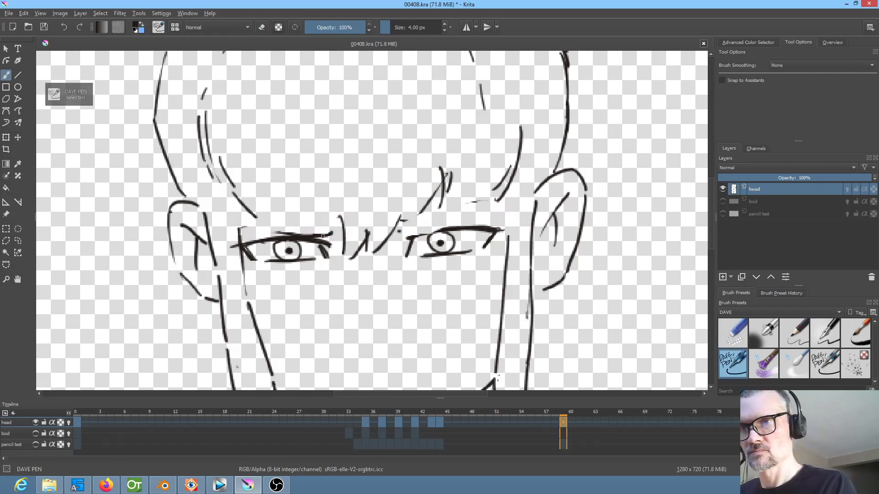
# Ink lowered, thick eyebrows just above both eyes on frame 59, comparing with the previous keyframe
pyautogui.moveTo(311, 239); pyautogui.dragTo(245, 236)
pyautogui.moveTo(397, 235)
pyautogui.mouseDown()
pyautogui.moveTo(499, 214)
pyautogui.moveTo(467, 224)
pyautogui.mouseUp()
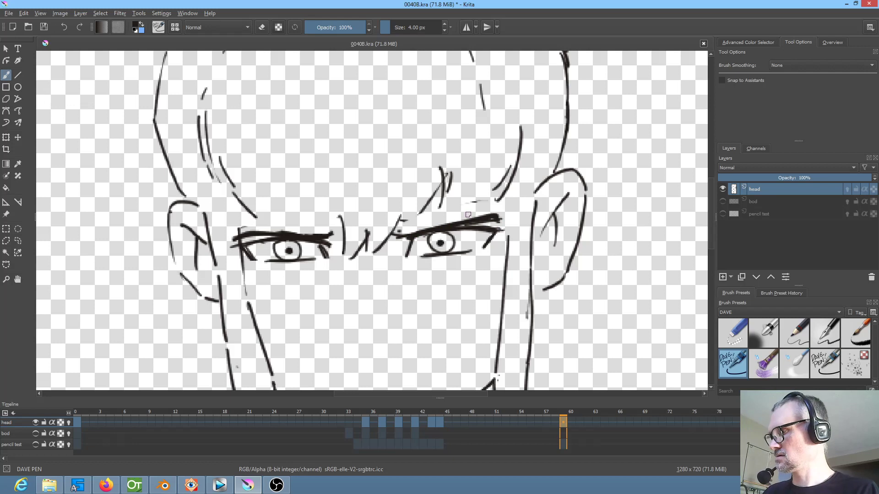
pyautogui.press(',')
pyautogui.press('.')
pyautogui.press(',')
pyautogui.press('.')
pyautogui.press(',')
pyautogui.press('.')
# Extend the fringe strands down to the lowered brows on frame 59, flipping to the previous keyframe for comparison
pyautogui.moveTo(470, 218)
pyautogui.mouseDown()
pyautogui.moveTo(504, 193)
pyautogui.moveTo(464, 218)
pyautogui.mouseUp()
pyautogui.press(',')
pyautogui.press('.')
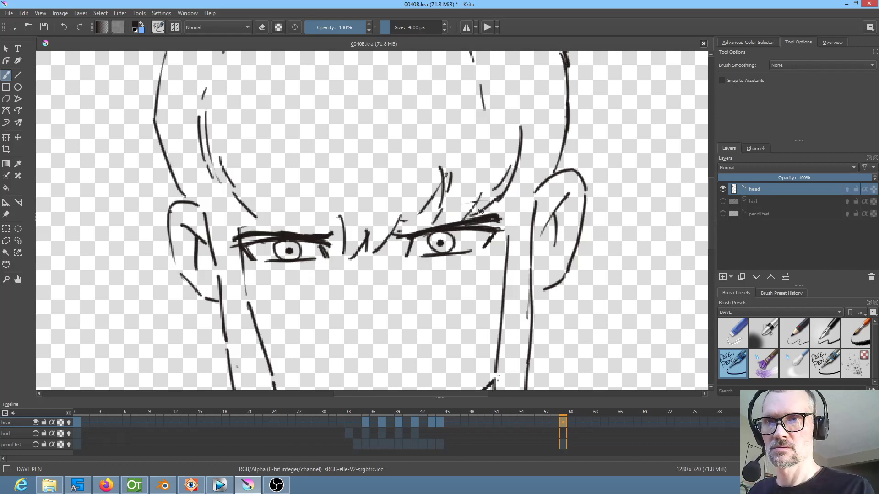
pyautogui.press(',')
pyautogui.press('.')
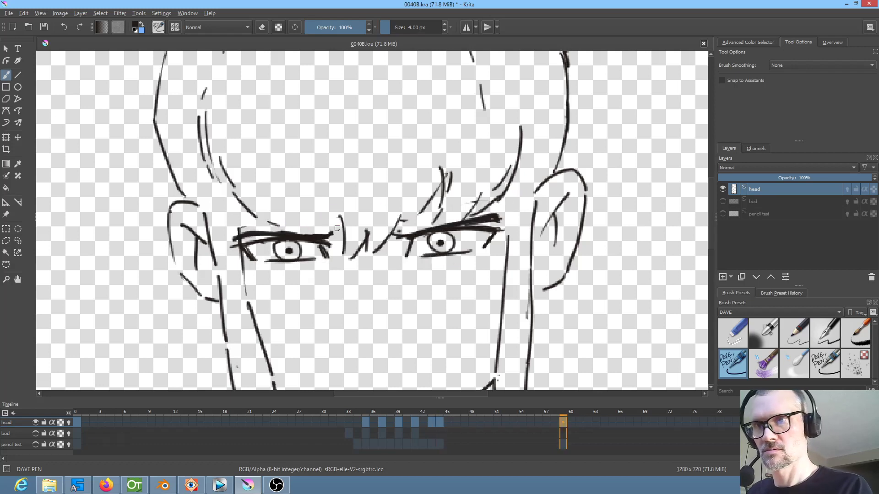
pyautogui.press(',')
pyautogui.press('.')
pyautogui.press(',')
pyautogui.press('.')
pyautogui.press(',')
pyautogui.press('.')
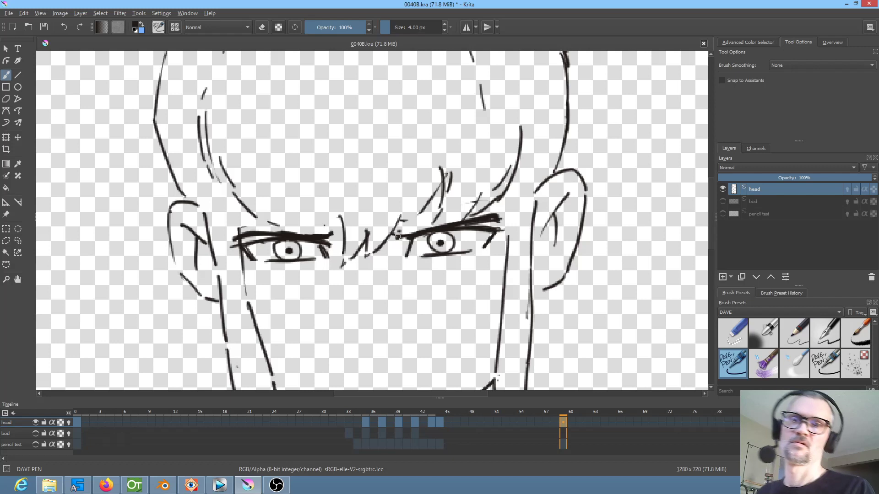
# Play the inked animation from frame 0 to check the new eye and brow pose
pyautogui.scroll(-3, 341, 245)
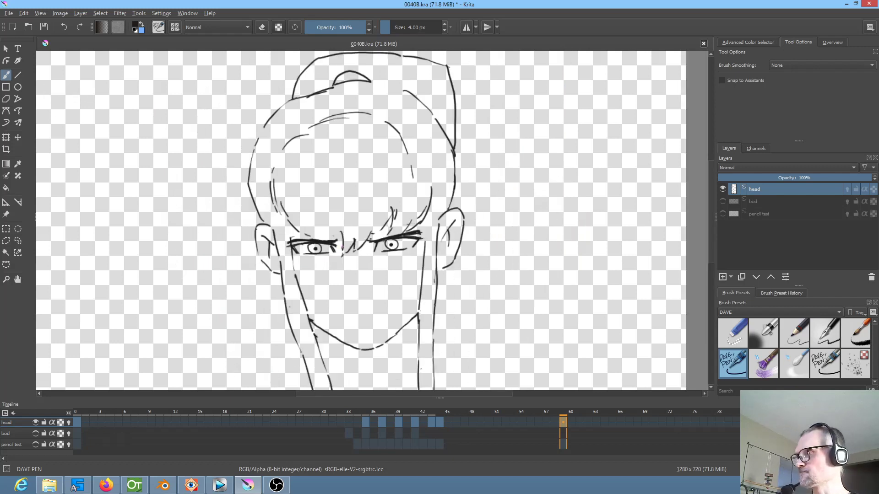
pyautogui.scroll(-2, 316, 224)
pyautogui.moveTo(295, 203); pyautogui.dragTo(316, 228)
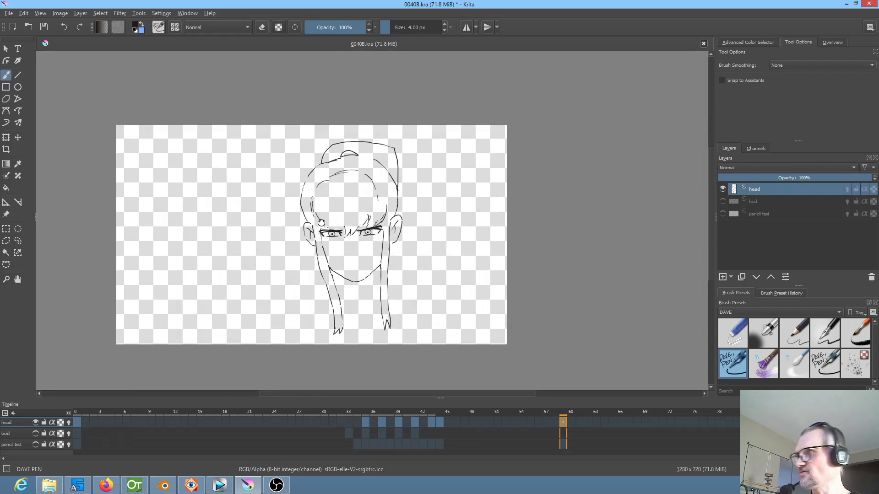
pyautogui.press('Home')
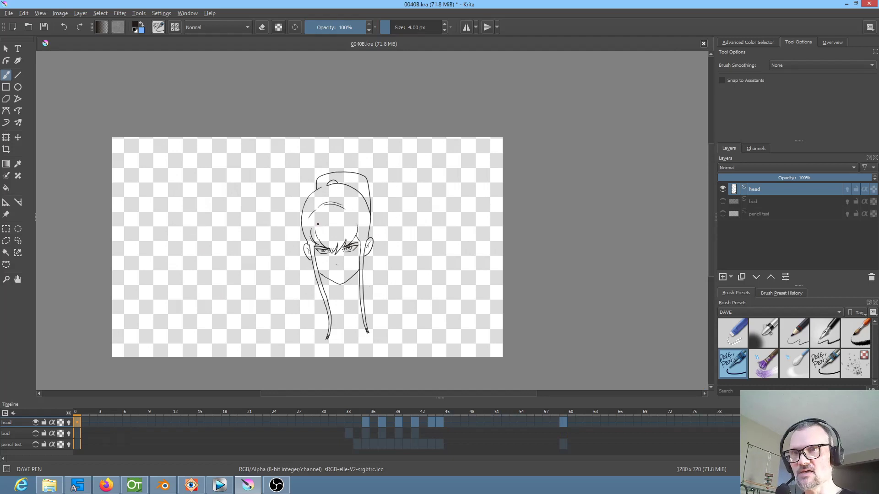
pyautogui.scroll(2, 327, 232)
pyautogui.press('space')
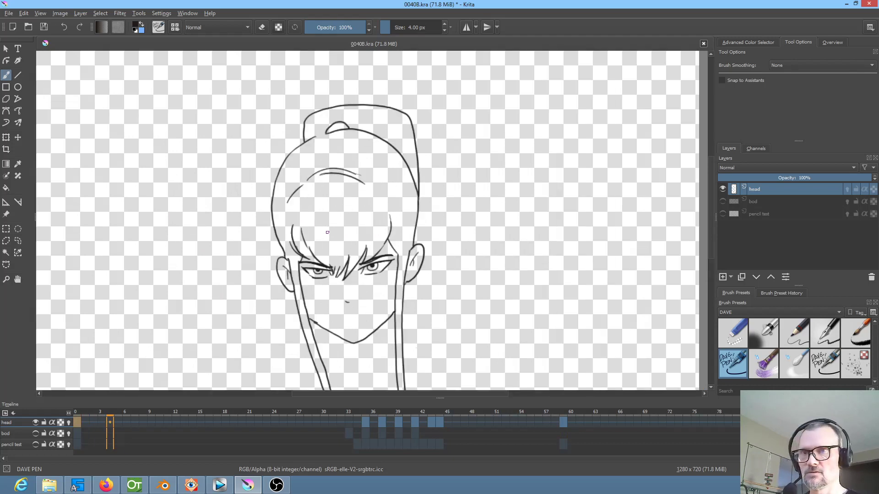
# Switch to Blender and play the opening scene edit from the start of the 0040 strip, scrubbing on to the 0041 strip
pyautogui.scroll(-1, 347, 229)
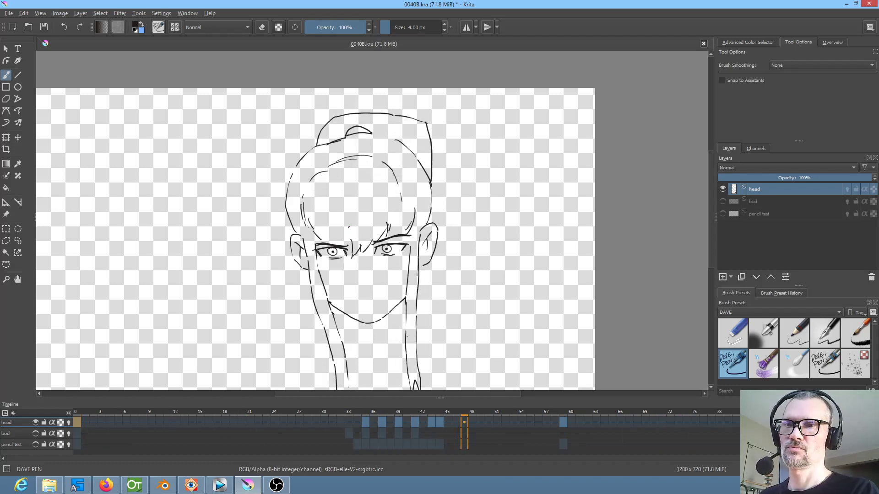
pyautogui.click(165, 485)
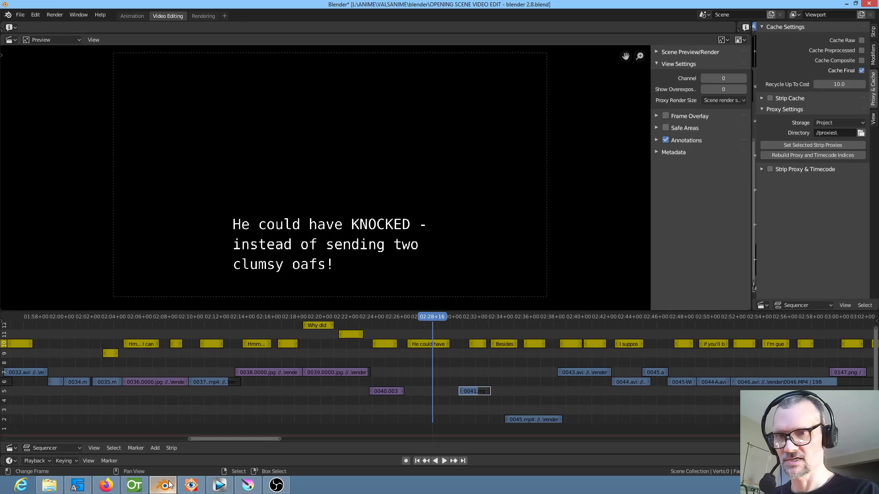
pyautogui.click(369, 395)
pyautogui.press('space')
pyautogui.moveTo(378, 398); pyautogui.dragTo(474, 403)
pyautogui.press('space')
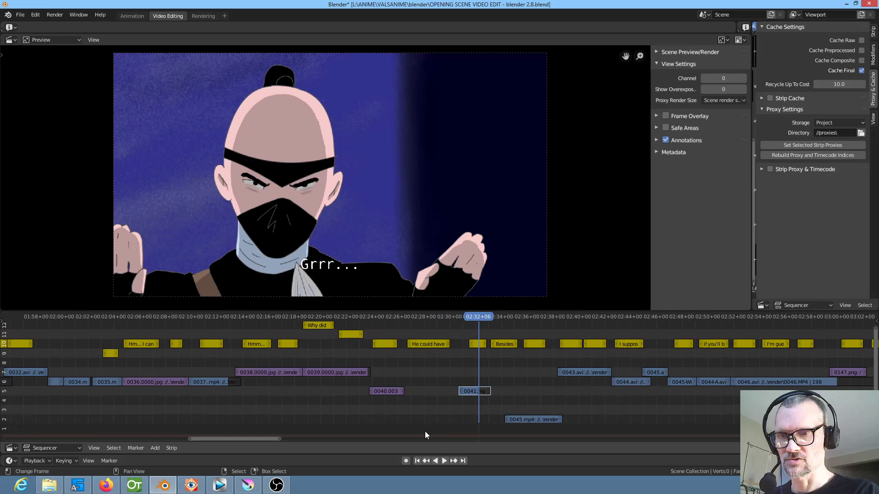
# Switch back to Krita and play the head animation from frame 0 to review its timing
pyautogui.click(246, 489)
pyautogui.click(80, 426)
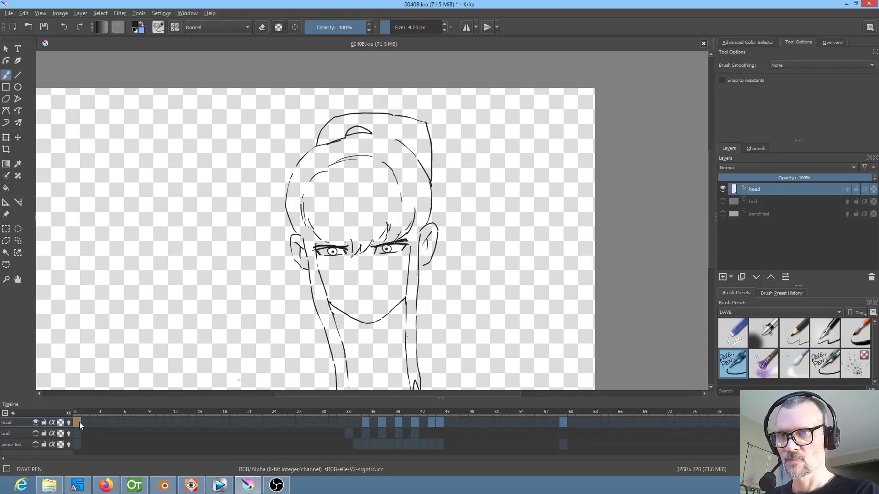
pyautogui.press('space')
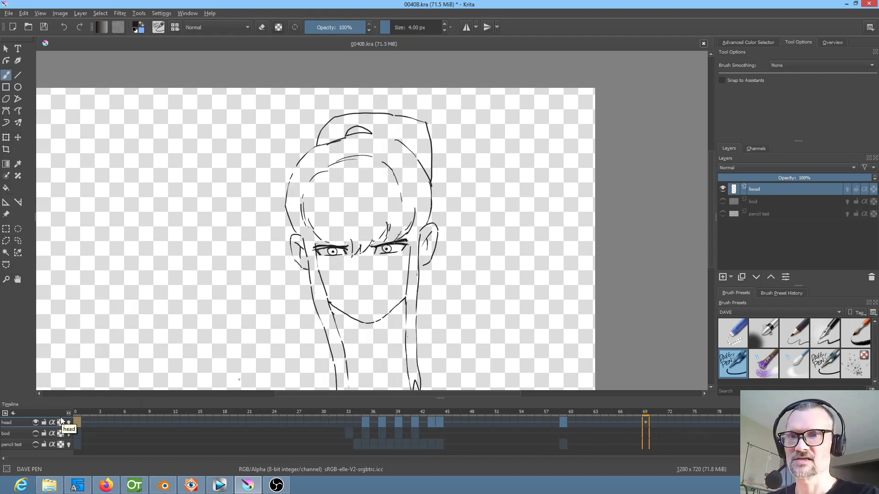
pyautogui.press('Escape')
# Move the head layer's keyframe from frame 44 to frame 45
pyautogui.click(441, 421)
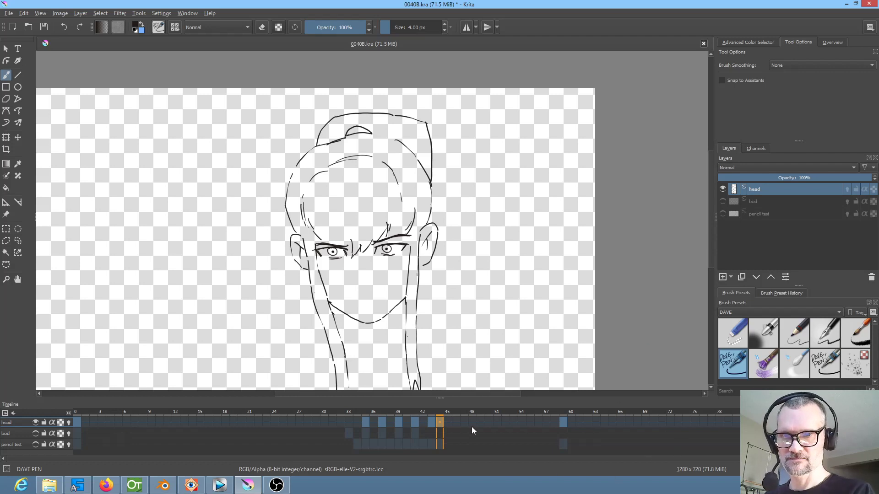
pyautogui.moveTo(446, 424)
pyautogui.mouseDown()
pyautogui.moveTo(465, 416)
pyautogui.moveTo(424, 416)
pyautogui.moveTo(448, 419)
pyautogui.mouseUp()
pyautogui.click(415, 412)
pyautogui.click(450, 413)
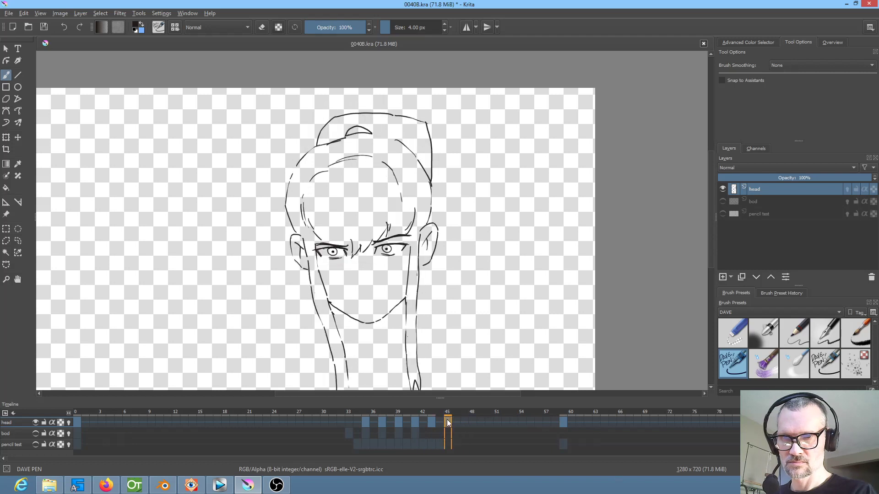
# Copy the head layer's frame 59 keyframe with the lowered brows onto frame 45
pyautogui.scroll(5, 403, 284)
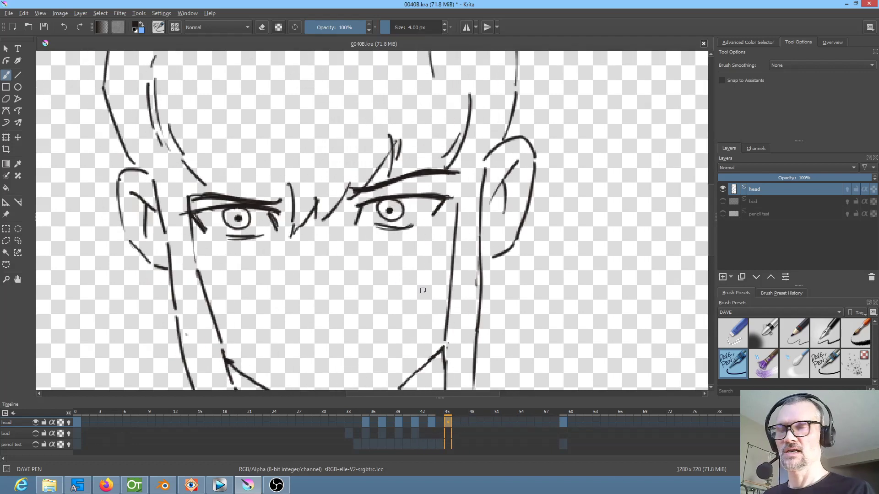
pyautogui.click(567, 421)
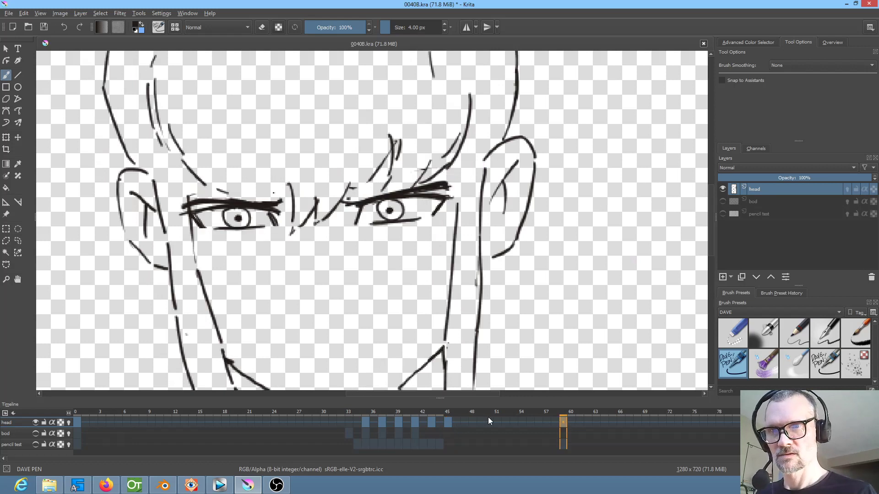
pyautogui.moveTo(460, 415); pyautogui.dragTo(449, 422)
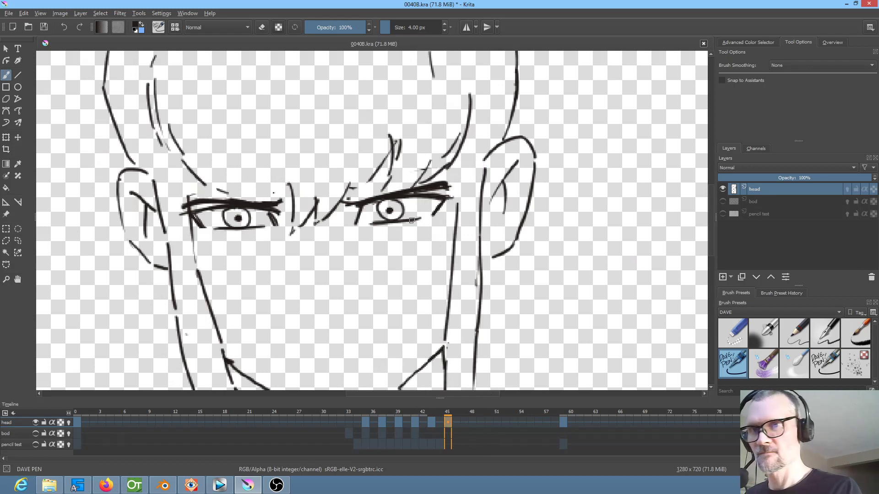
# Erase the lower eyelid lines on frame 45 with Eraser Small and redraw them slightly lower under both eyes using DAVE PEN
pyautogui.press('/')
pyautogui.moveTo(421, 221); pyautogui.dragTo(379, 228)
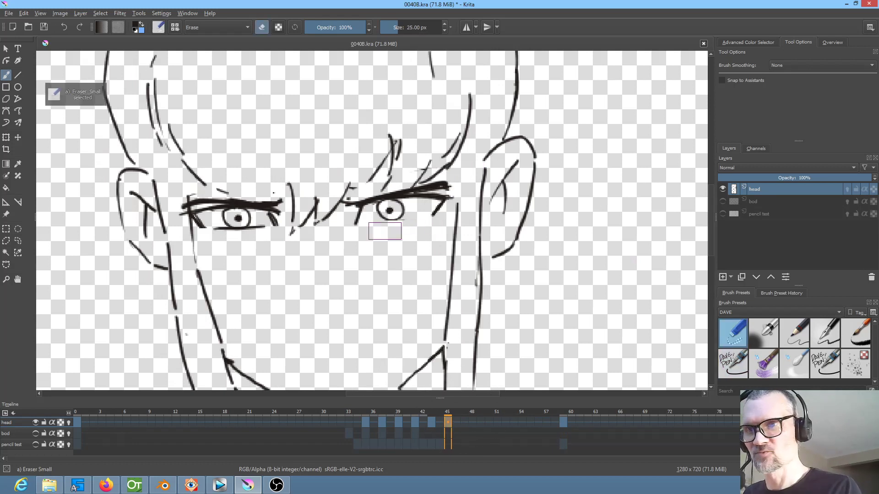
pyautogui.moveTo(255, 229)
pyautogui.mouseDown()
pyautogui.moveTo(221, 233)
pyautogui.moveTo(243, 233)
pyautogui.mouseUp()
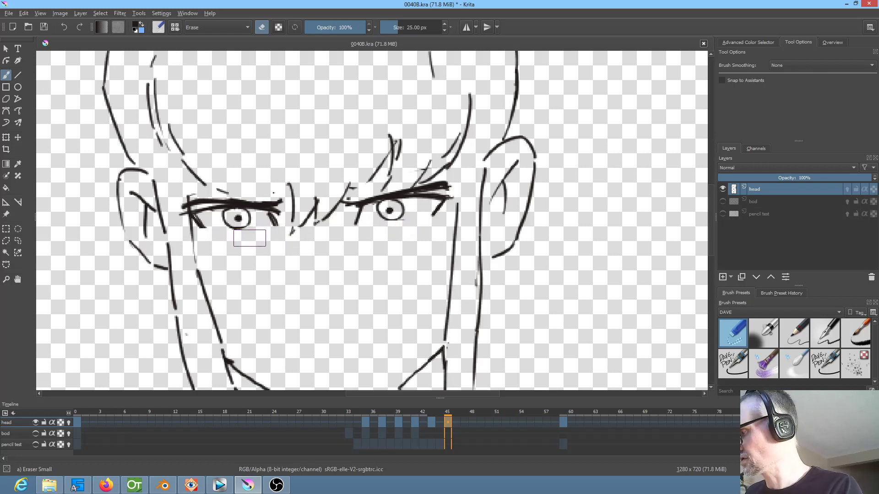
pyautogui.press('/')
pyautogui.moveTo(218, 232); pyautogui.dragTo(250, 234)
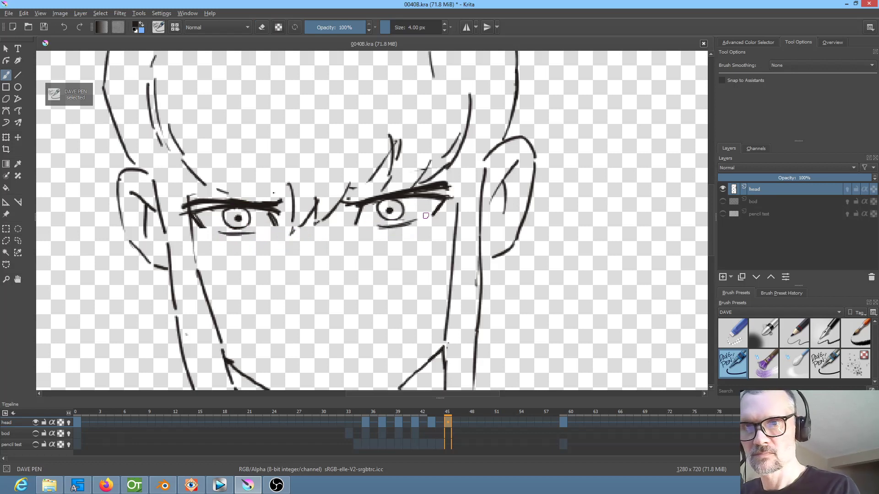
pyautogui.press('/')
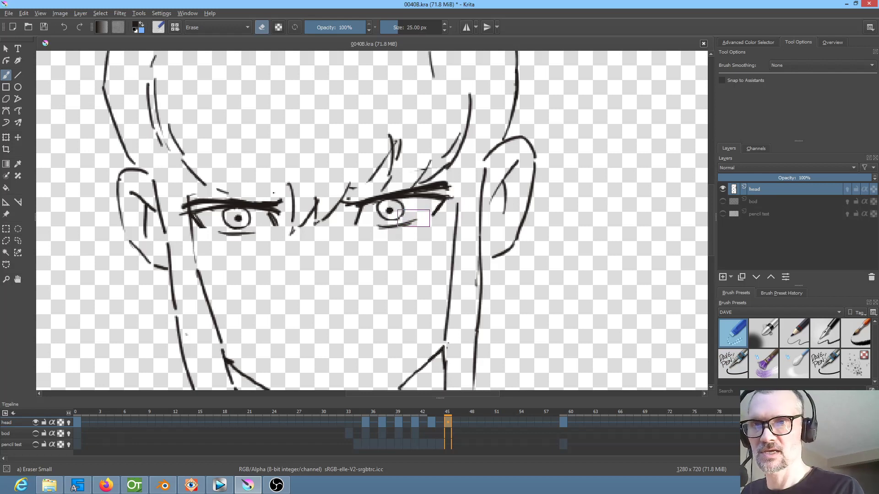
pyautogui.press('/')
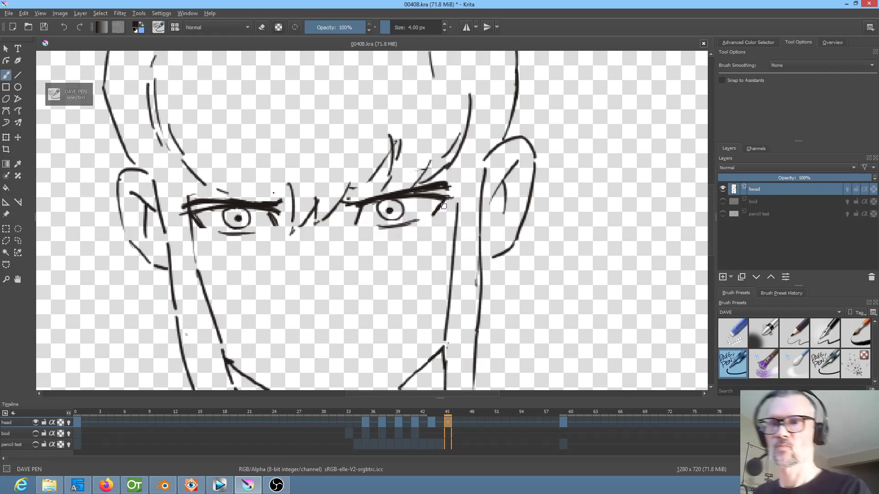
# Play the head animation from frame 29 to check the revised eyes
pyautogui.press('1')
pyautogui.scroll(1, 320, 257)
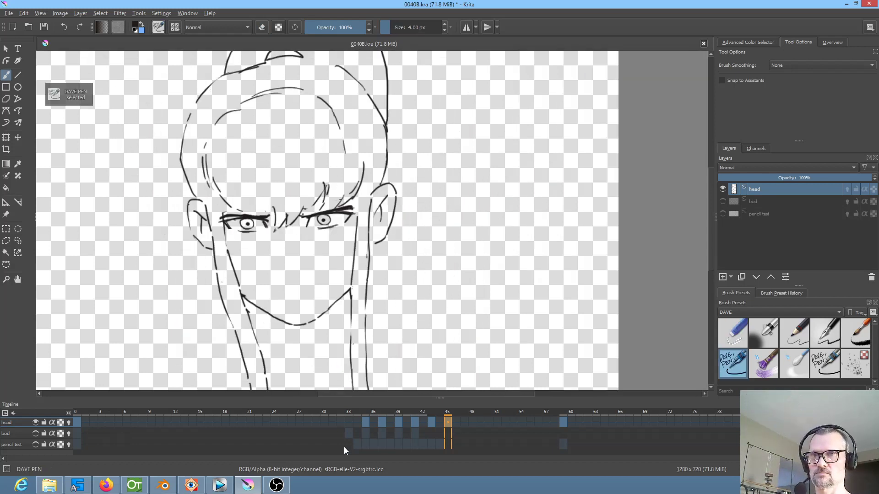
pyautogui.click(319, 412)
pyautogui.press('space')
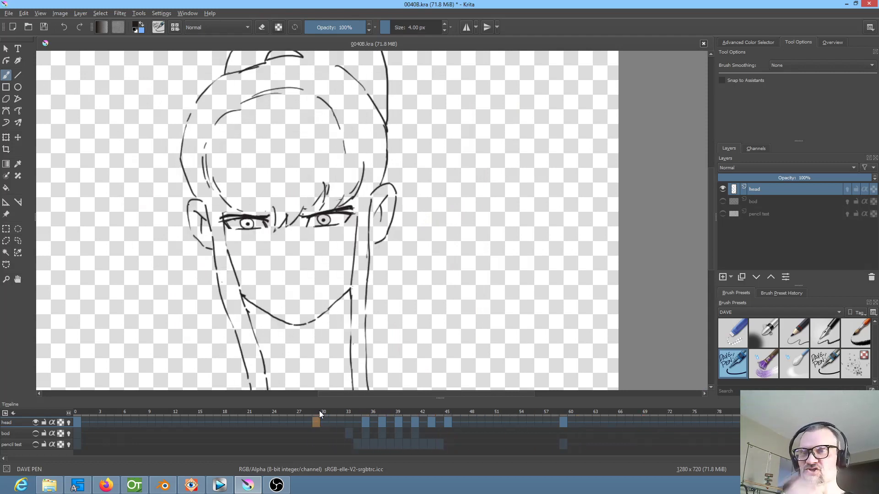
pyautogui.press('space')
# Liquify the eyebrows on frame 59, reducing the brush size to 58.92 and pushing their inner ends down towards the eyes
pyautogui.click(561, 420)
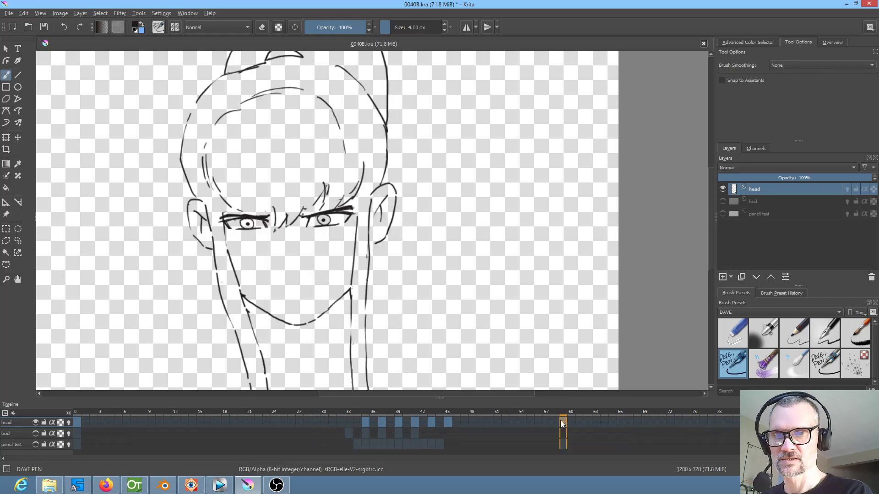
pyautogui.scroll(2, 281, 256)
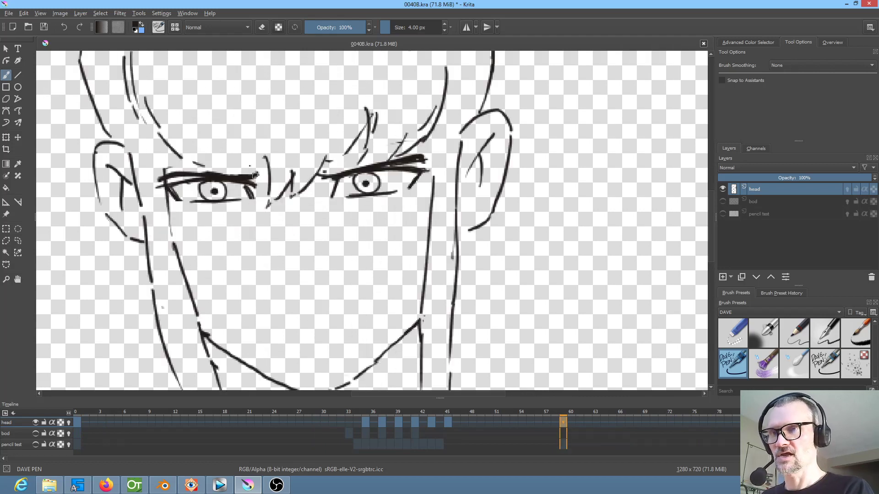
pyautogui.click(5, 138)
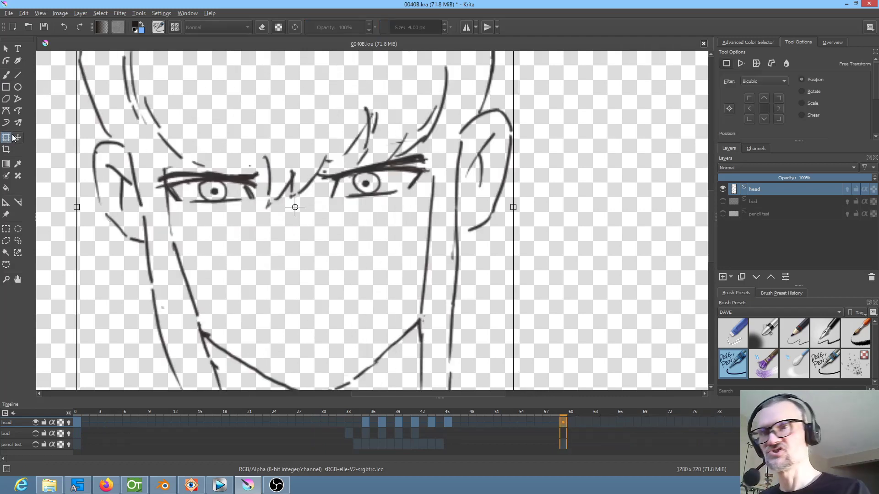
pyautogui.click(787, 63)
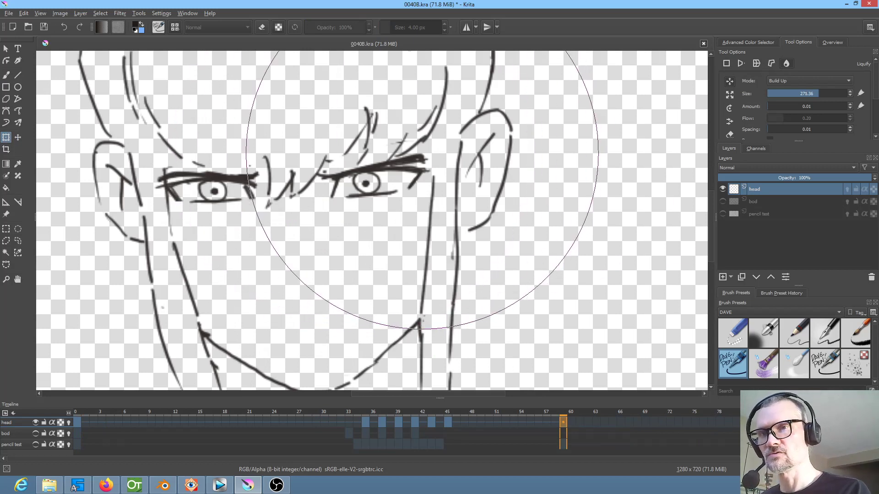
pyautogui.moveTo(422, 153)
pyautogui.keyDown('shift'); pyautogui.mouseDown()
pyautogui.moveTo(335, 153)
pyautogui.moveTo(374, 153)
pyautogui.mouseUp(); pyautogui.keyUp('shift')
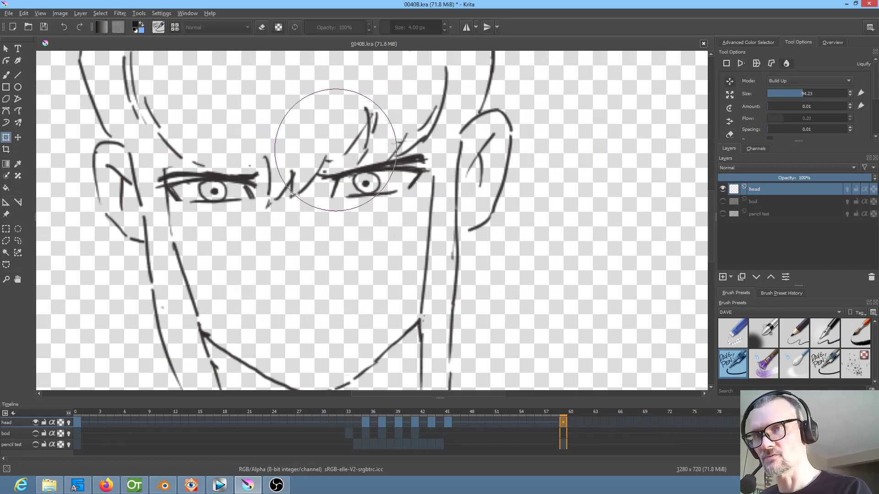
pyautogui.keyDown('shift'); pyautogui.moveTo(333, 126); pyautogui.dragTo(288, 125); pyautogui.keyUp('shift')
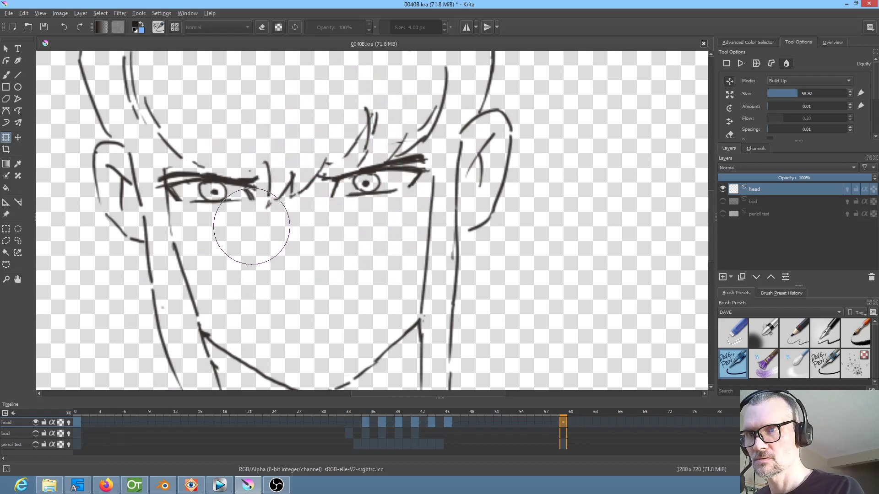
# Play the head animation from frame 35 to check the reshaped brows, and save 0040B.kra
pyautogui.click(366, 422)
pyautogui.press('space')
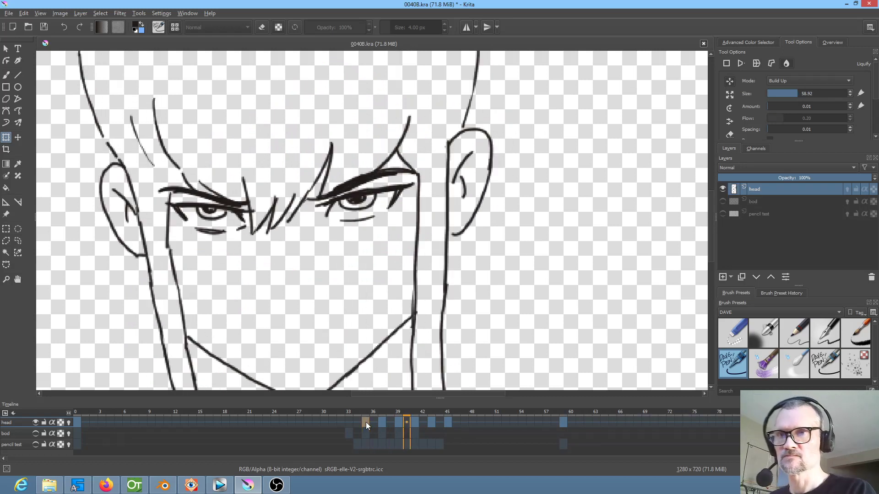
pyautogui.scroll(-3, 491, 305)
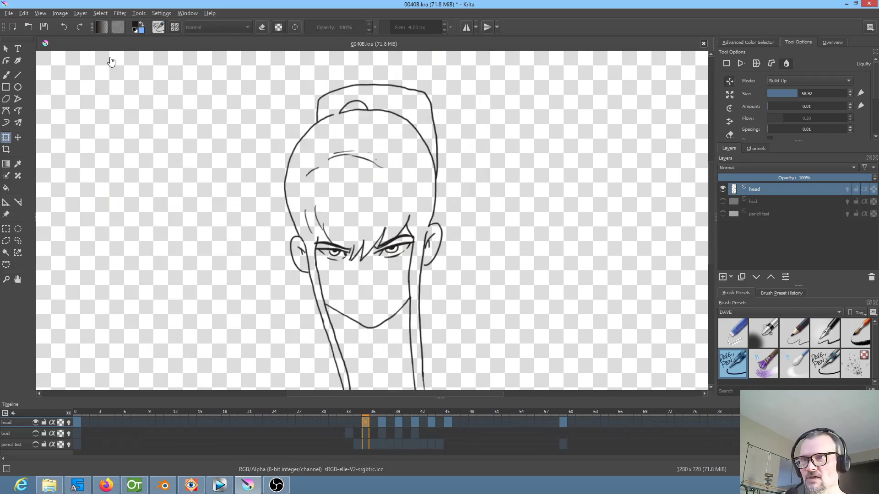
pyautogui.click(44, 28)
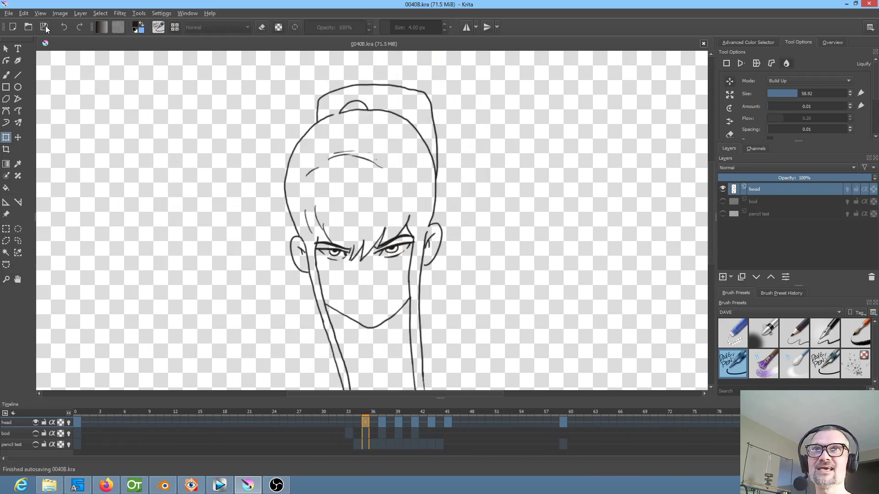